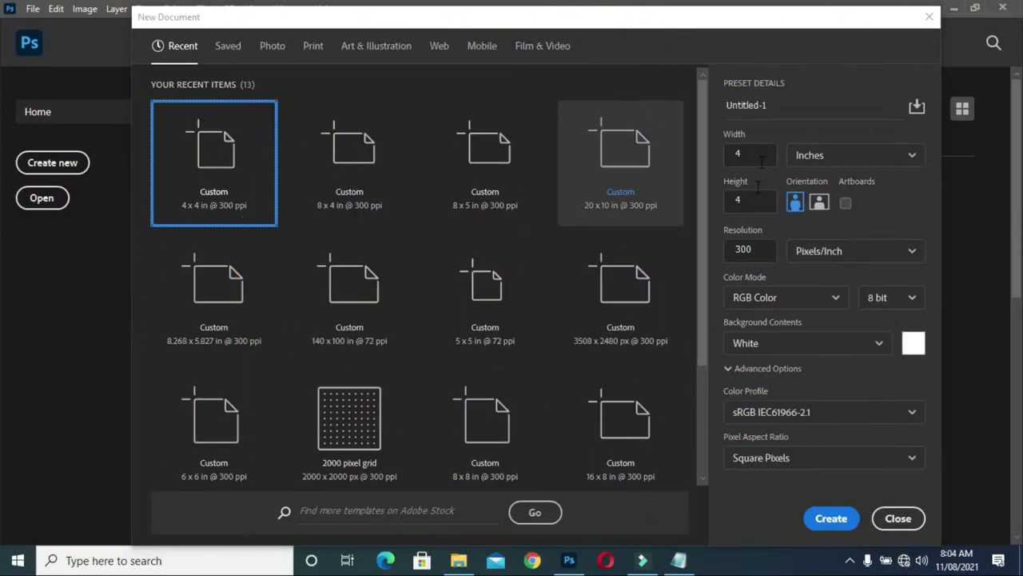
Create a new 4 × 4 in, 300 ppi document (1200 × 1200 px).
left_click(754, 153)
left_click(754, 200)
left_click(757, 241)
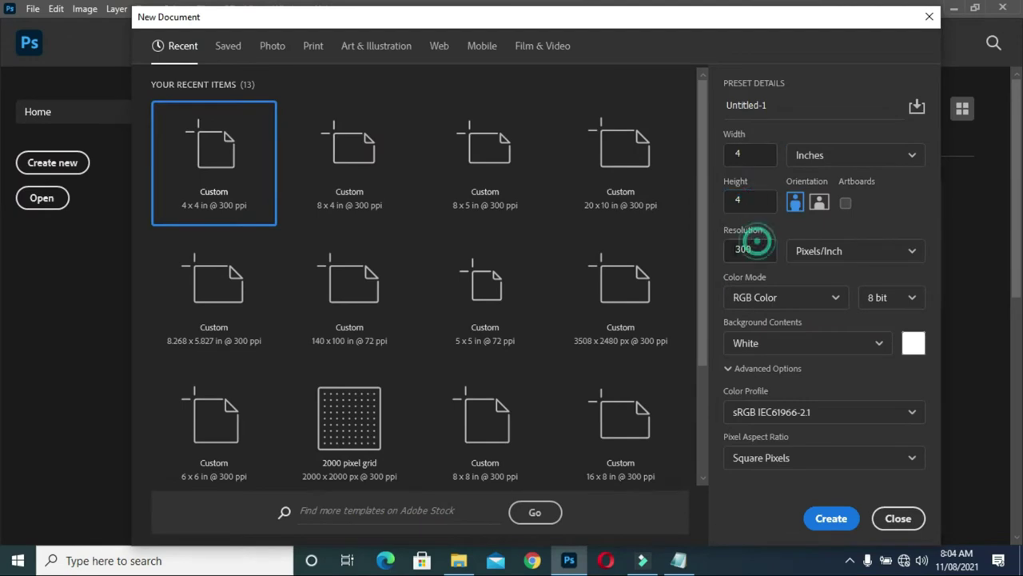
double_click(763, 247)
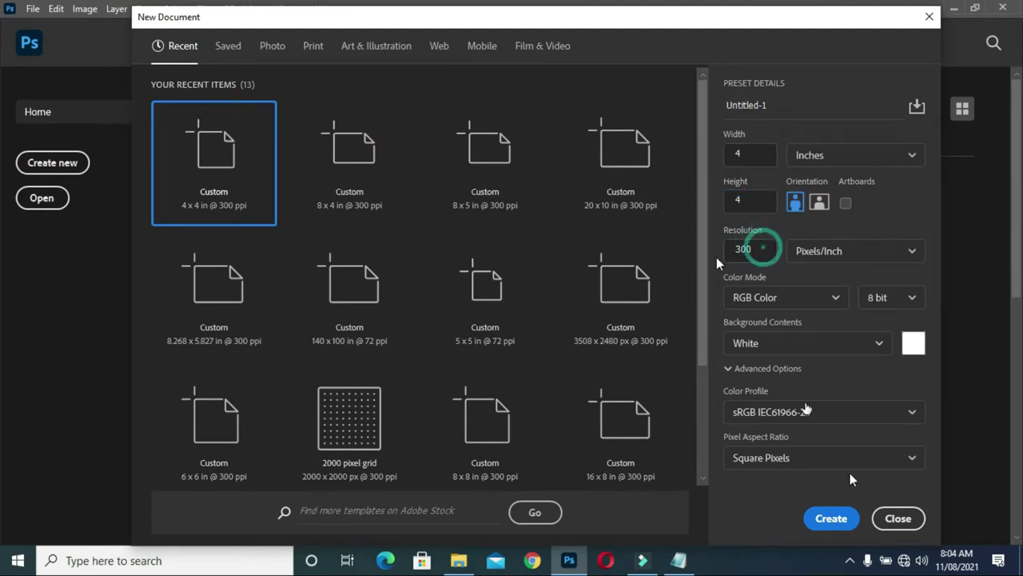
left_click(829, 519)
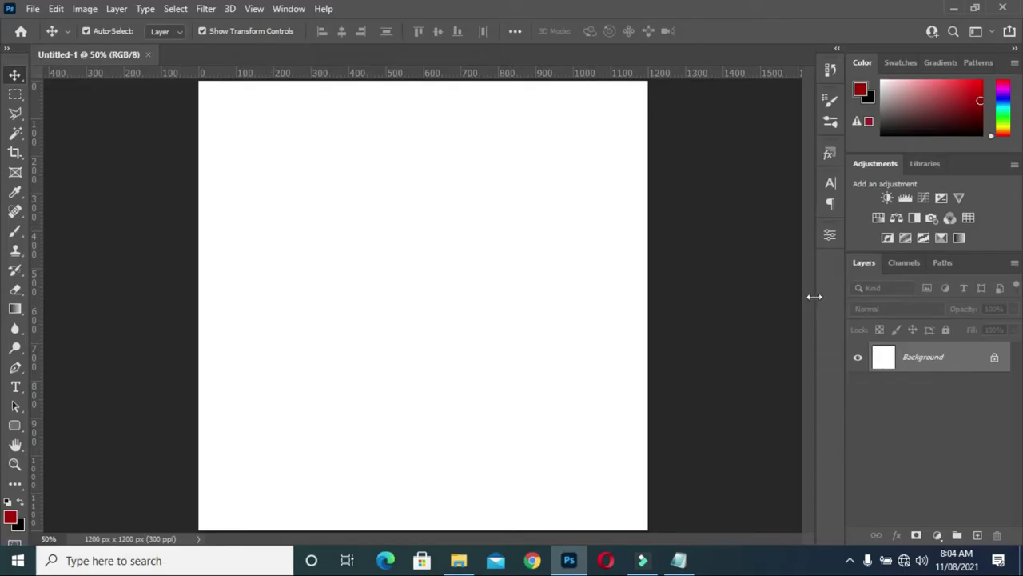
Add a Gradient Fill layer and set the gradient's left color stop to near-black.
left_click(938, 537)
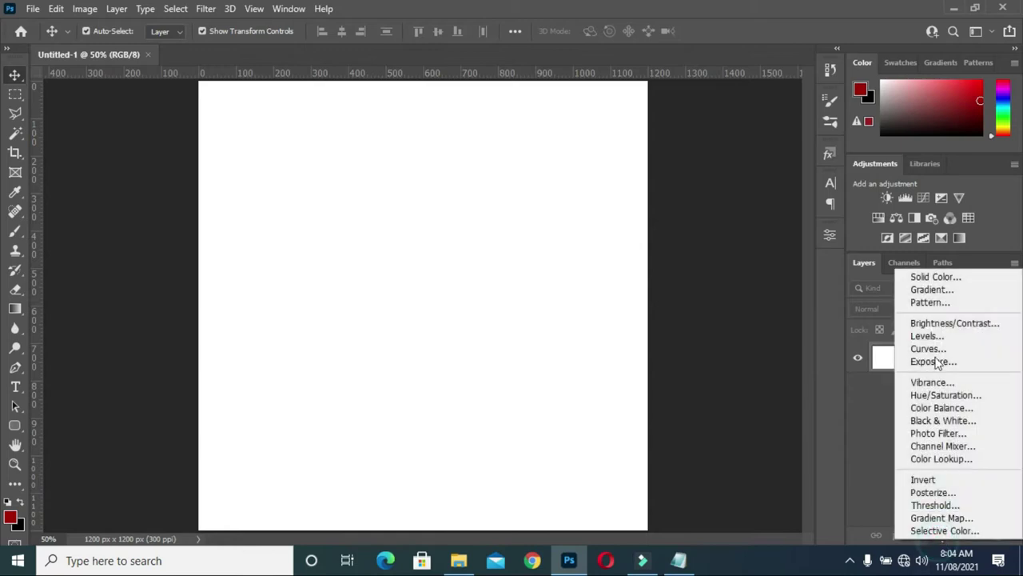
left_click(929, 290)
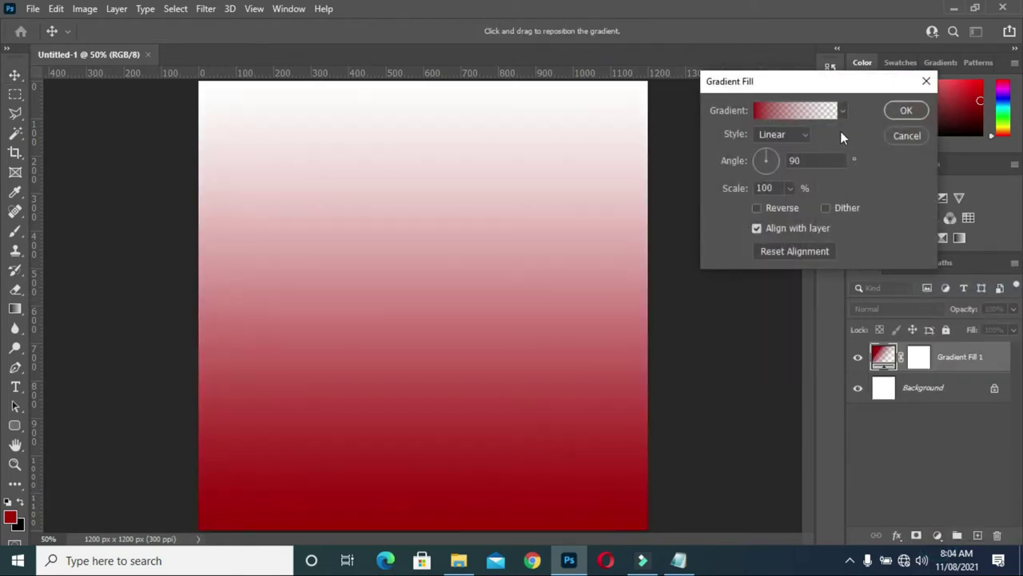
left_click(789, 110)
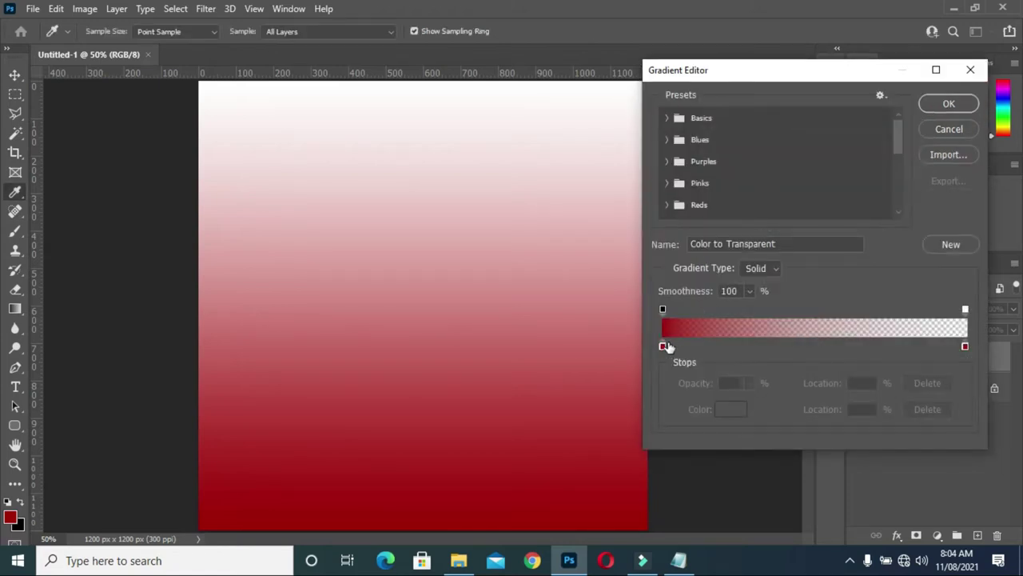
left_click(662, 346)
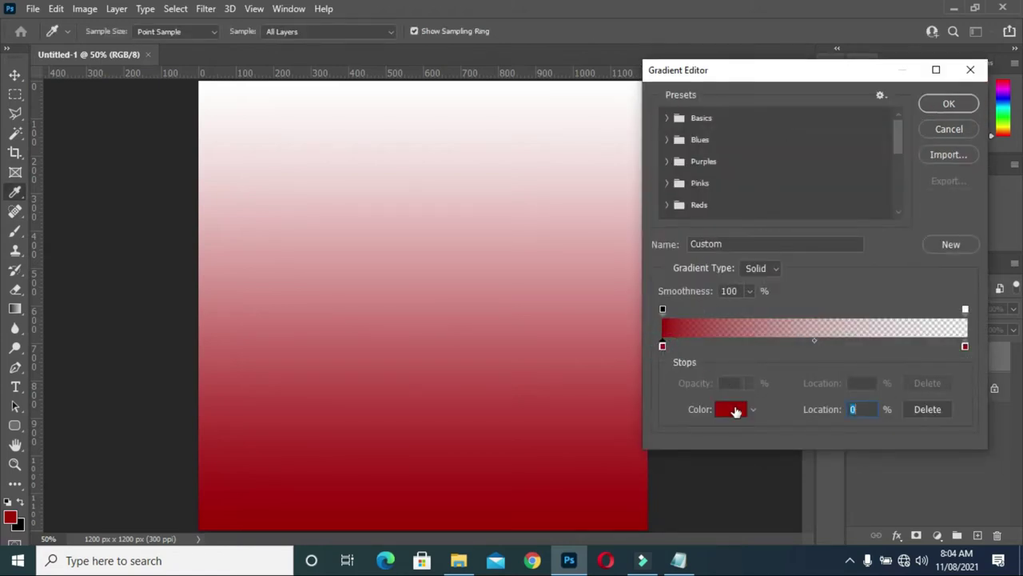
left_click(736, 410)
double_click(843, 403)
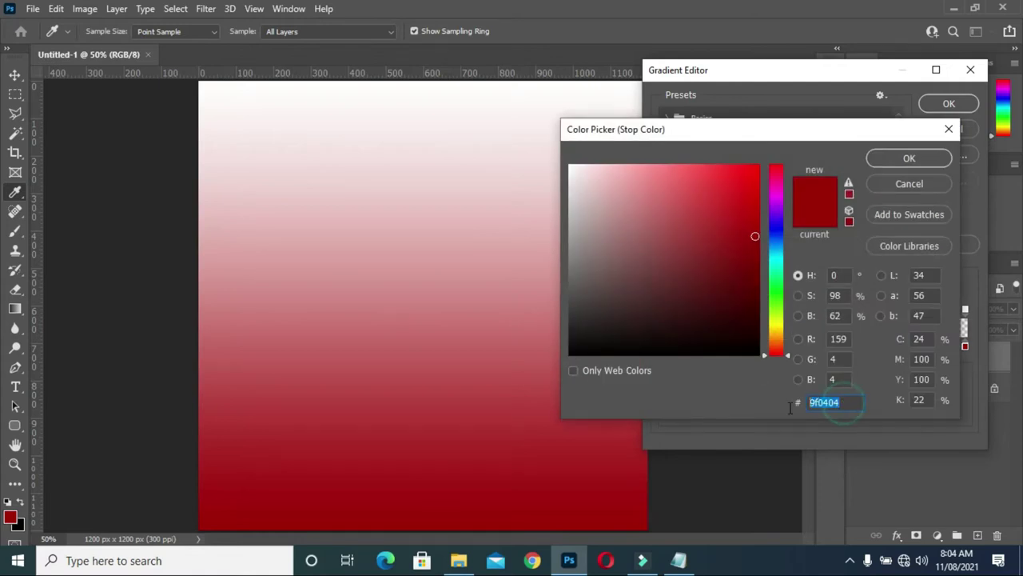
double_click(838, 402)
left_click_drag(757, 246, 757, 334)
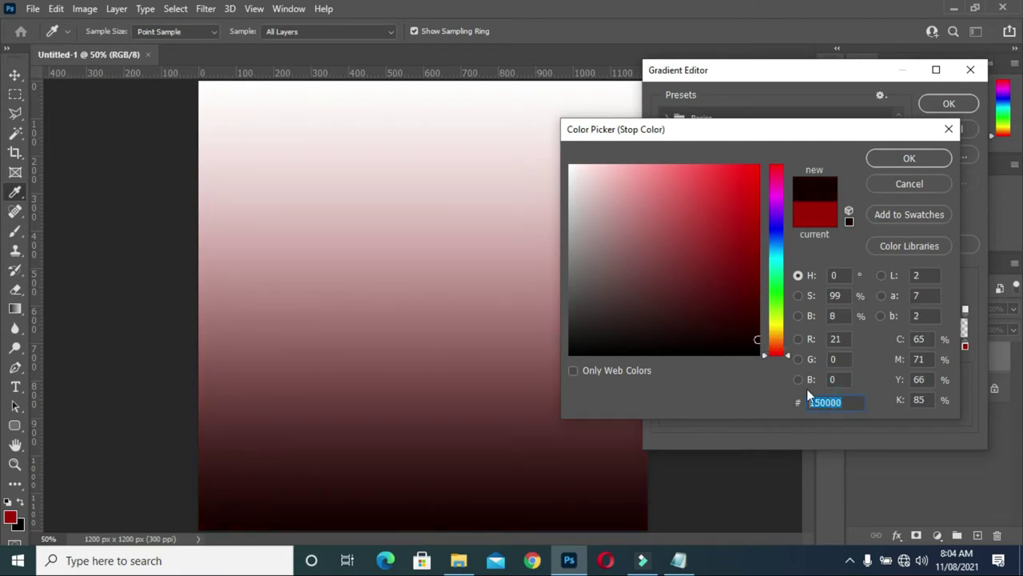
left_click(909, 158)
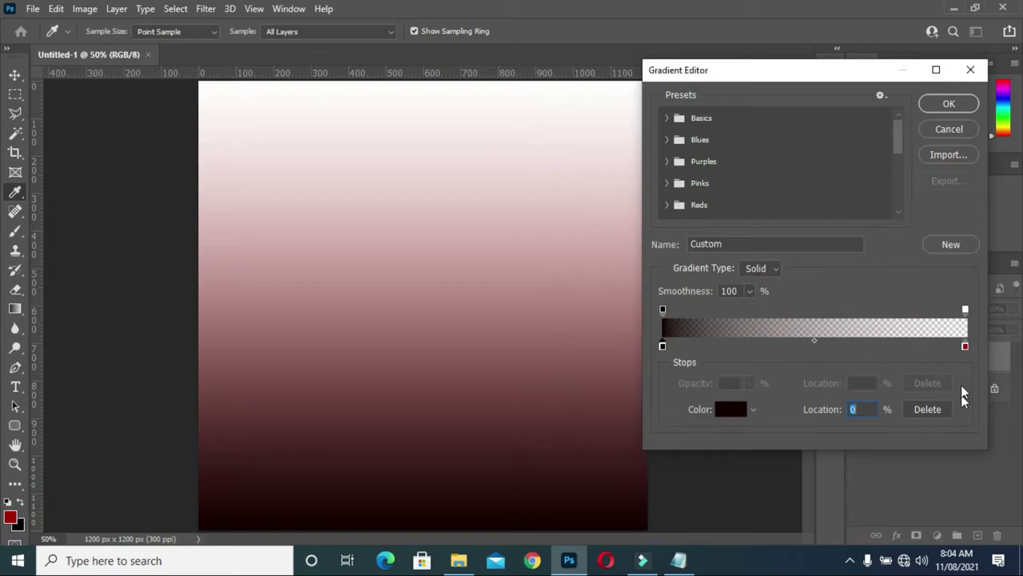
Make the right stop red #9c0202, 100% opaque, and move it toward the middle.
left_click(965, 346)
left_click(733, 408)
left_click_drag(755, 238, 760, 240)
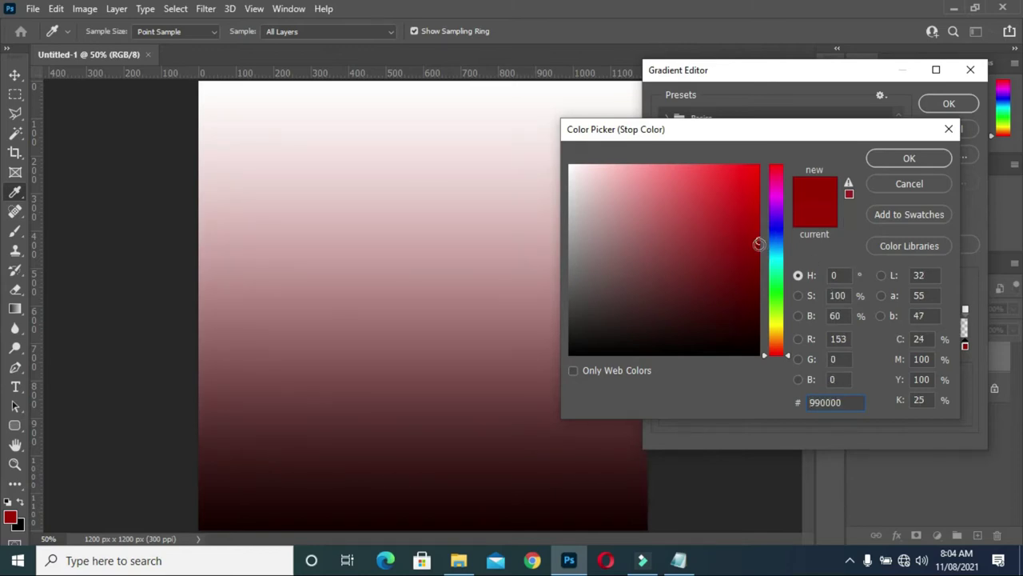
left_click_drag(758, 241, 756, 238)
left_click(909, 159)
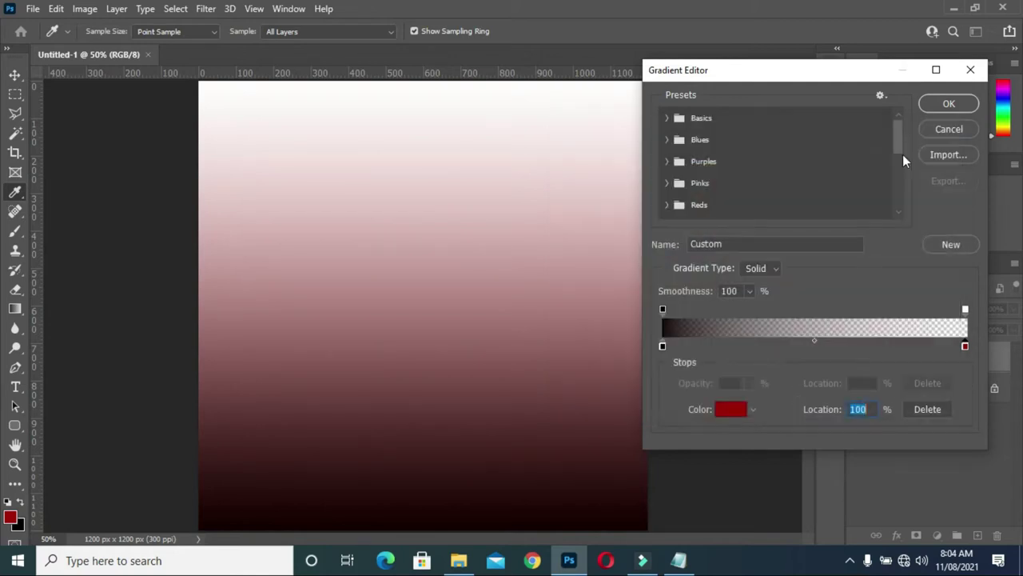
left_click(964, 309)
left_click_drag(696, 385, 793, 383)
left_click_drag(965, 346, 819, 347)
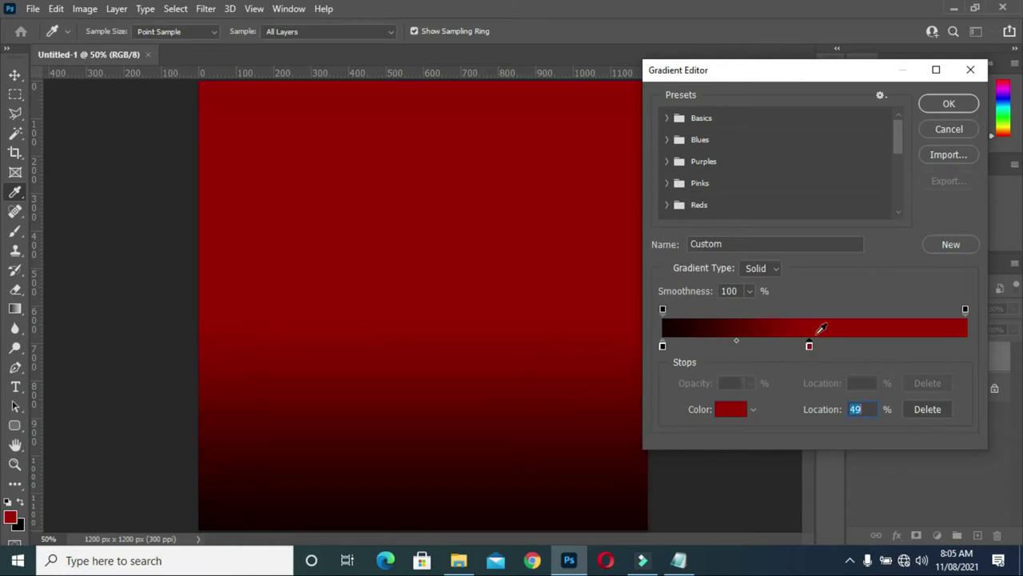
left_click(950, 108)
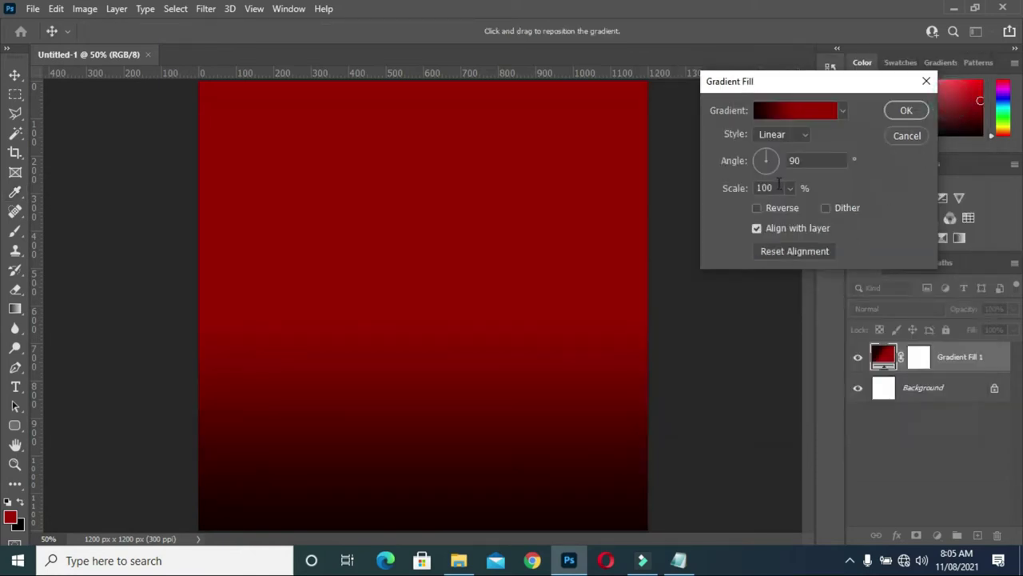
Rotate the Gradient Fill angle to 143.44° and apply it.
left_click_drag(768, 159, 762, 162)
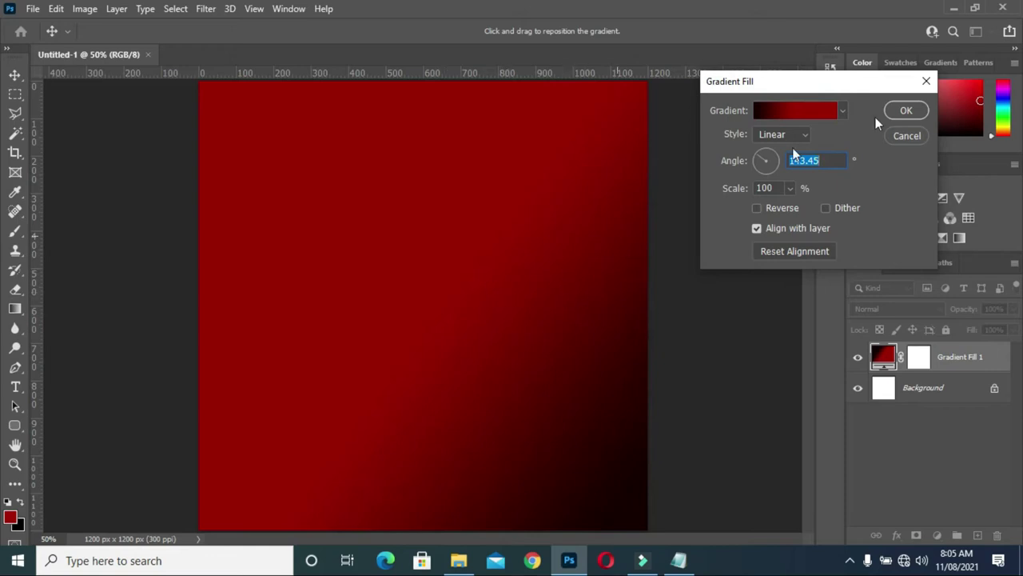
left_click(906, 112)
scroll(468, 263, "down", 2)
scroll(422, 295, "down", 1)
scroll(421, 295, "up", 1)
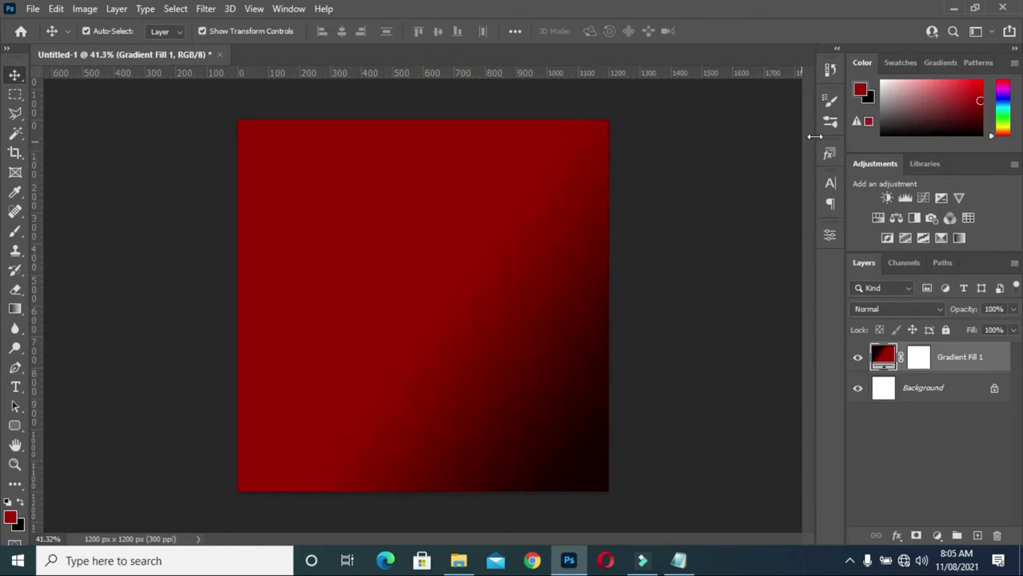
Brighten the gradient's red stop to #bd0303 and apply the updated fill.
double_click(885, 355)
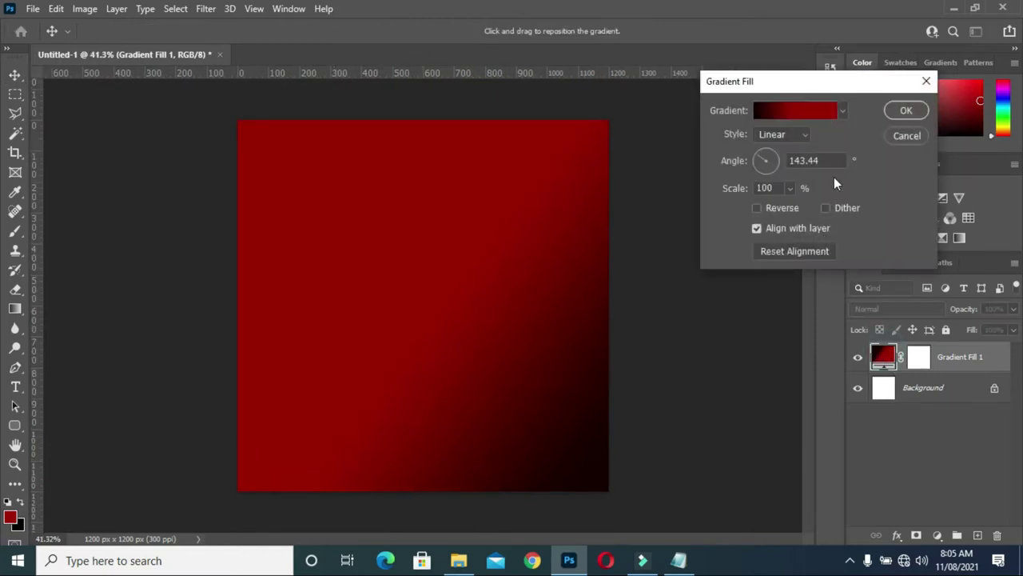
left_click(810, 112)
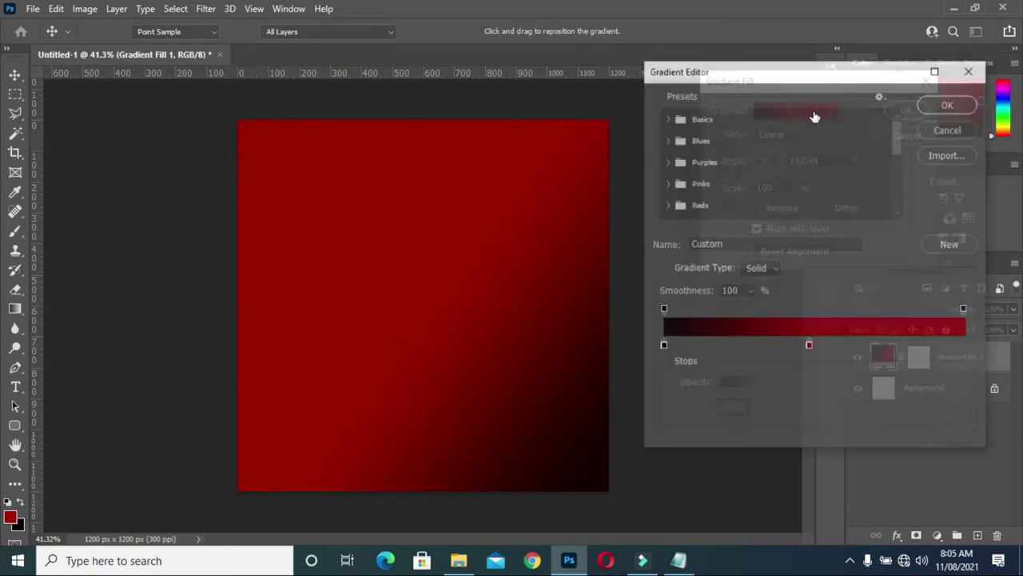
left_click(810, 347)
left_click(731, 409)
left_click_drag(757, 238, 756, 213)
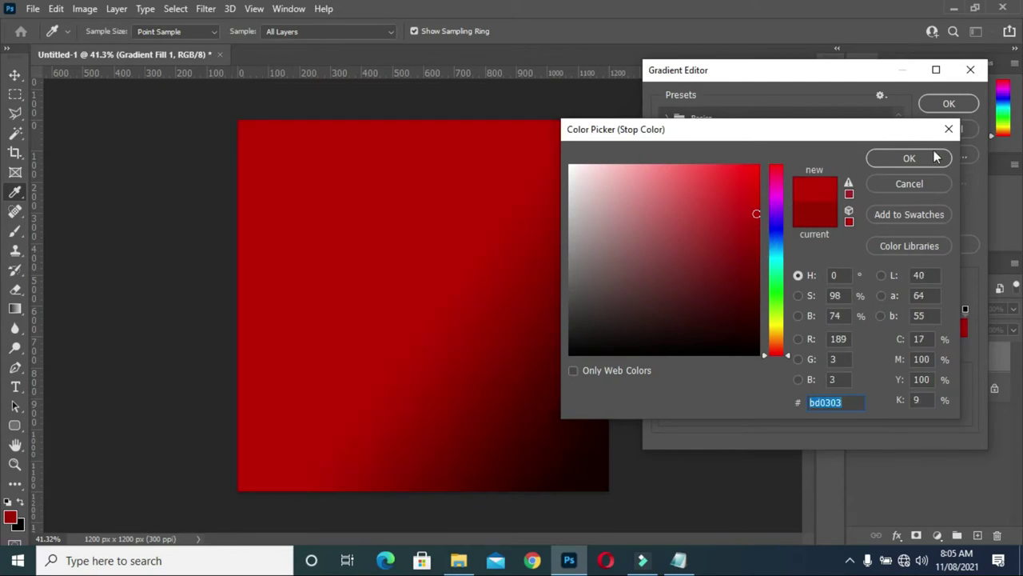
left_click(911, 160)
left_click(949, 105)
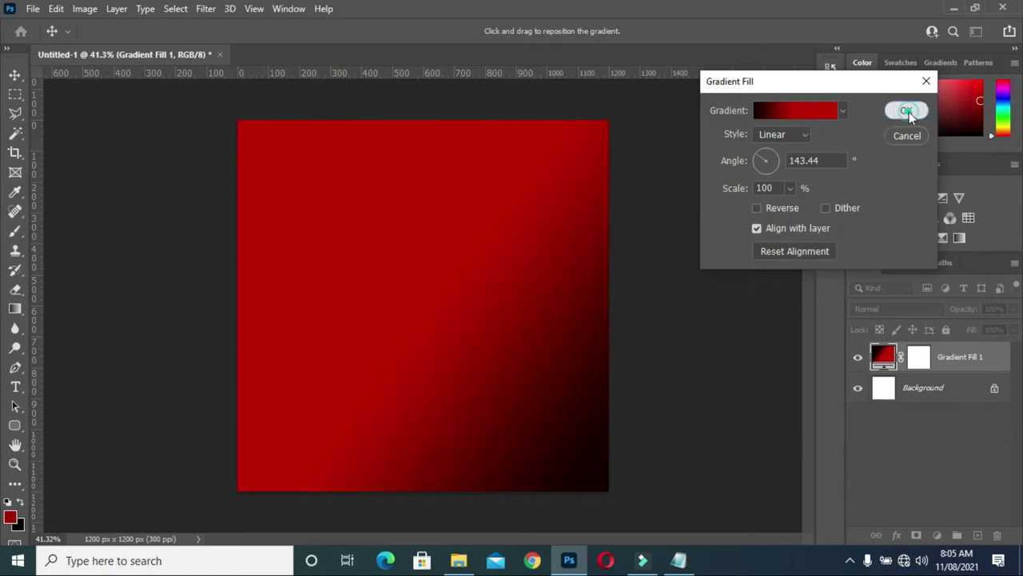
left_click(905, 112)
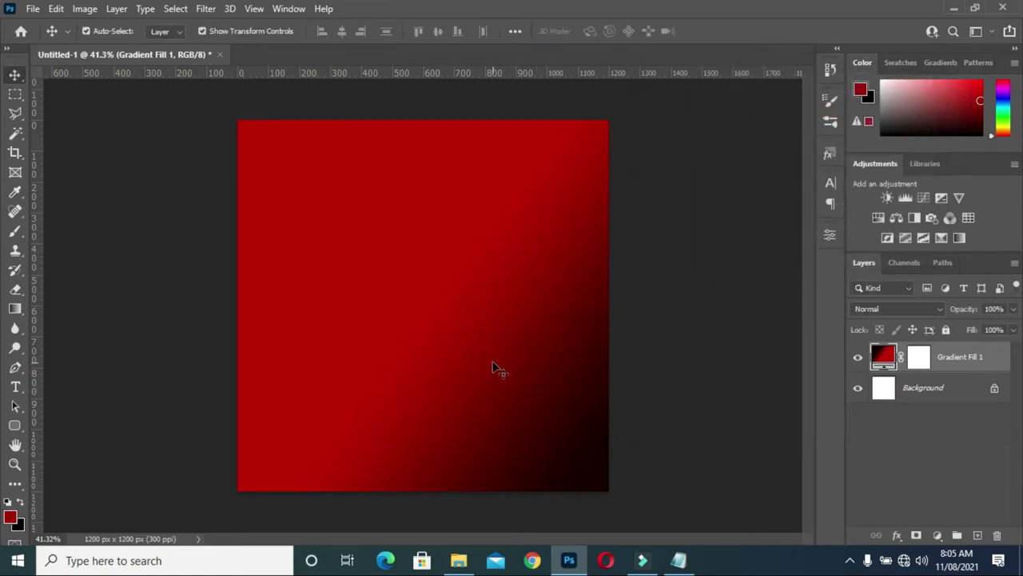
Add an empty Layer 1 above the gradient and switch to the Brush tool.
left_click(977, 535)
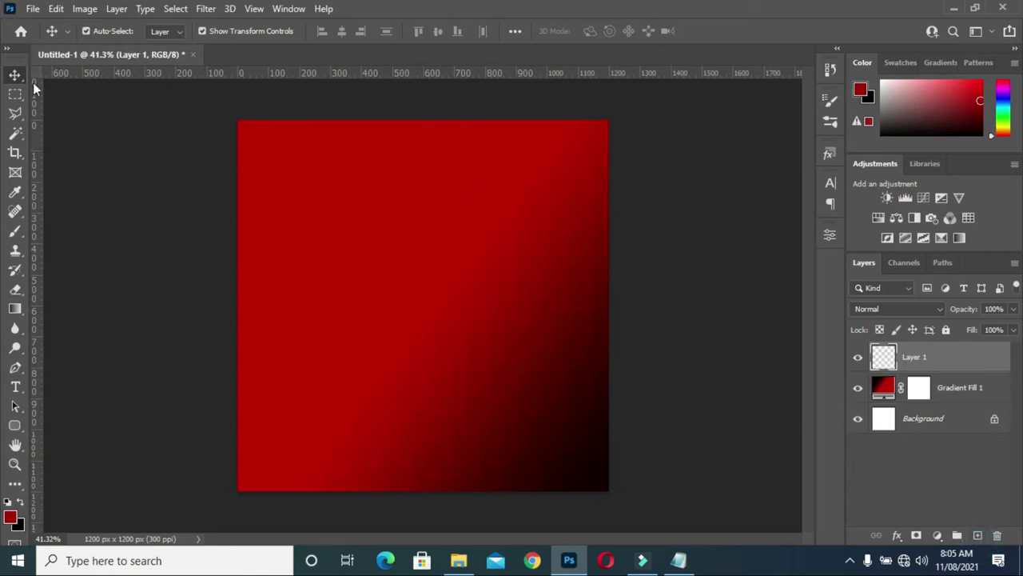
left_click(14, 230)
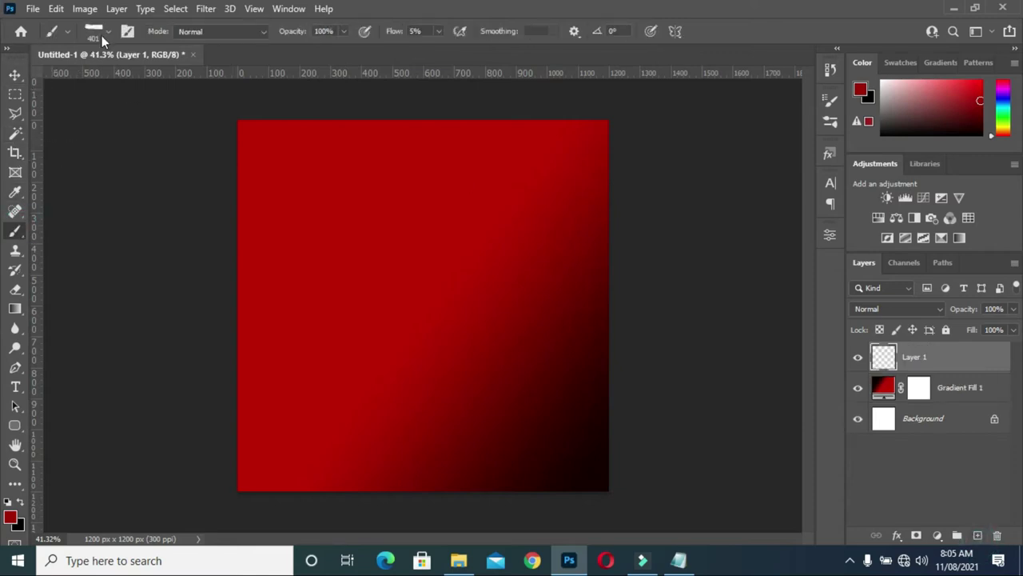
left_click(104, 33)
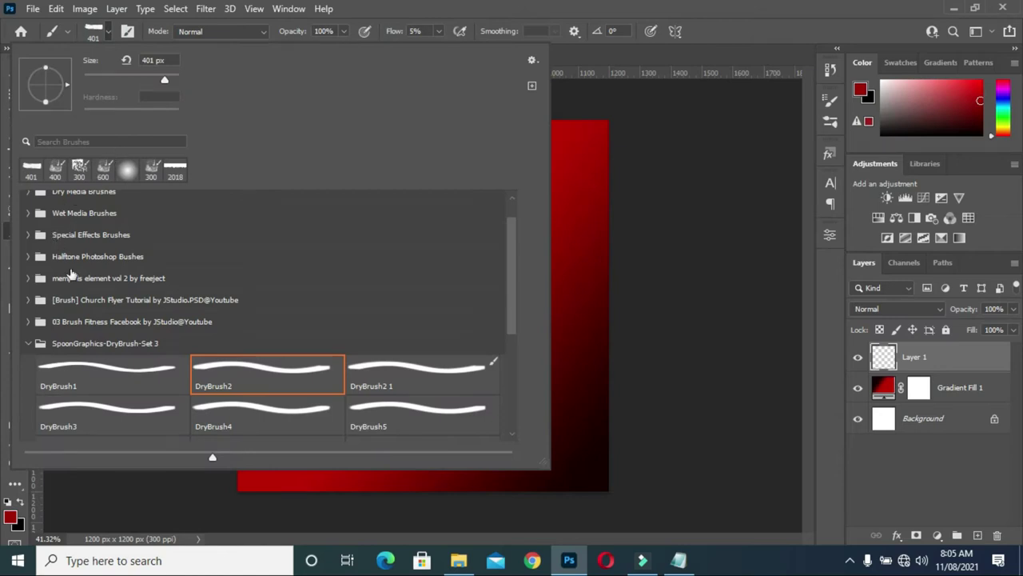
scroll(64, 275, "up", 1)
scroll(48, 274, "down", 1)
scroll(34, 274, "down", 3)
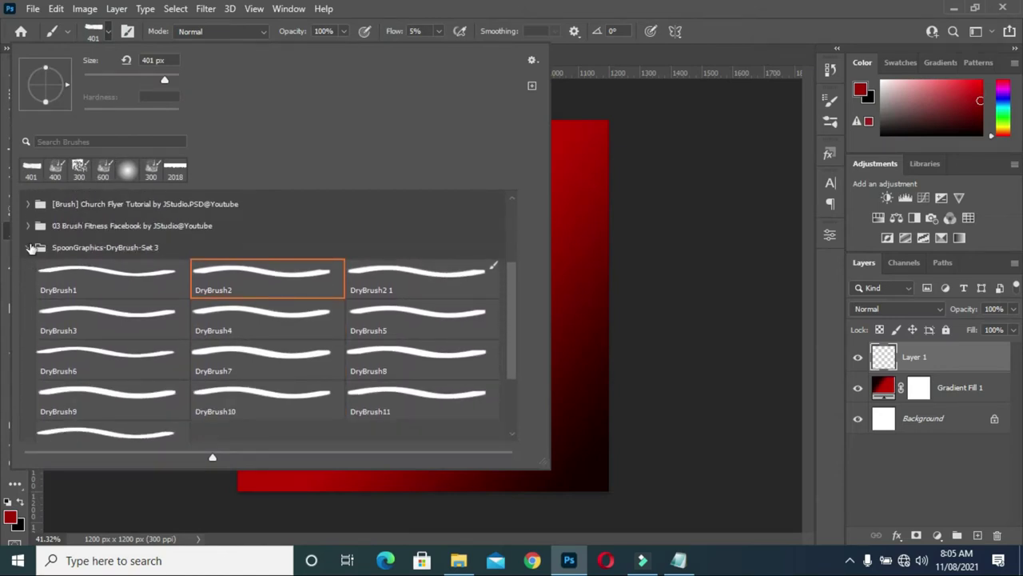
Choose the Big Rough Wash brush from the watercolor presets at 250 px.
left_click(28, 249)
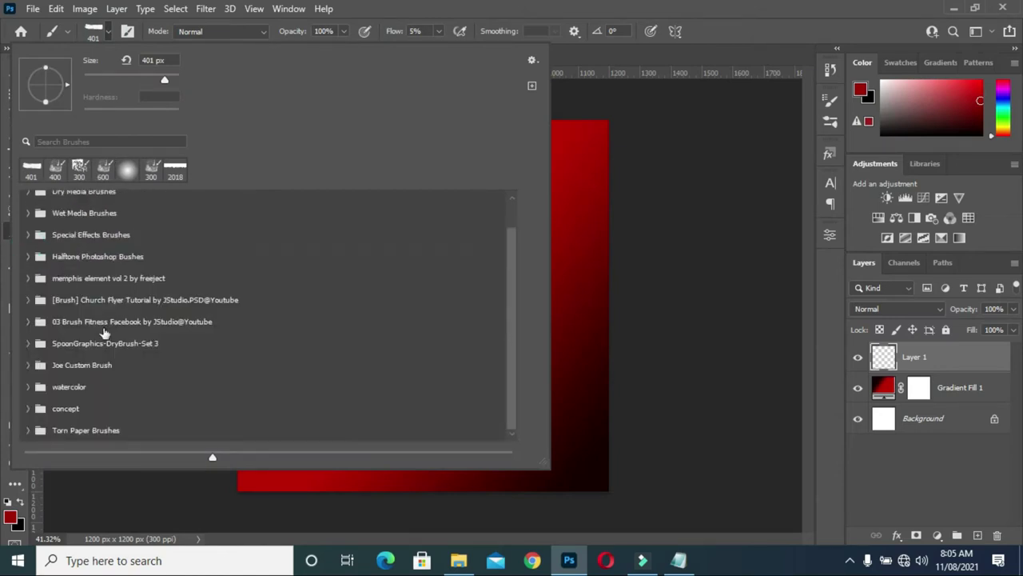
left_click(28, 387)
scroll(331, 373, "down", 1)
scroll(349, 359, "down", 2)
scroll(367, 356, "down", 2)
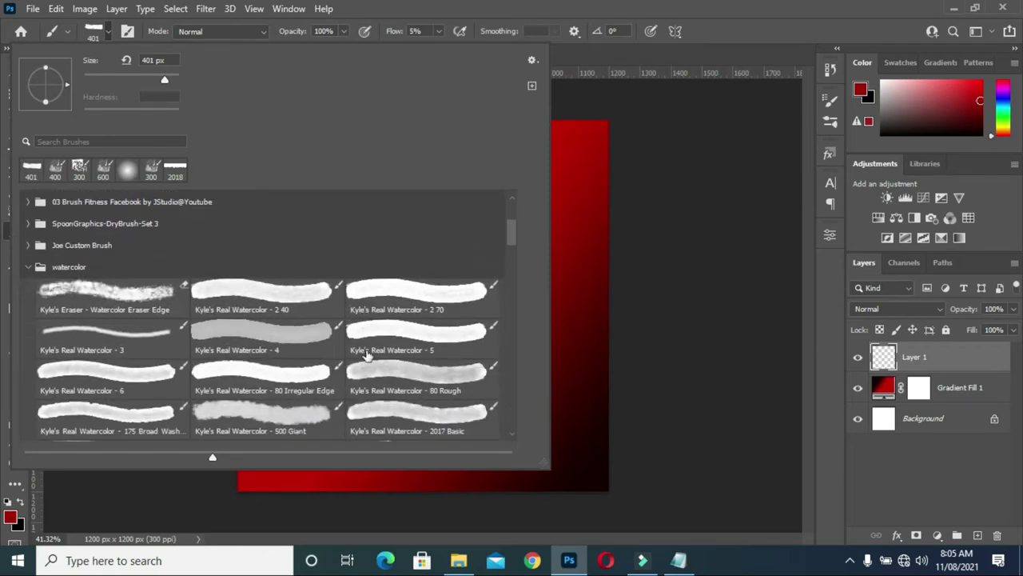
scroll(366, 356, "down", 2)
scroll(400, 355, "down", 2)
scroll(448, 354, "down", 2)
scroll(464, 353, "down", 2)
scroll(448, 334, "down", 1)
scroll(432, 316, "down", 1)
scroll(412, 292, "down", 2)
scroll(404, 279, "down", 1)
scroll(415, 267, "up", 1)
scroll(436, 254, "up", 1)
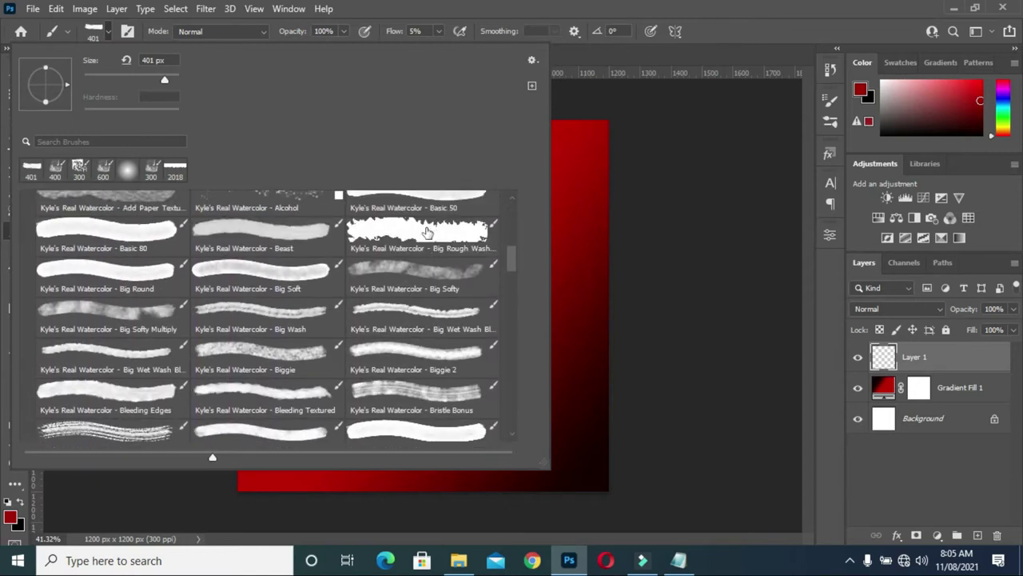
left_click(428, 232)
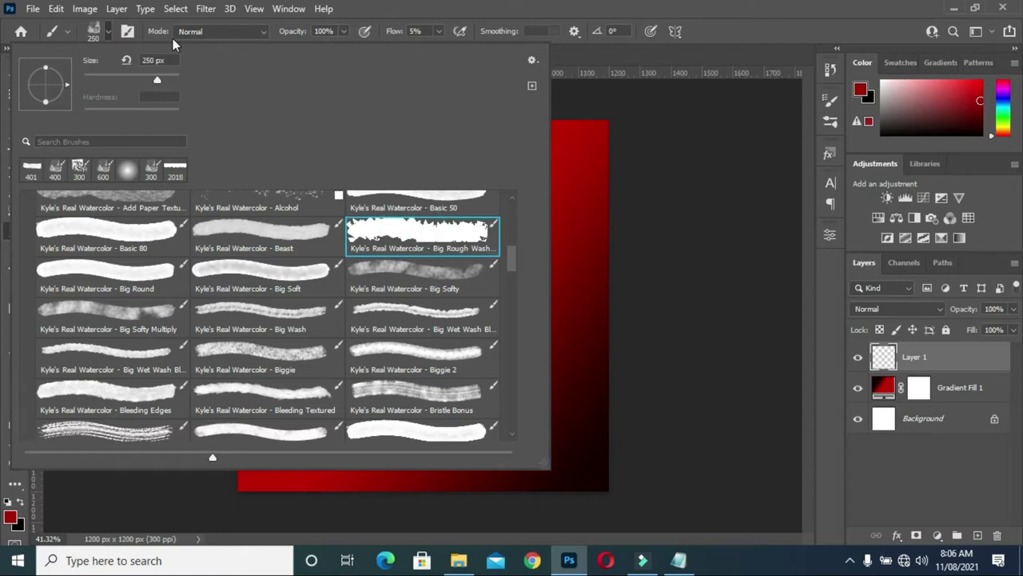
left_click(106, 36)
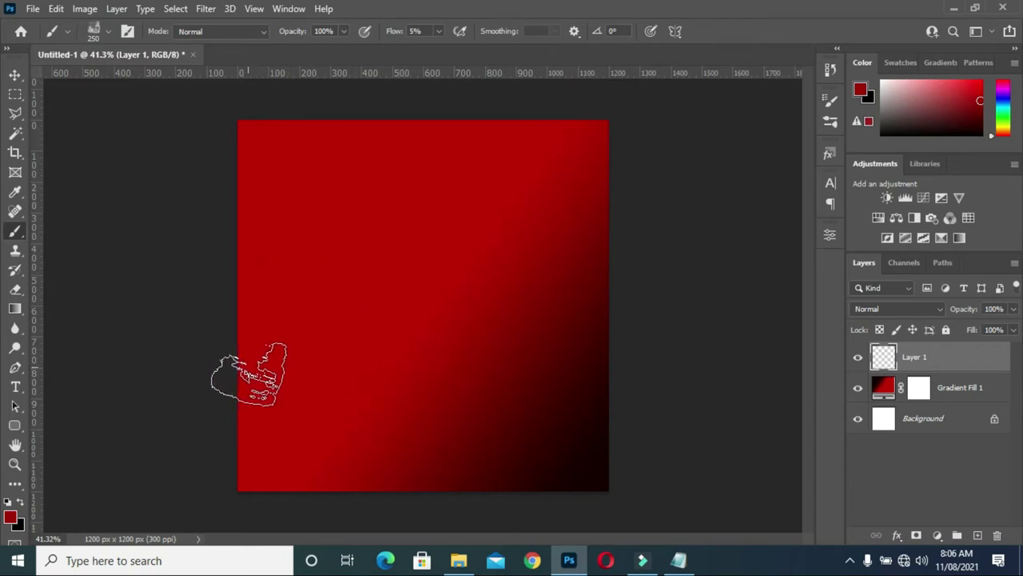
Set the foreground color to white #ffffff and the brush flow to 5%.
left_click(13, 517)
type("ffffff")
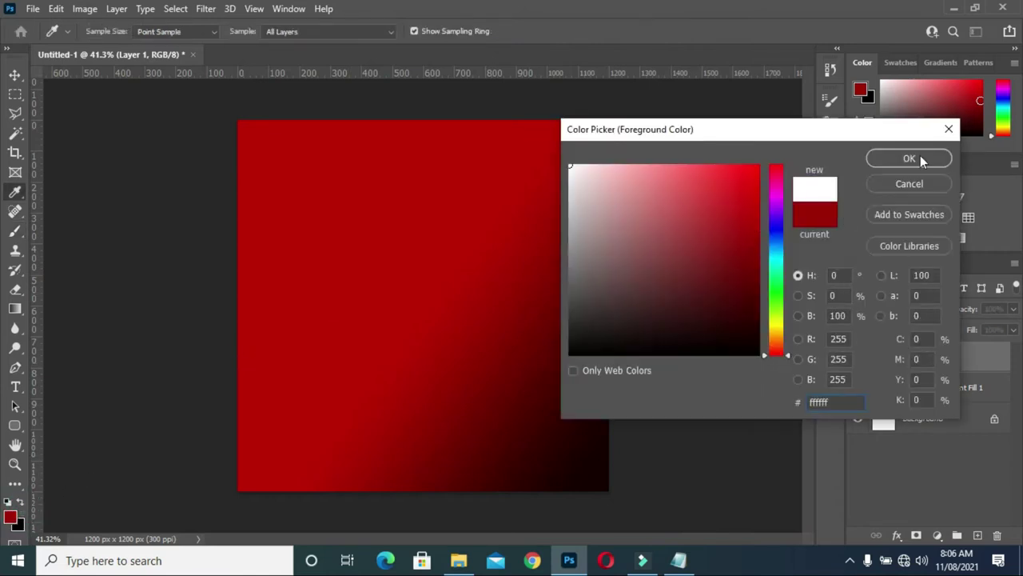
left_click(909, 158)
key("b")
left_click(424, 32)
type("5")
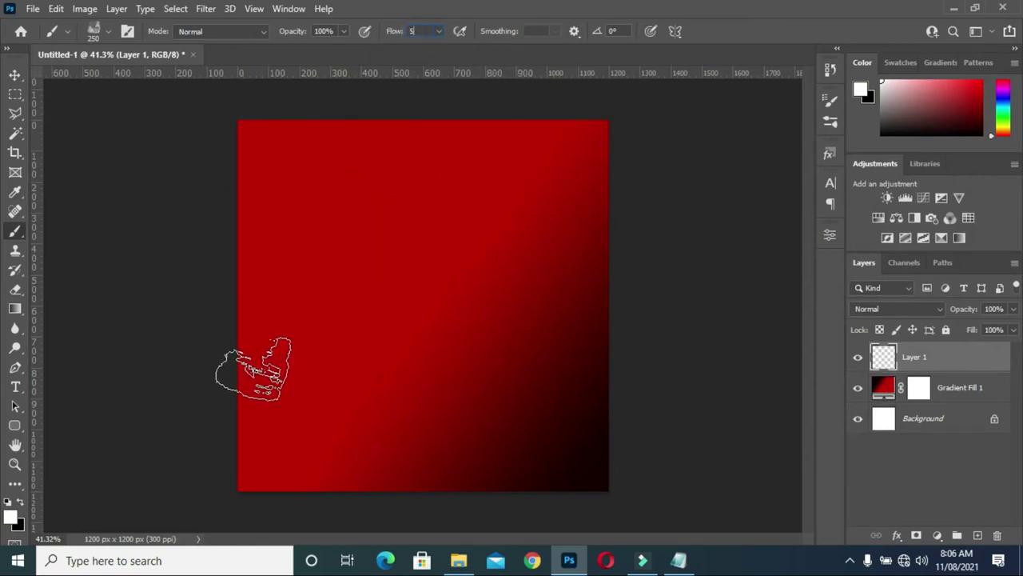
Paint white watercolor washes over the upper canvas at 250–400 px, leaving red along the bottom.
left_click_drag(251, 364, 601, 229)
mouse_move(247, 354)
left_mouse_down()
mouse_move(606, 285)
mouse_move(296, 343)
mouse_move(252, 356)
mouse_move(224, 387)
mouse_move(290, 217)
mouse_move(361, 152)
left_mouse_up()
key("bracketright")
key("bracketright")
mouse_move(239, 132)
left_mouse_down()
mouse_move(457, 152)
mouse_move(670, 206)
left_mouse_up()
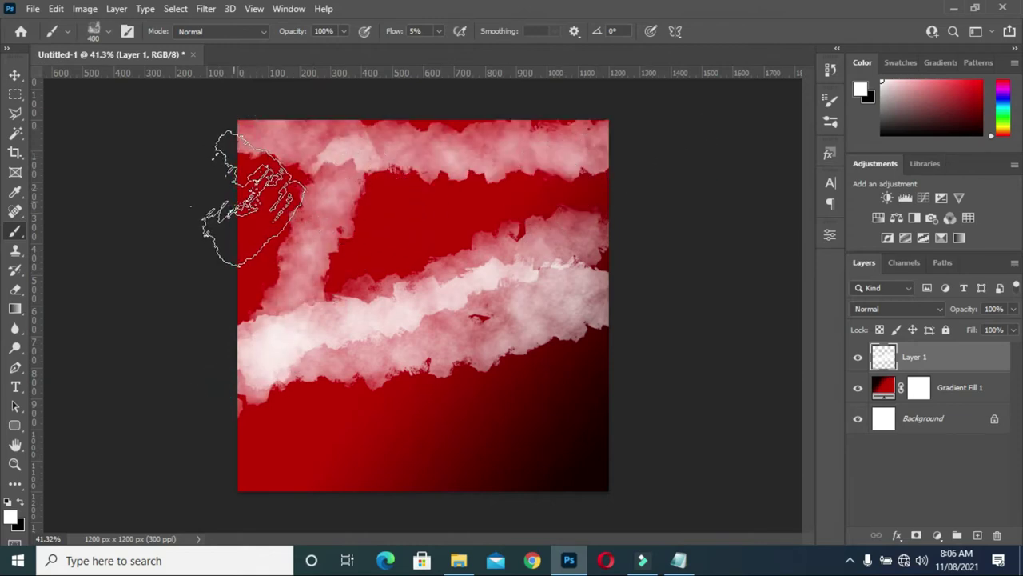
left_click_drag(244, 195, 616, 205)
mouse_move(263, 286)
left_mouse_down()
mouse_move(599, 171)
mouse_move(251, 297)
mouse_move(247, 272)
mouse_move(331, 171)
mouse_move(456, 126)
mouse_move(567, 126)
mouse_move(368, 140)
mouse_move(263, 104)
mouse_move(423, 184)
mouse_move(262, 256)
mouse_move(338, 303)
mouse_move(720, 217)
mouse_move(536, 296)
mouse_move(266, 378)
mouse_move(240, 251)
mouse_move(491, 263)
mouse_move(622, 144)
mouse_move(600, 232)
mouse_move(624, 126)
mouse_move(596, 229)
mouse_move(643, 157)
mouse_move(605, 286)
mouse_move(411, 343)
mouse_move(286, 354)
mouse_move(466, 379)
mouse_move(529, 356)
mouse_move(512, 339)
mouse_move(539, 321)
mouse_move(491, 354)
mouse_move(410, 354)
mouse_move(389, 376)
mouse_move(276, 392)
mouse_move(192, 440)
mouse_move(245, 394)
left_mouse_up()
mouse_move(588, 340)
left_mouse_down()
mouse_move(514, 347)
mouse_move(389, 320)
mouse_move(292, 361)
mouse_move(292, 392)
left_mouse_up()
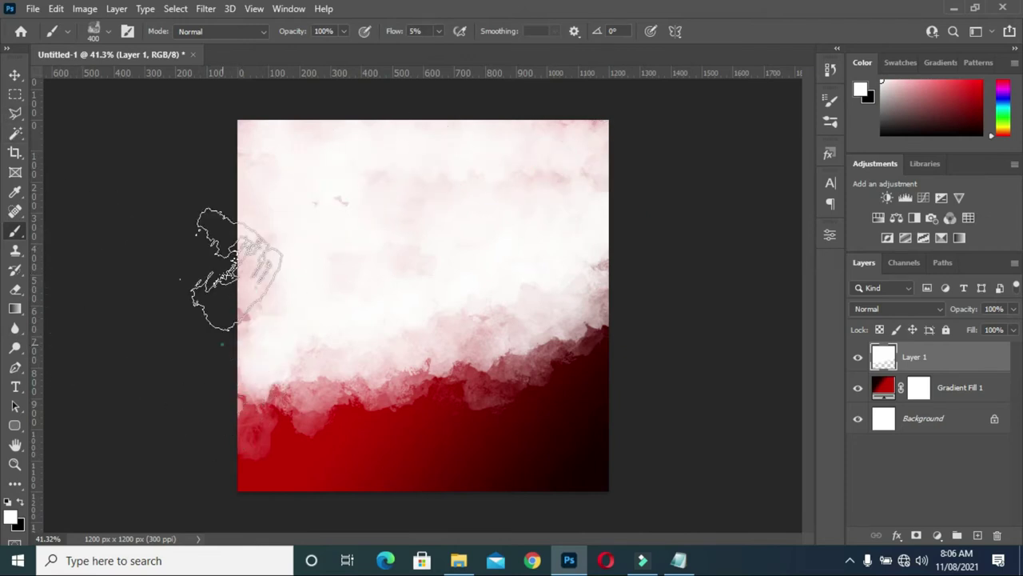
left_click(211, 301)
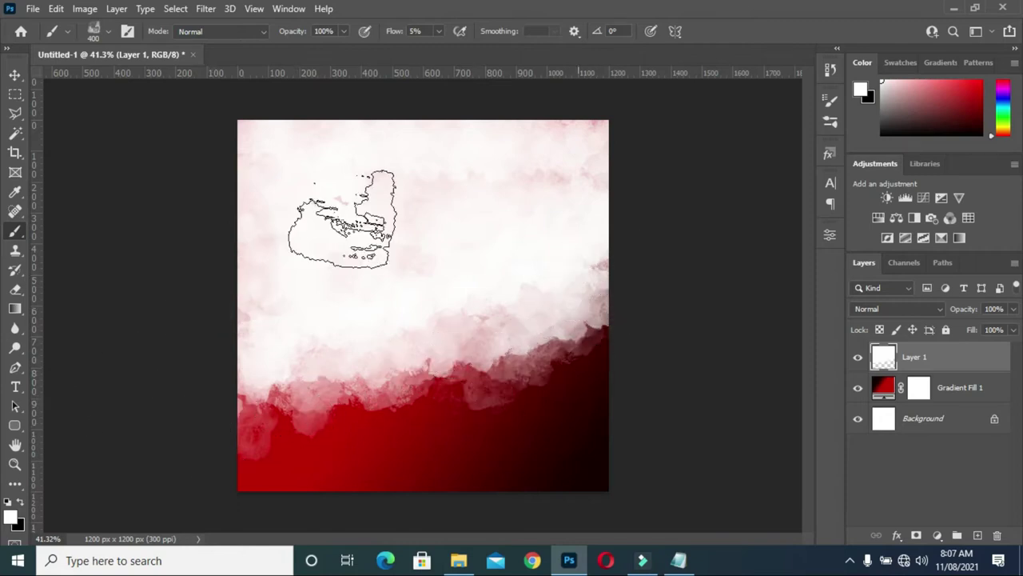
left_click(14, 75)
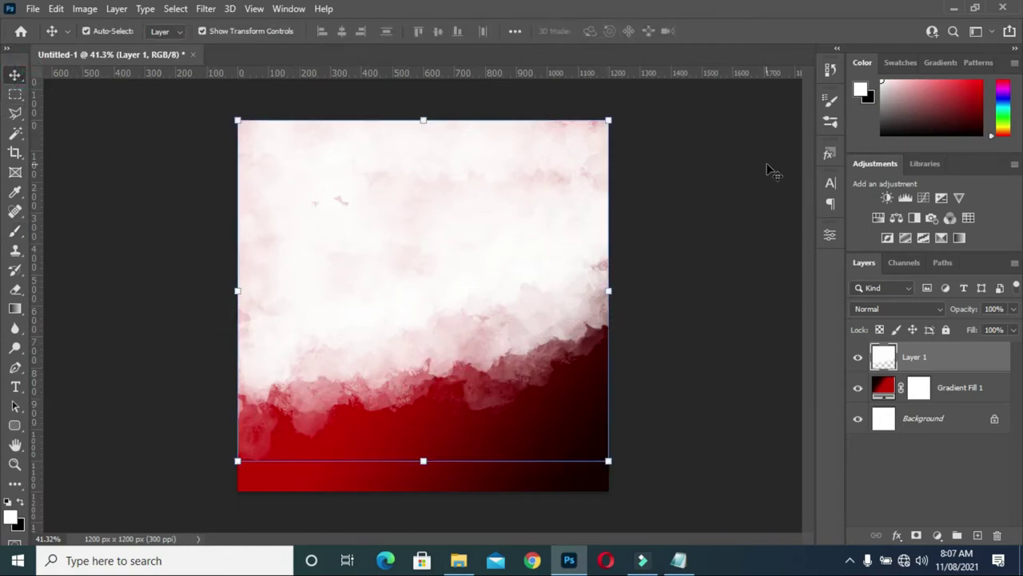
left_click(726, 180)
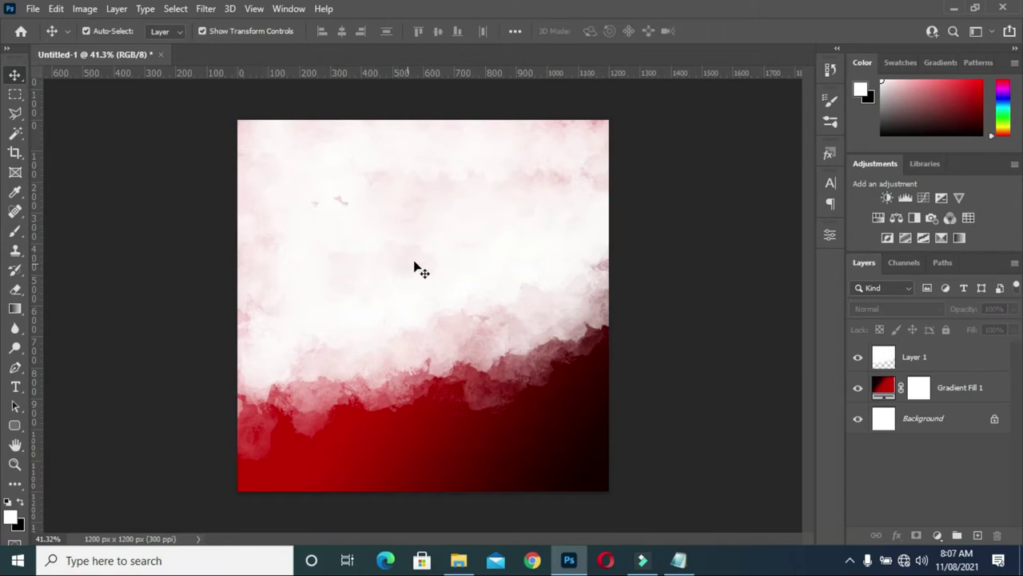
Open the Praise and Worship Sunday Service folder and drag out the pastorowusu photo.
left_click(459, 559)
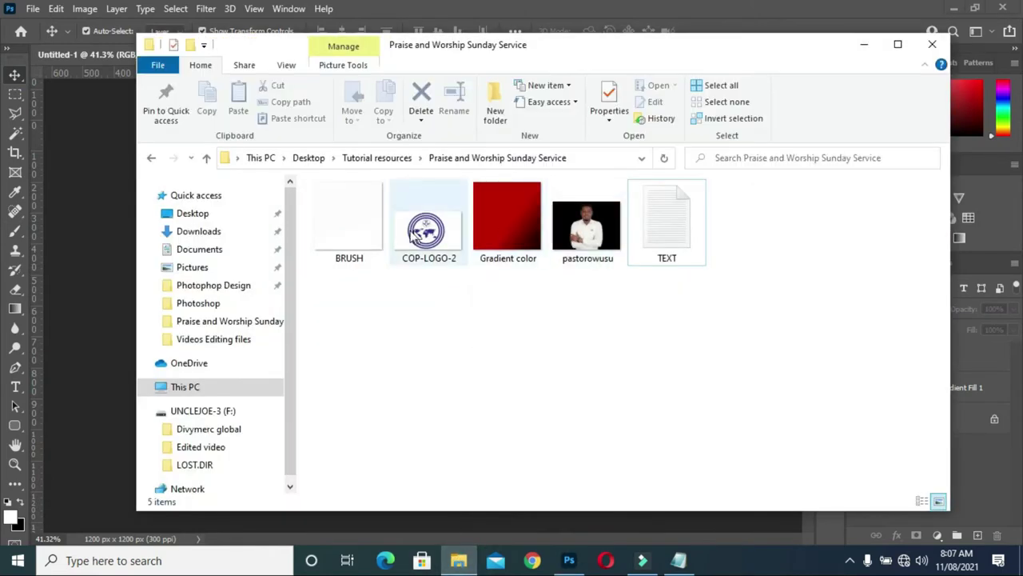
double_click(576, 240)
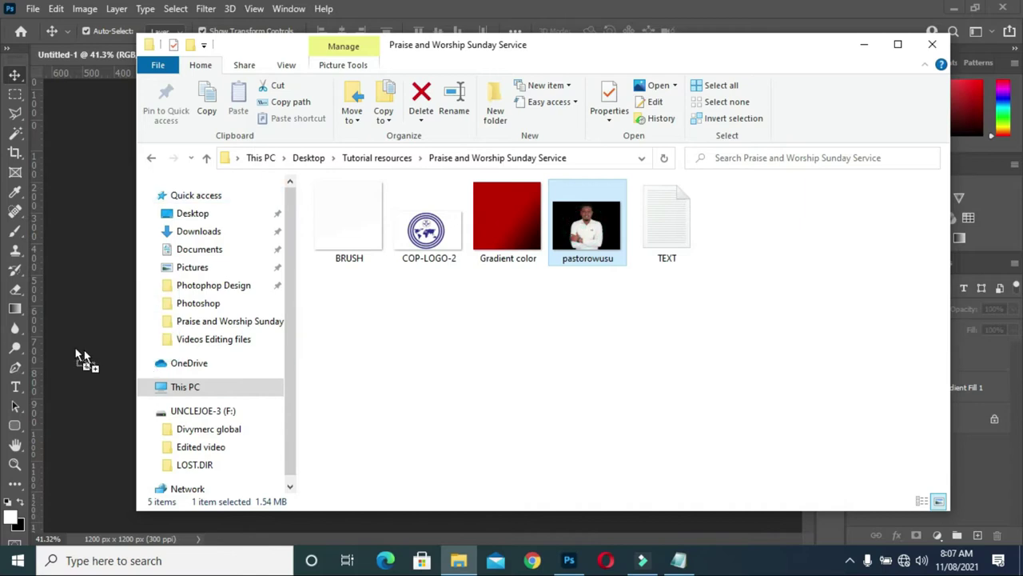
left_click_drag(586, 232, 80, 348)
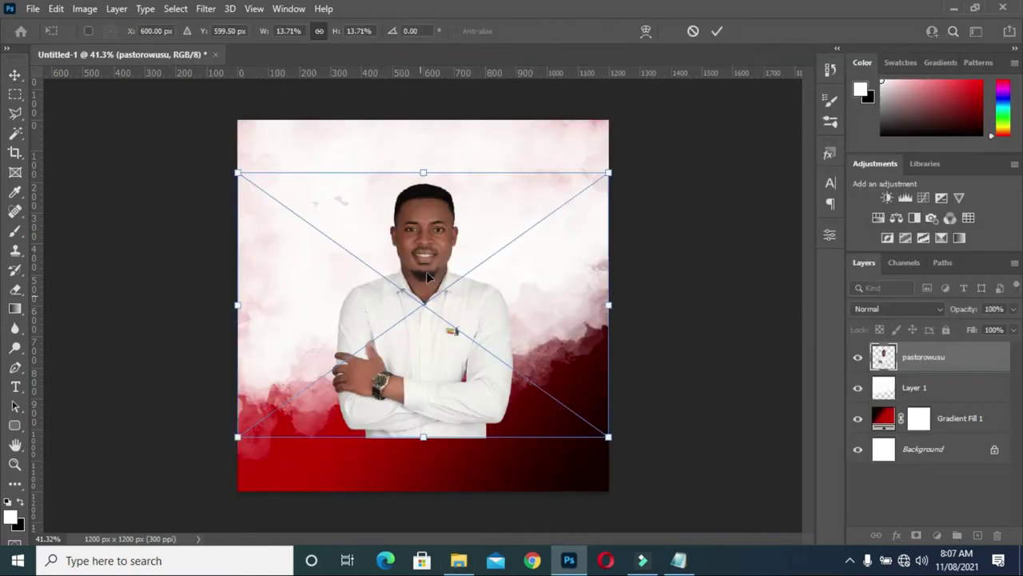
Scale down the pastorowusu photo and position it on the left above the red band.
mouse_move(435, 259)
left_mouse_down()
mouse_move(335, 282)
mouse_move(326, 227)
left_mouse_up()
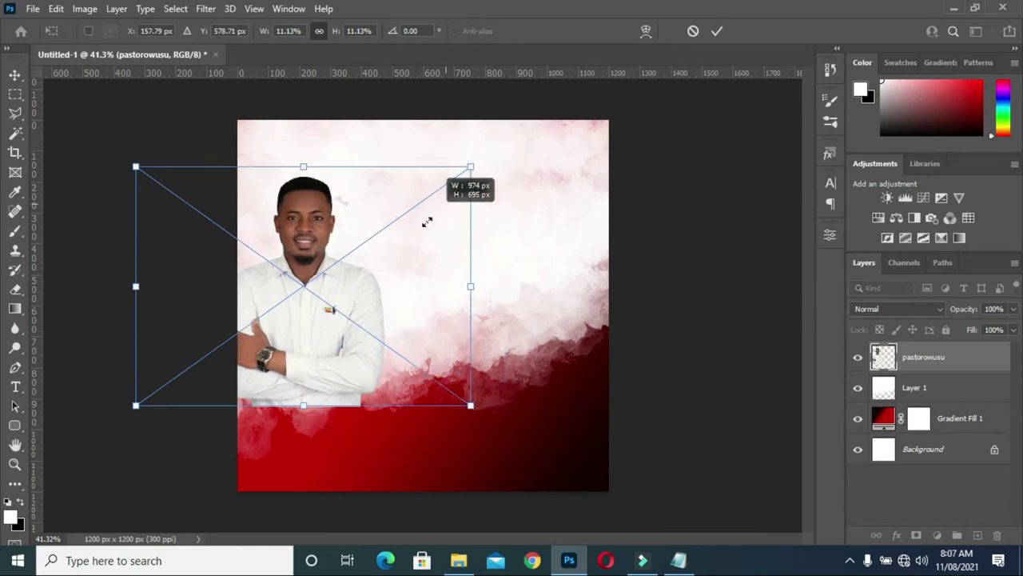
left_click_drag(506, 141, 398, 218)
left_click_drag(298, 321, 355, 305)
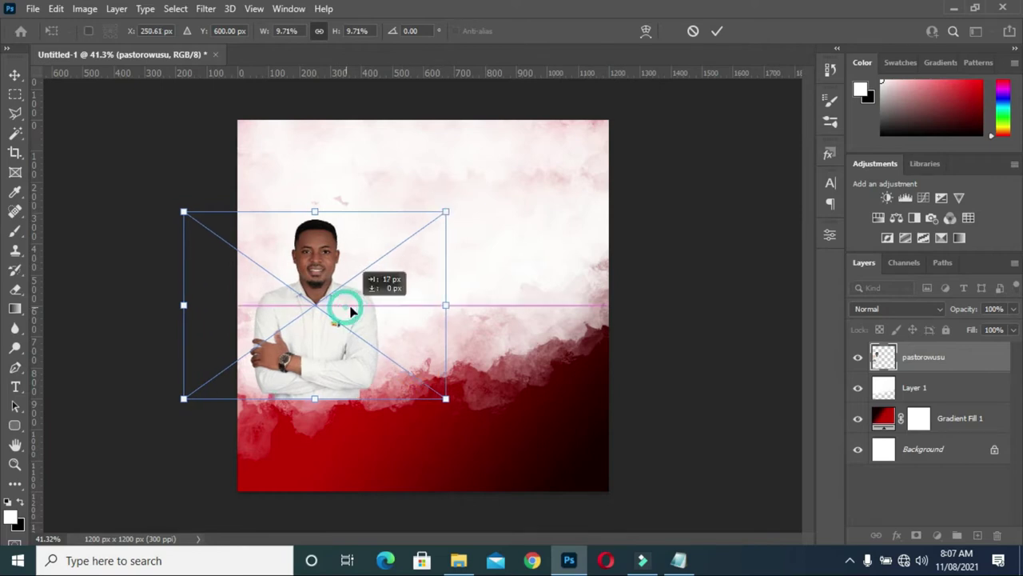
left_click(717, 31)
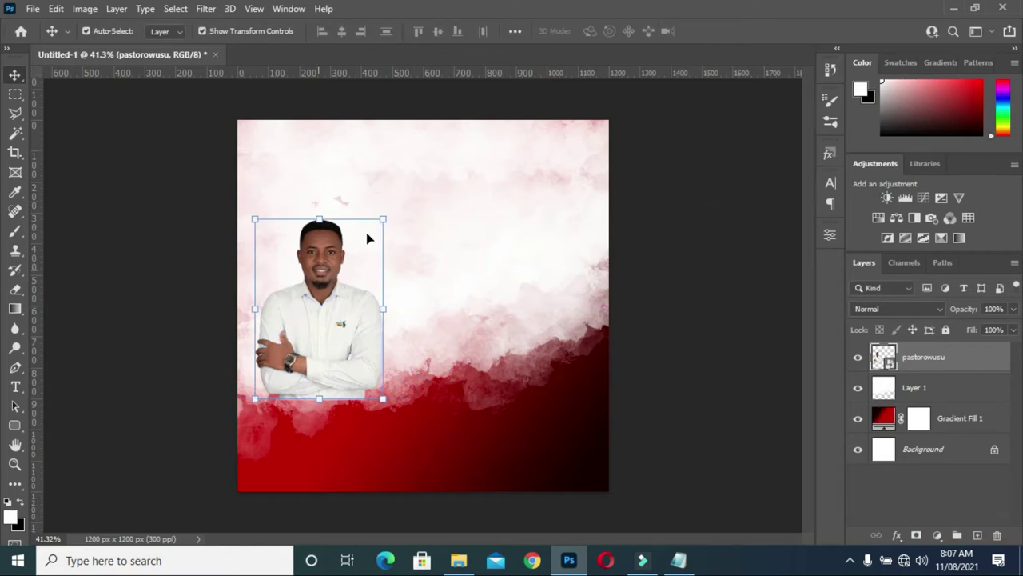
left_click_drag(382, 218, 467, 194)
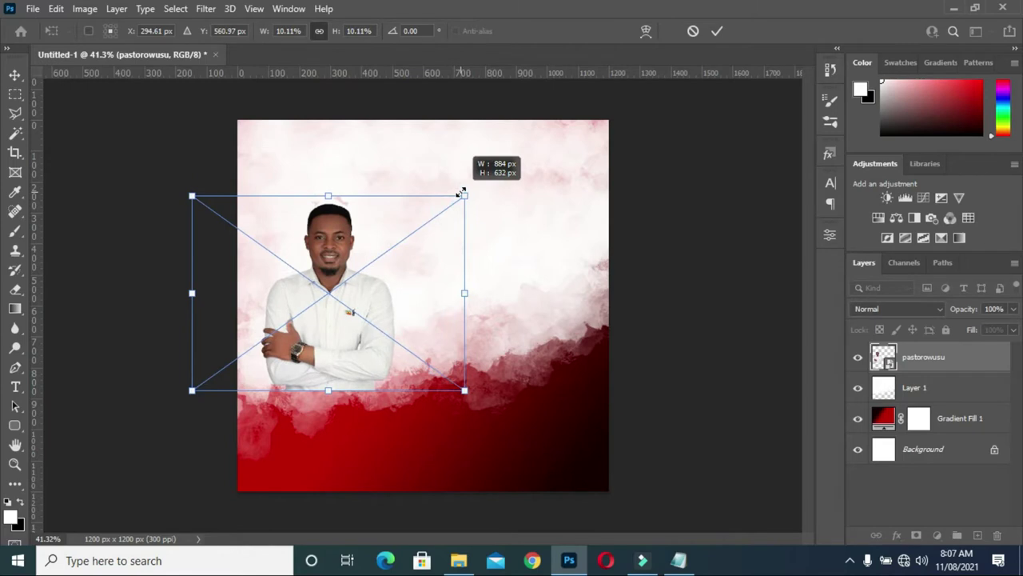
left_click_drag(358, 296, 349, 293)
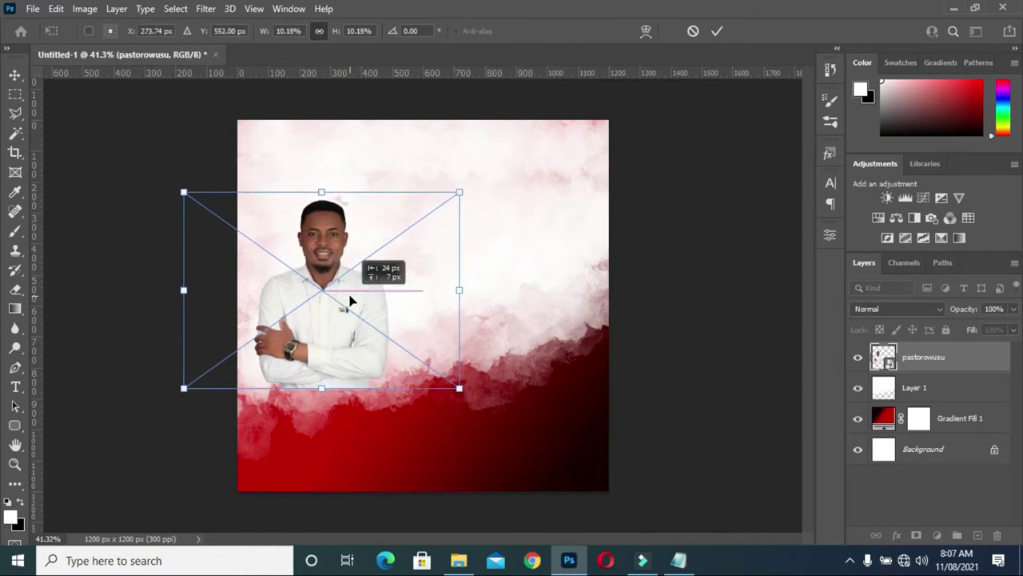
left_click(717, 30)
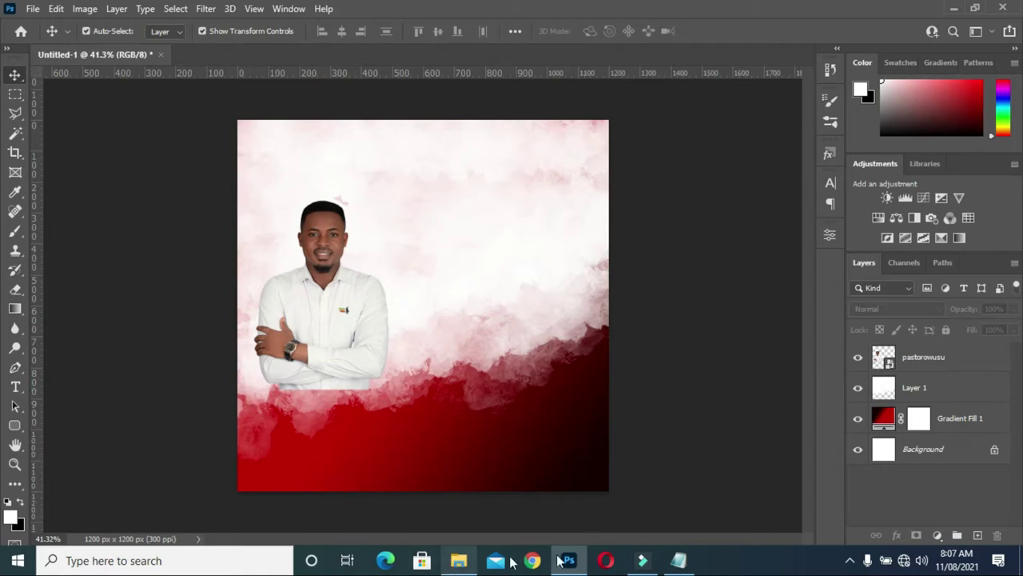
left_click(951, 392)
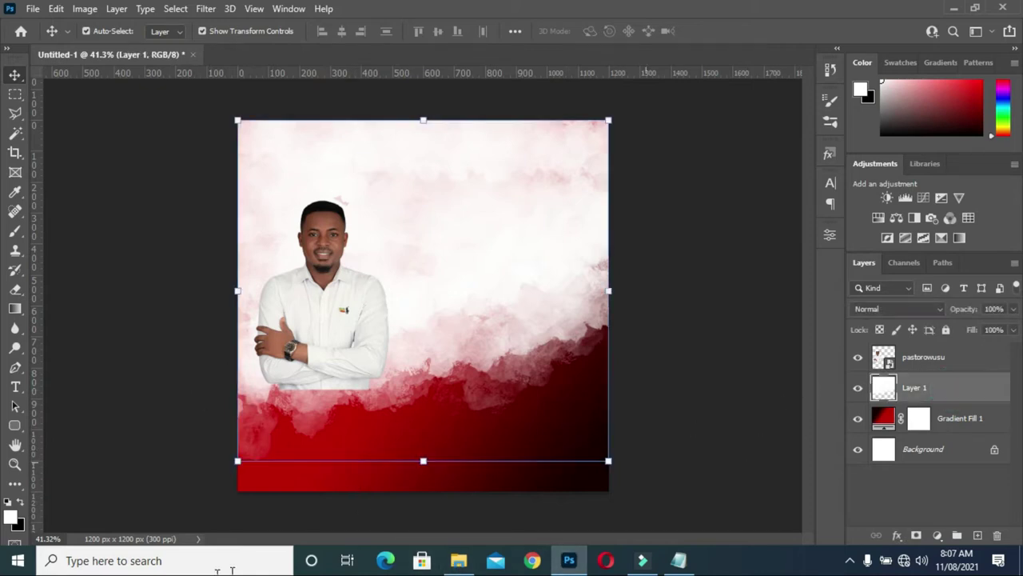
left_click(458, 560)
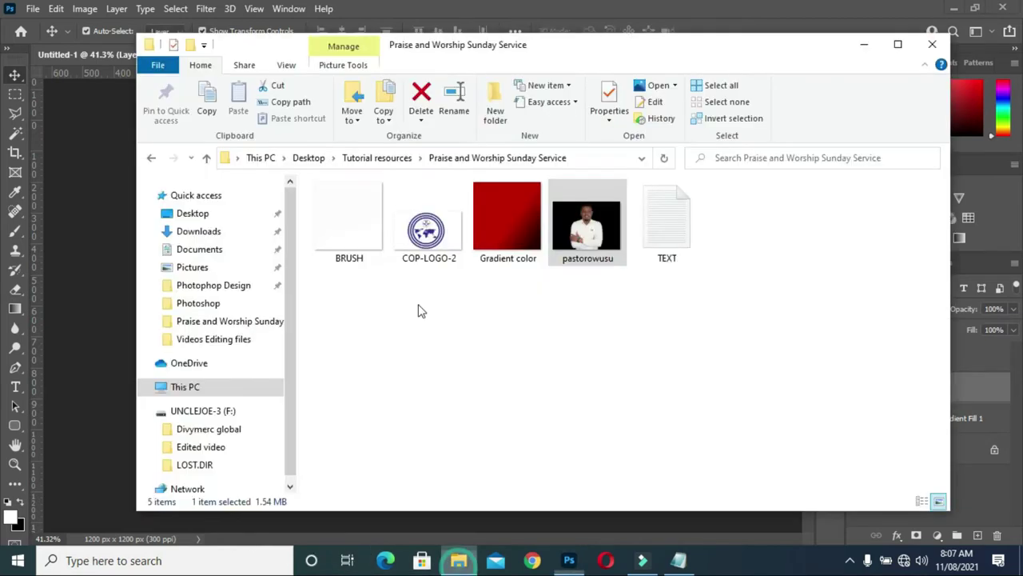
Place the COP-LOGO-2 logo at the top of the canvas.
left_click(428, 228)
left_click_drag(106, 336, 130, 338)
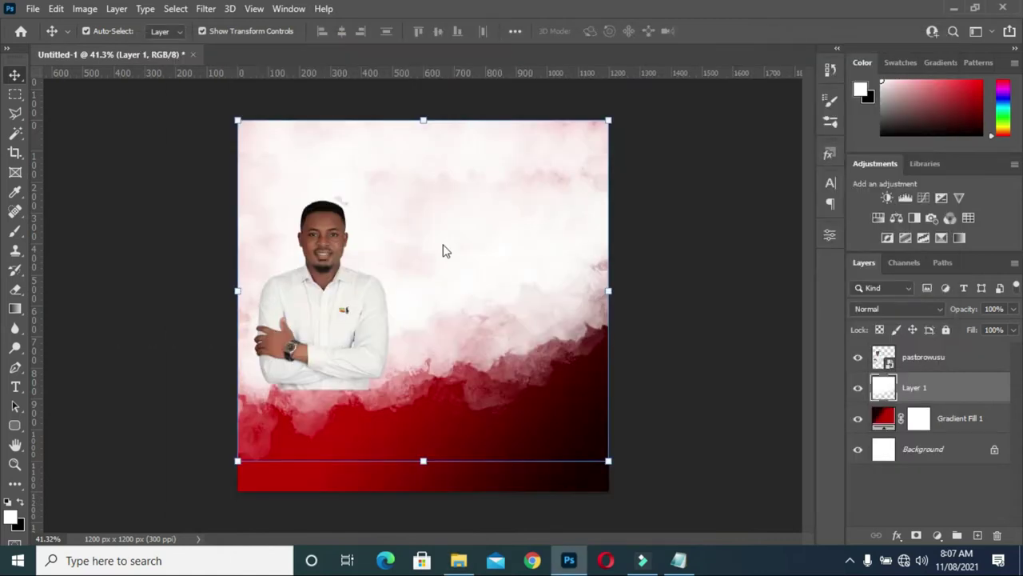
left_click_drag(450, 303, 461, 156)
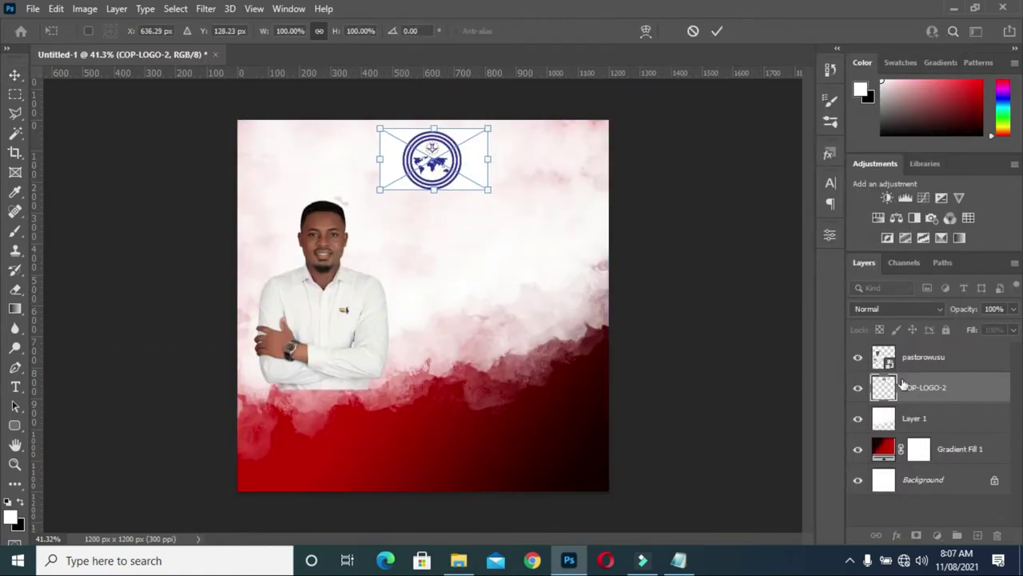
key("Return")
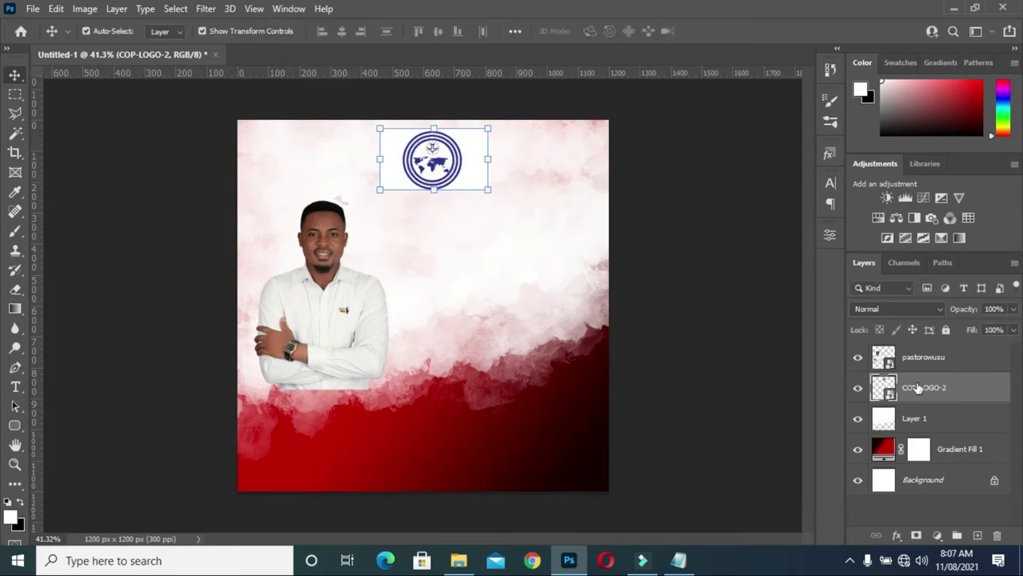
Rasterize the logo layer and delete its white background with the Magic Wand.
right_click(918, 387)
left_click(782, 292)
left_click(15, 132)
left_click(399, 181)
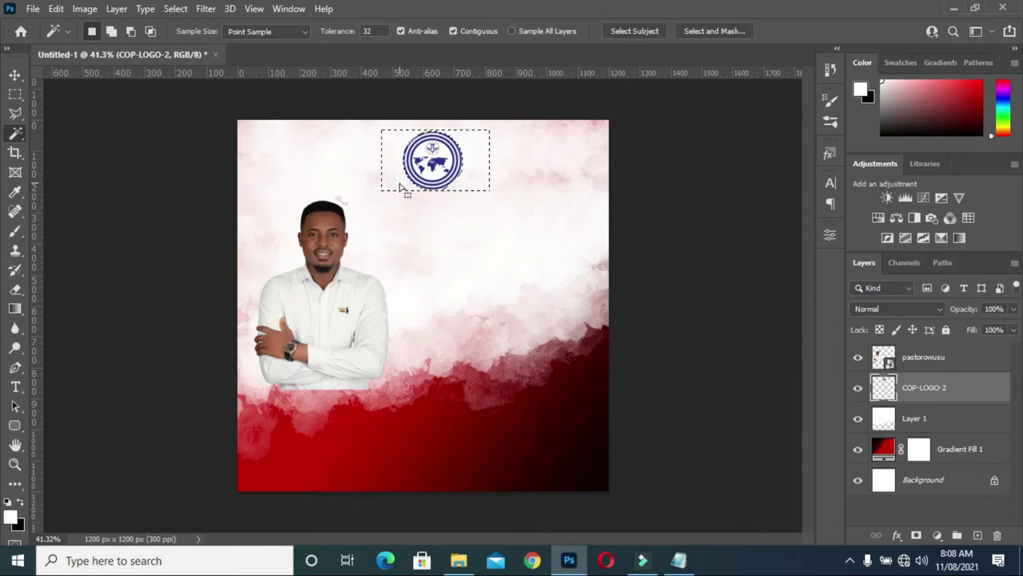
key("Delete")
key("ctrl+d")
Scale the logo to about 49% and centre it at the top.
left_click(14, 76)
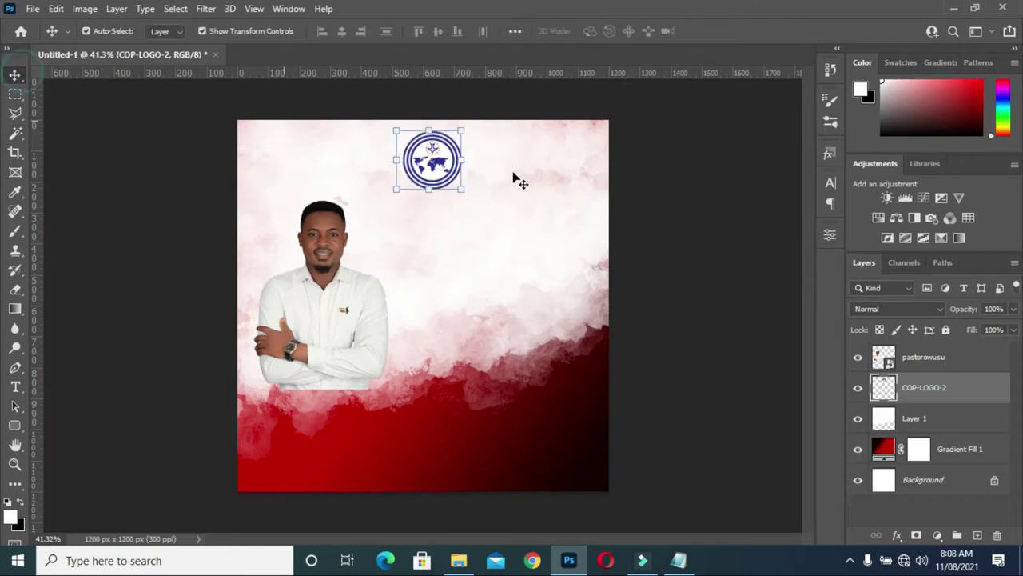
left_click_drag(396, 188, 404, 189)
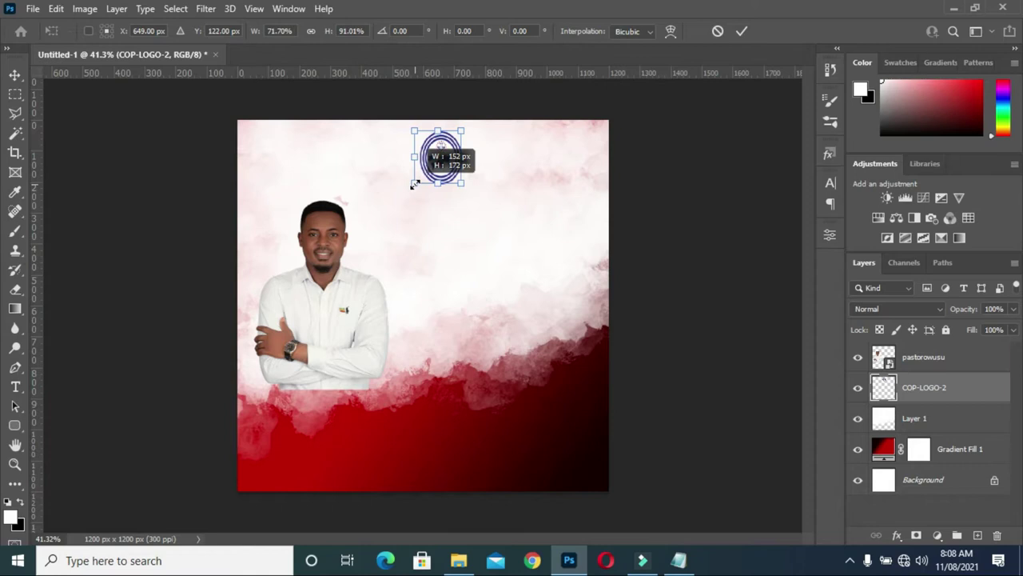
key("ctrl+z")
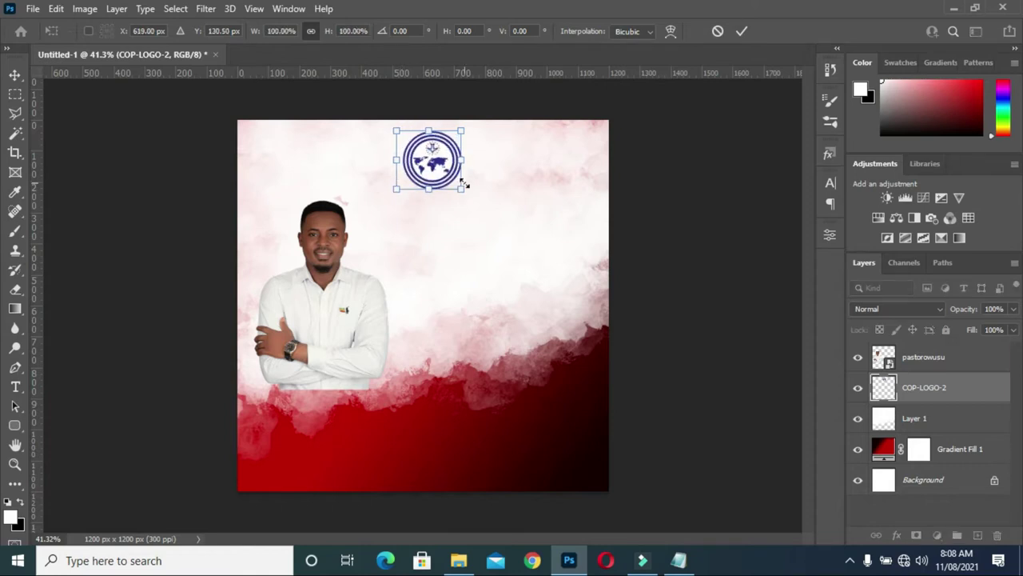
left_click_drag(462, 190, 430, 167)
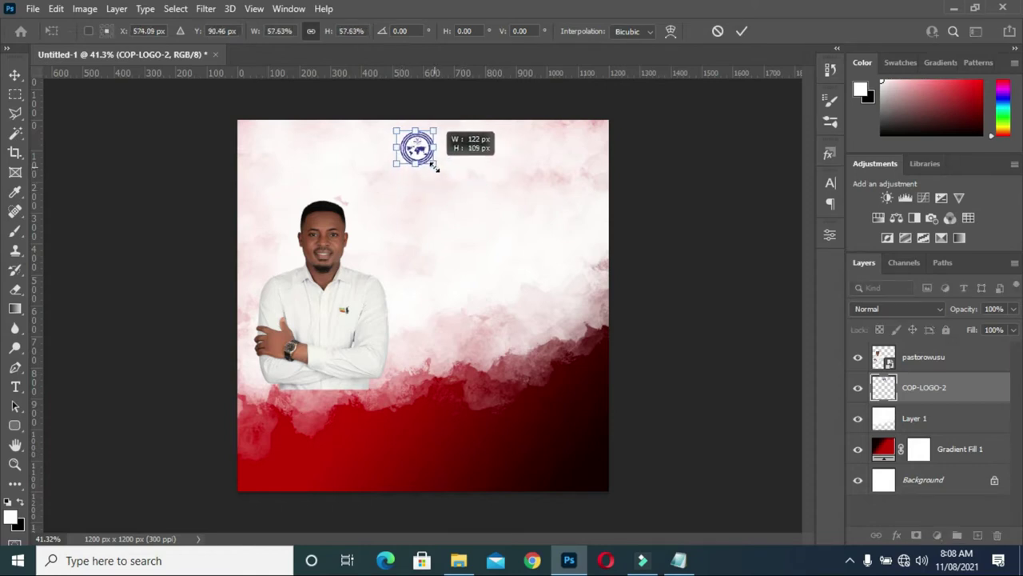
left_click_drag(430, 166, 427, 147)
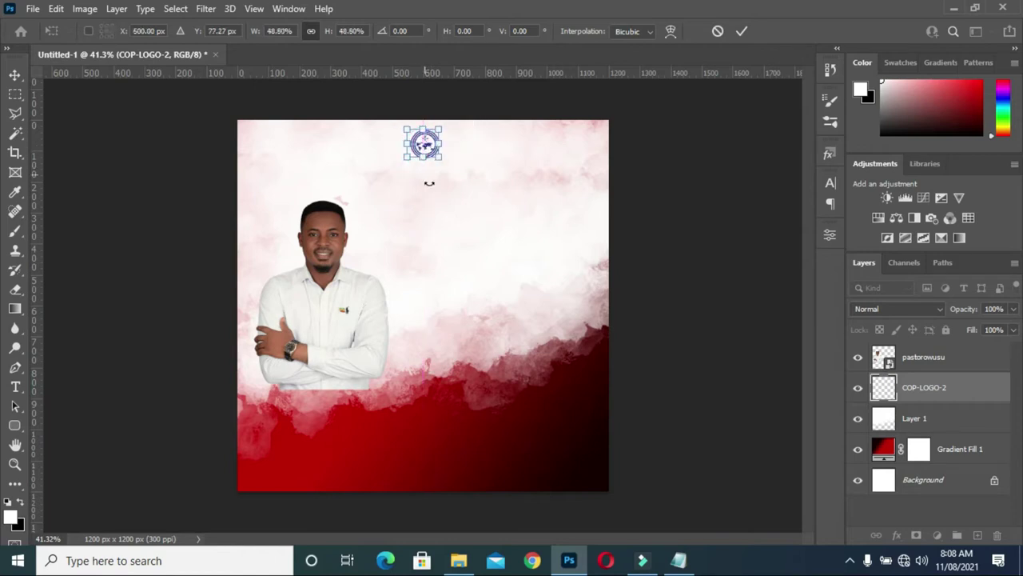
left_click_drag(421, 144, 411, 146)
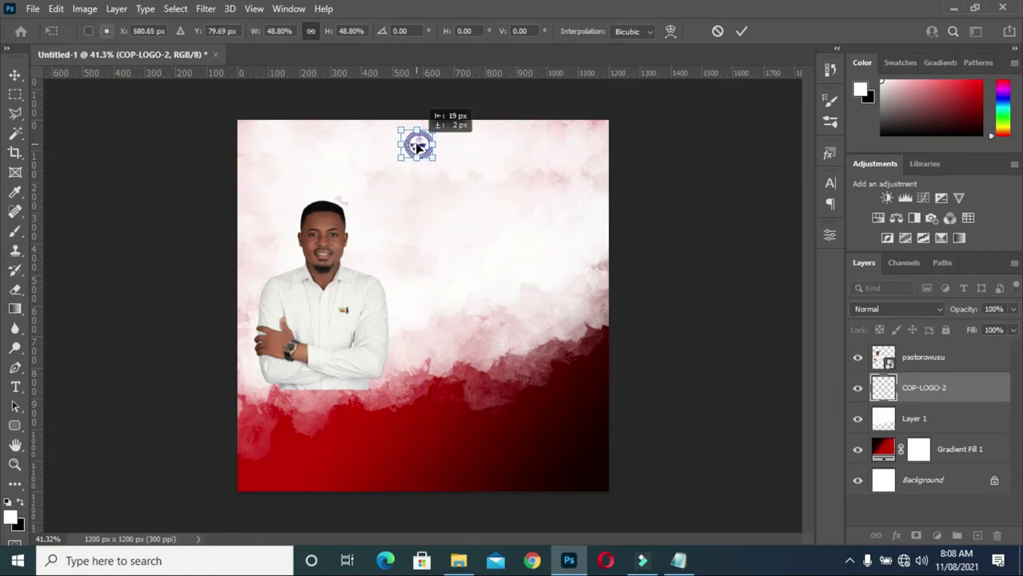
left_click(743, 31)
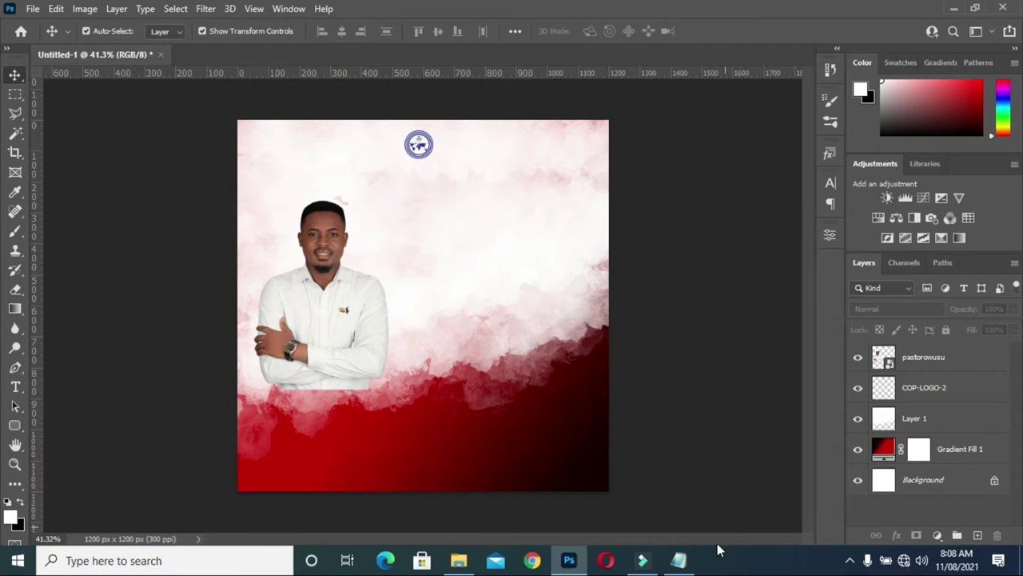
Copy the ALL CHRISTIANS ASSEMBLY line from the flyer text notes.
left_click(679, 560)
left_click(205, 152)
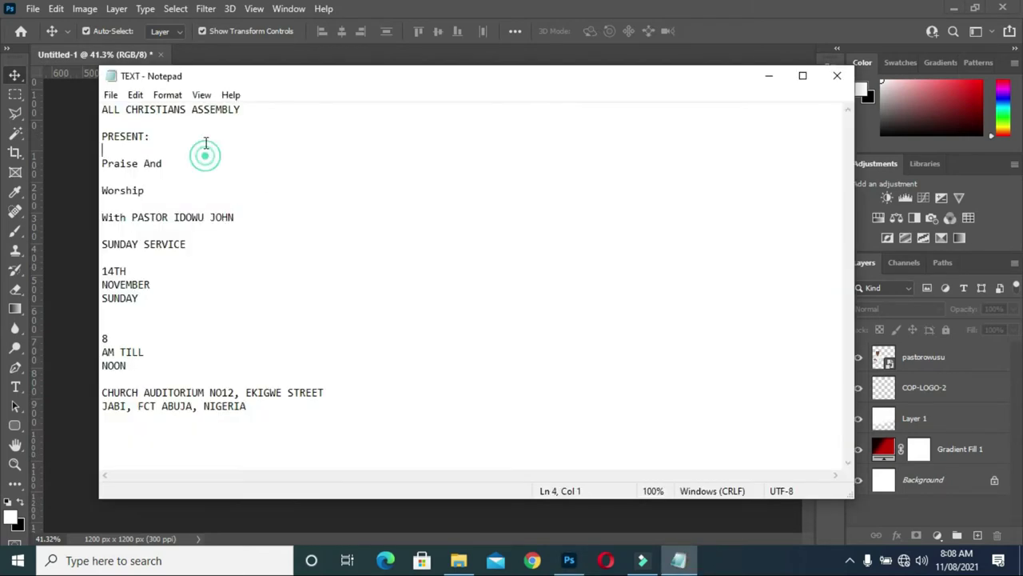
left_click(247, 108)
key("shift+Home")
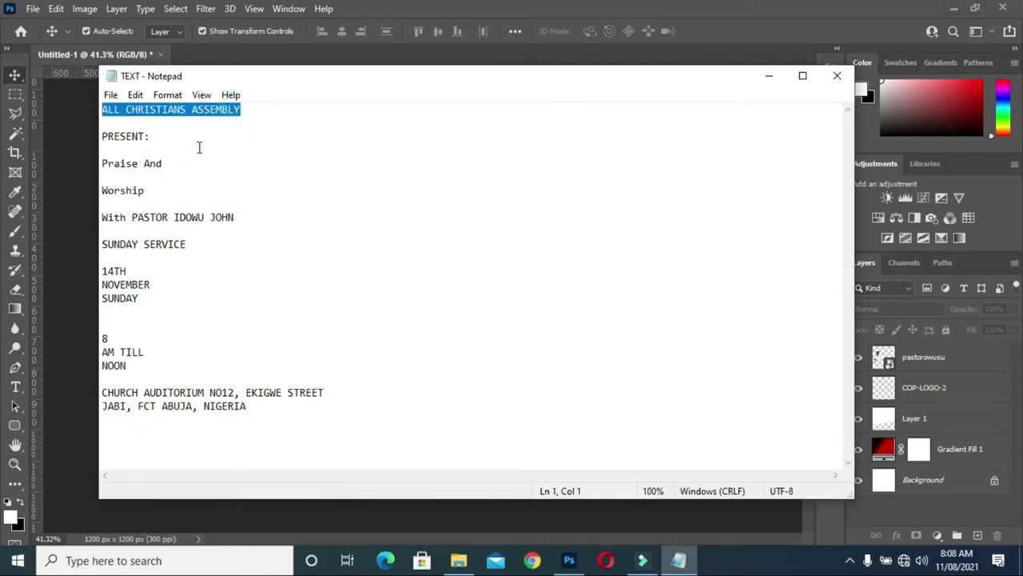
left_click(769, 75)
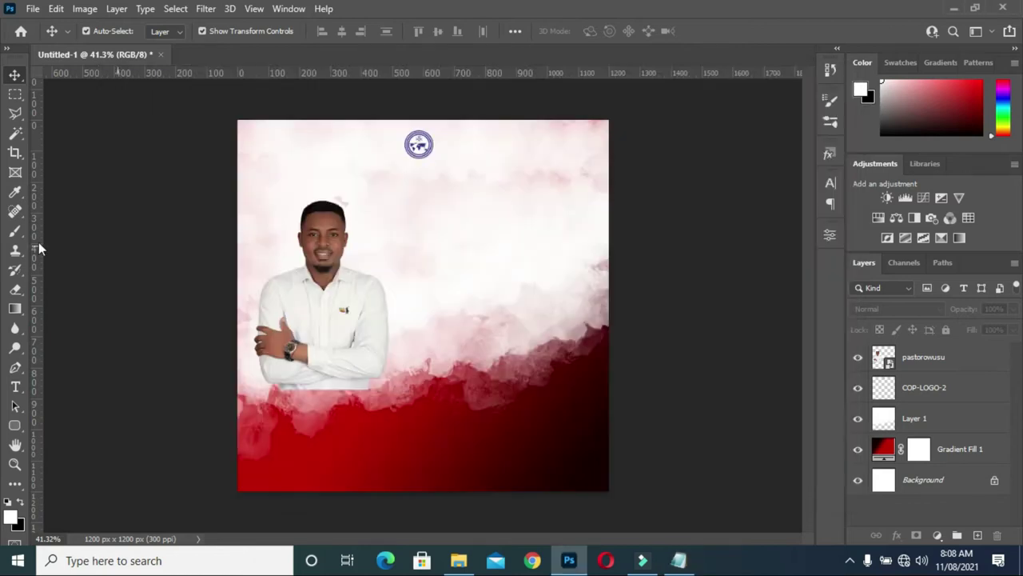
Set the Type tool font to Bebas Neue Regular.
left_click(14, 388)
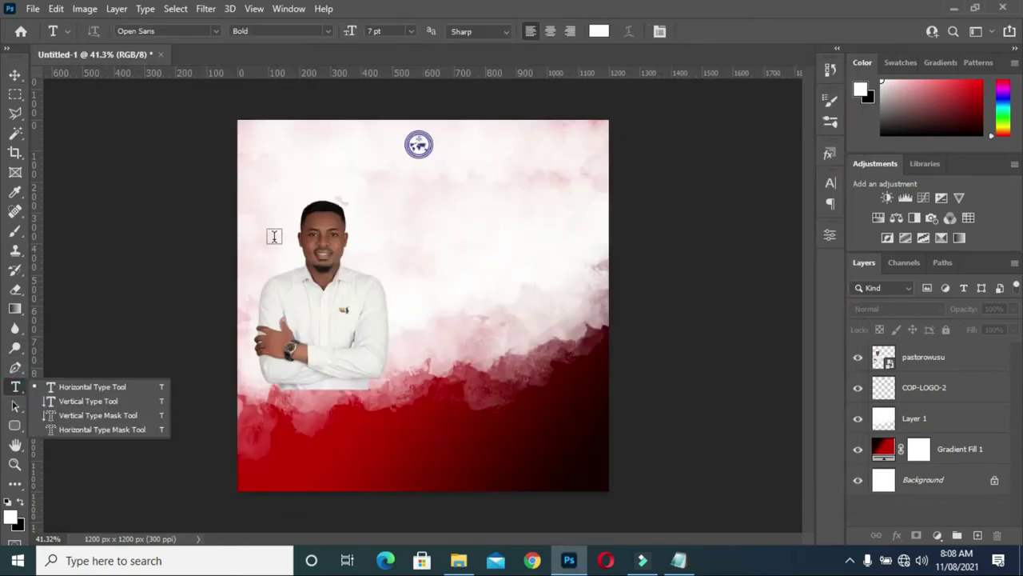
left_click(352, 186)
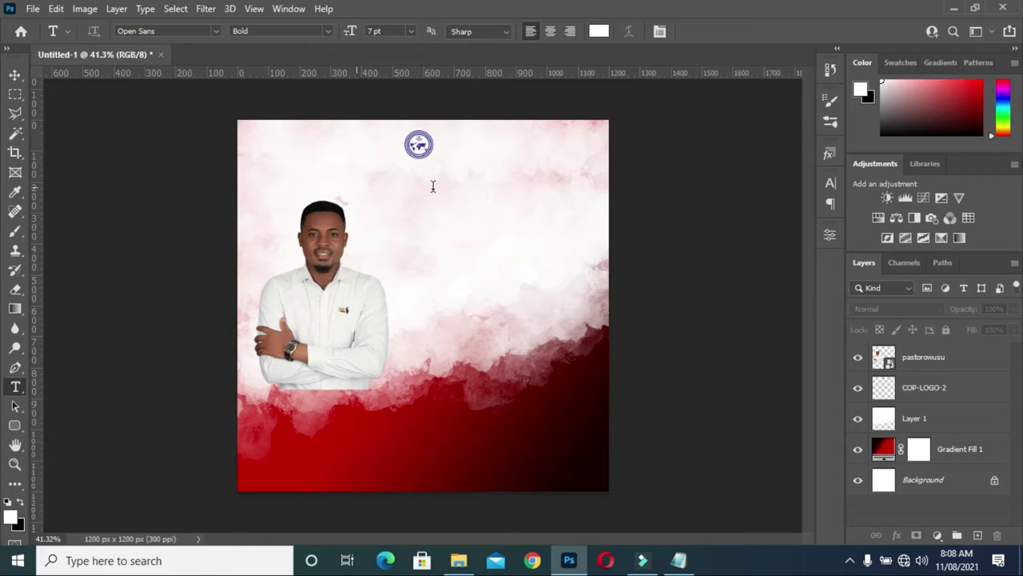
left_click(354, 187)
left_click(216, 30)
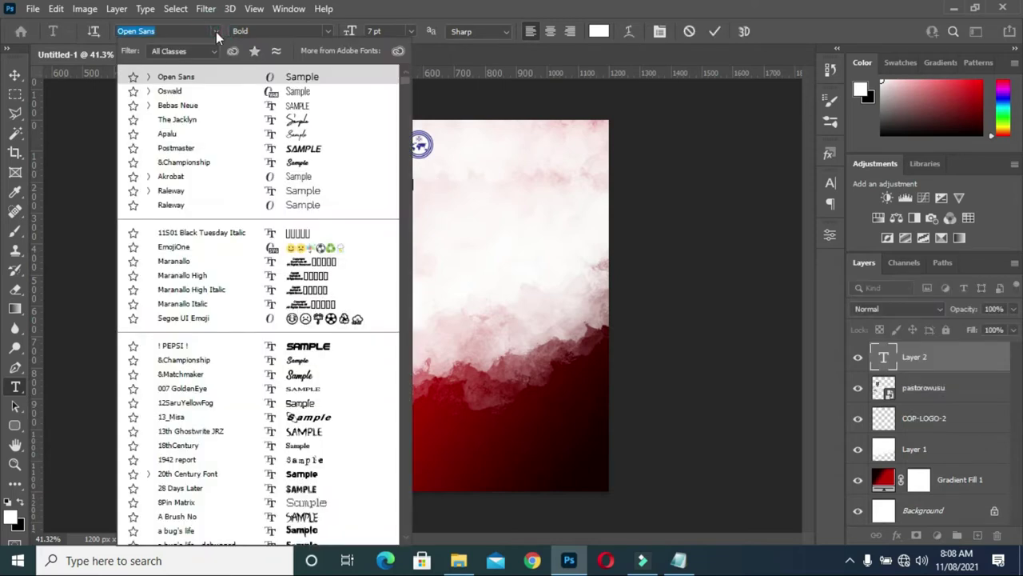
left_click(148, 92)
left_click(148, 92)
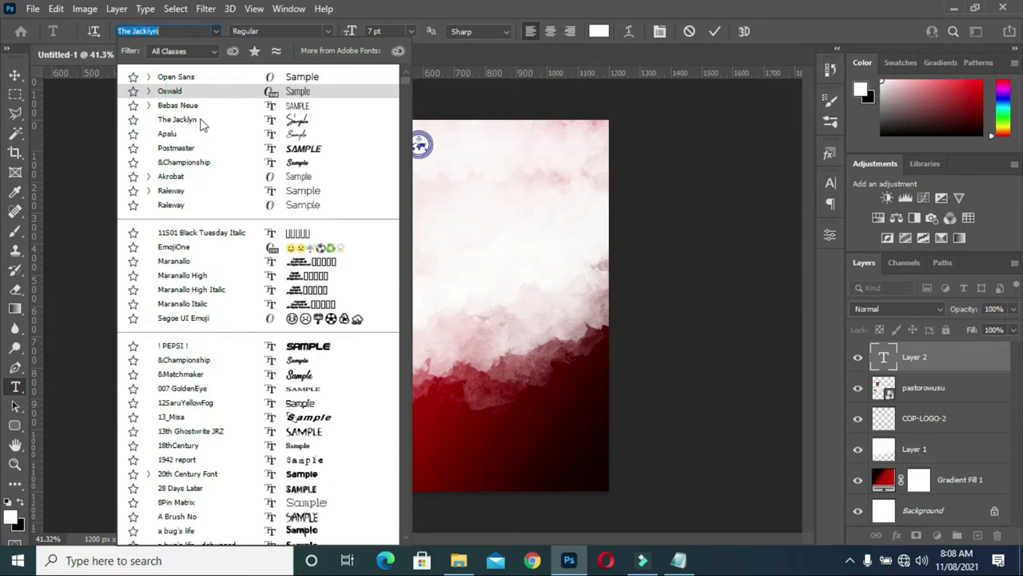
left_click(148, 106)
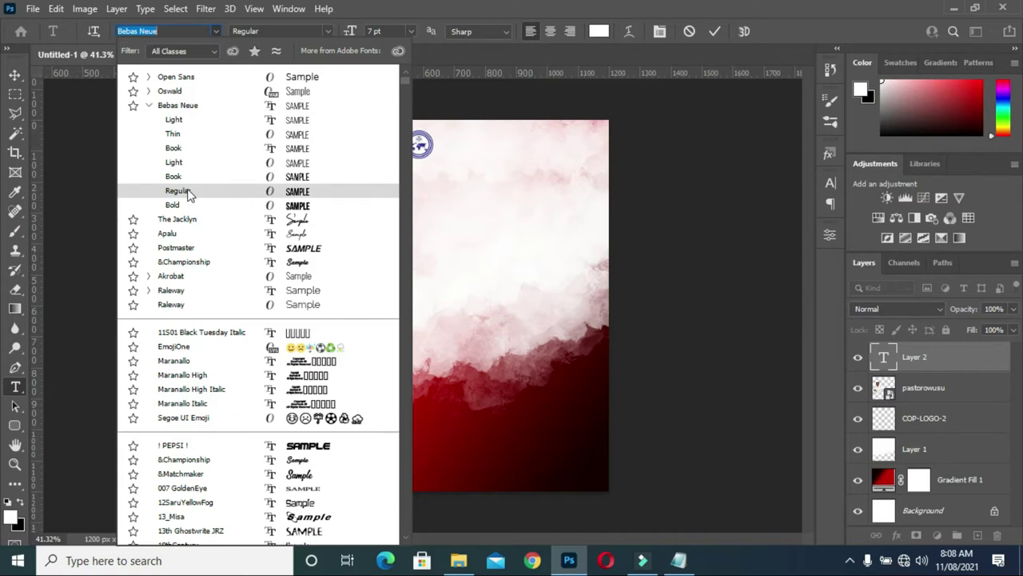
left_click(189, 193)
left_click(715, 32)
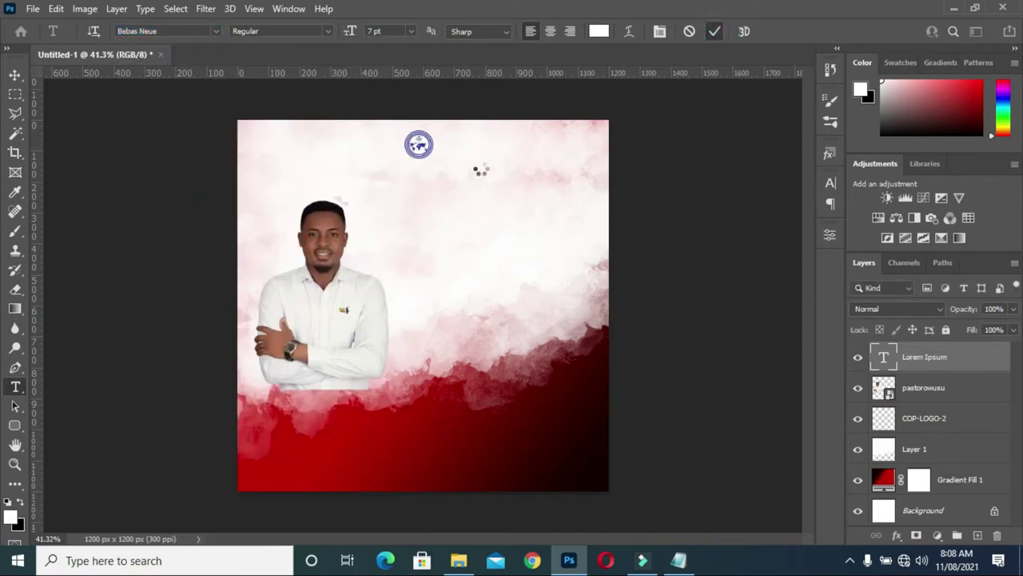
Paste the ALL CHRISTIANS ASSEMBLY title below the logo in black 000000 and enlarge it.
left_click(355, 187)
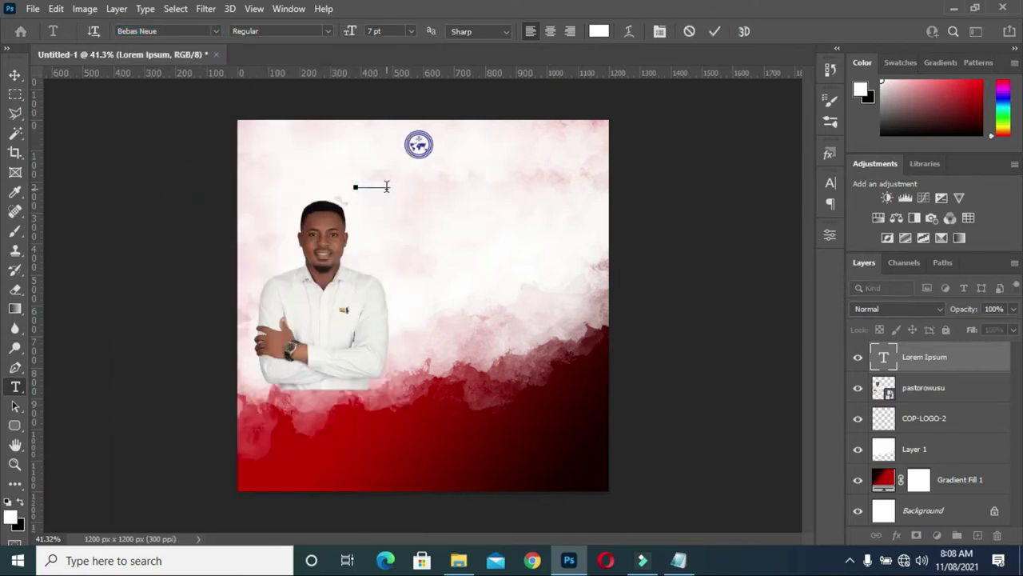
left_click_drag(393, 186, 395, 191)
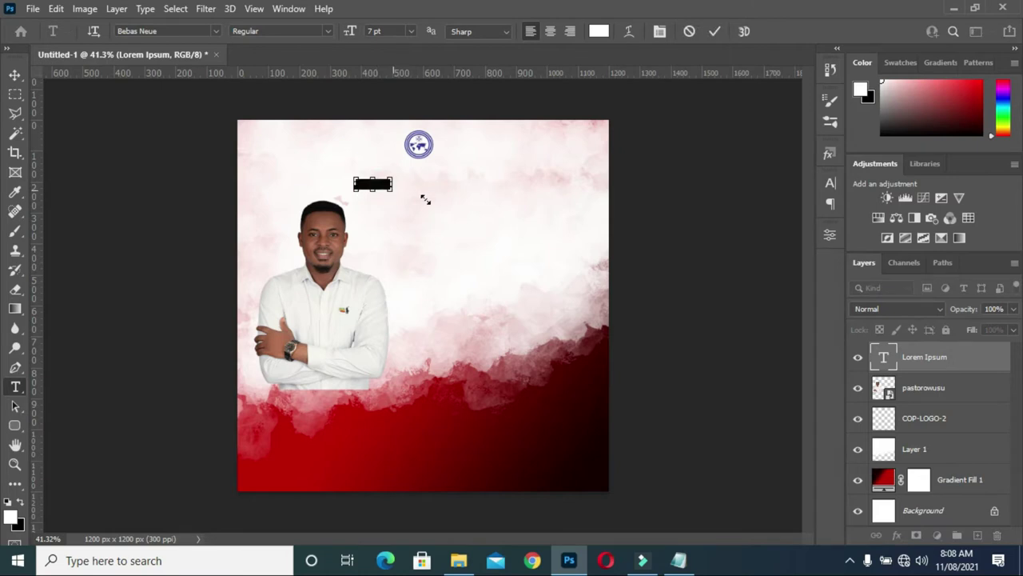
key("ctrl+v")
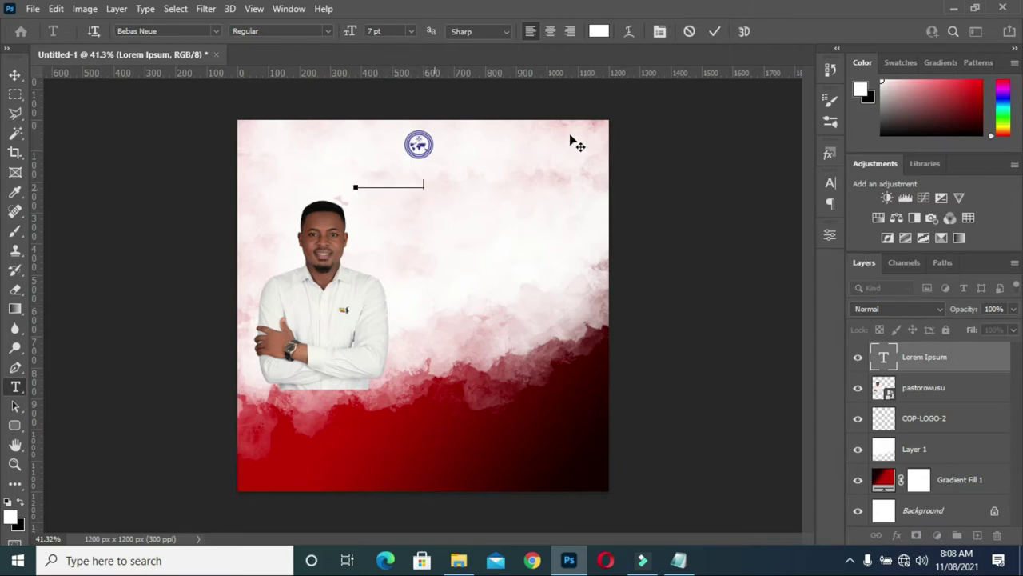
left_click(599, 31)
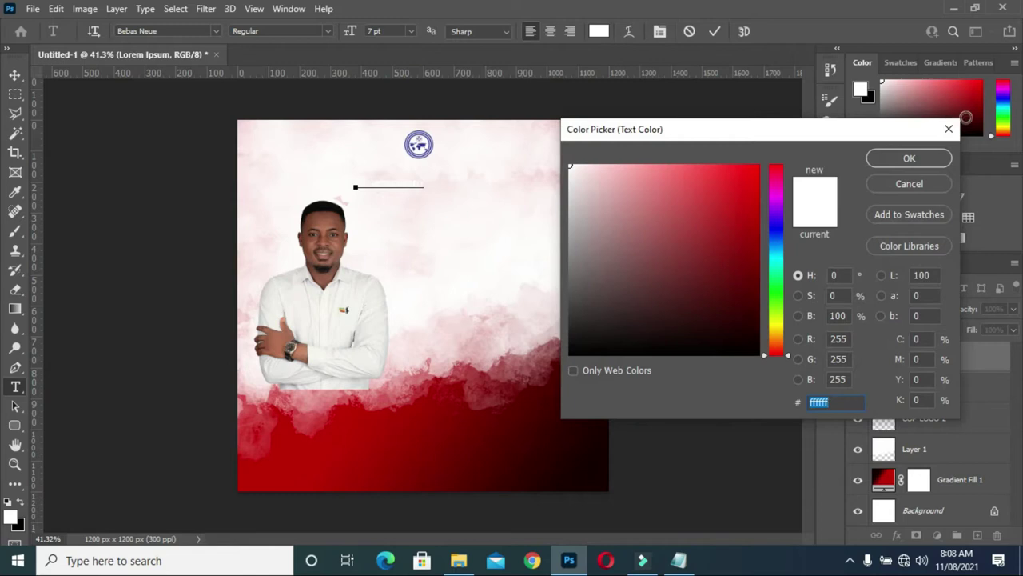
left_click(927, 185)
left_click(715, 31)
left_click(598, 31)
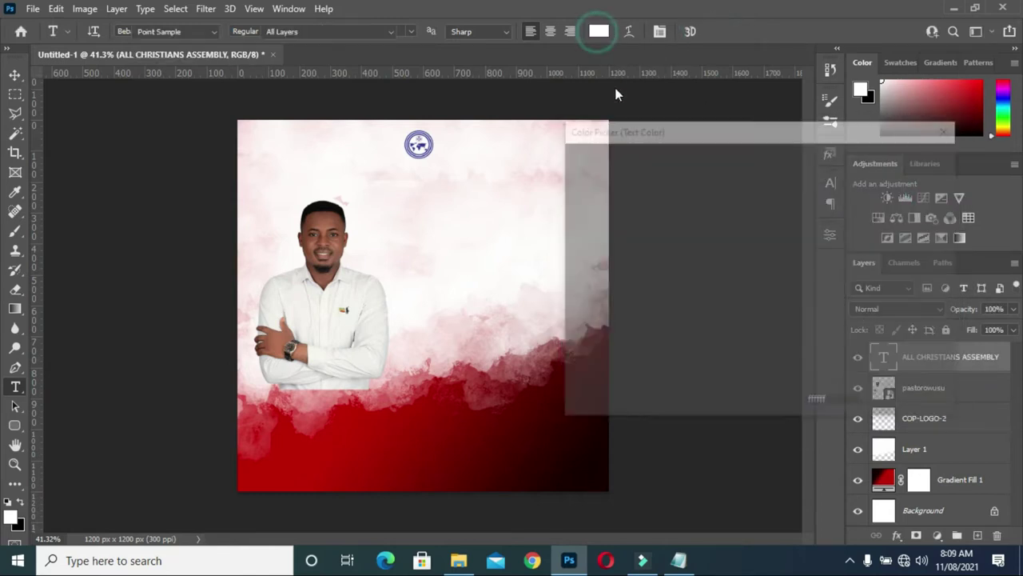
type("000000")
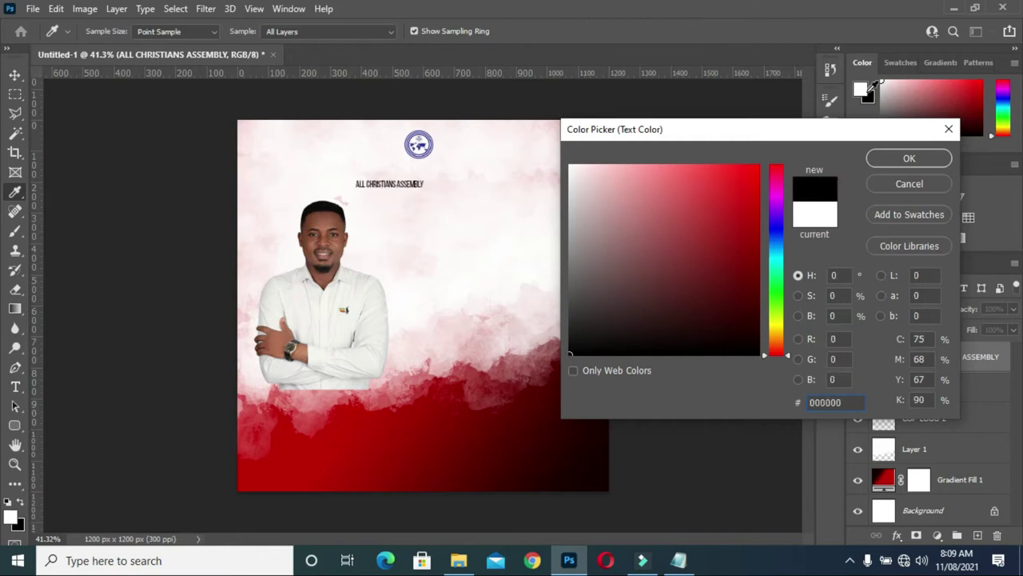
left_click(912, 159)
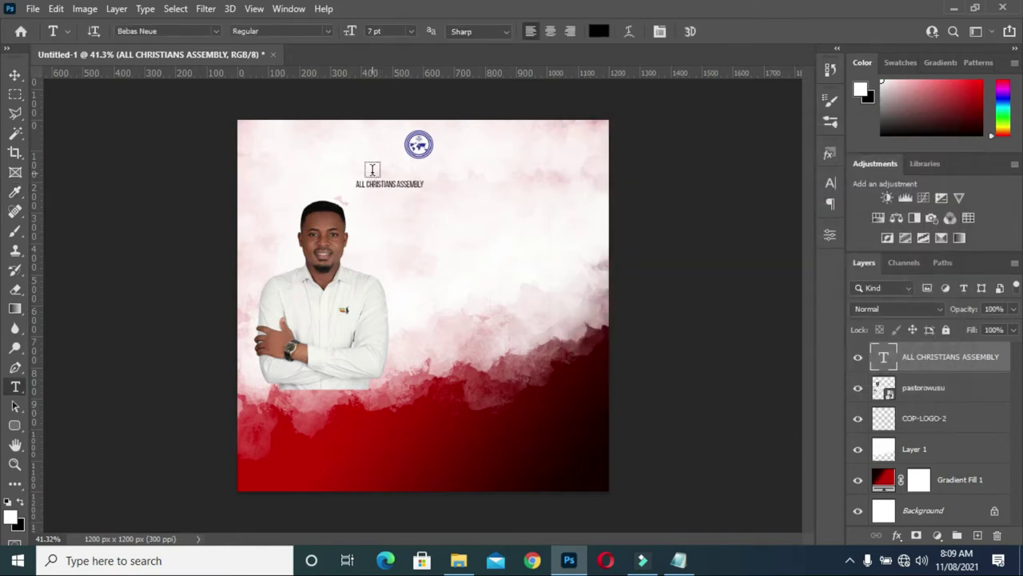
left_click(12, 76)
mouse_move(424, 184)
left_mouse_down()
mouse_move(518, 204)
mouse_move(450, 181)
left_mouse_up()
Switch the title font to Oswald Medium and shrink it to about 52%.
left_click(740, 30)
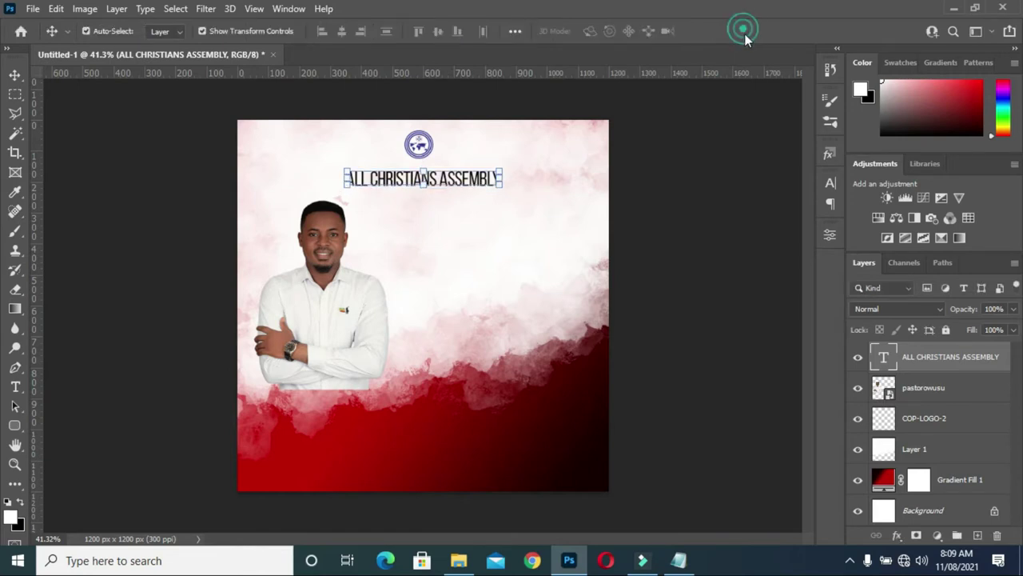
left_click(829, 182)
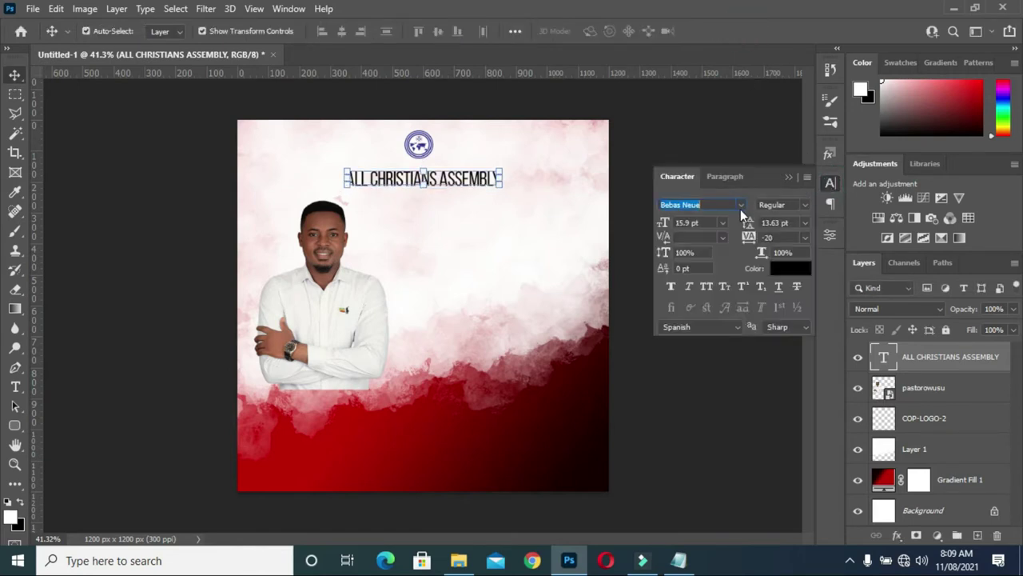
left_click(740, 204)
left_click(702, 279)
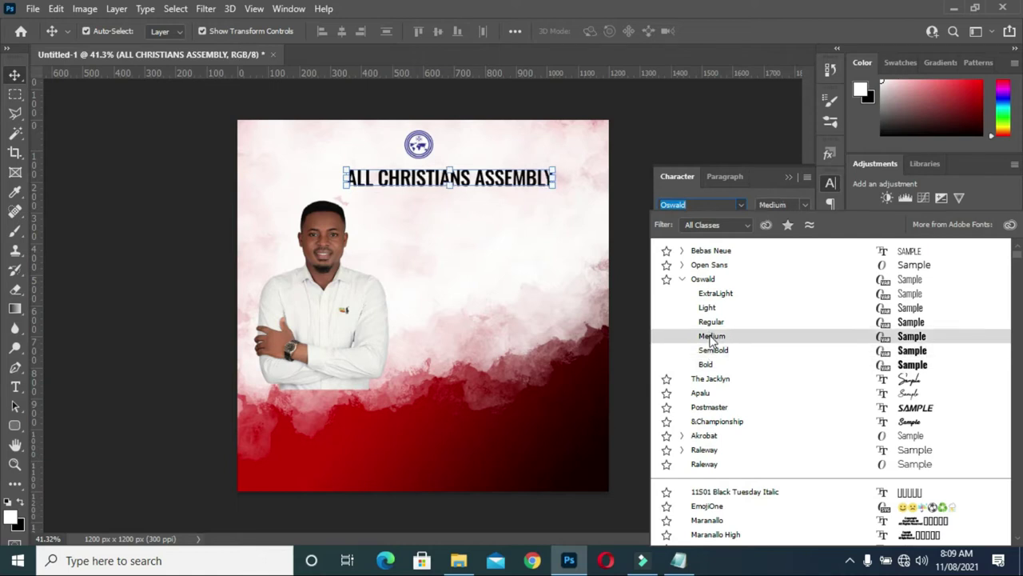
left_click(711, 336)
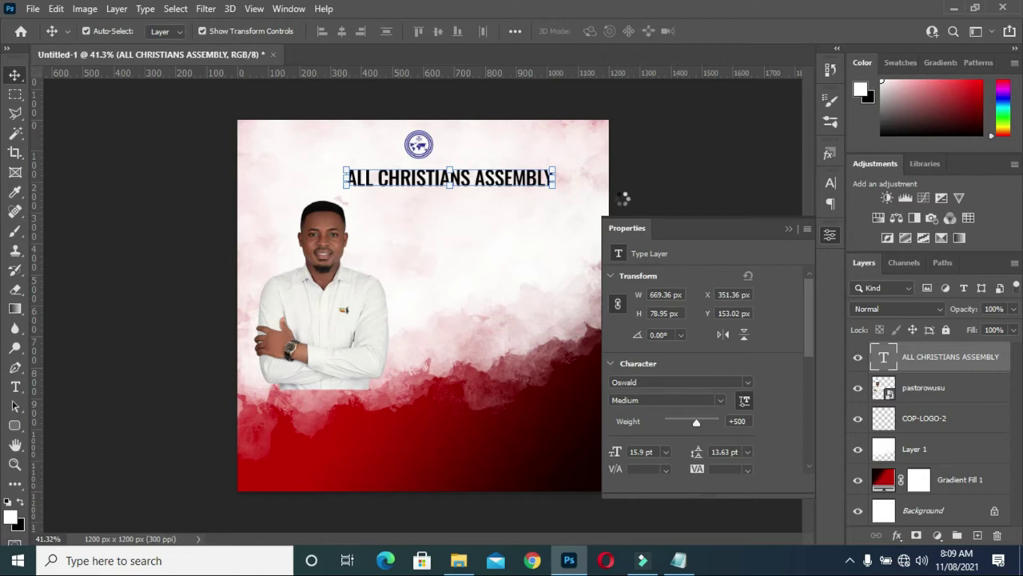
mouse_move(556, 188)
left_mouse_down()
mouse_move(582, 191)
mouse_move(456, 176)
left_mouse_up()
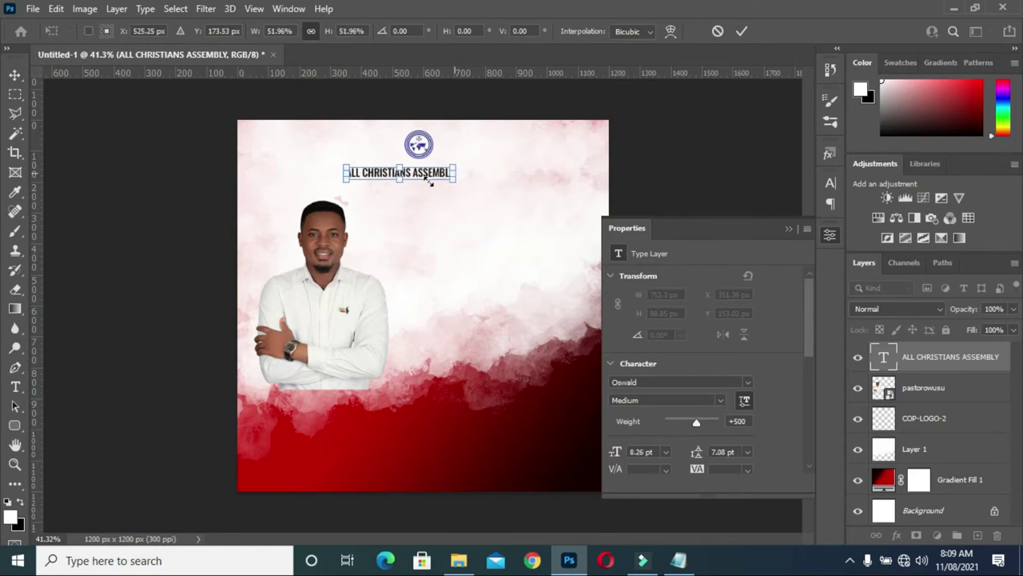
left_click(741, 32)
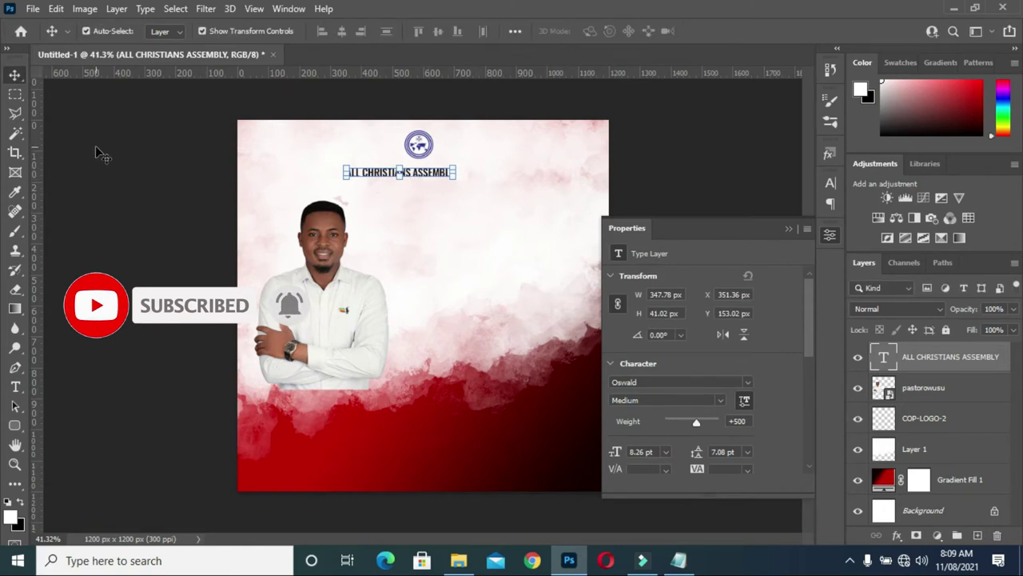
Center the ALL CHRISTIANS ASSEMBLY title horizontally on the canvas.
left_click(257, 158)
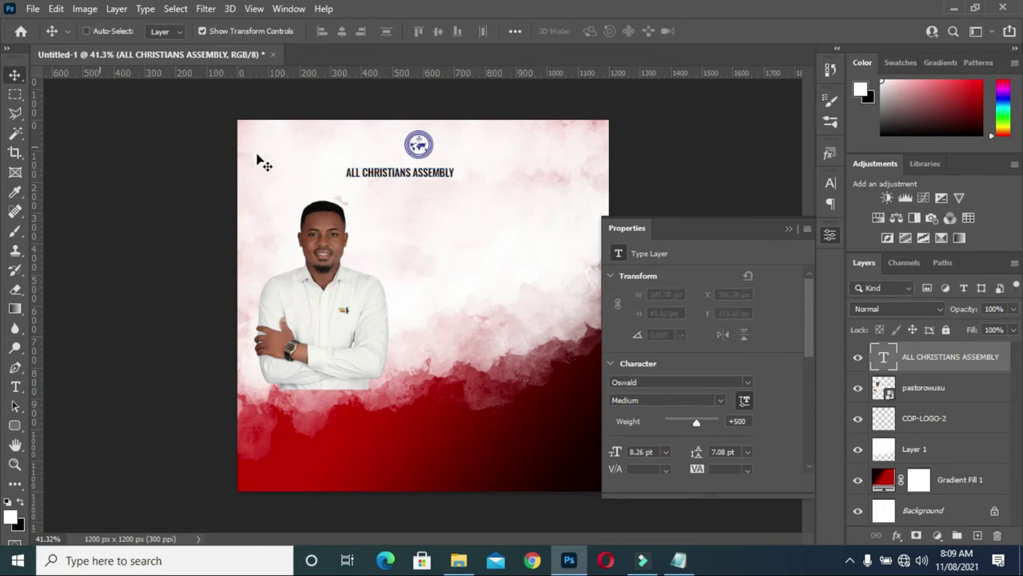
key("ctrl+a")
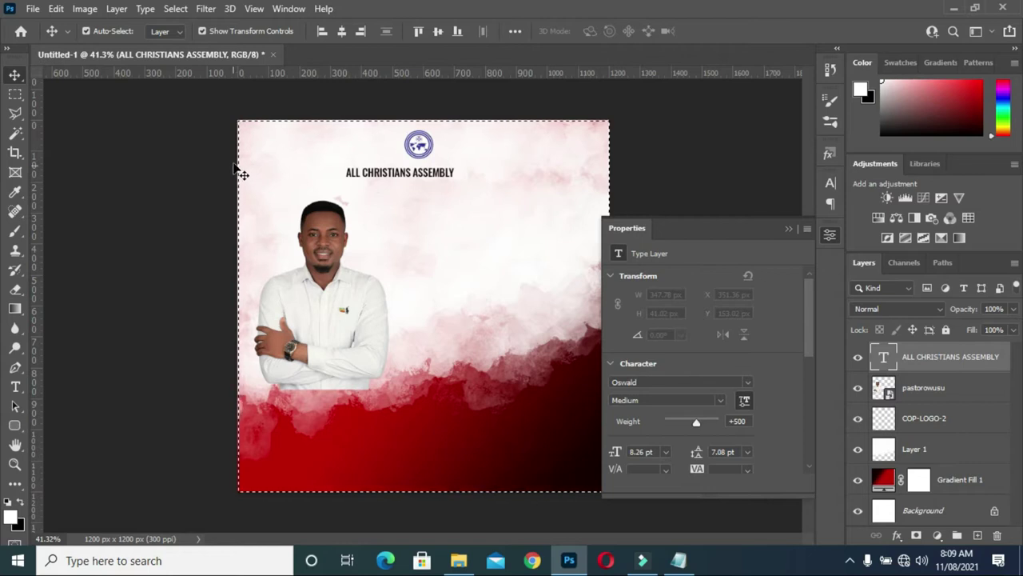
left_click(341, 31)
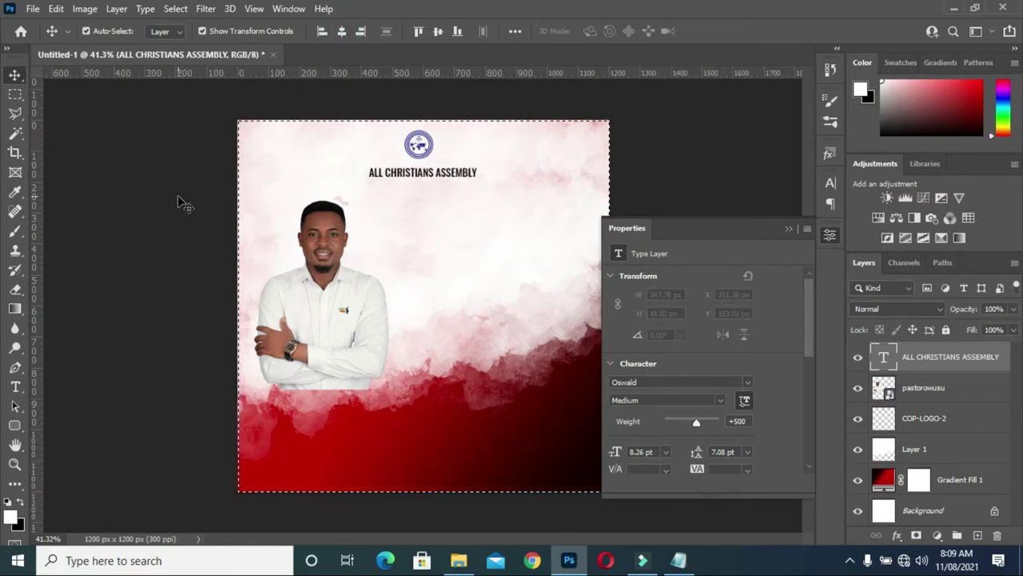
key("ctrl+d")
left_click(708, 144)
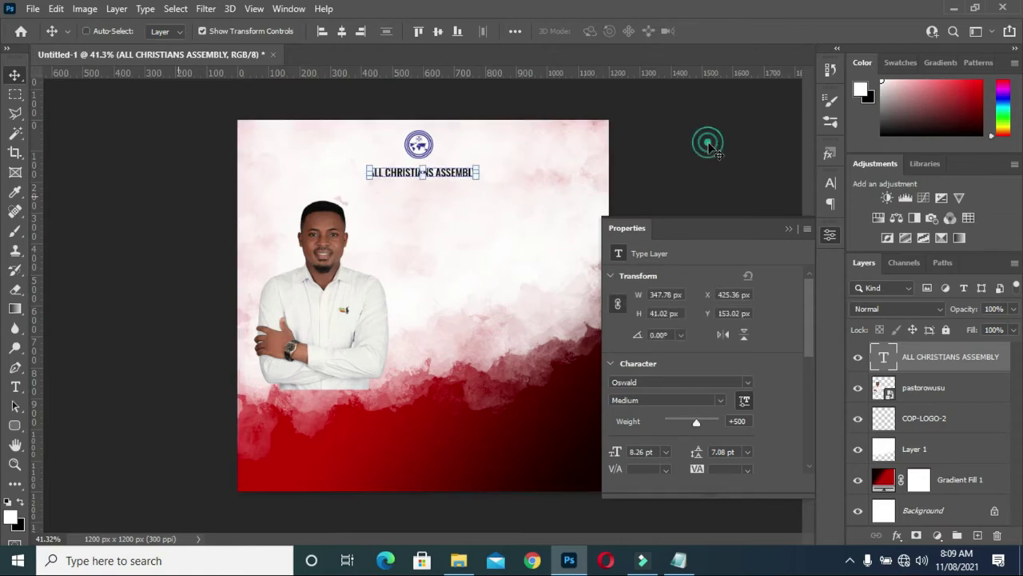
Close the floating Properties panel and nudge the title up slightly.
left_click(970, 370, "ctrl")
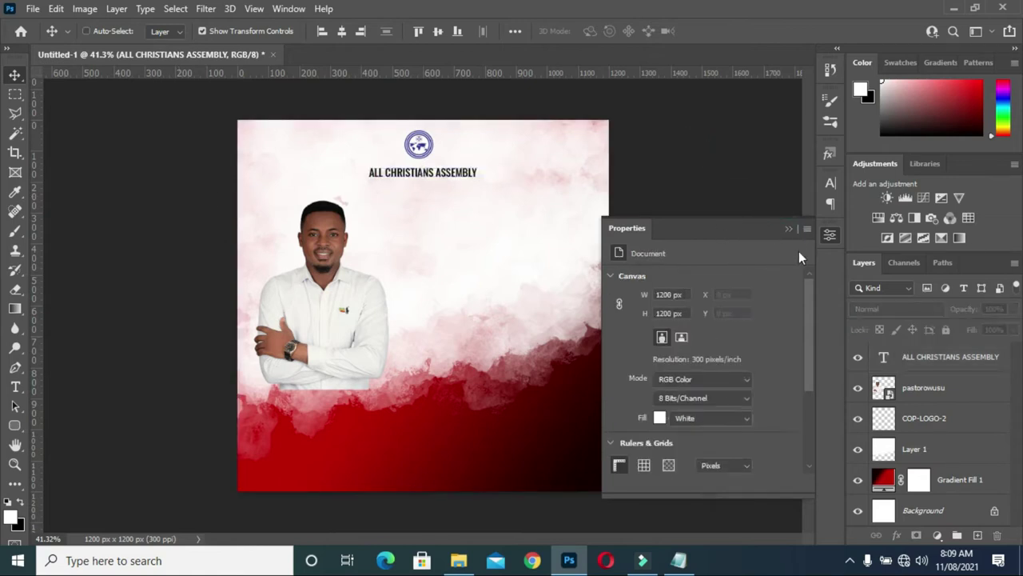
left_click(958, 369)
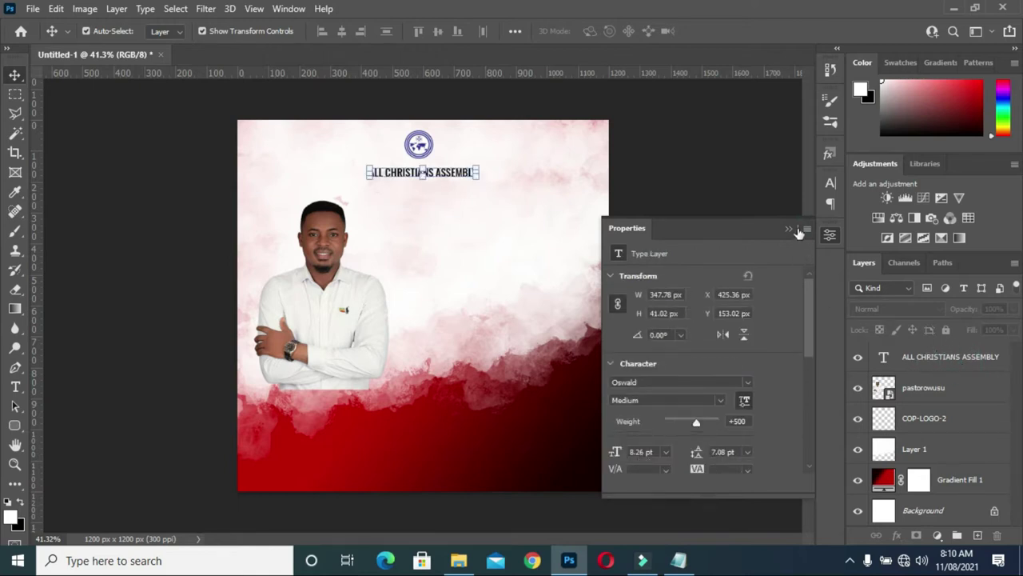
left_click(787, 229)
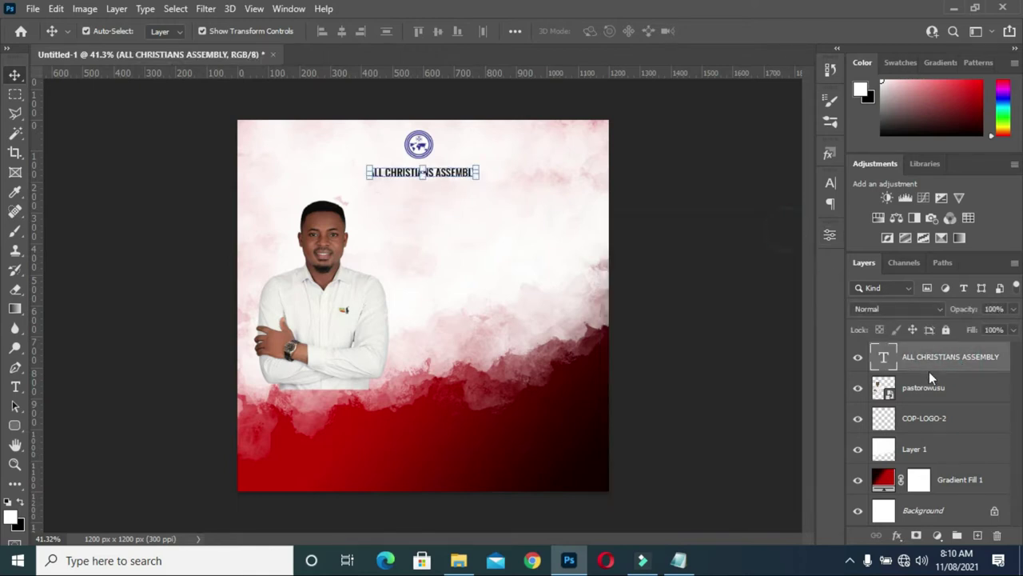
key("Up")
key("Up")
key("Up")
key("Up")
key("Up")
key("Up")
key("Up")
key("Up")
key("Up")
key("Up")
key("Up")
key("Up")
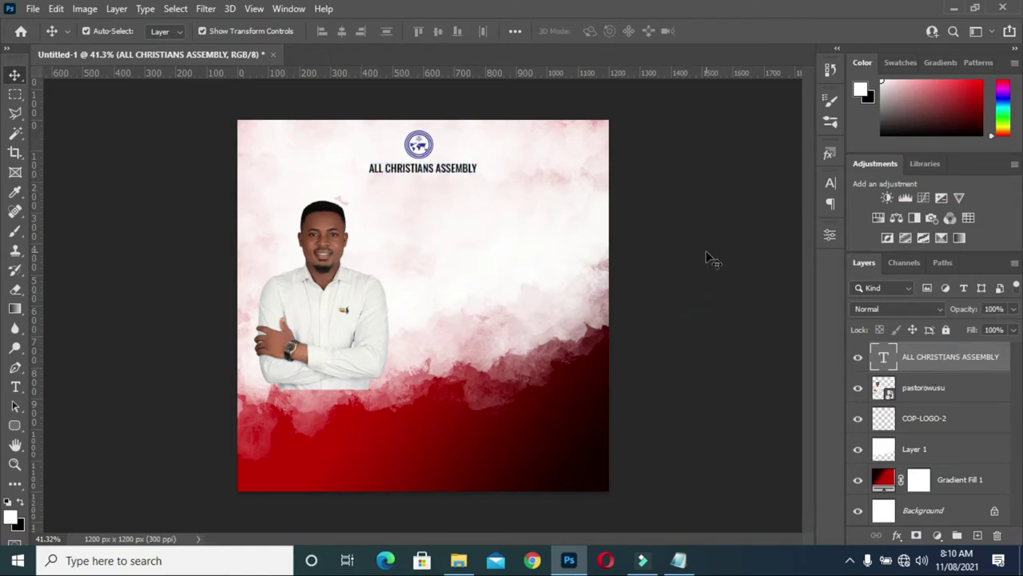
left_click(707, 288)
Duplicate the title text layer and move the copy below the original.
left_click(421, 176)
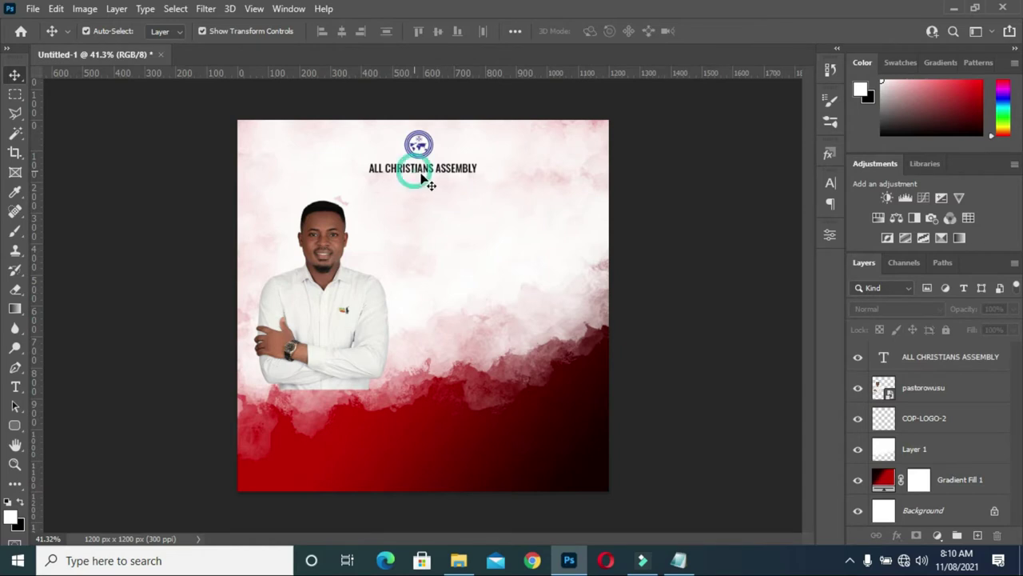
key("ctrl+j")
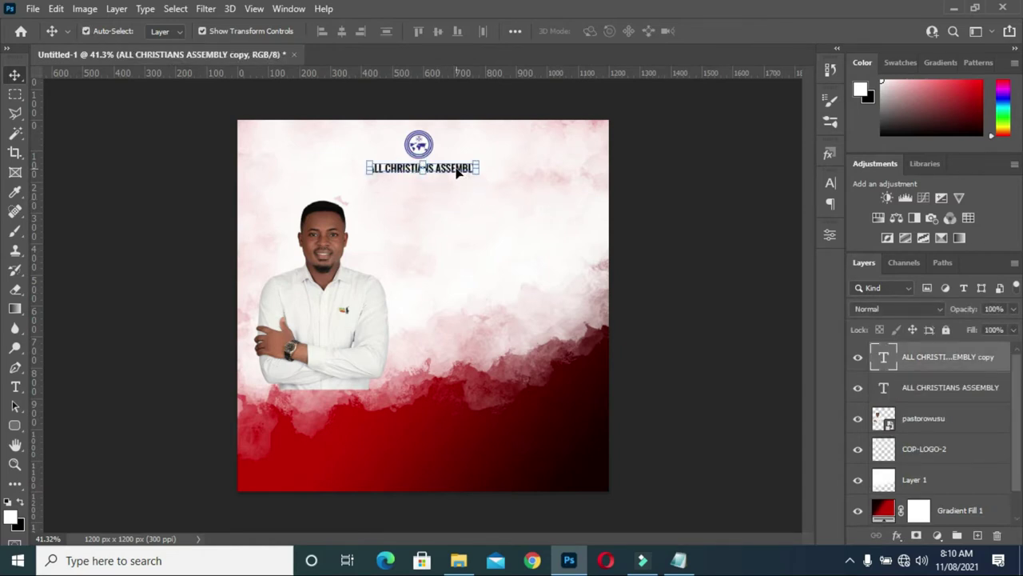
mouse_move(452, 172)
left_mouse_down()
mouse_move(453, 210)
mouse_move(427, 209)
left_mouse_up()
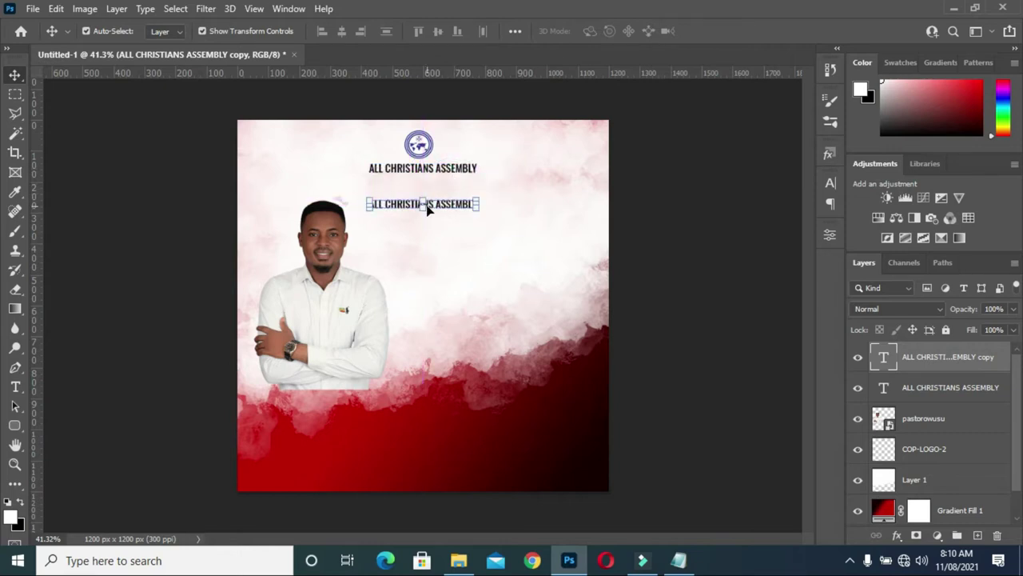
left_click(434, 204)
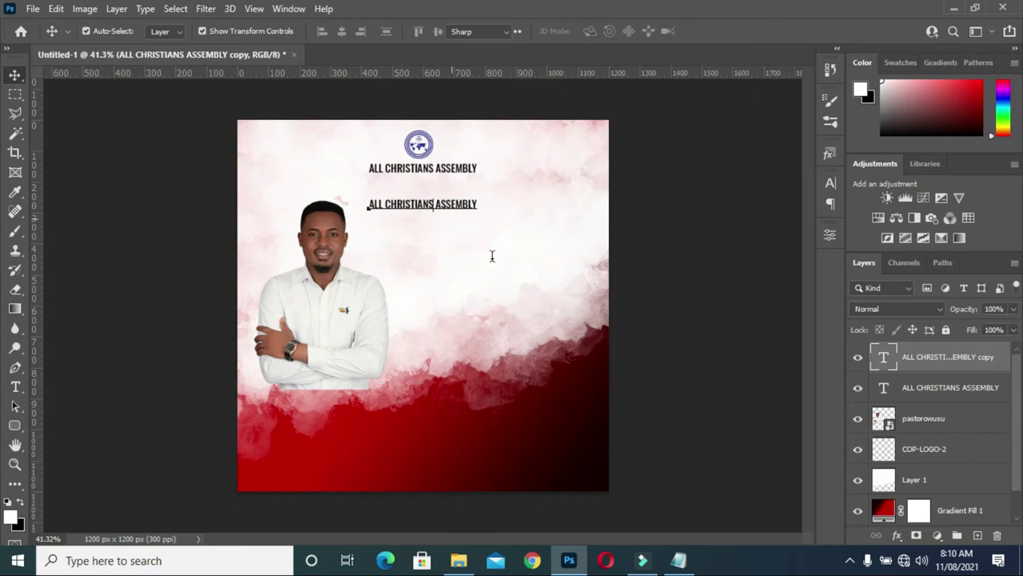
key("ctrl+a")
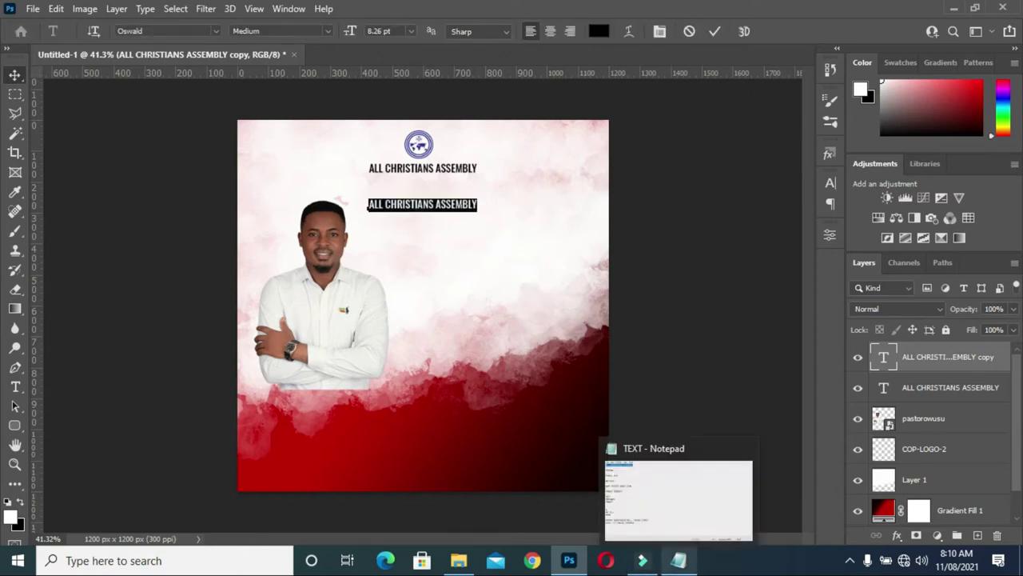
Replace the copied title's text with PRESENT: taken from the Notepad notes.
left_click(678, 559)
left_click_drag(166, 136, 101, 136)
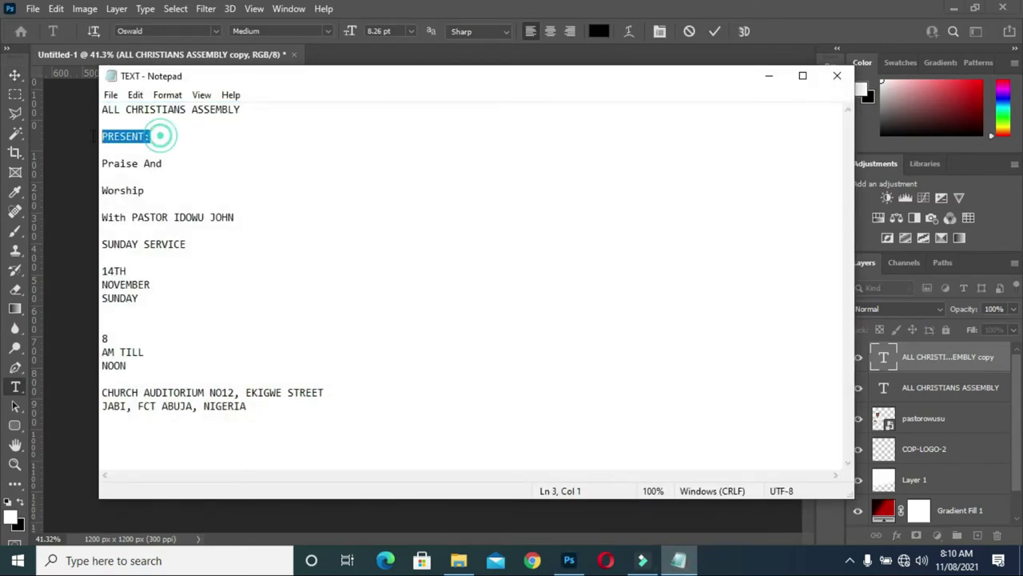
left_click(769, 76)
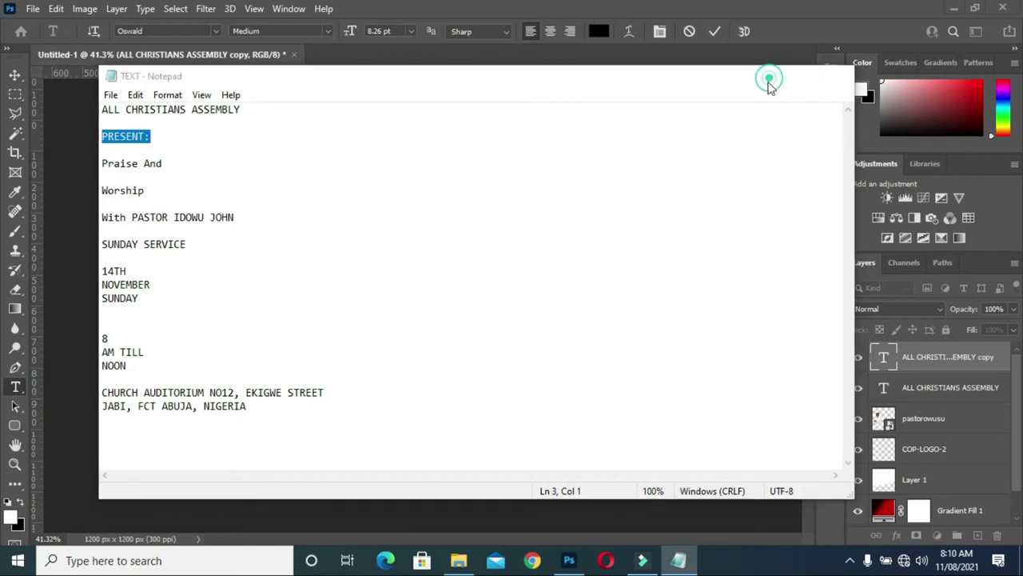
key("ctrl+v")
left_click(713, 32)
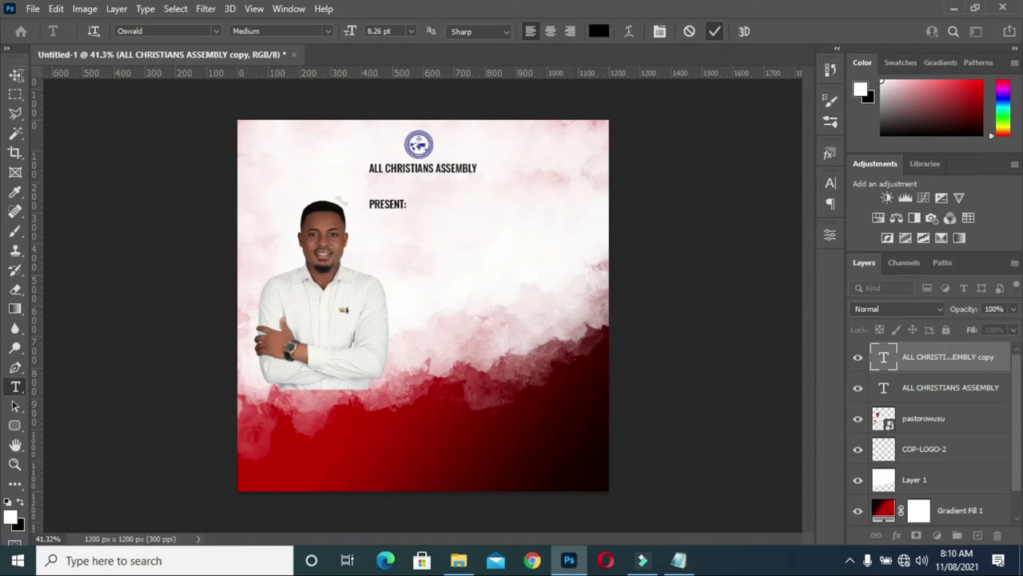
Center the PRESENT: line horizontally on the canvas.
left_click(15, 75)
key("ctrl+a")
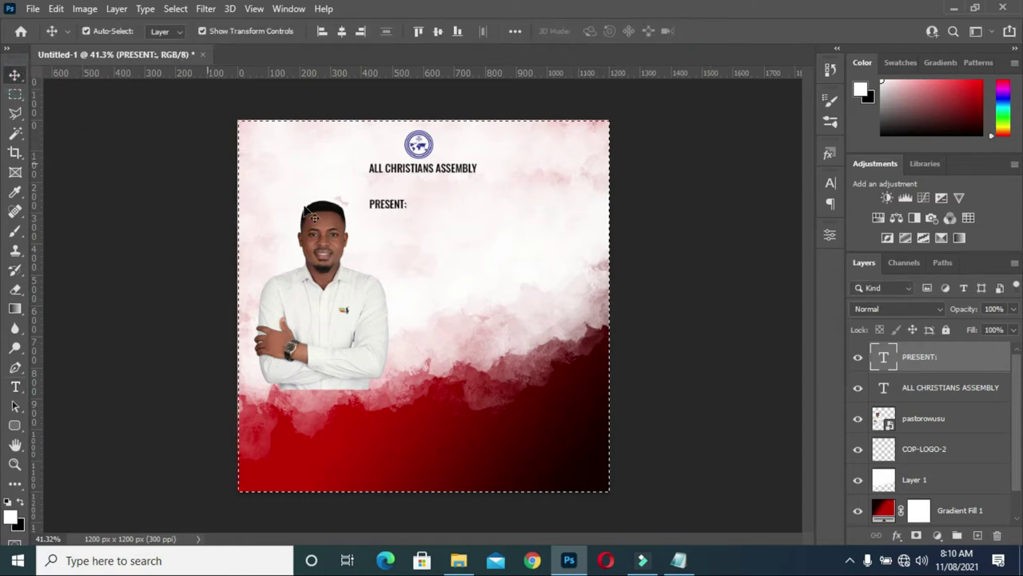
left_click(342, 33)
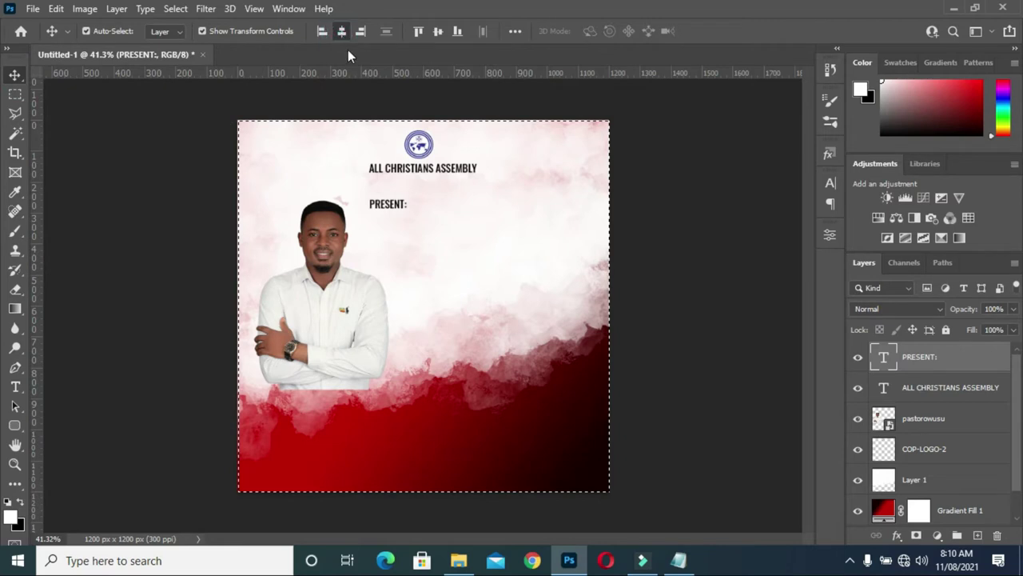
left_click(679, 231)
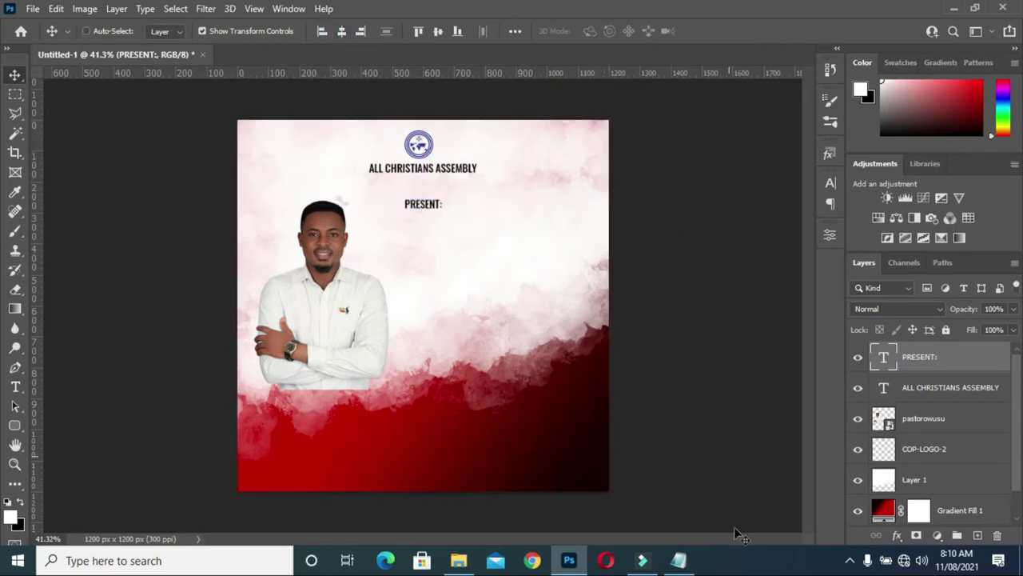
left_click(678, 559)
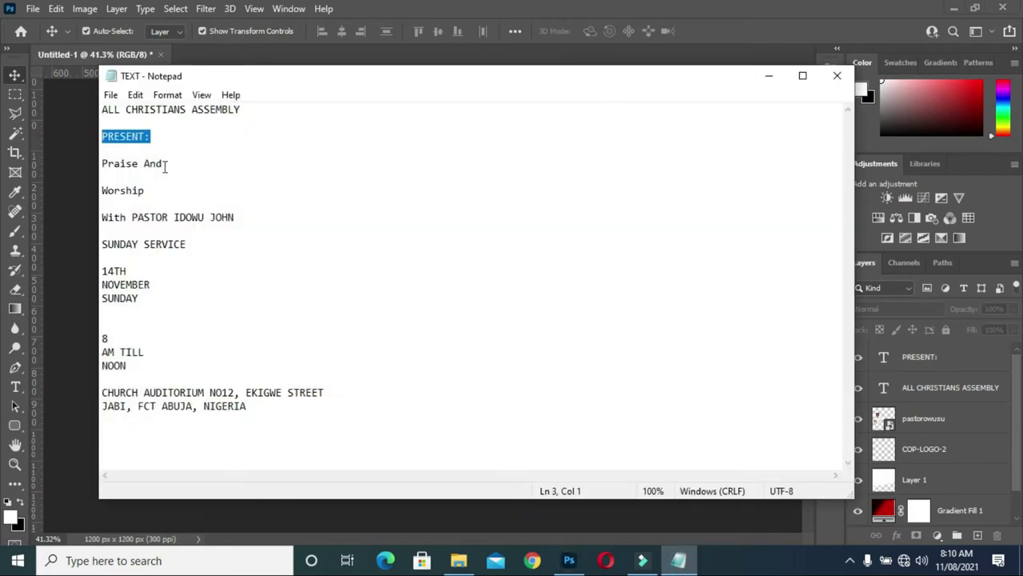
Copy 'Praise And' from the notes and place a duplicate of PRESENT: below and right of it.
left_click_drag(165, 164, 99, 164)
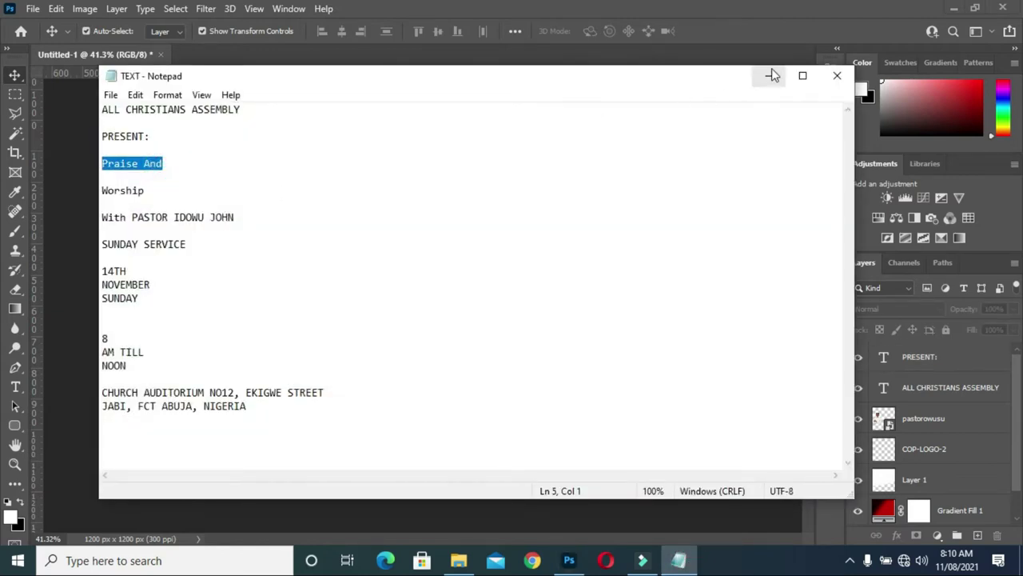
left_click(770, 75)
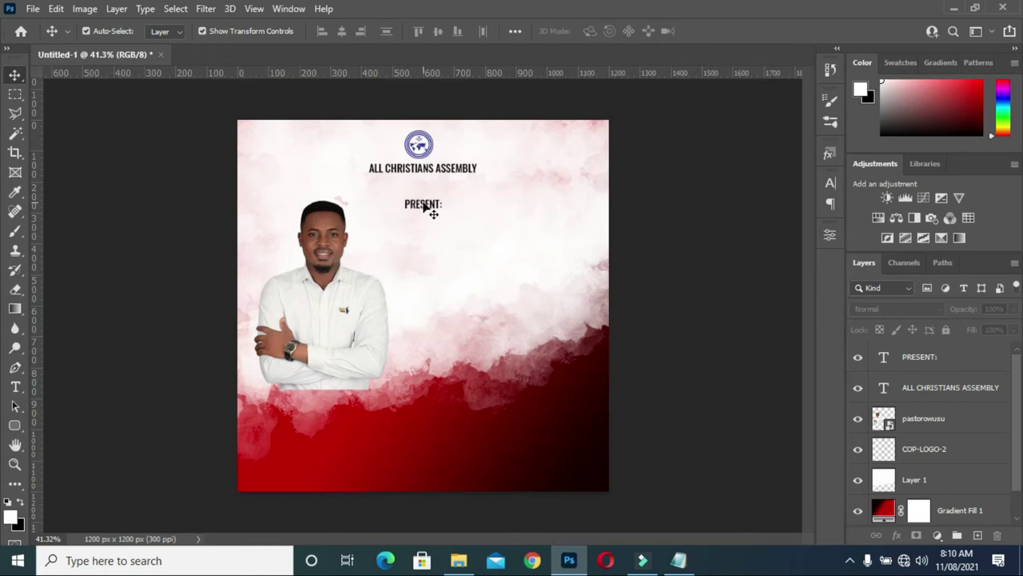
left_click(423, 206)
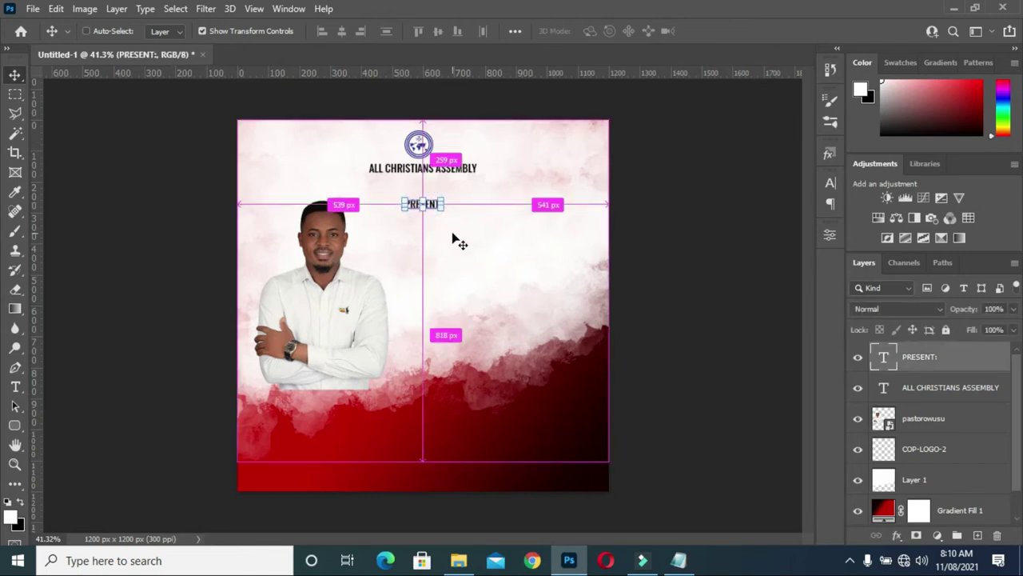
key("j")
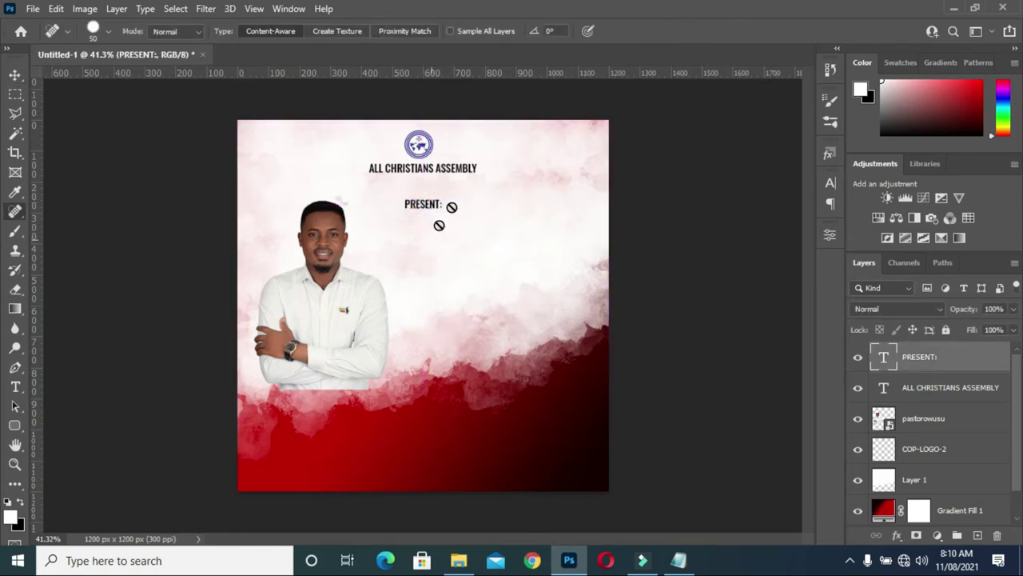
left_click(14, 74)
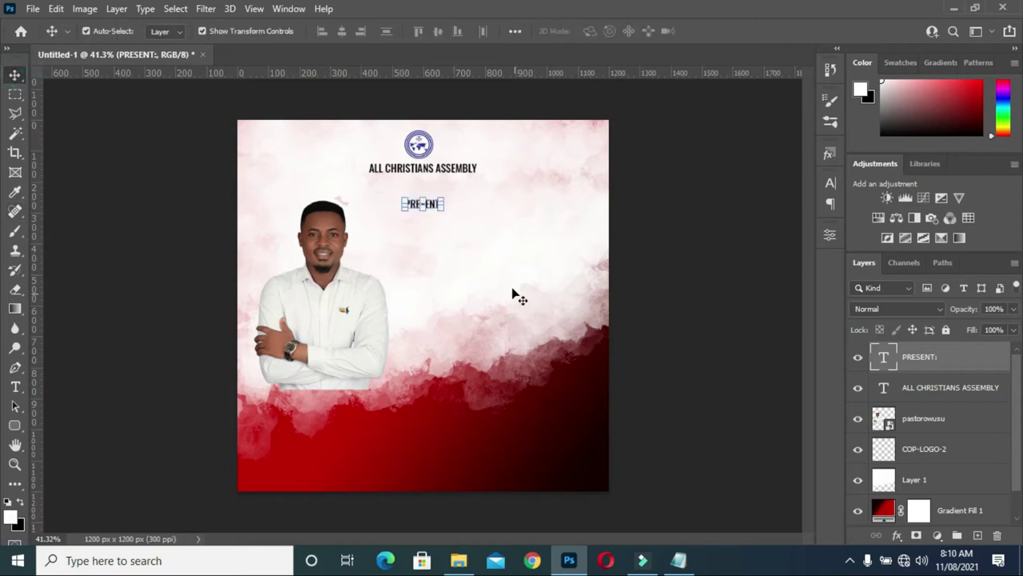
key("ctrl+j")
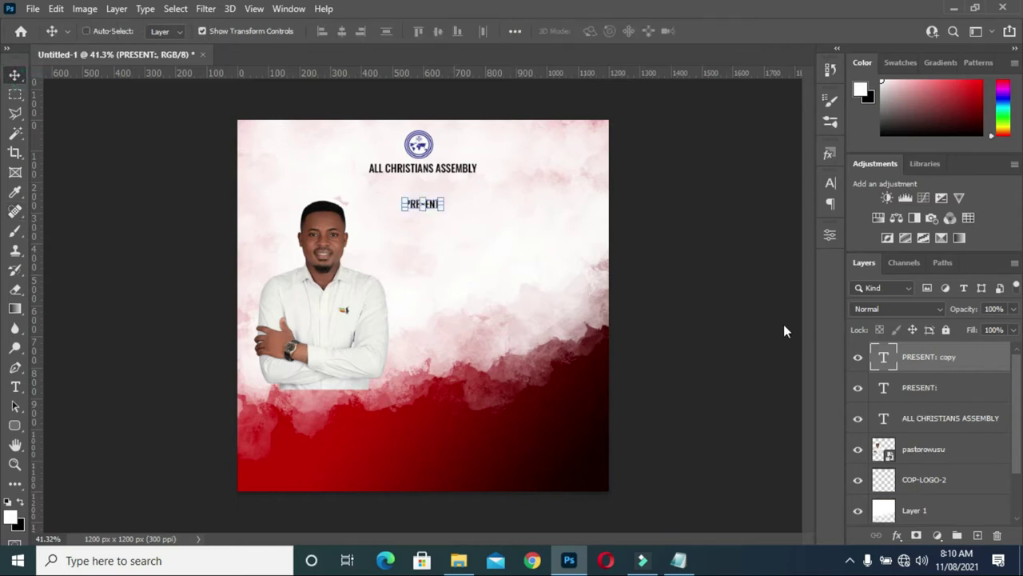
mouse_move(441, 214)
left_mouse_down()
mouse_move(463, 251)
mouse_move(483, 253)
left_mouse_up()
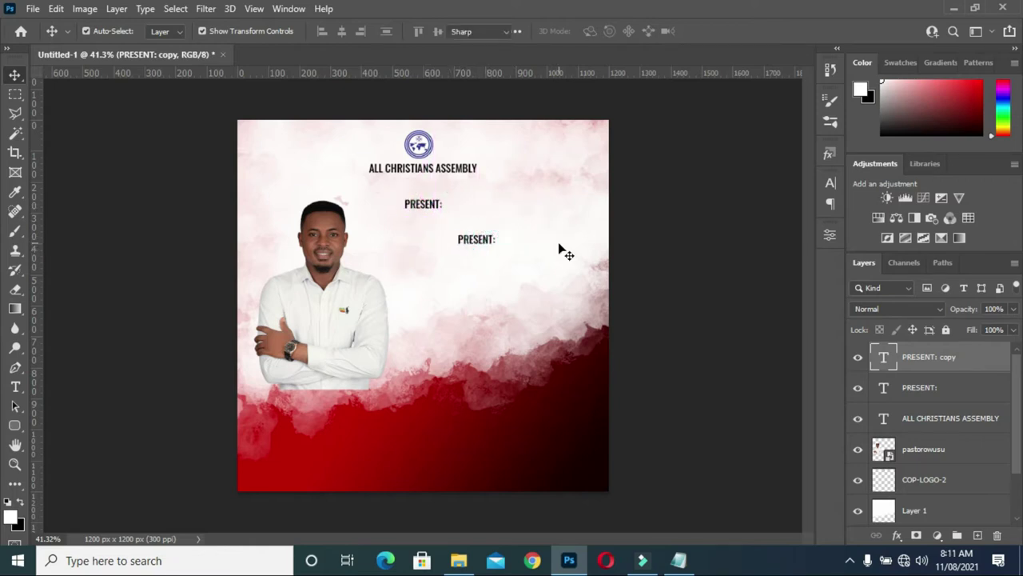
Set the copied text to the Apalu script font and replace it with 'Praise And'.
key("t")
left_click(485, 241)
key("ctrl+a")
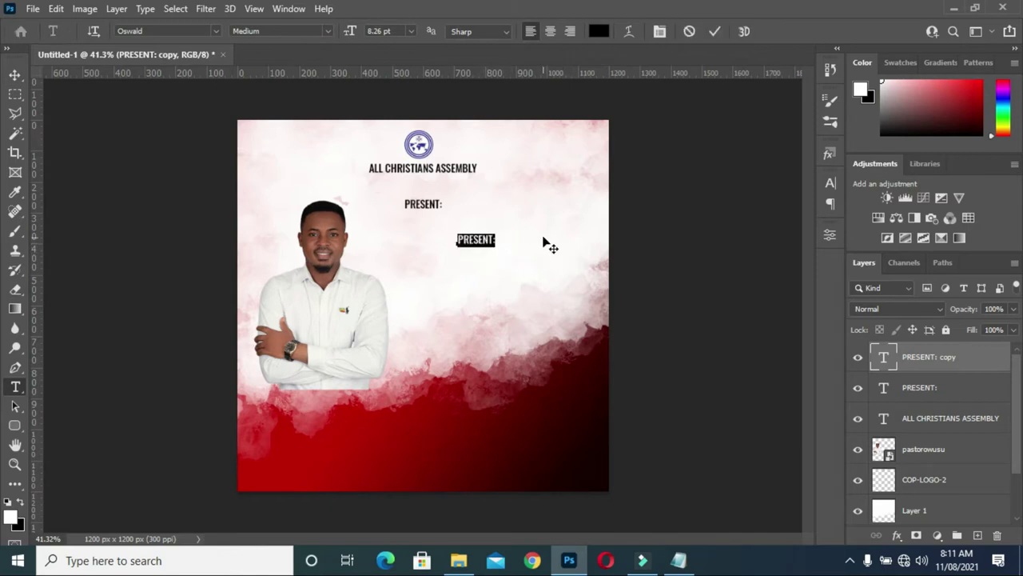
left_click(216, 31)
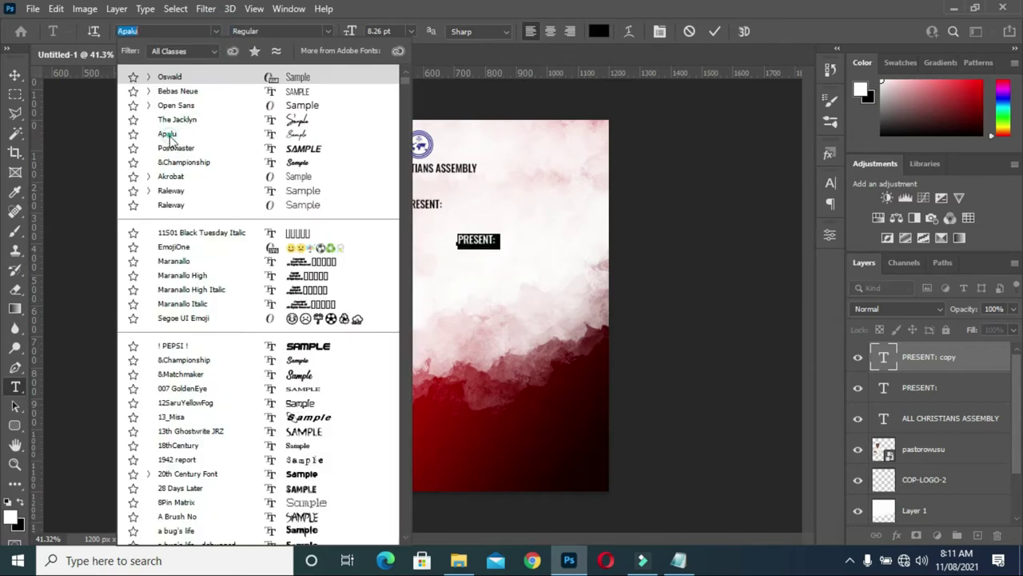
left_click(169, 136)
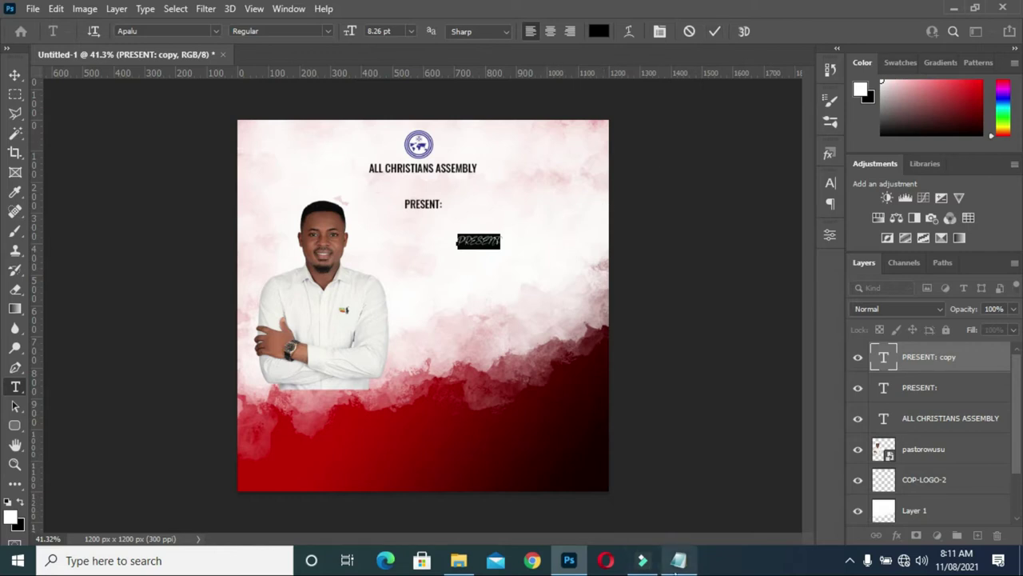
left_click(679, 560)
left_click(680, 560)
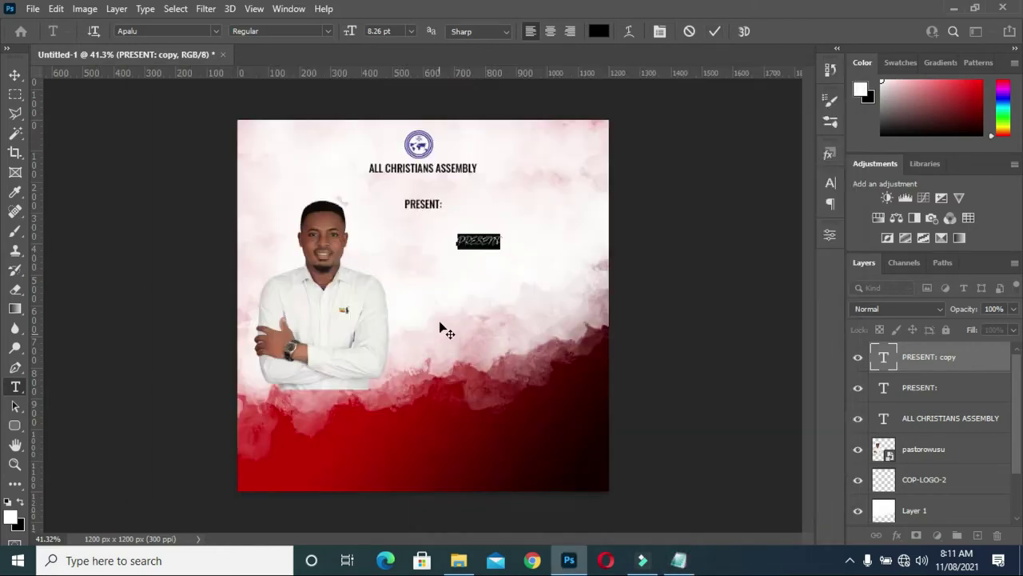
key("ctrl+v")
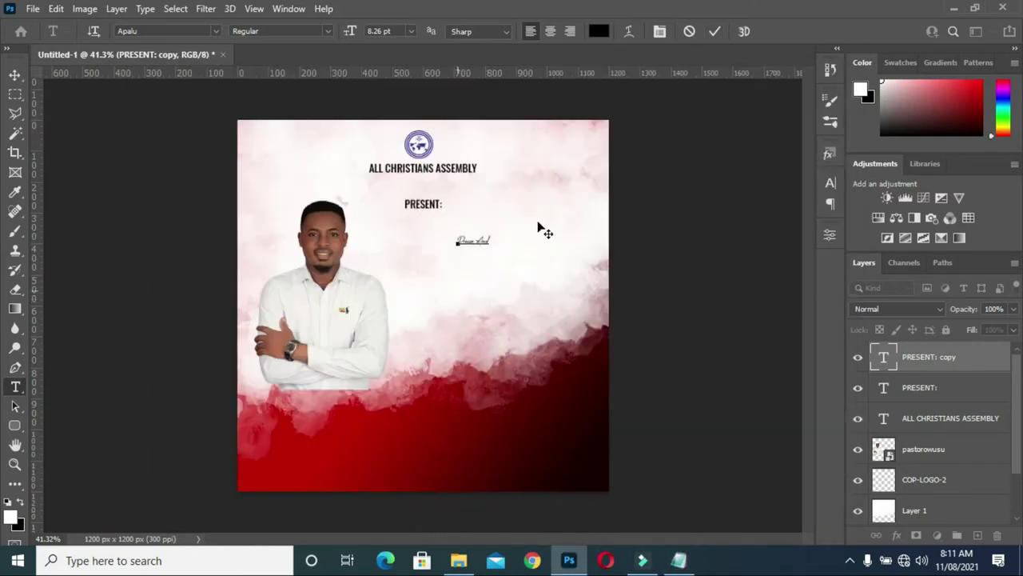
left_click(716, 31)
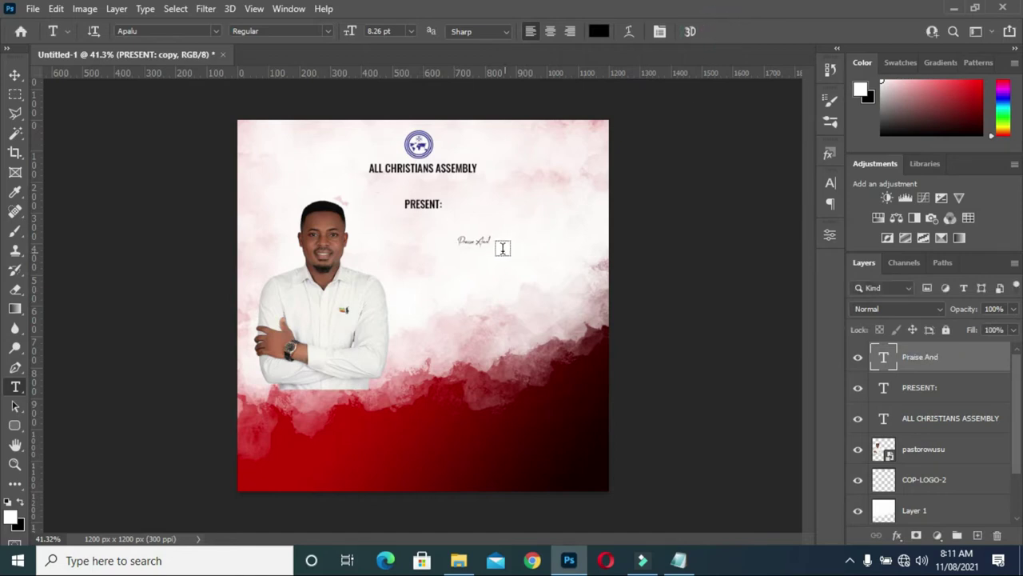
Enlarge Praise And to 442.63% and position it below PRESENT: on the right.
left_click(15, 74)
left_click_drag(489, 246, 573, 311)
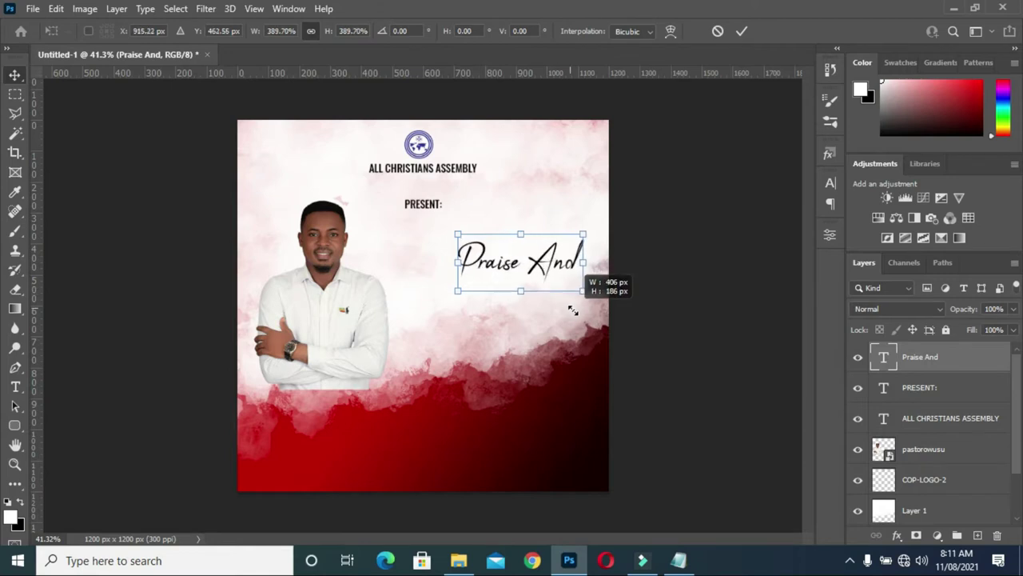
mouse_move(556, 268)
left_mouse_down()
mouse_move(534, 248)
mouse_move(497, 262)
left_mouse_up()
left_click_drag(434, 277, 418, 283)
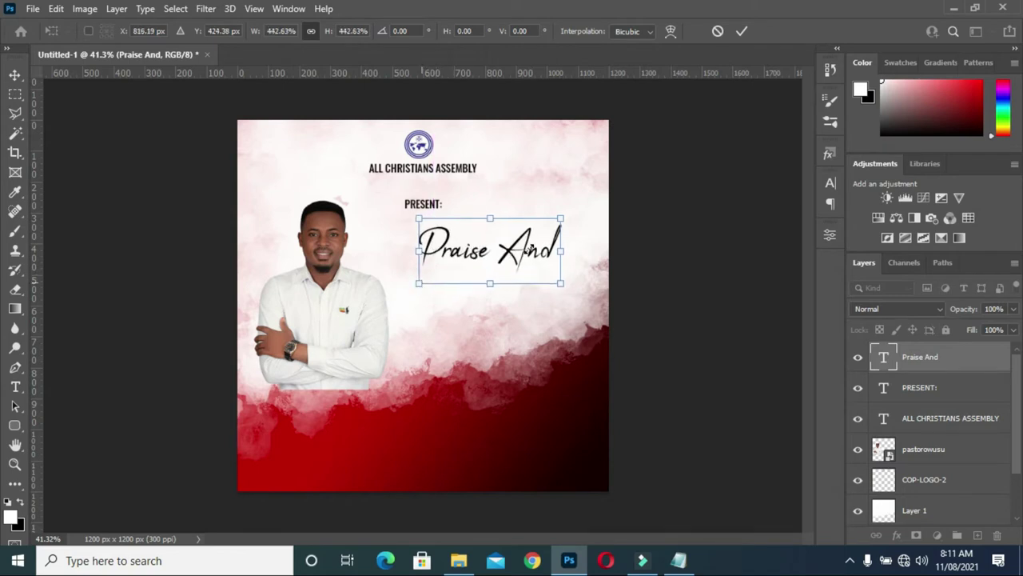
left_click_drag(534, 254, 558, 250)
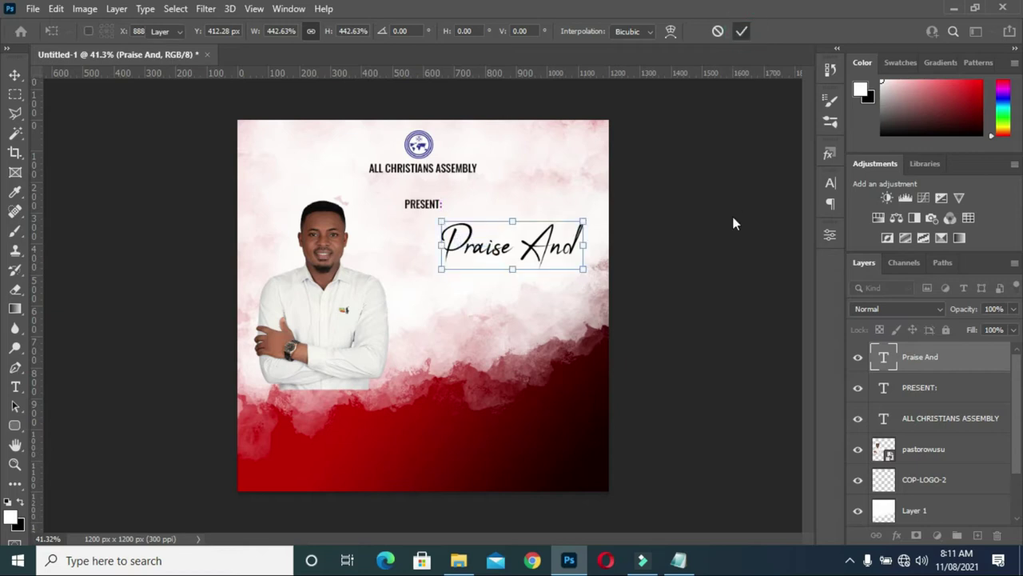
key("Return")
left_click(723, 244)
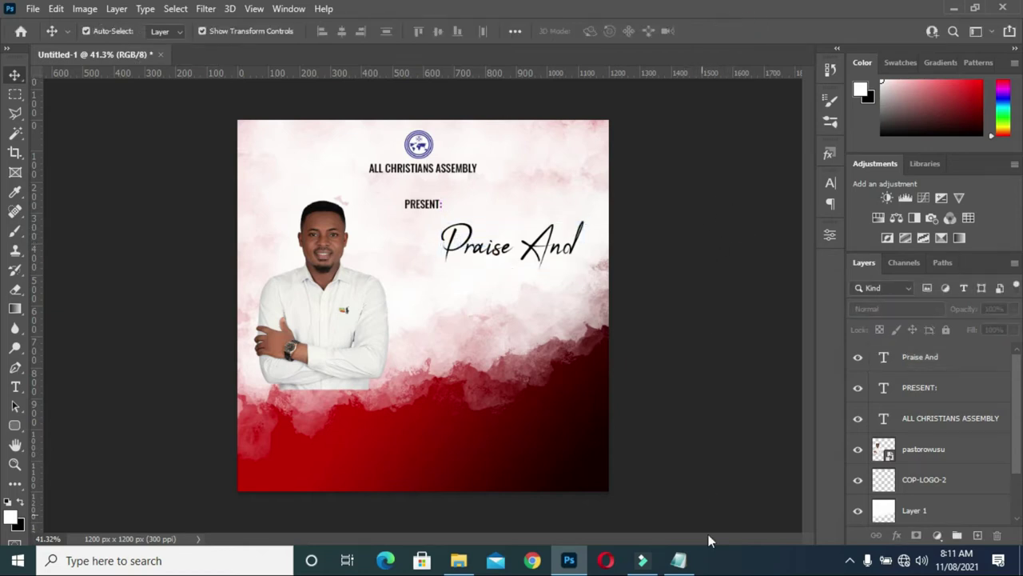
left_click(681, 561)
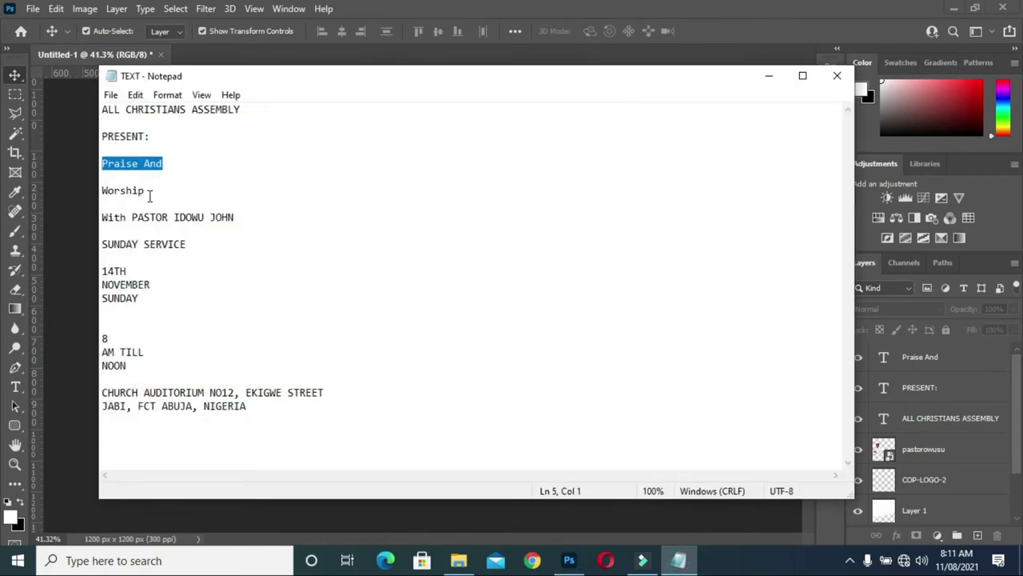
Duplicate Praise And just below itself and change the copy's text to 'Worship'.
left_click_drag(148, 191, 103, 196)
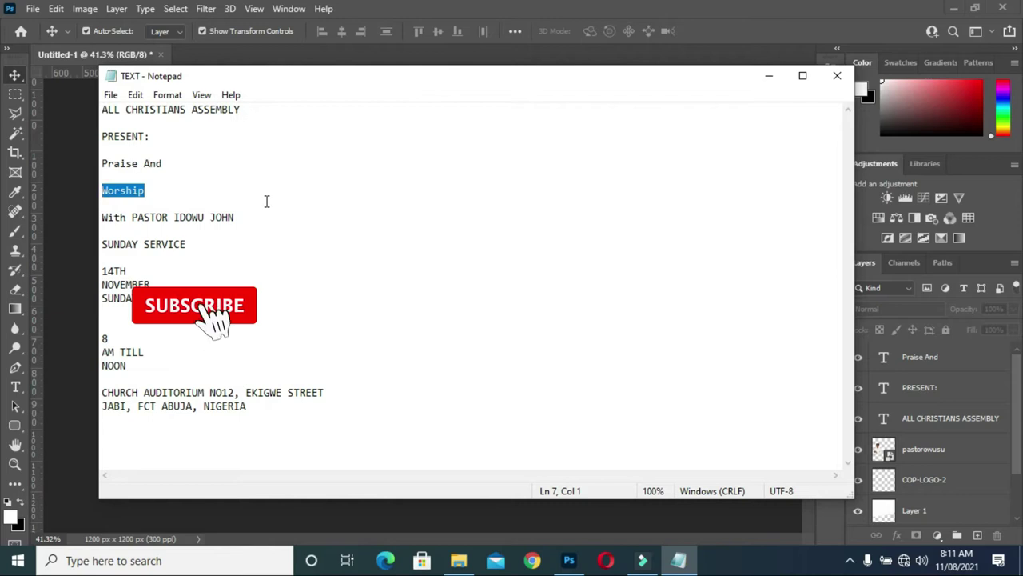
left_click(766, 76)
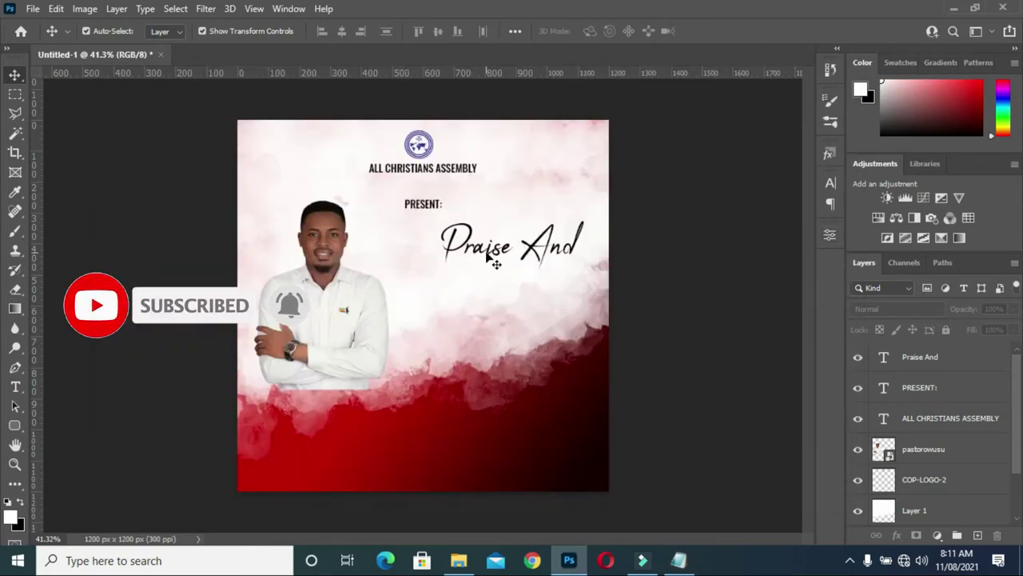
left_click(490, 254)
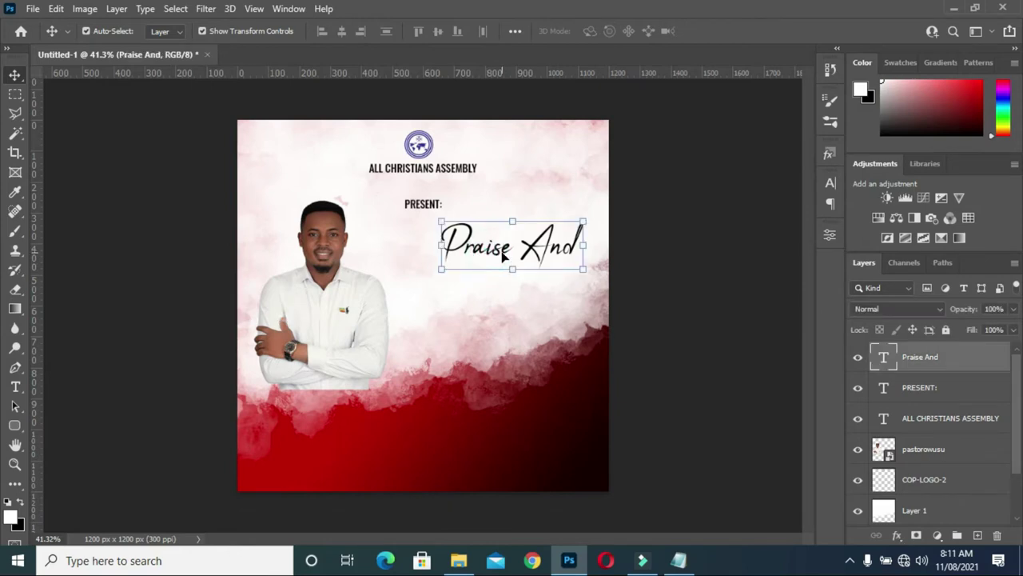
key("ctrl+j")
left_click_drag(504, 254, 508, 292)
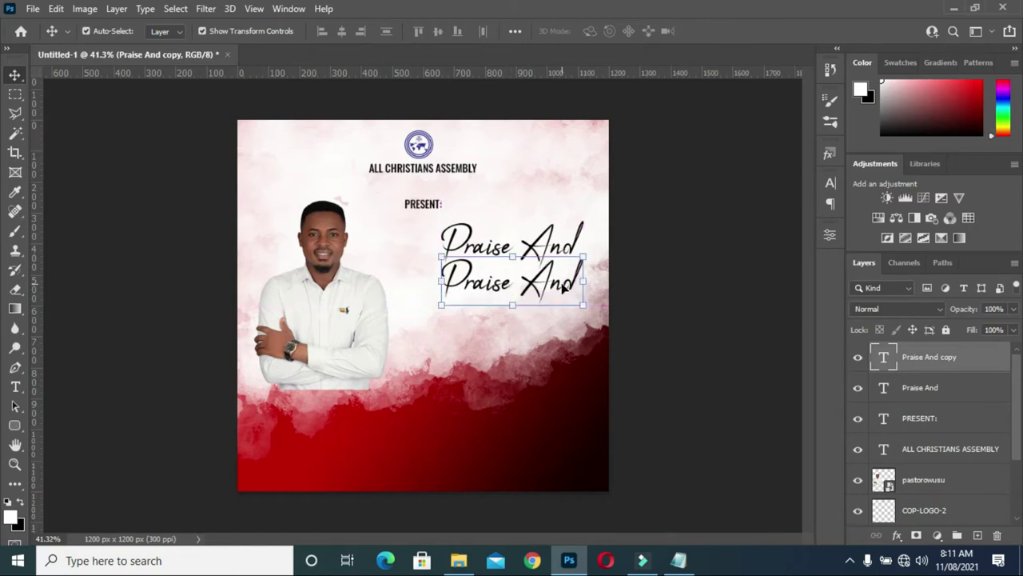
double_click(560, 288)
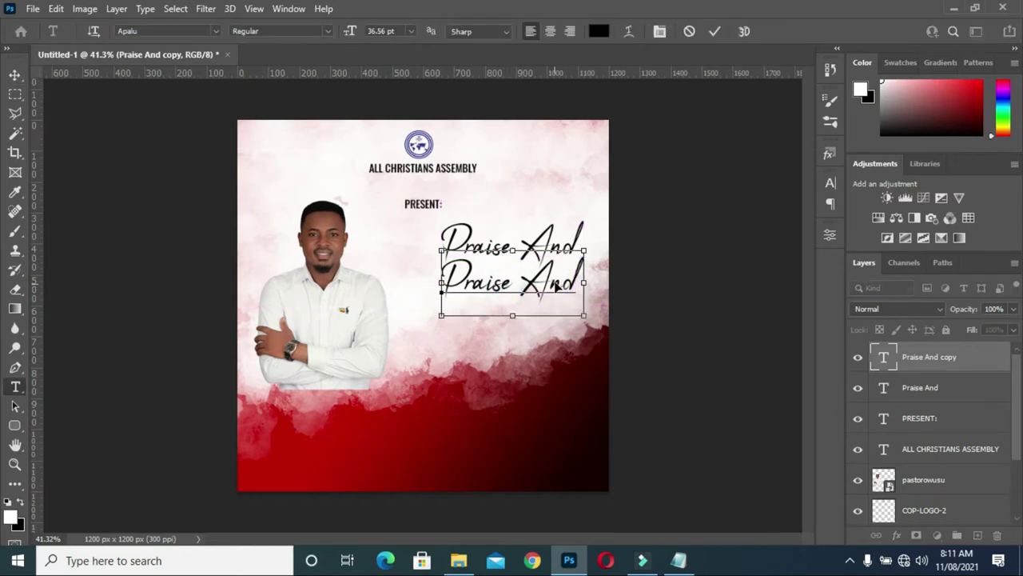
key("ctrl+a")
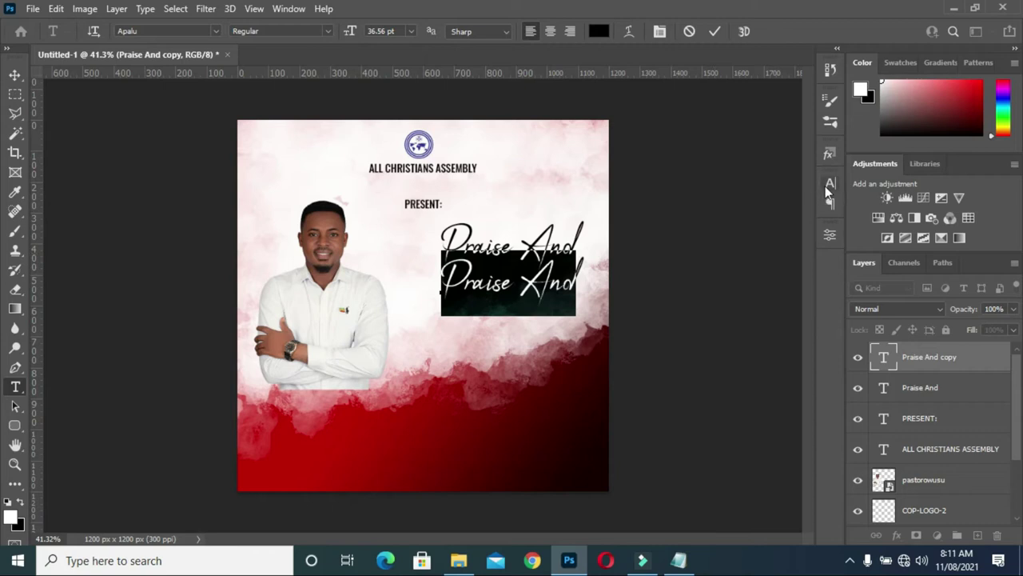
type("Worship")
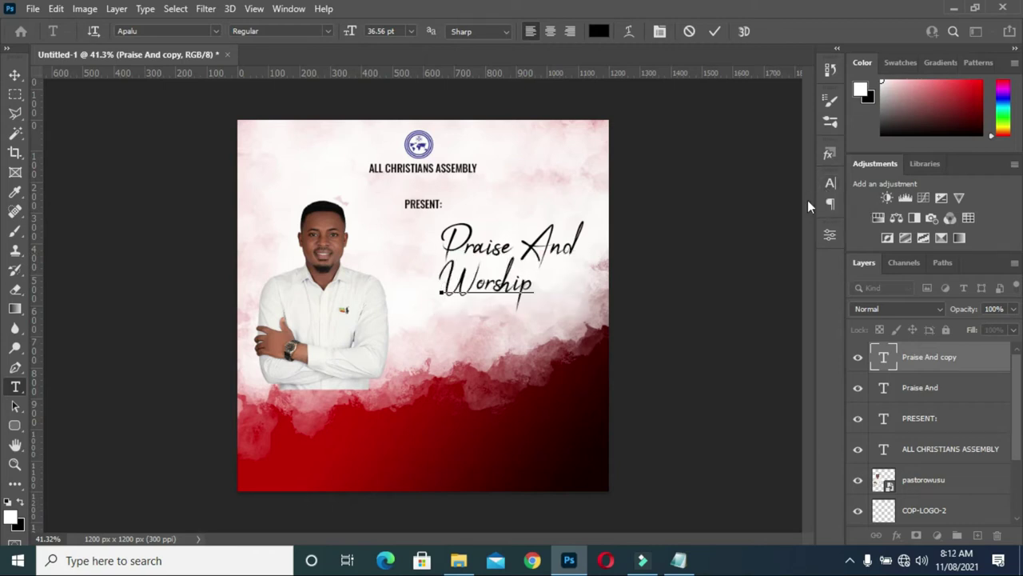
left_click(717, 32)
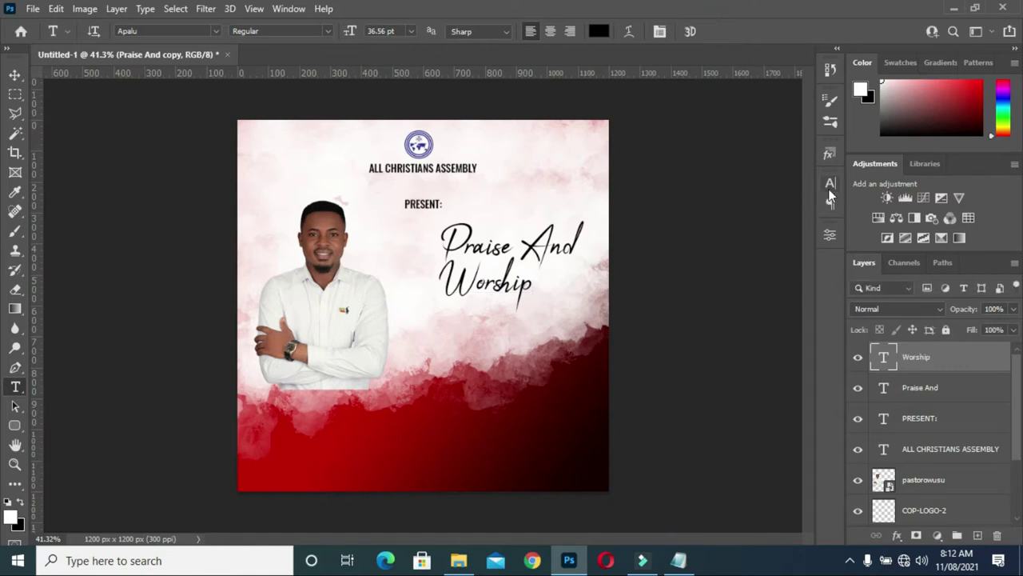
Set the Worship text to the Bebas Neue Bold font.
left_click(829, 184)
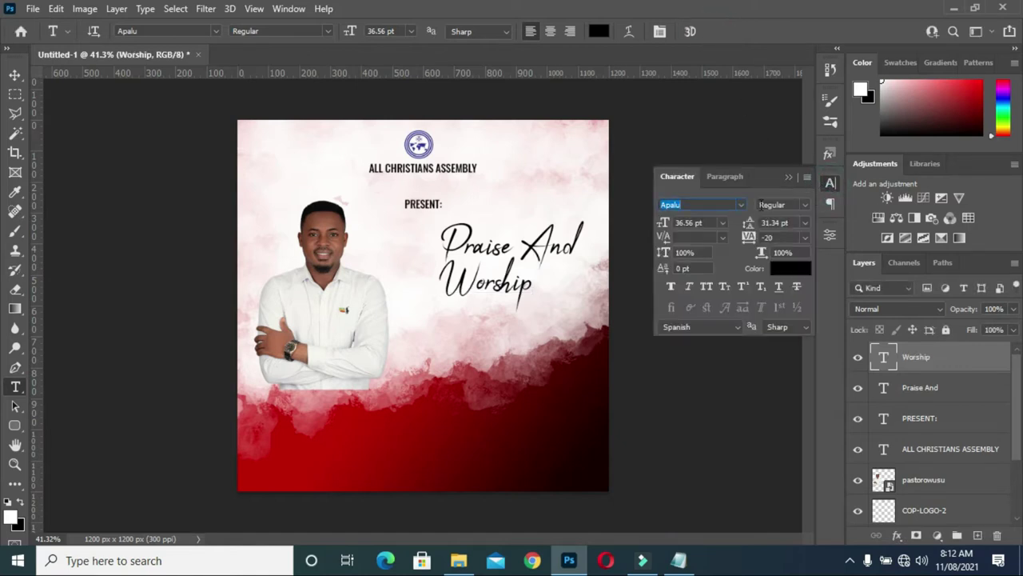
left_click(742, 206)
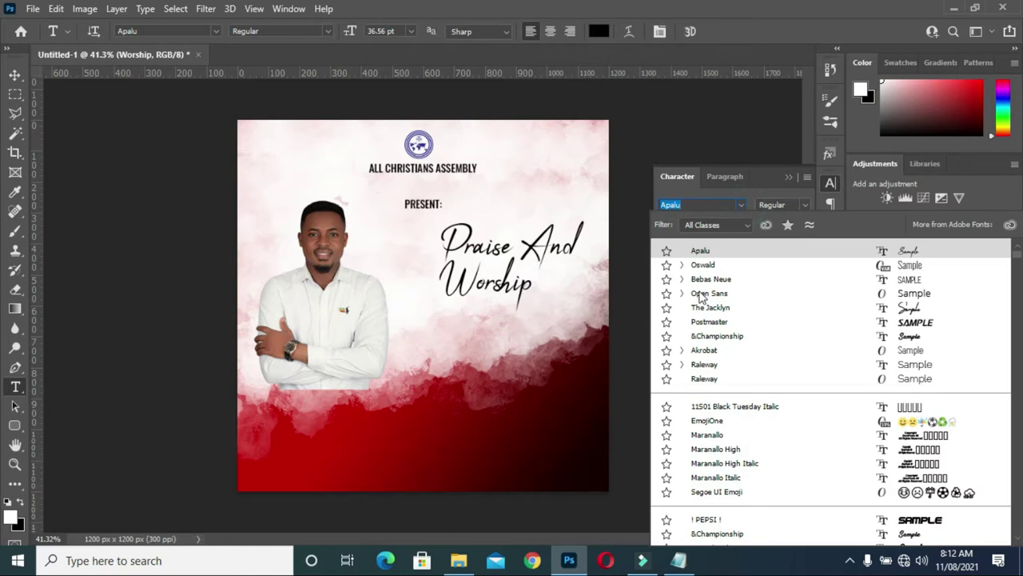
left_click(685, 281)
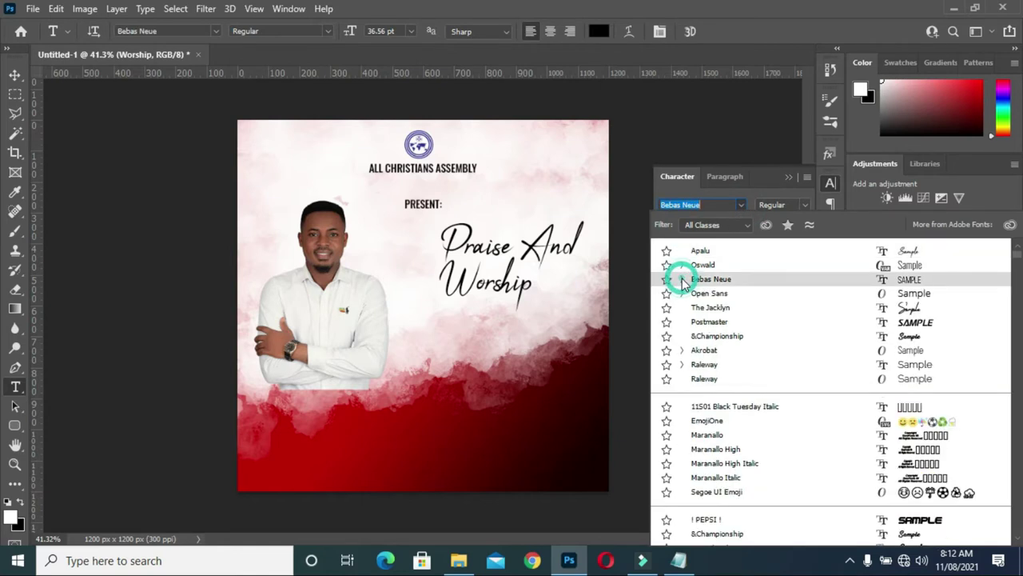
left_click(682, 280)
left_click(708, 379)
left_click(707, 379)
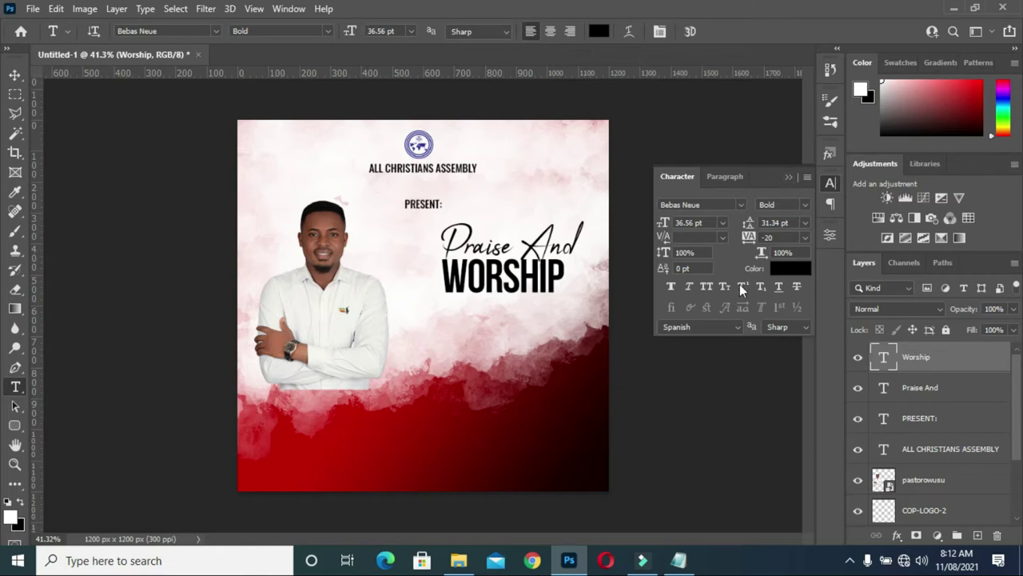
left_click(789, 178)
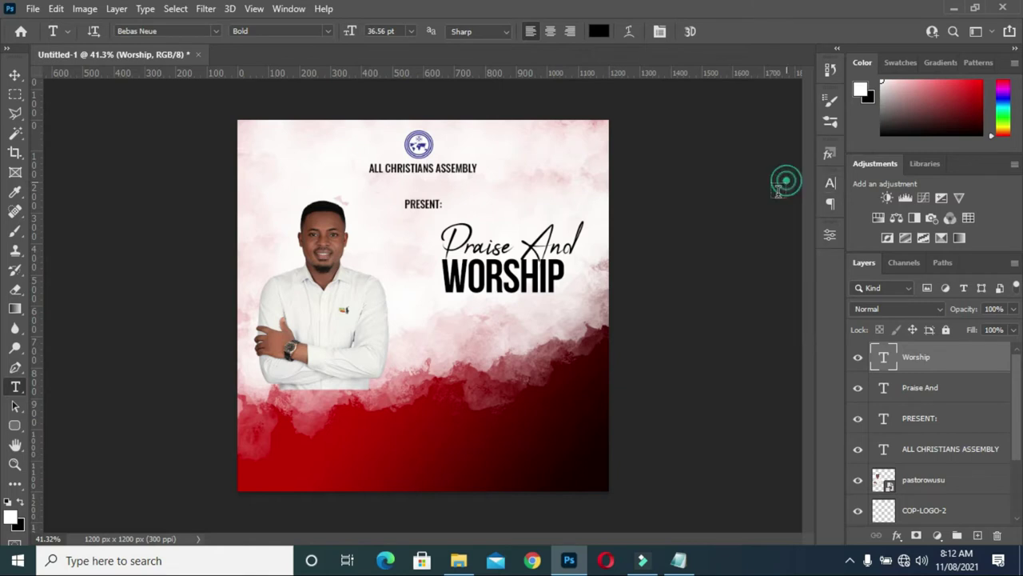
Scale WORSHIP up so it spans across the right side of the flyer.
left_click(16, 74)
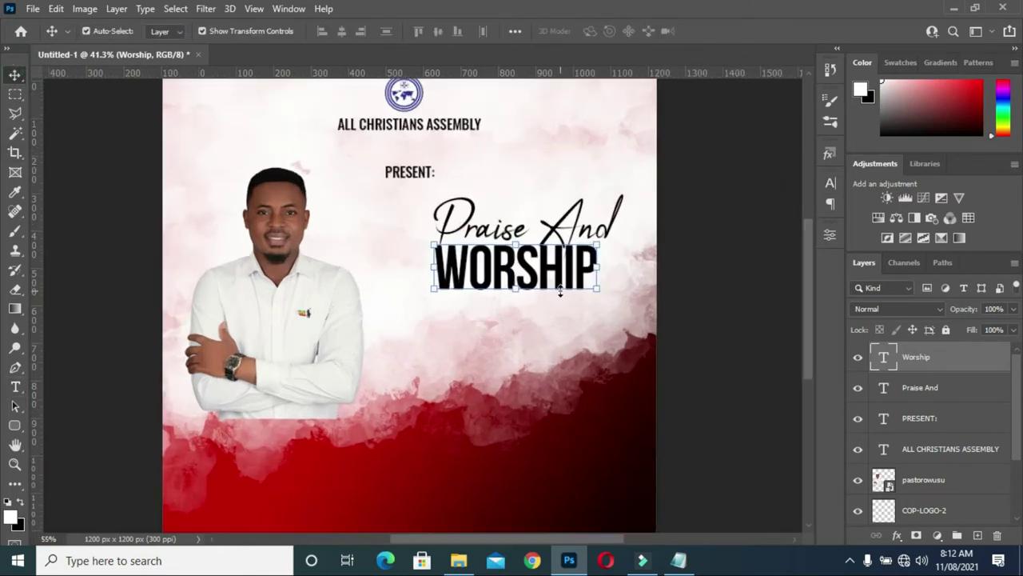
scroll(562, 294, "up", 3)
left_click(602, 294)
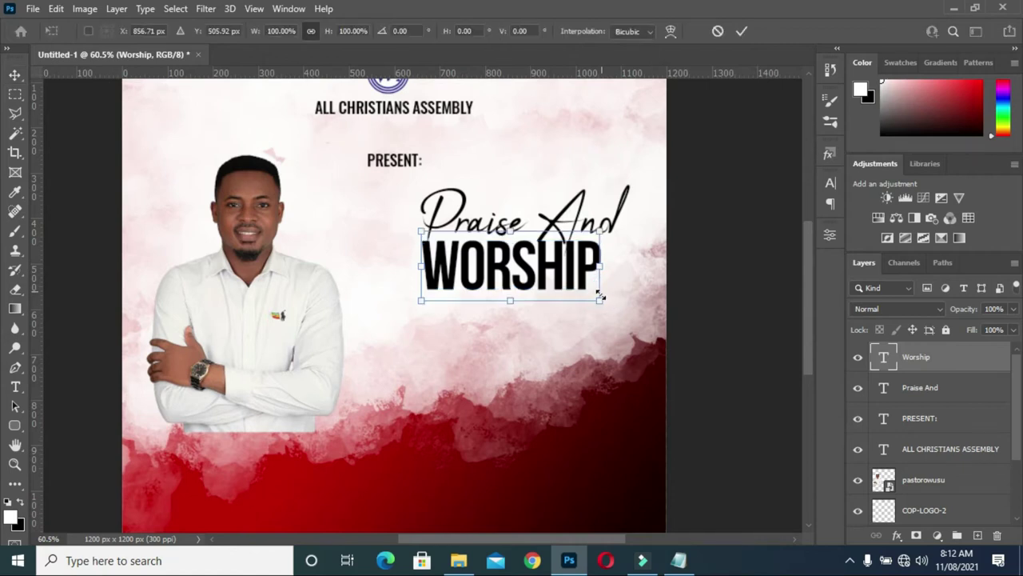
left_click_drag(598, 302, 632, 314)
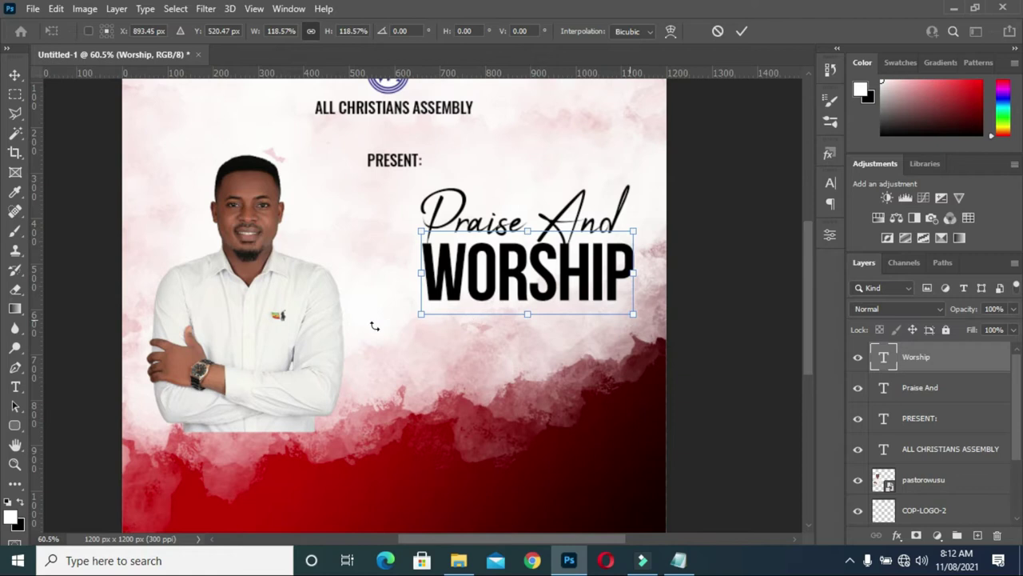
left_click_drag(422, 316, 302, 350)
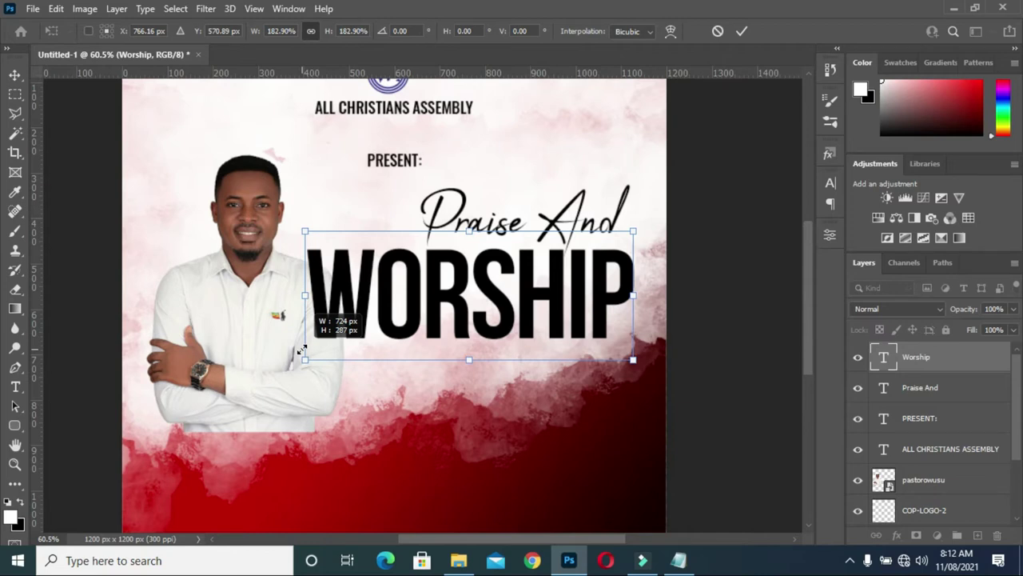
left_click_drag(296, 350, 289, 353)
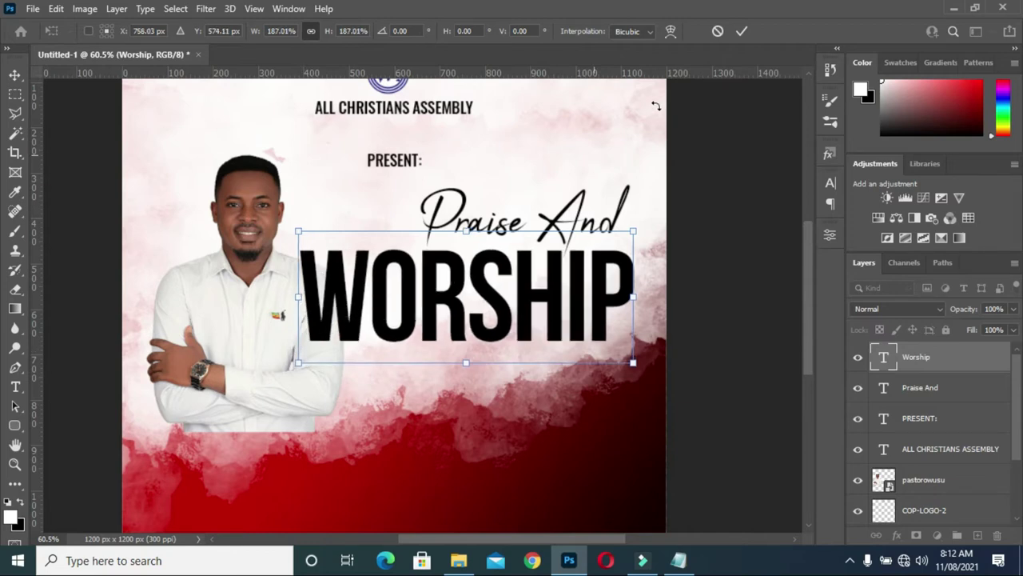
left_click(742, 31)
Move Praise And down slightly so it sits just above WORSHIP.
key("ctrl+0")
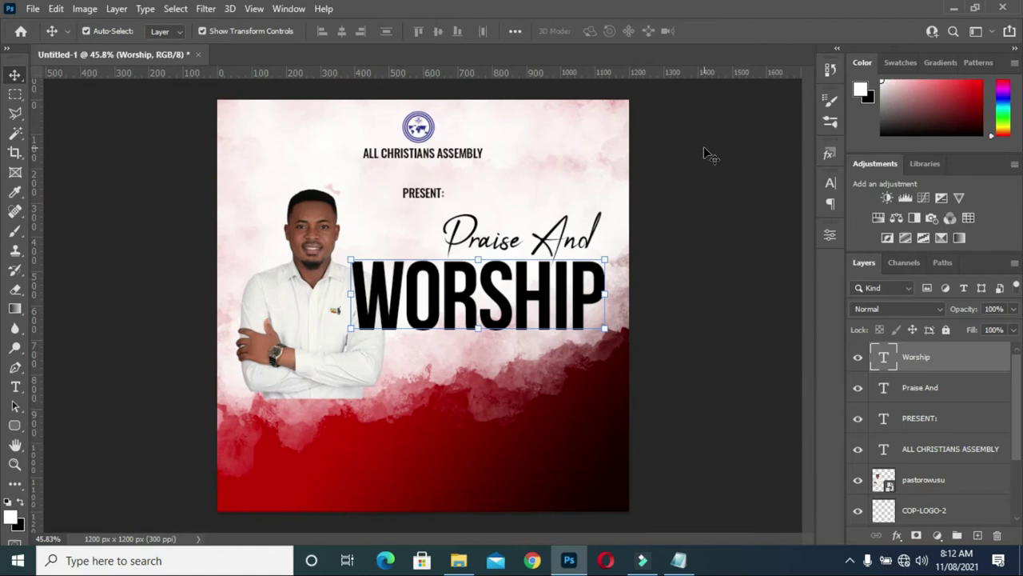
left_click(659, 248)
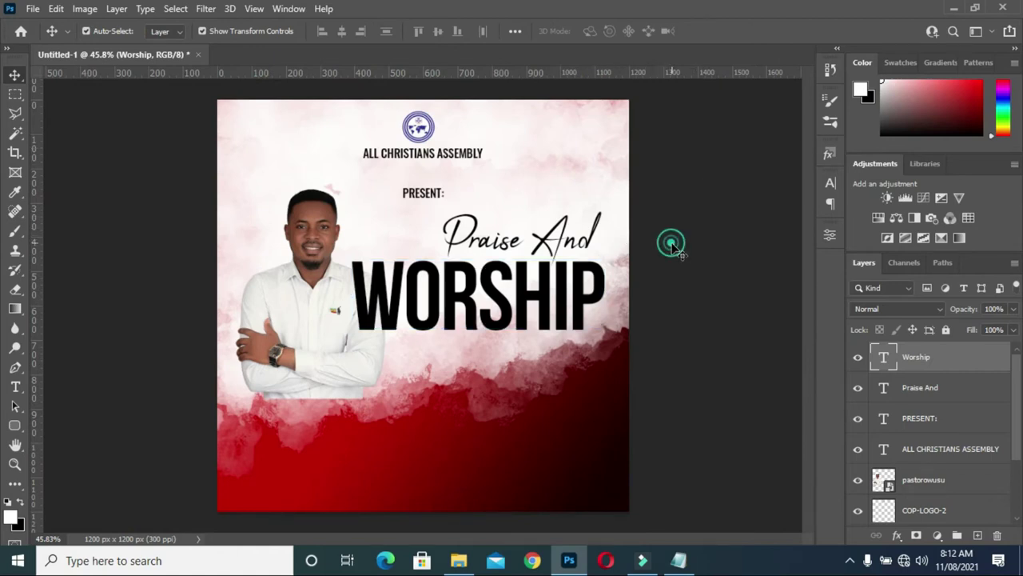
left_click(506, 243)
left_click_drag(506, 244, 506, 251)
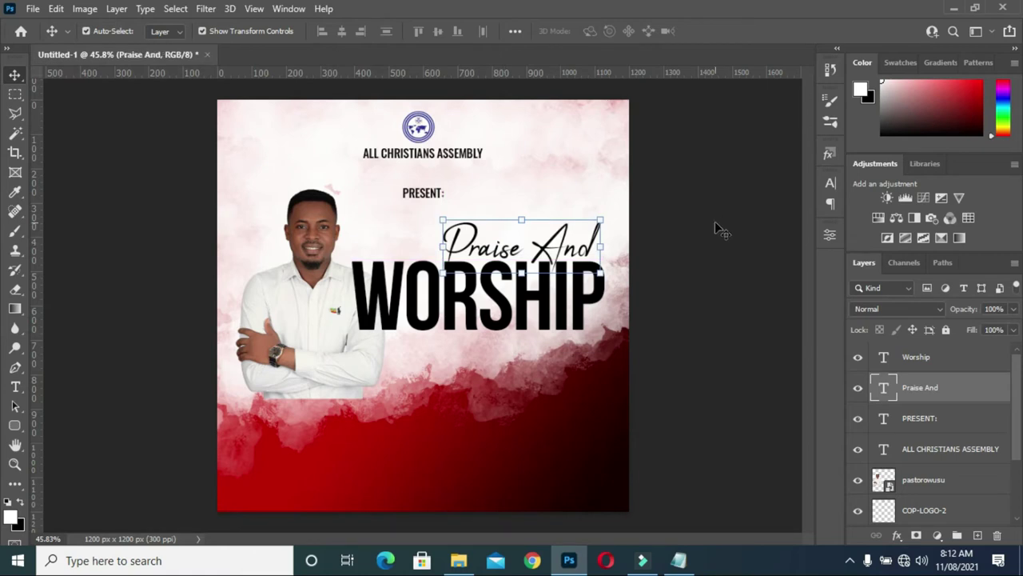
left_click(711, 224)
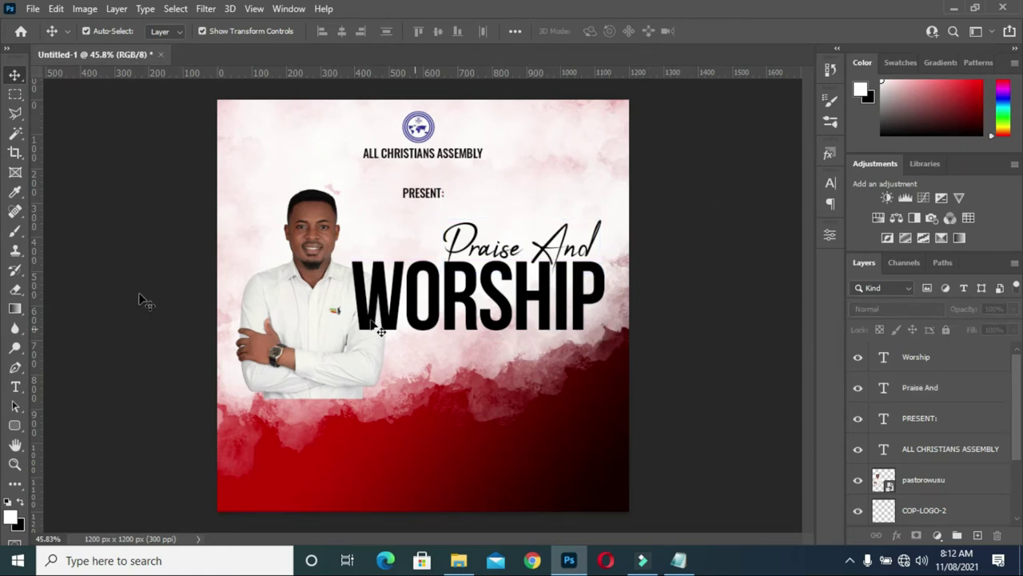
Draw a rounded rectangle bar beneath WORSHIP and fill it dark red.
left_click(15, 426)
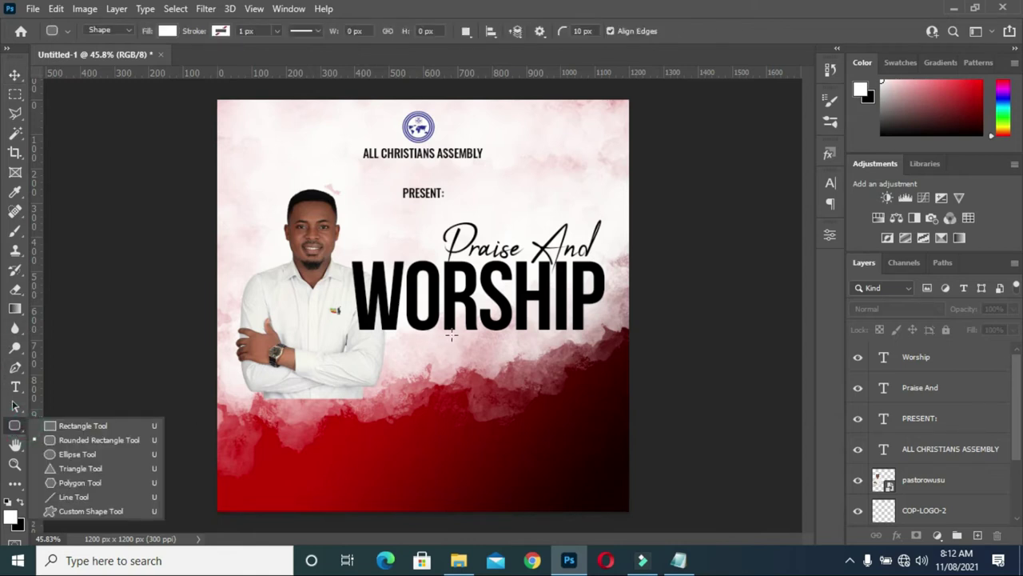
left_click_drag(479, 338, 605, 353)
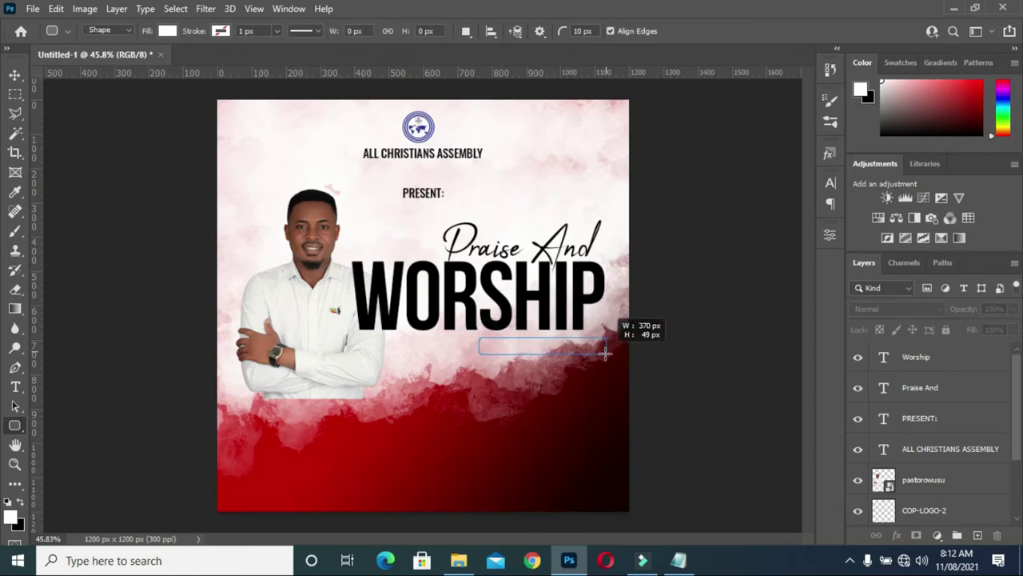
left_click_drag(605, 354, 606, 354)
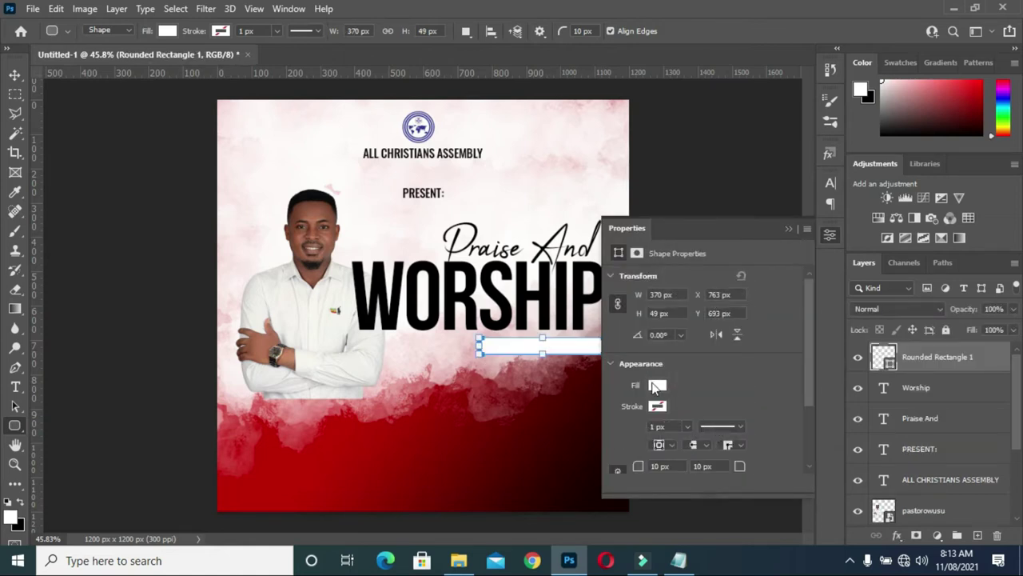
left_click(657, 382)
left_click(653, 370)
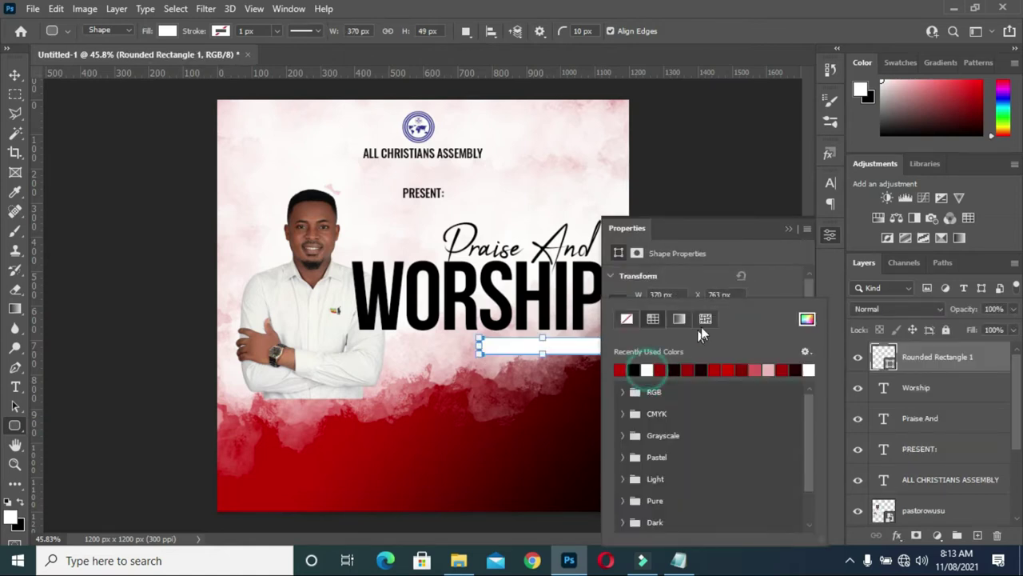
left_click(662, 369)
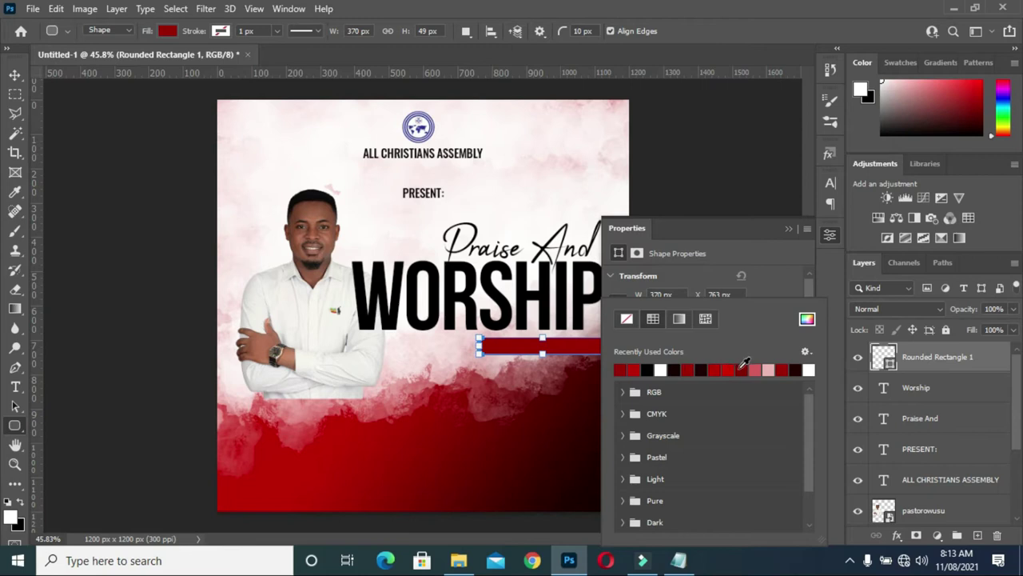
left_click(741, 369)
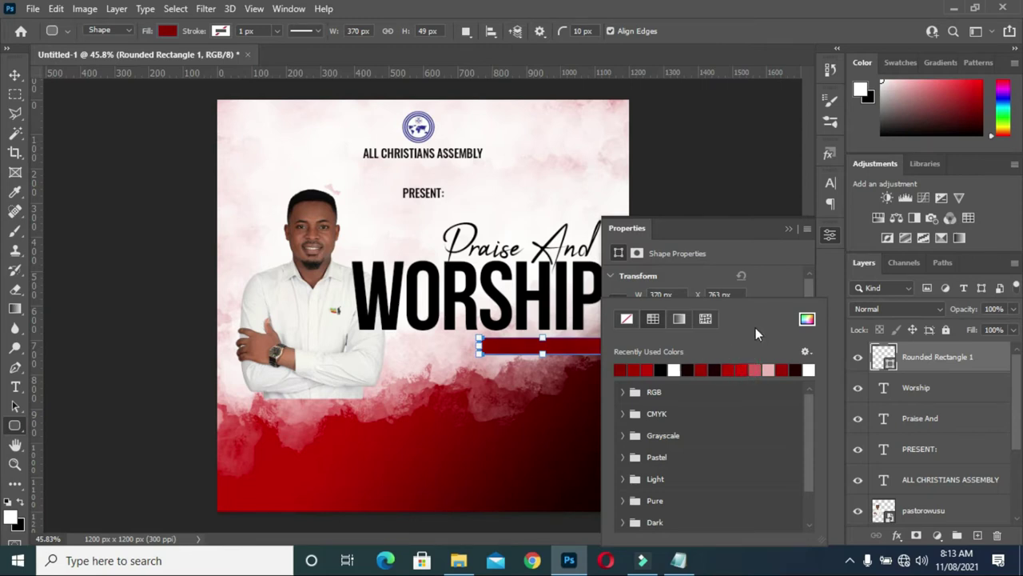
left_click(789, 226)
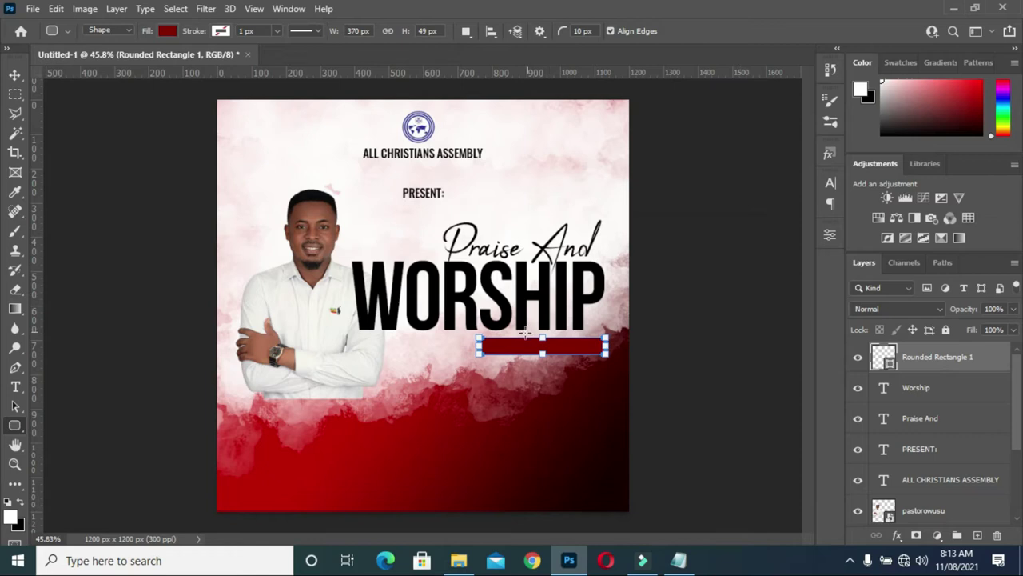
Widen the red bar to the left and move it up under WORSHIP.
left_click(14, 75)
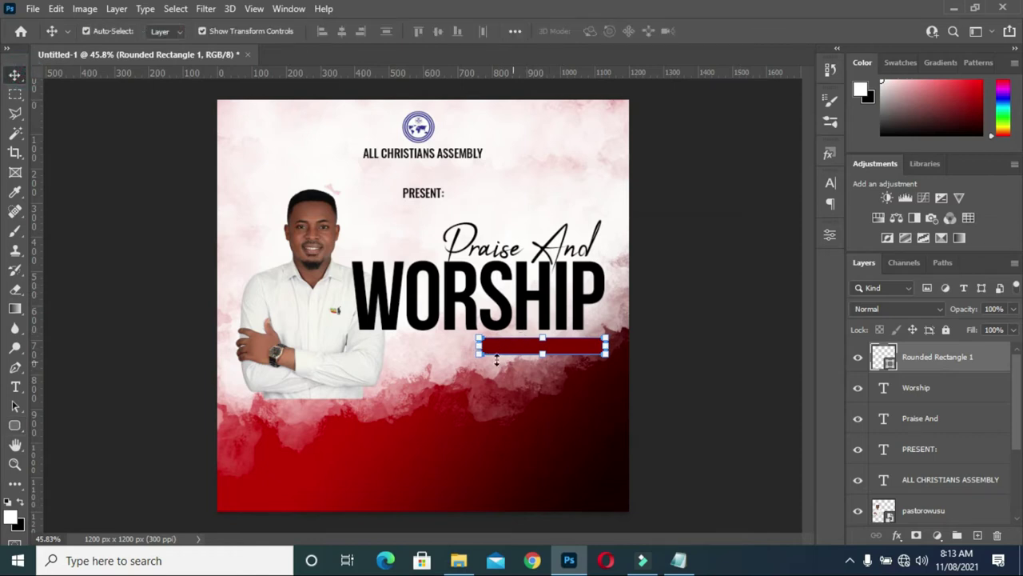
left_click_drag(478, 355, 454, 351)
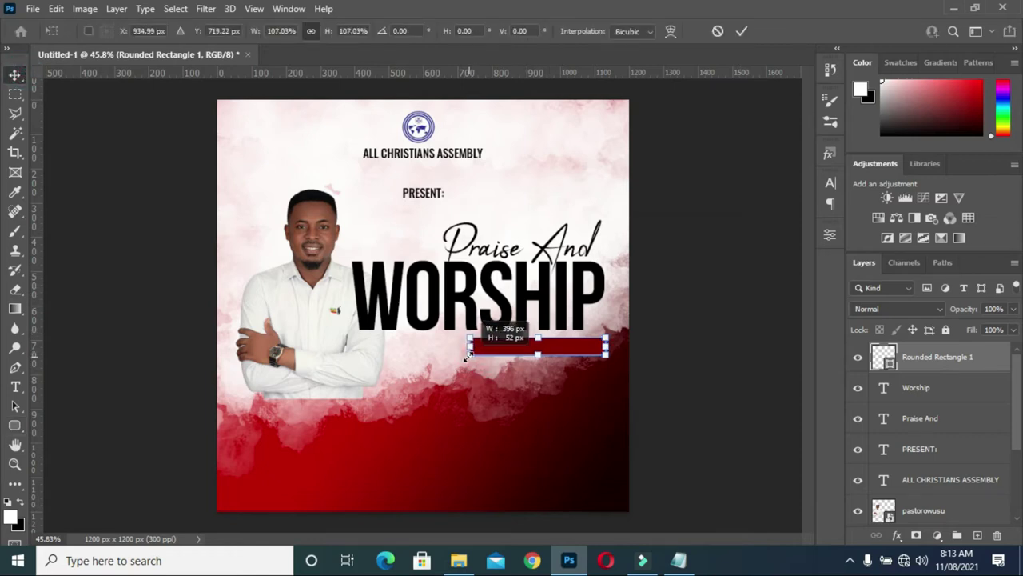
left_click_drag(516, 355, 510, 346)
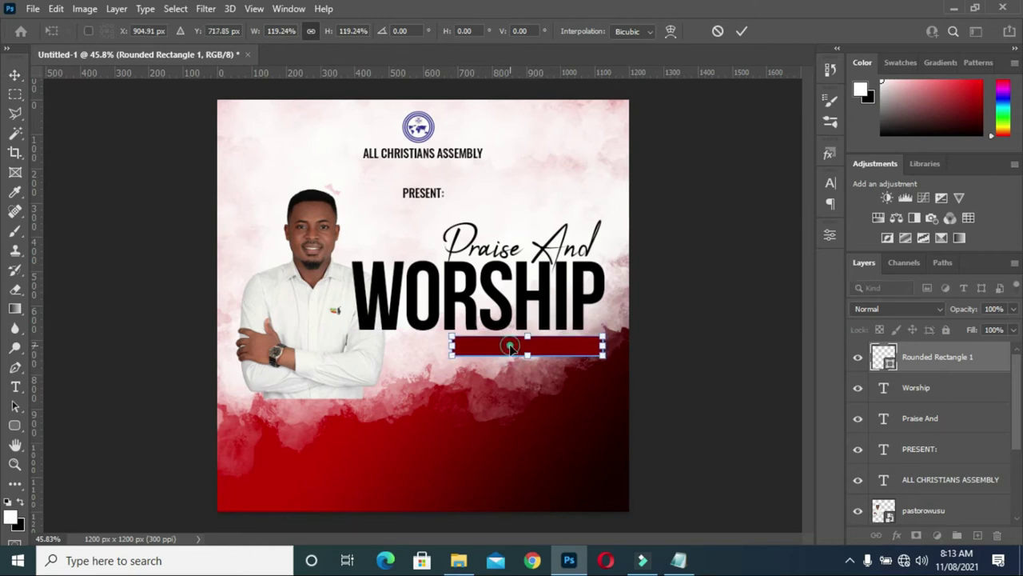
key("Up")
key("Up")
key("Up")
key("Up")
key("Up")
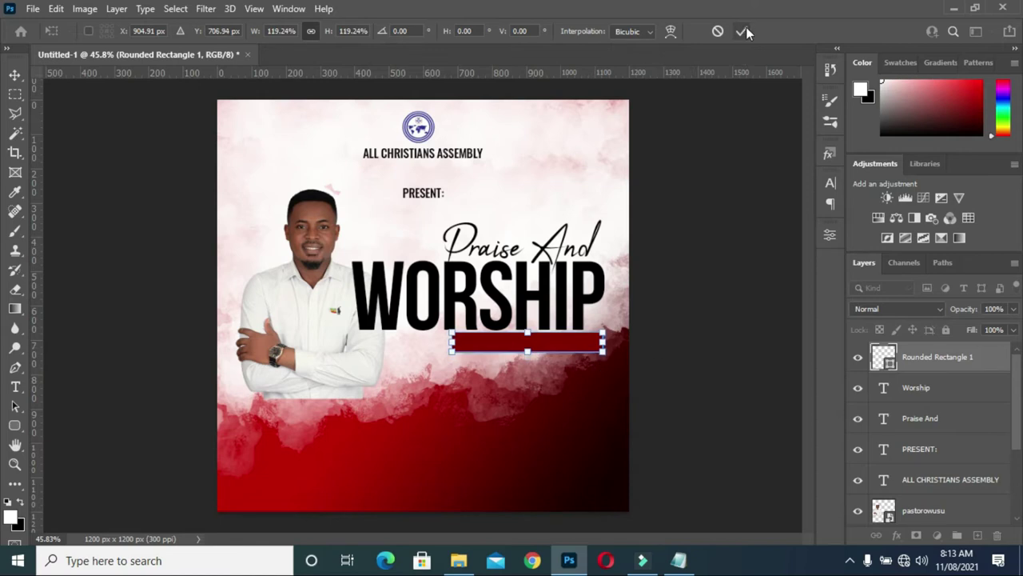
left_click(718, 267)
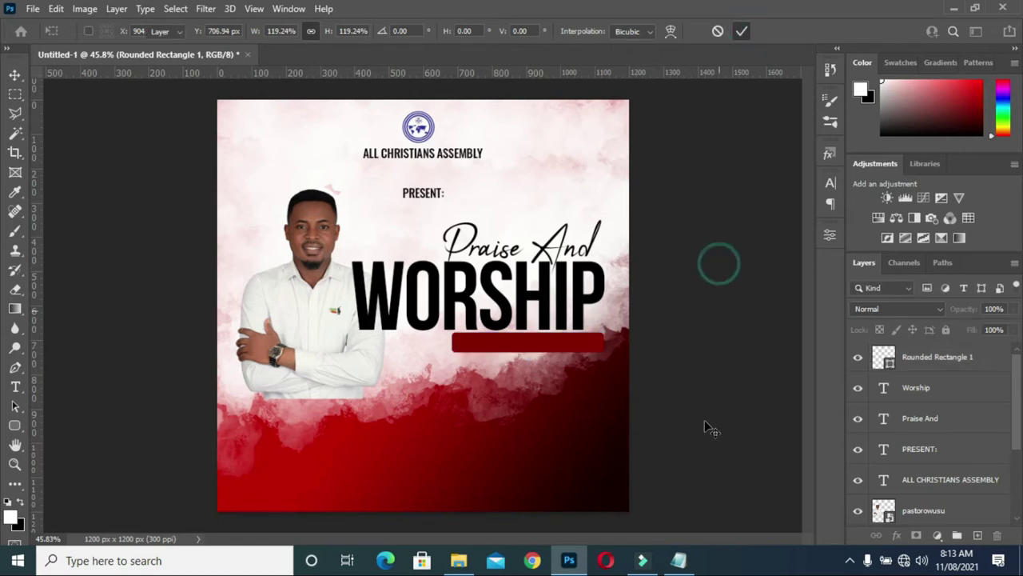
Select the SUNDAY SERVICE line in the Notepad notes and return to Photoshop.
left_click(679, 561)
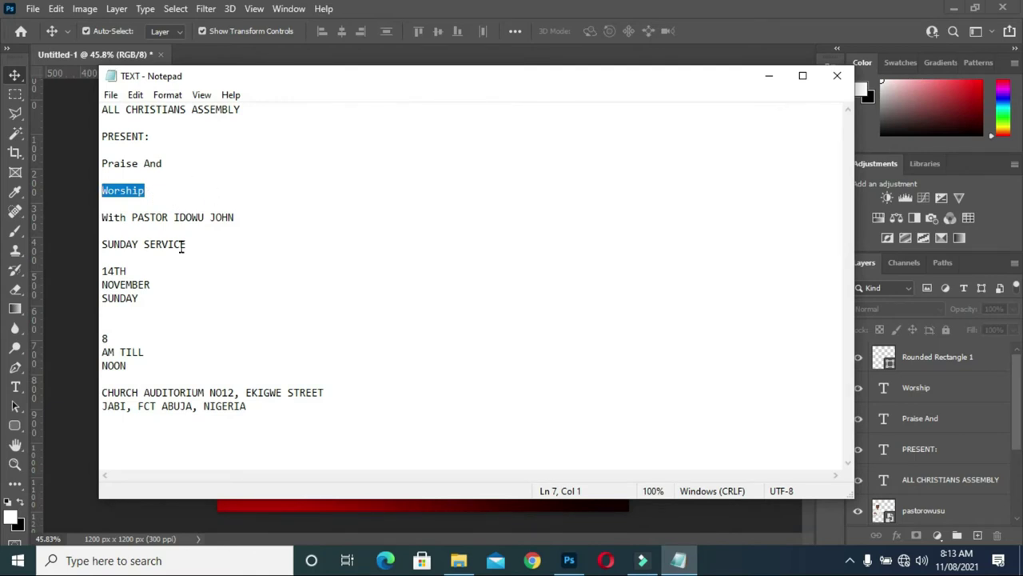
left_click_drag(190, 246, 102, 246)
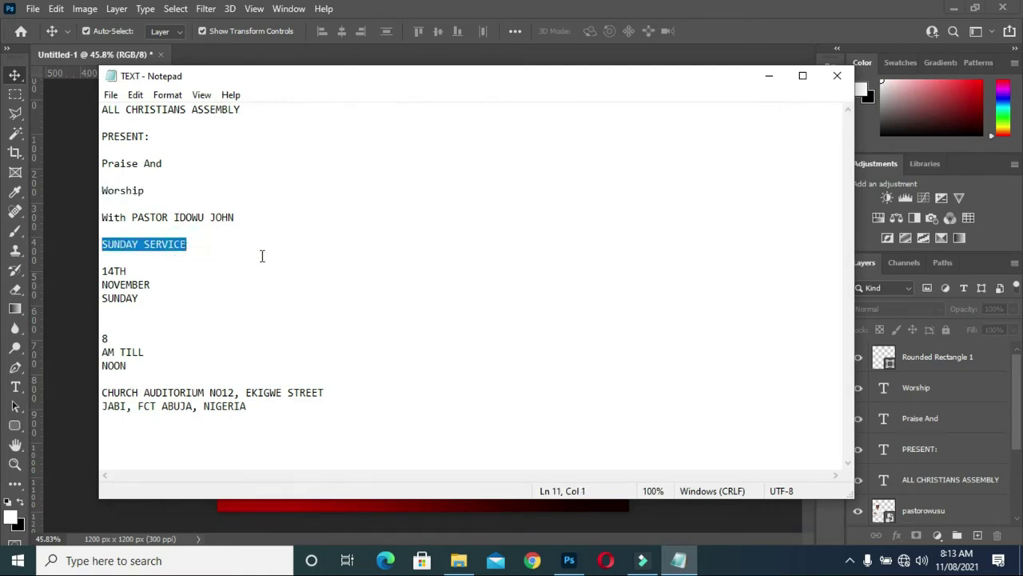
left_click(768, 77)
left_click(15, 385)
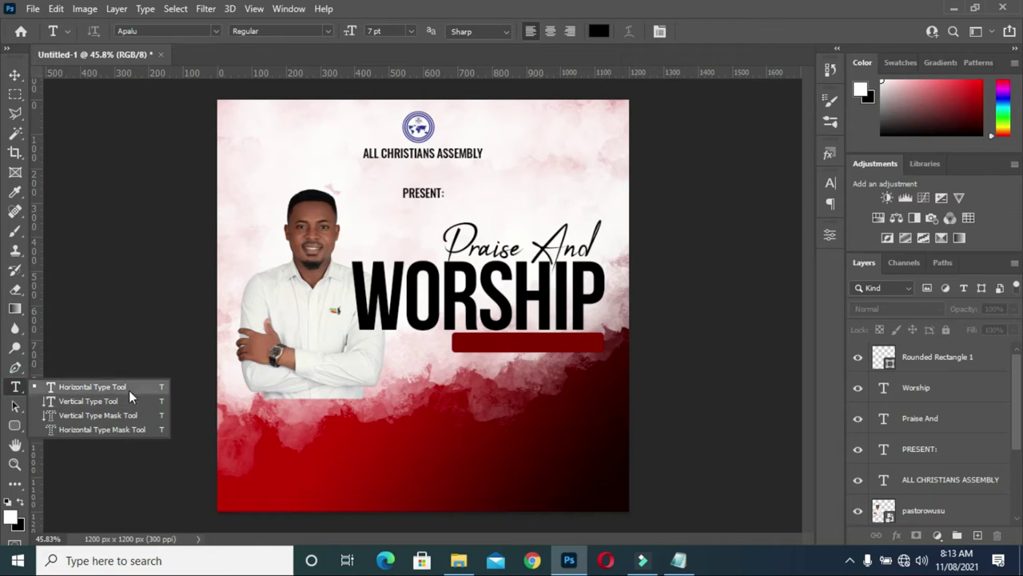
Add a SUNDAY SERVICE text layer in Open Sans Bold below the red bar.
left_click(128, 386)
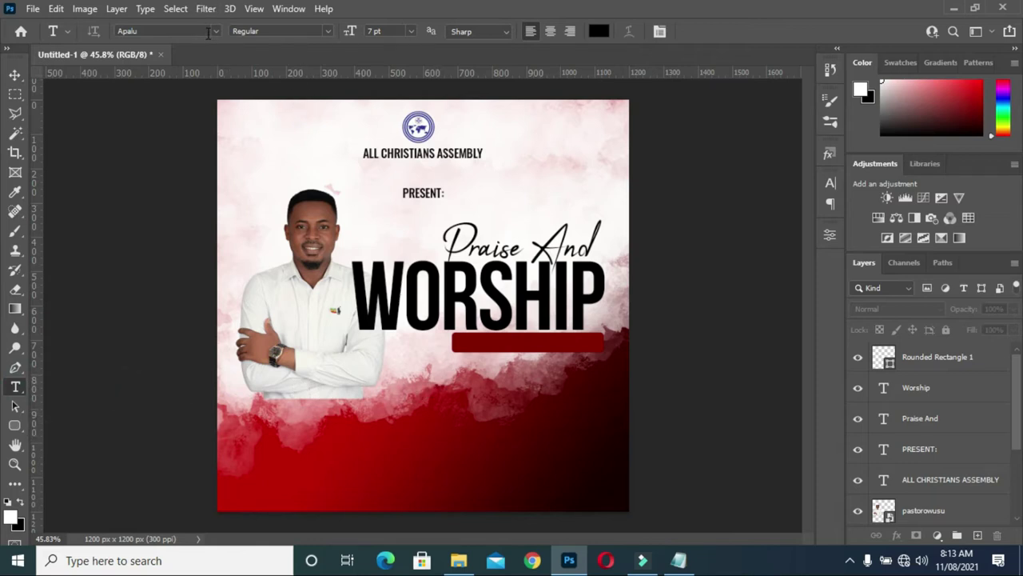
left_click(409, 407)
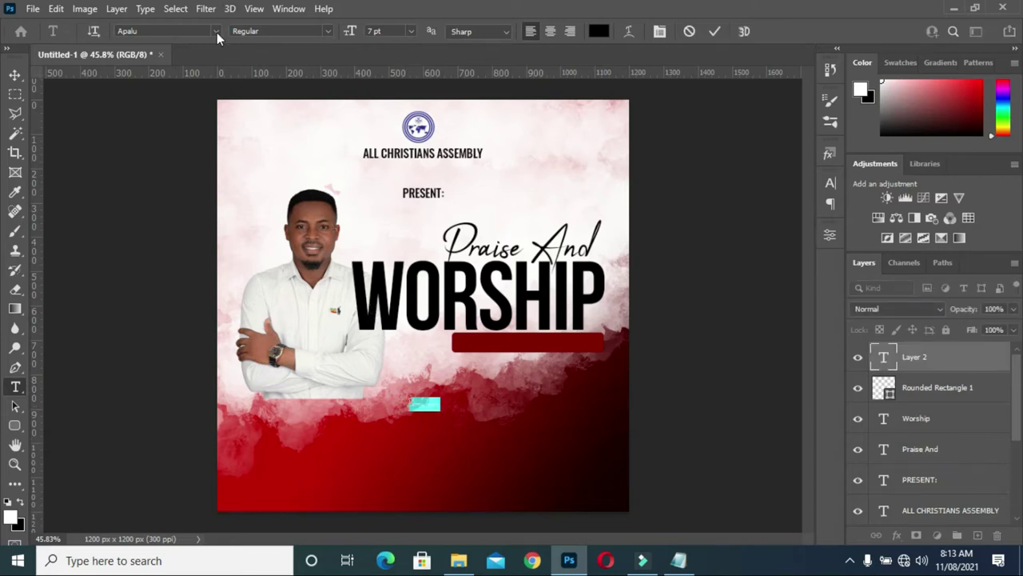
left_click(216, 31)
left_click(171, 107)
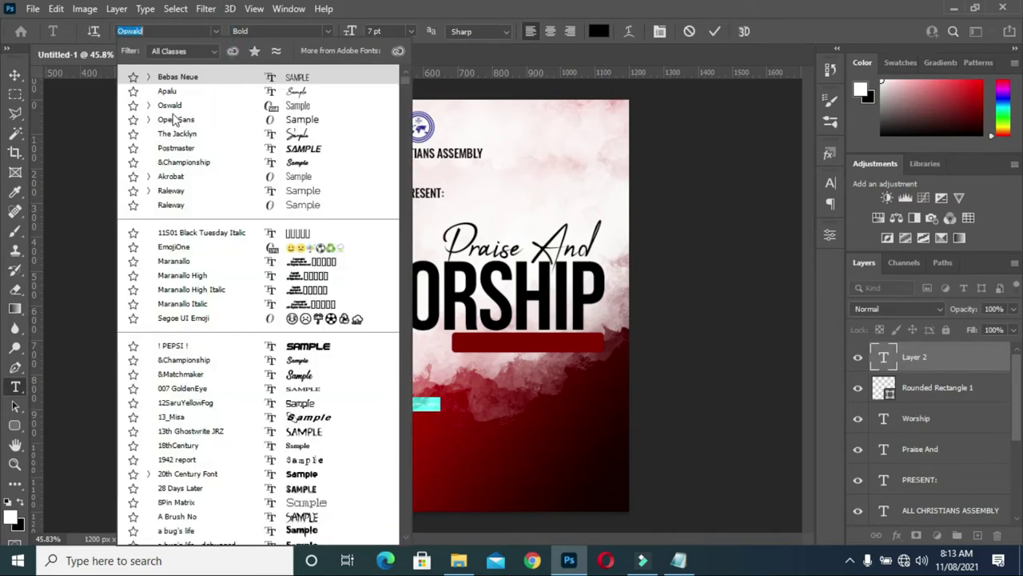
left_click(147, 119)
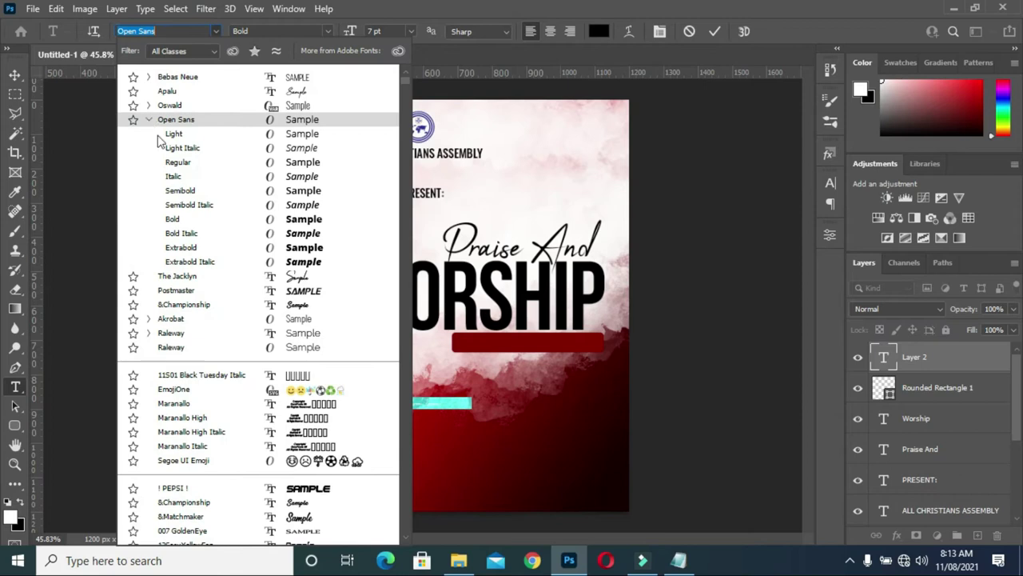
left_click(180, 217)
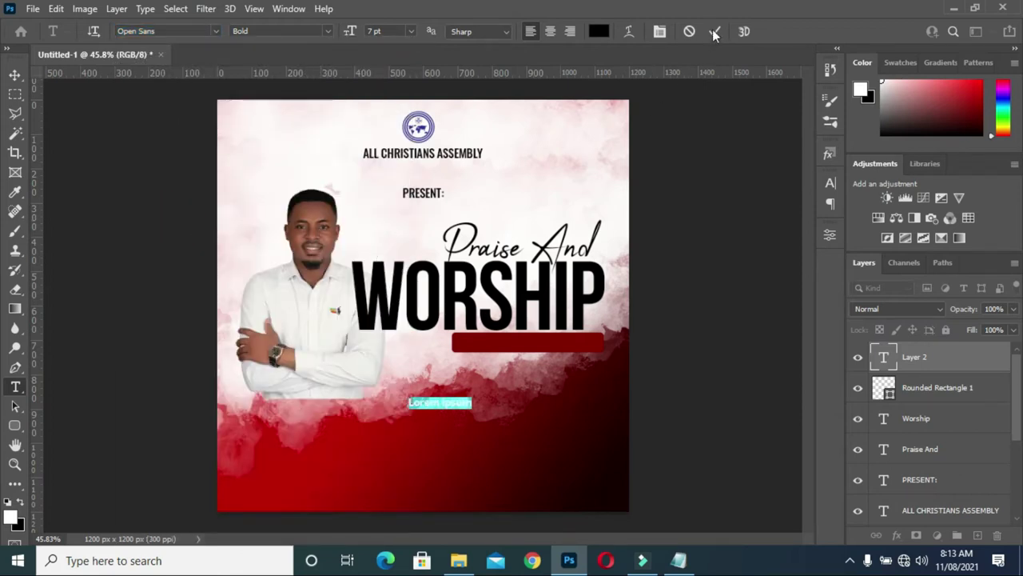
type("SUNDAY SERVICE")
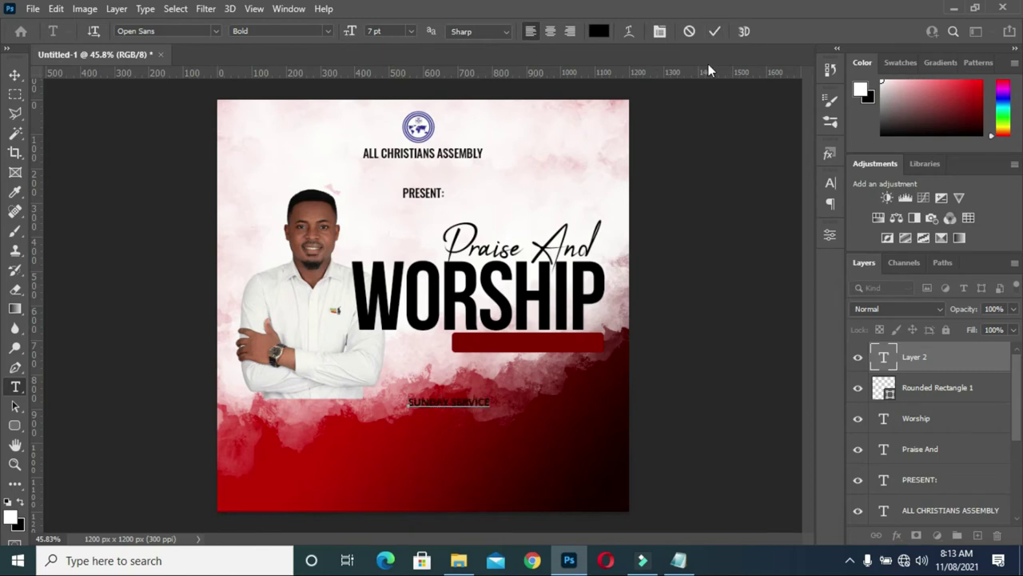
left_click(714, 32)
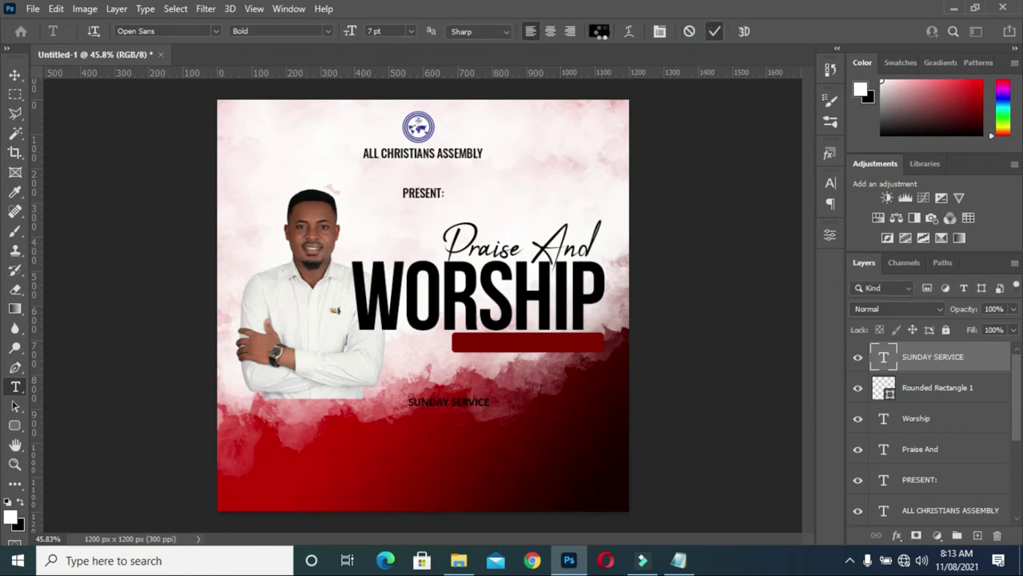
Set the SUNDAY SERVICE text colour to white (#ffffff).
left_click(599, 32)
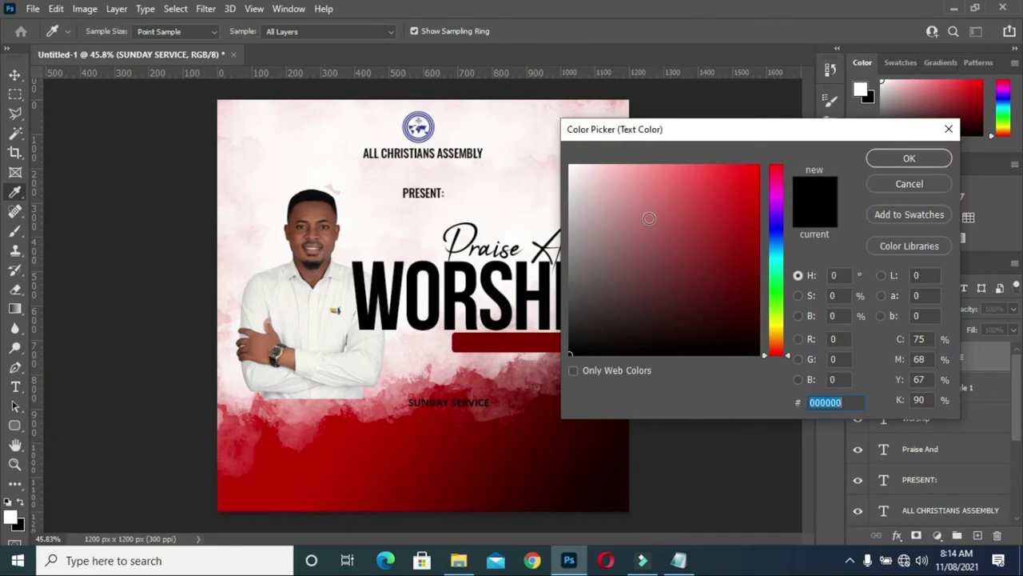
left_click_drag(613, 205, 570, 166)
left_click(909, 158)
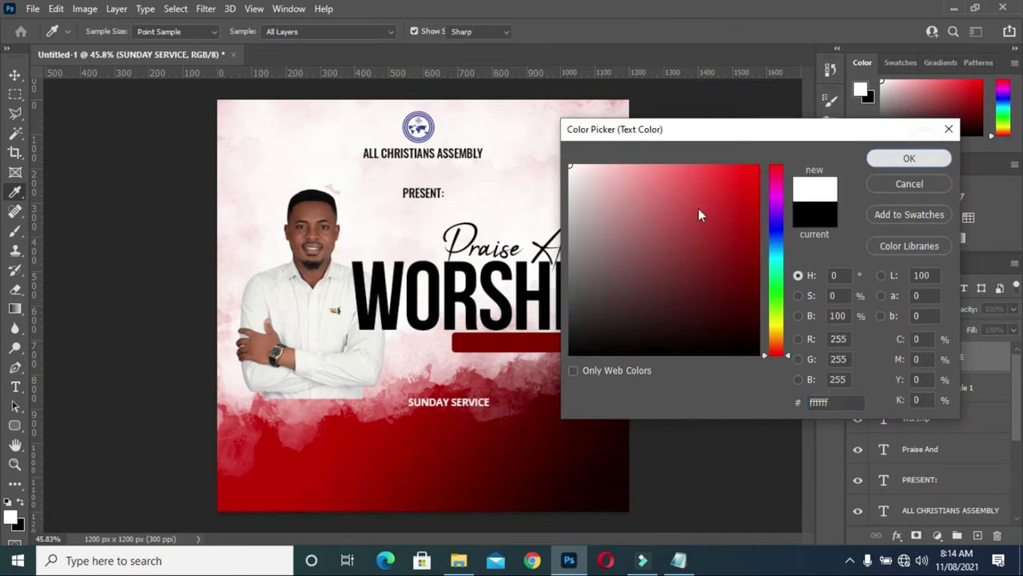
Enlarge SUNDAY SERVICE, move it onto the red bar, and align their centers.
left_click(14, 74)
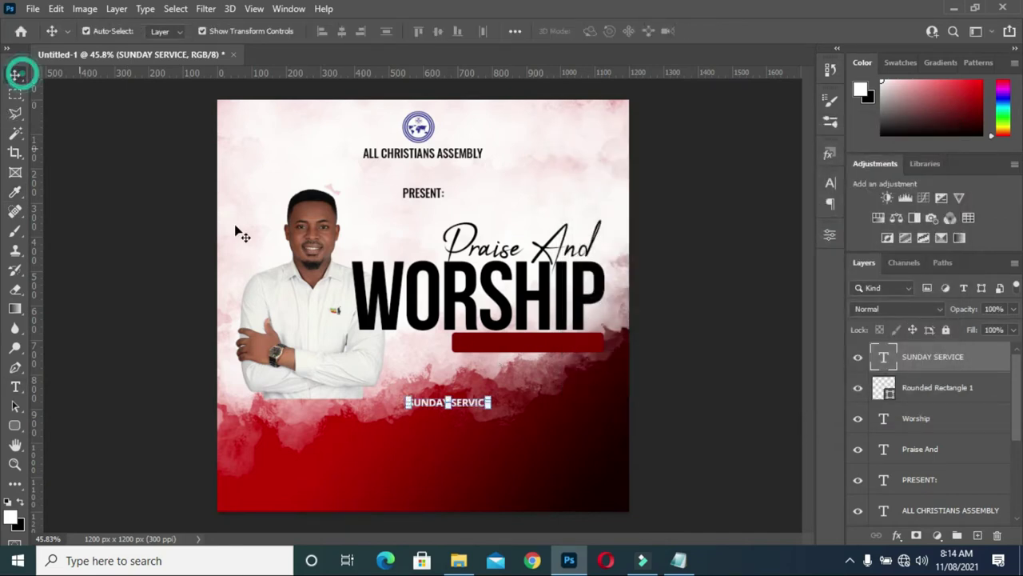
mouse_move(462, 404)
left_mouse_down()
mouse_move(518, 340)
mouse_move(590, 368)
mouse_move(550, 350)
left_mouse_up()
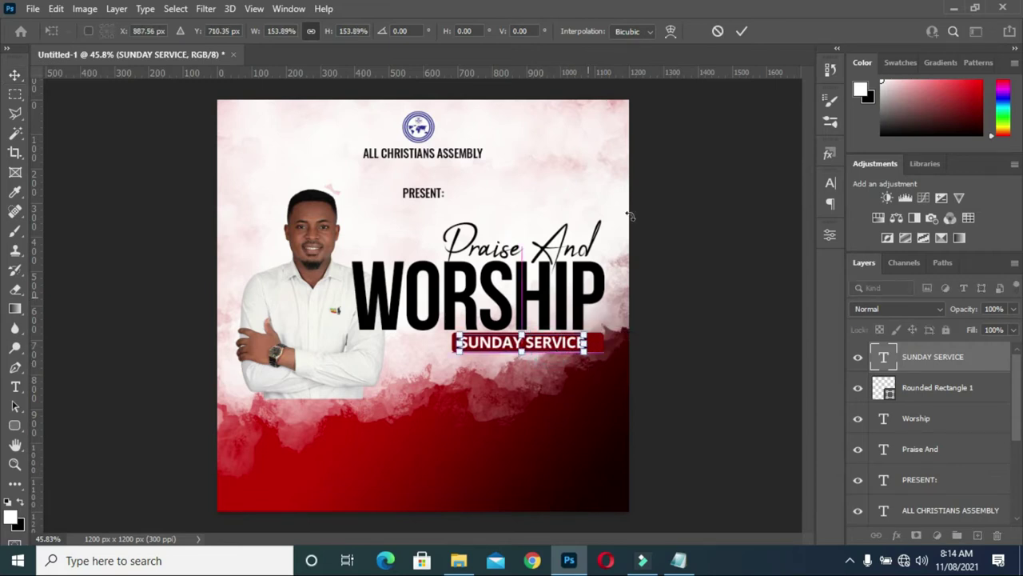
left_click(742, 32)
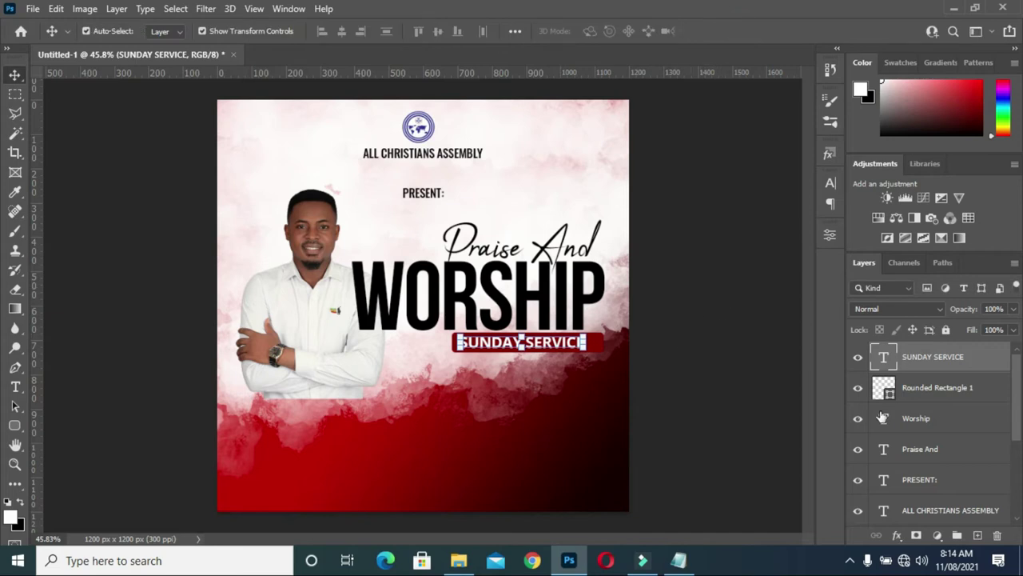
left_click(915, 387, "shift")
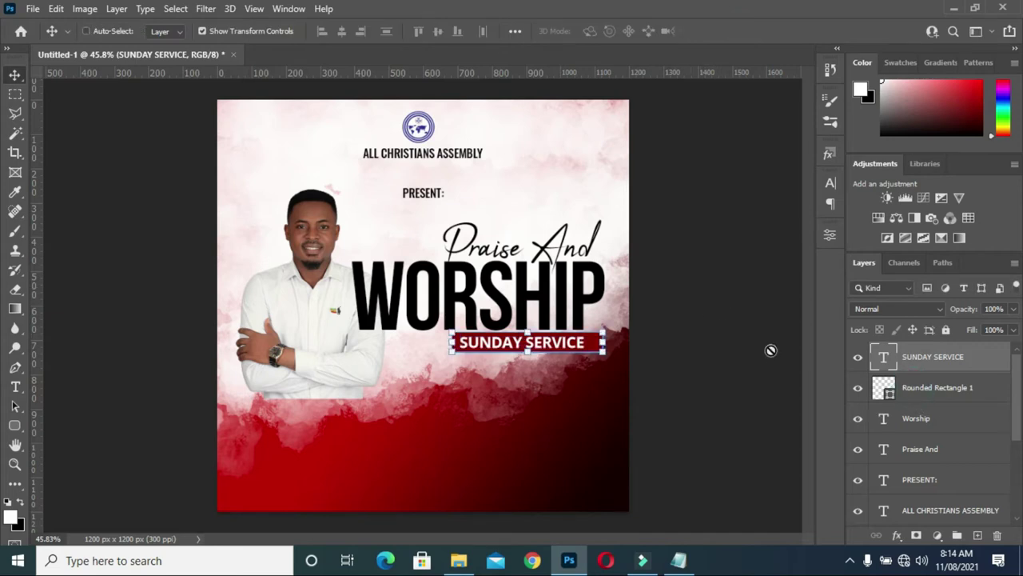
left_click(901, 355, "shift")
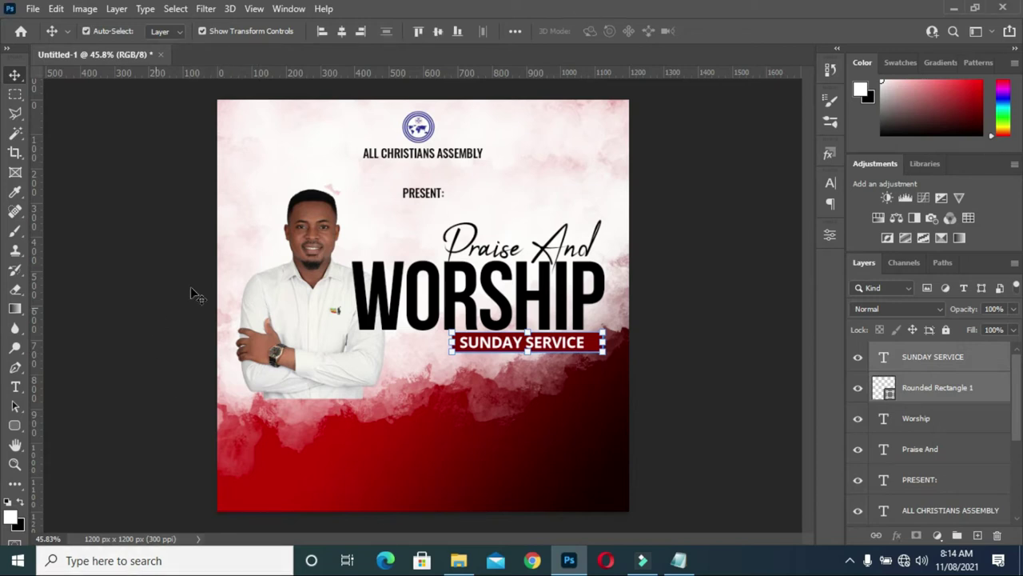
left_click(342, 32)
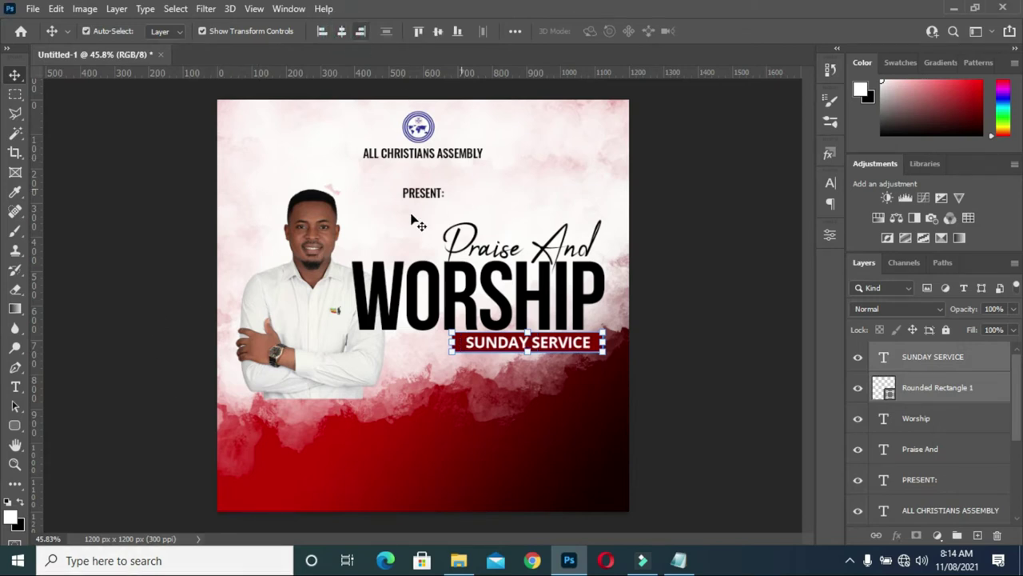
left_click(164, 272)
left_click(709, 324)
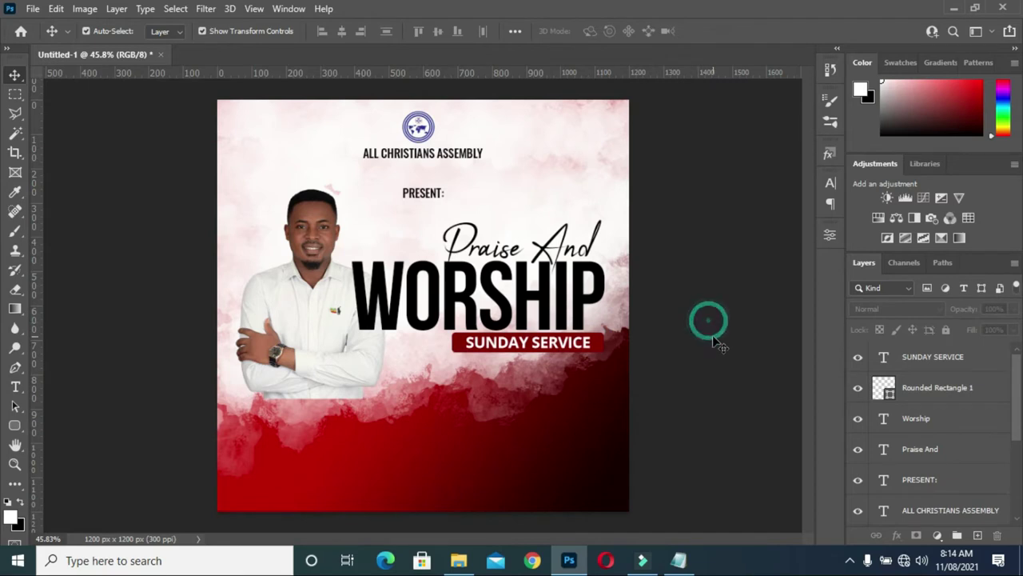
left_click(678, 560)
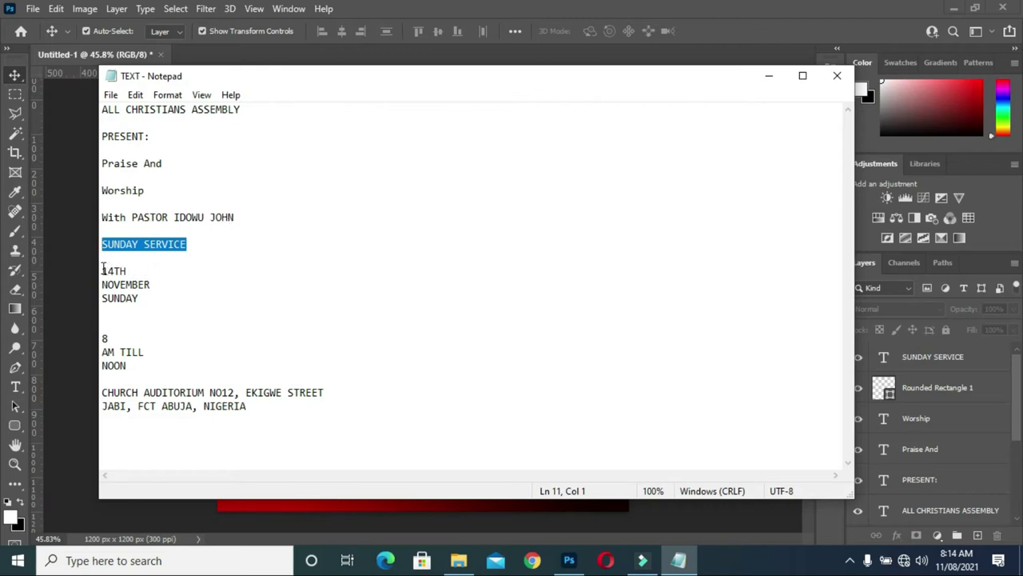
Select the date 14TH in the Notepad notes, then minimize Notepad.
left_click_drag(104, 270, 139, 269)
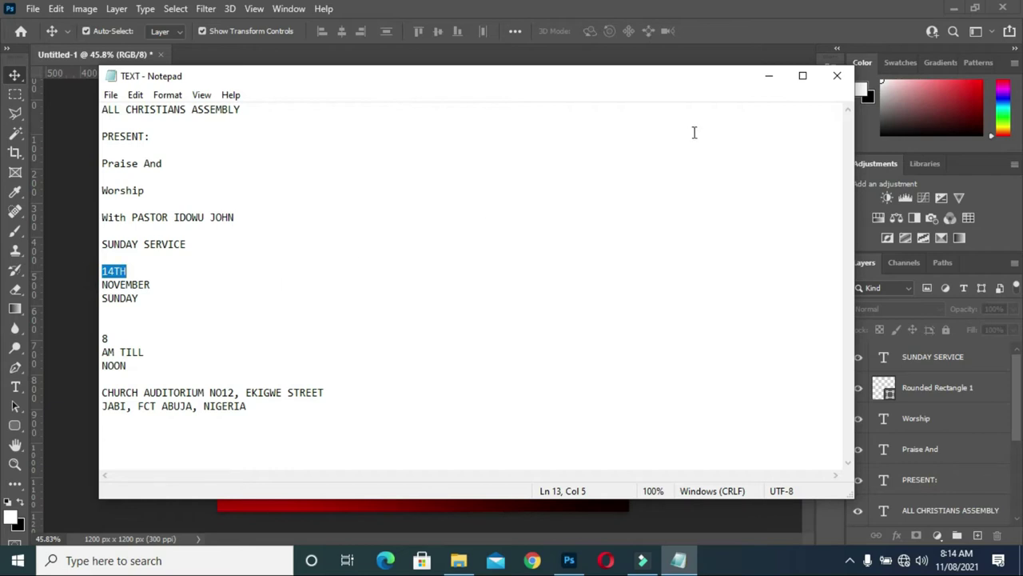
left_click(769, 76)
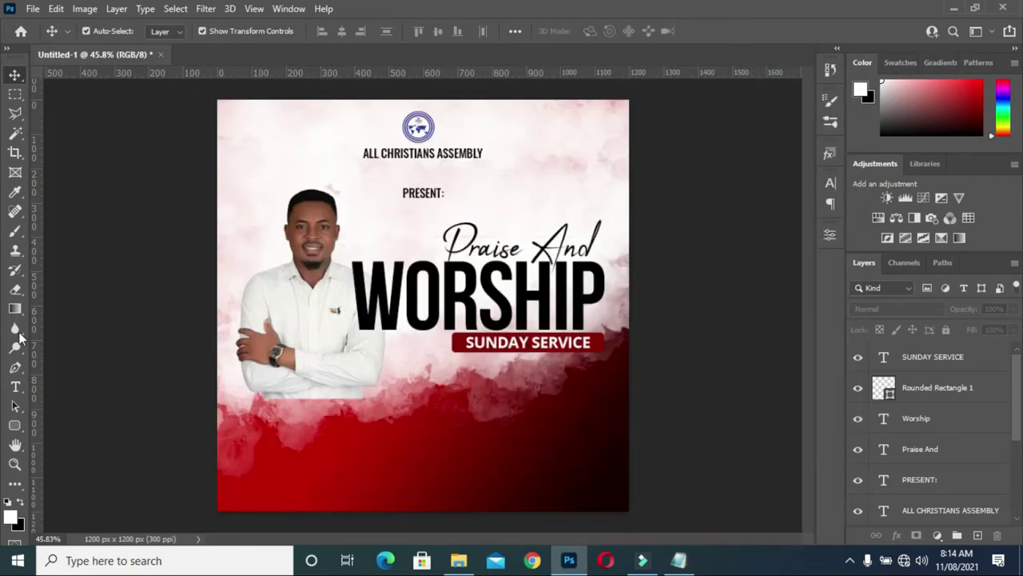
Draw a rounded rectangle below SUNDAY SERVICE with no fill and a white outline.
left_click(14, 426)
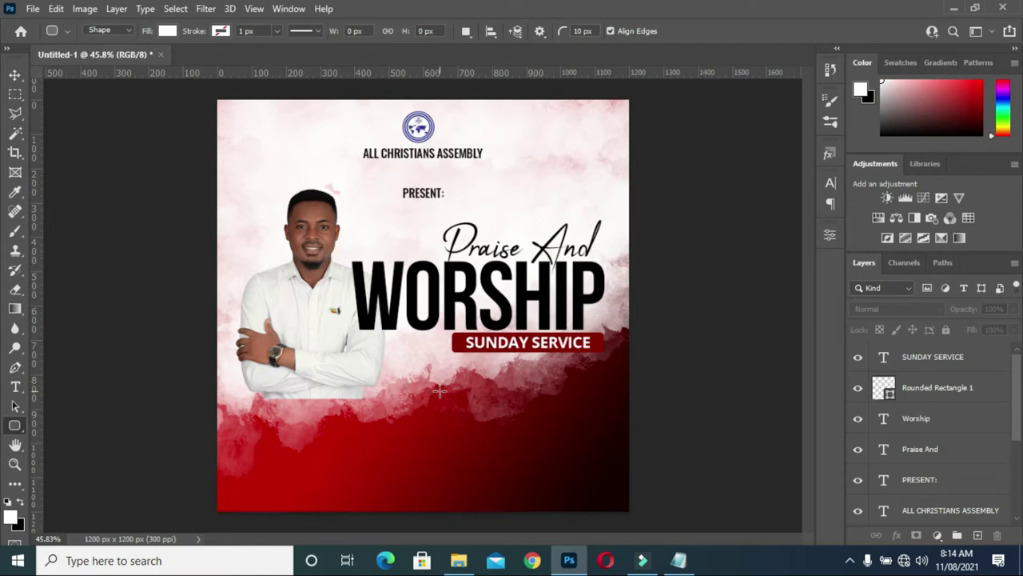
left_click_drag(441, 391, 601, 432)
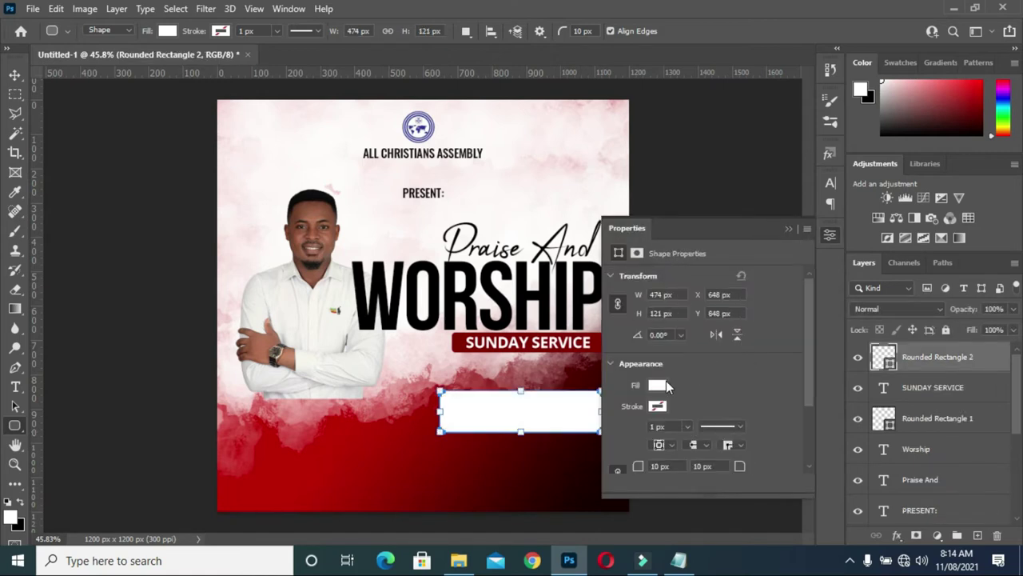
left_click(663, 384)
left_click(628, 319)
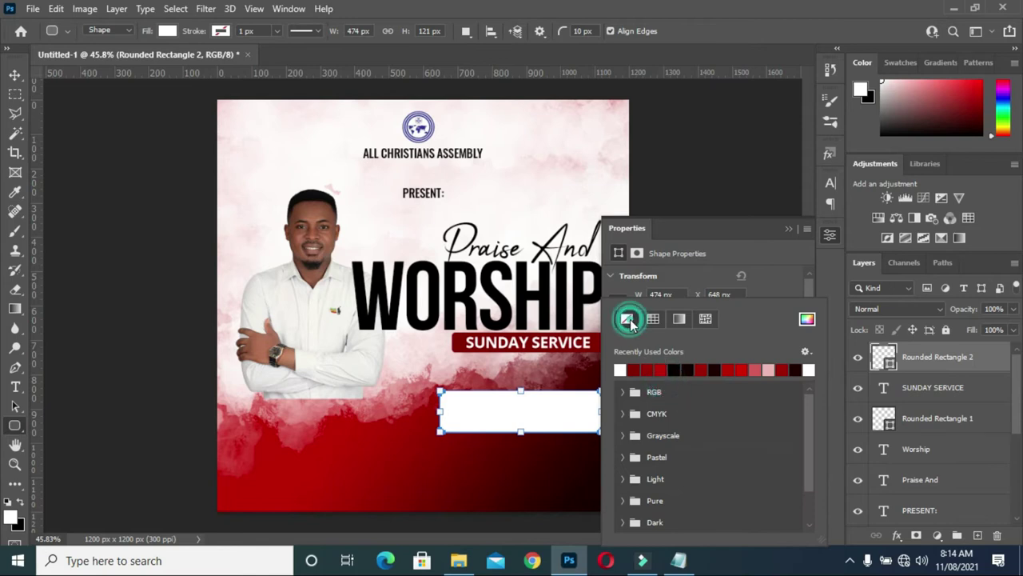
left_click(776, 277)
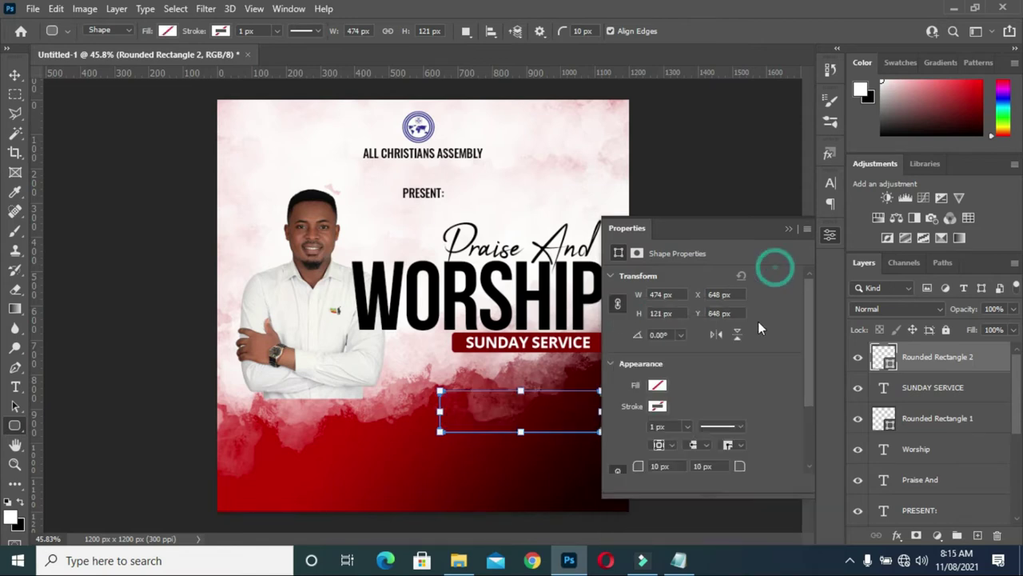
left_click(655, 406)
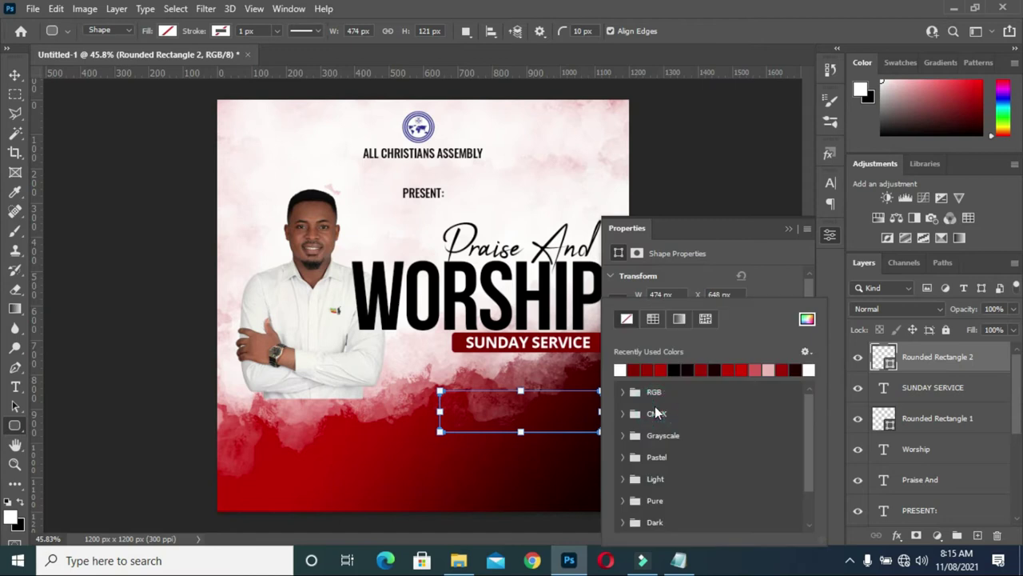
left_click(782, 278)
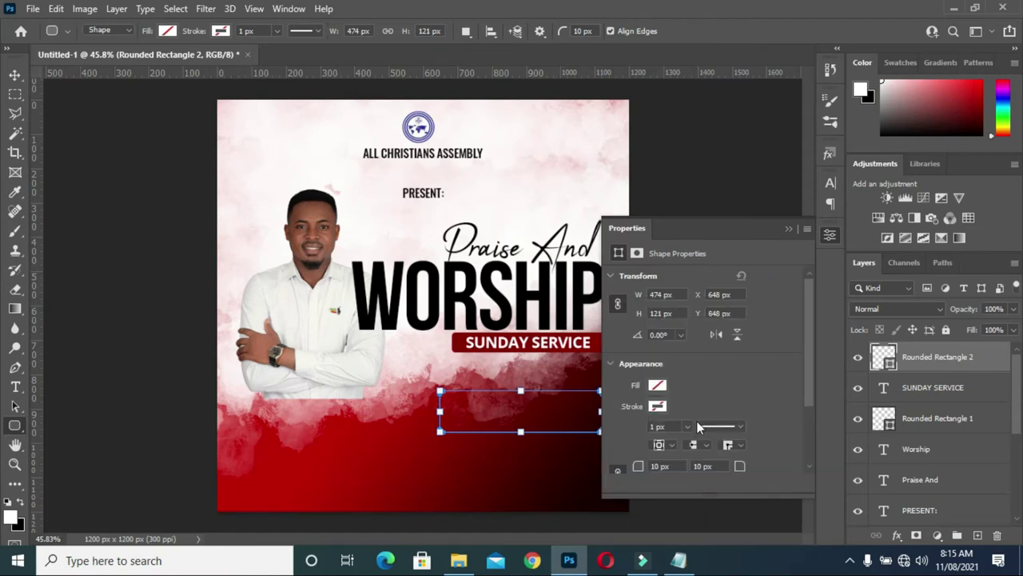
left_click(657, 406)
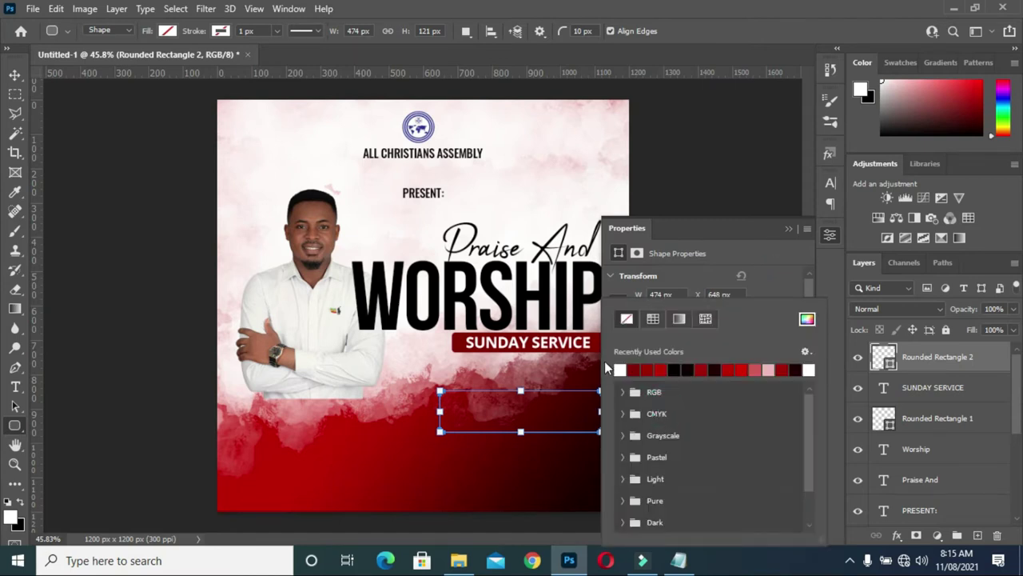
left_click(764, 275)
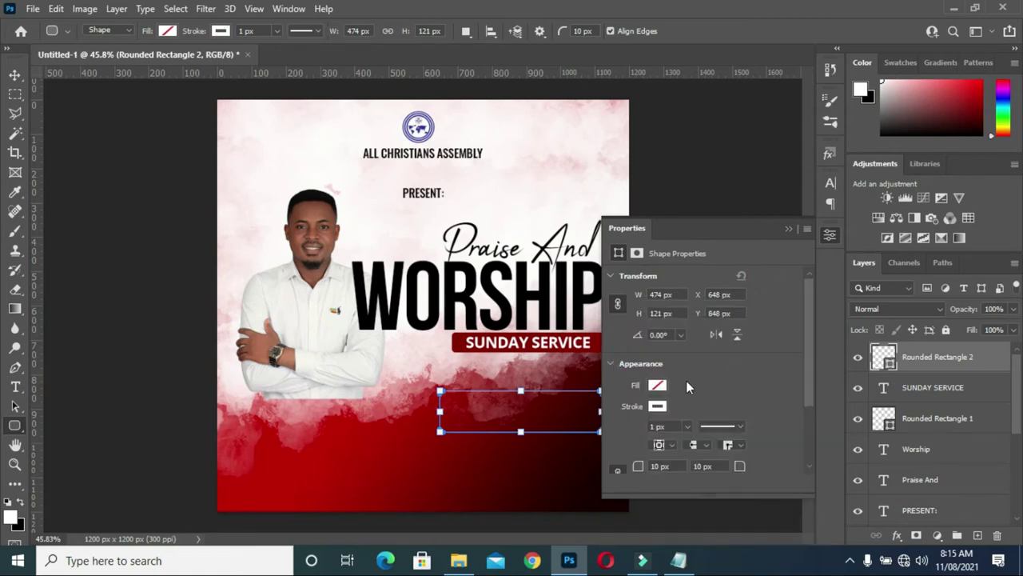
left_click(686, 427)
left_click_drag(689, 446, 691, 446)
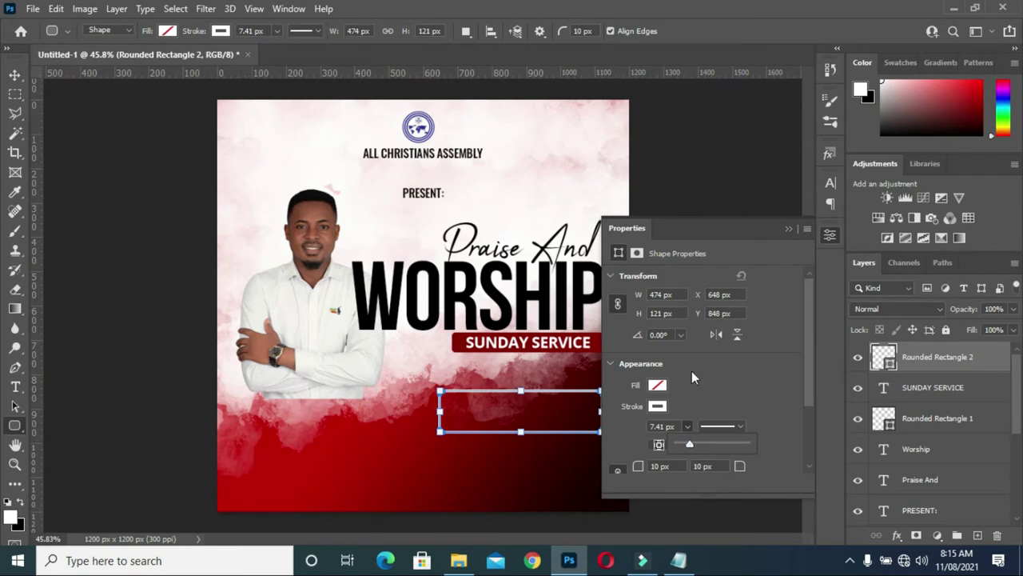
left_click(806, 220)
Round the box's corners further and set its outline thickness to 5 px.
left_click(14, 74)
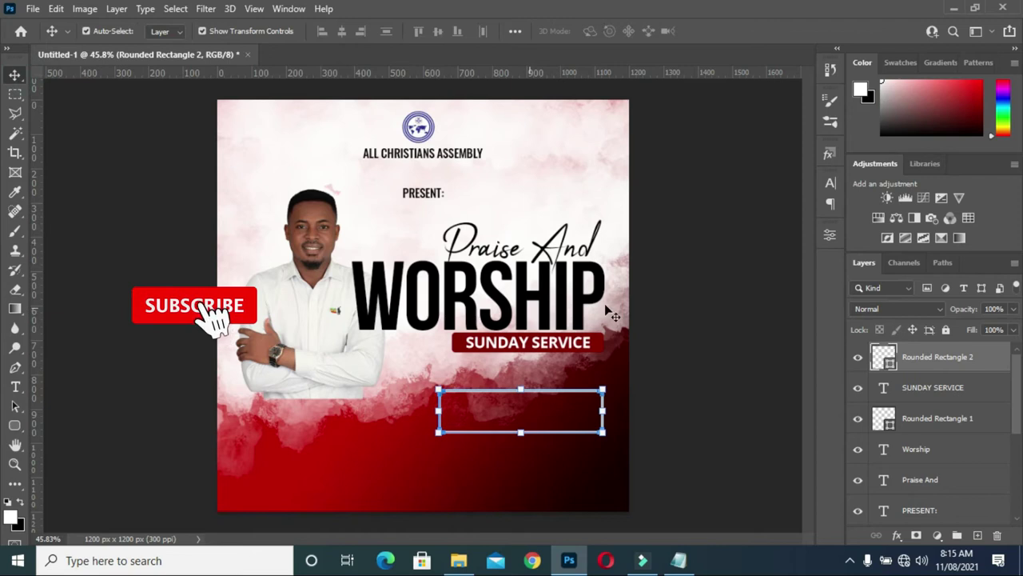
left_click(668, 298)
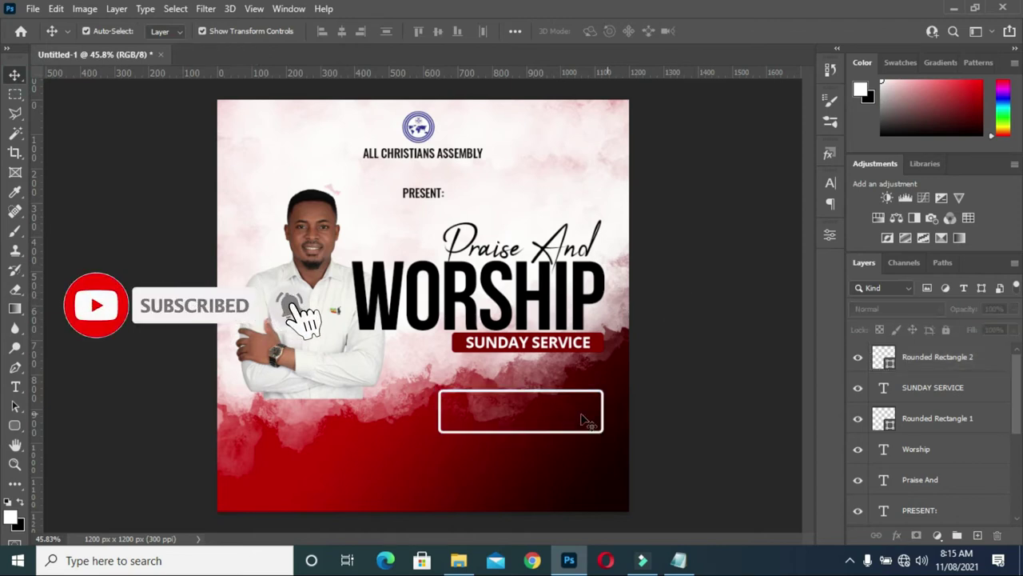
scroll(472, 417, "up", 3)
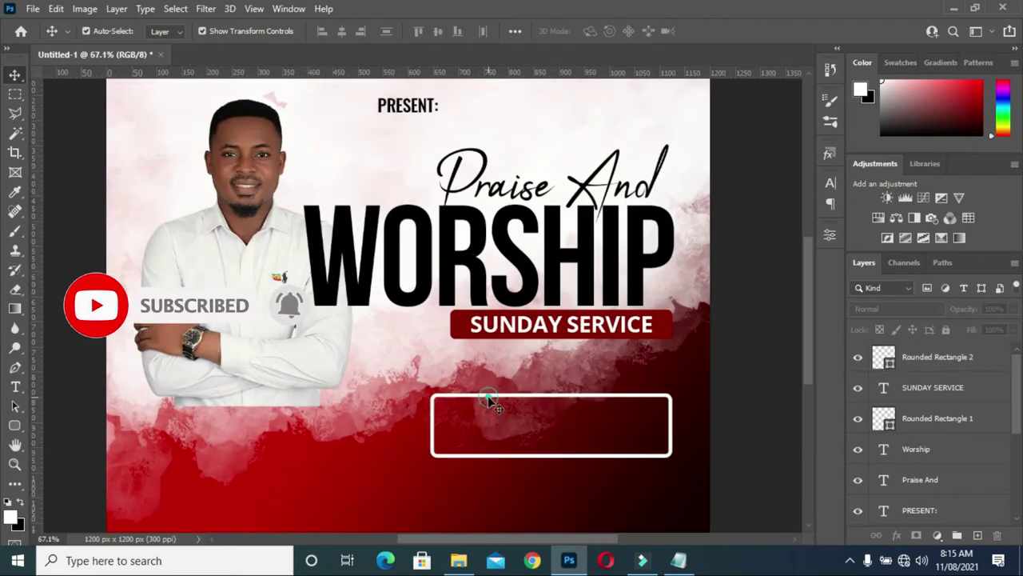
left_click(487, 397)
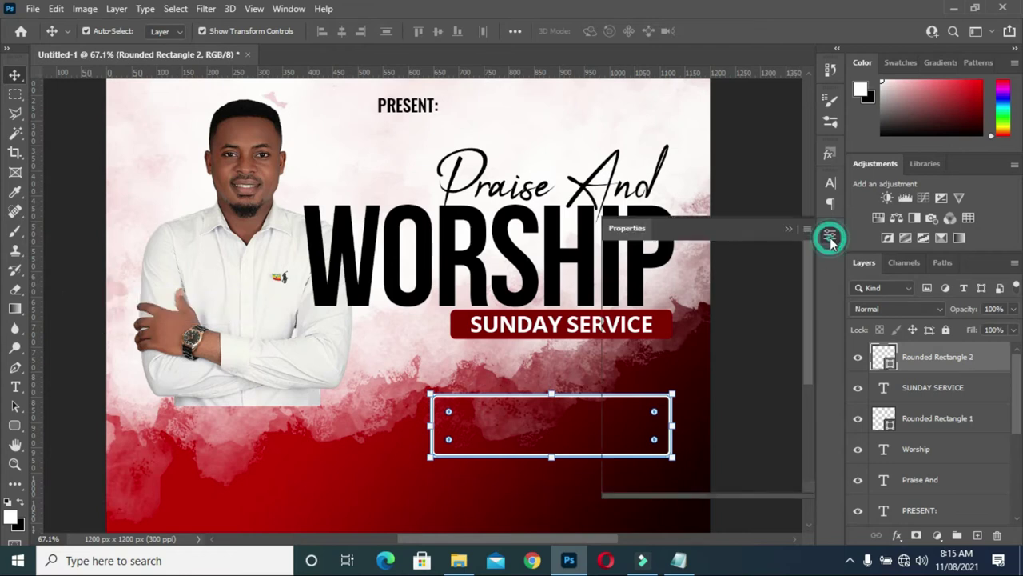
left_click(830, 234)
left_click_drag(737, 465, 744, 467)
left_click(687, 427)
left_click_drag(688, 444, 687, 449)
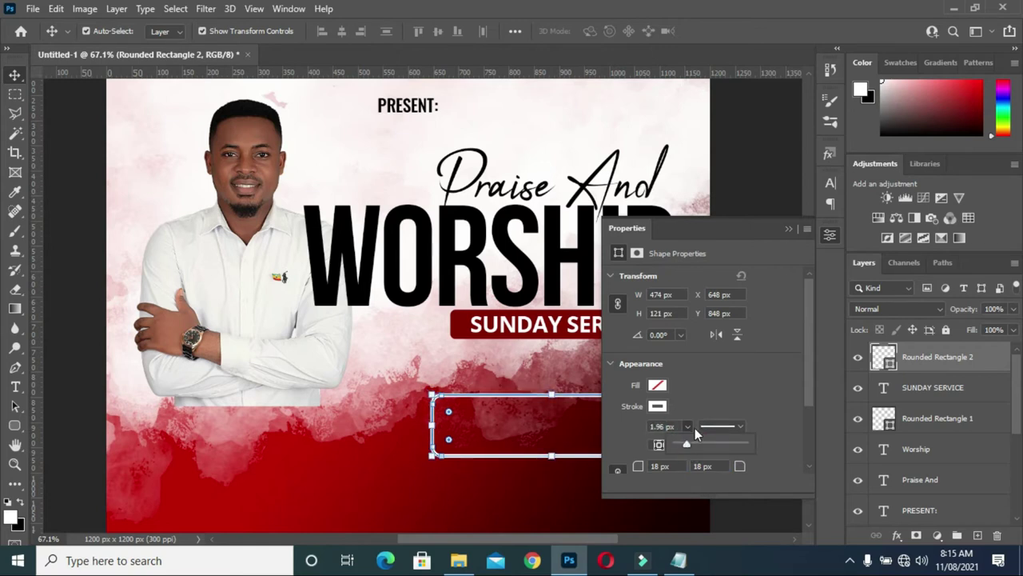
left_click(662, 426)
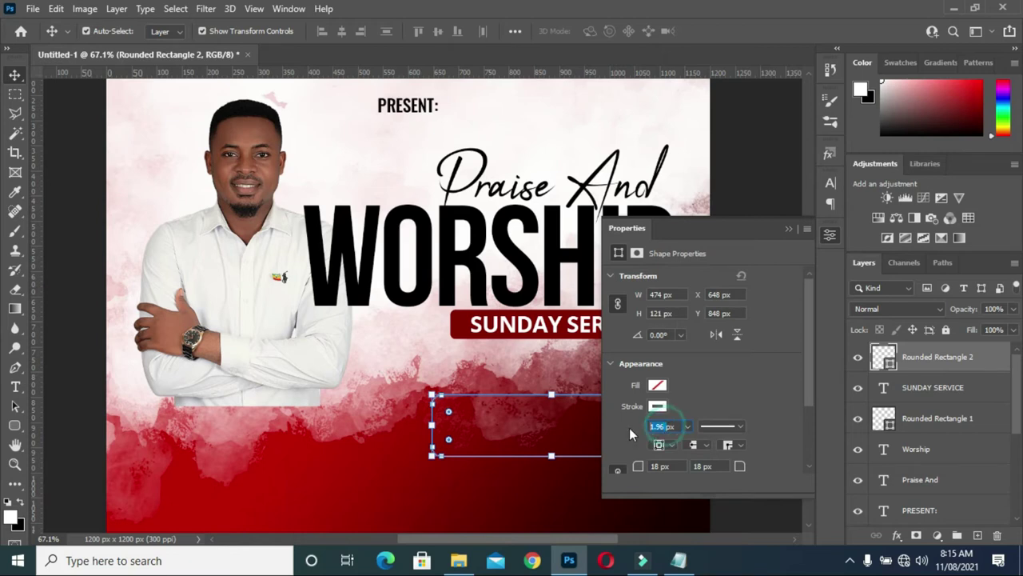
type("5")
key("Return")
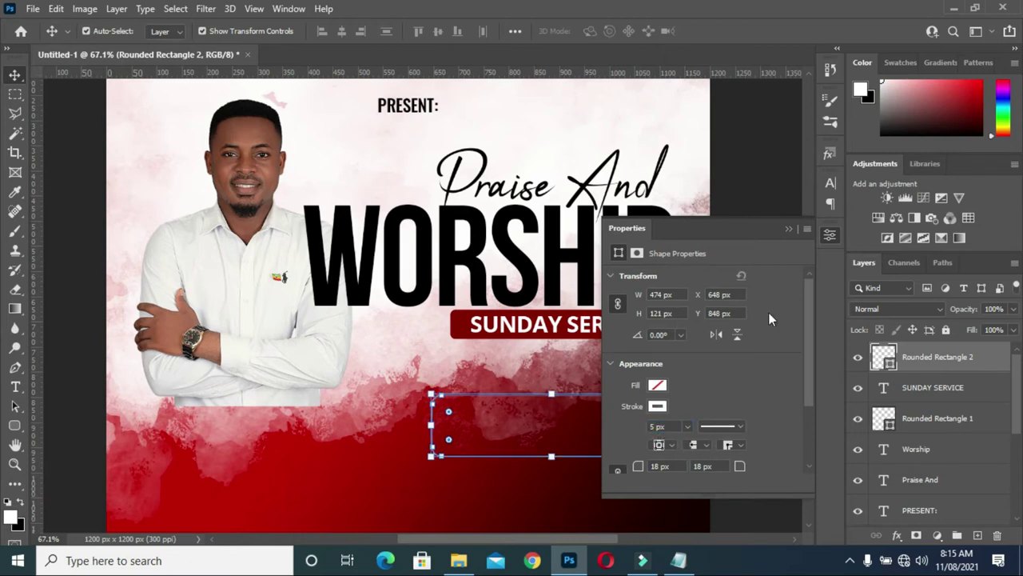
left_click(807, 230)
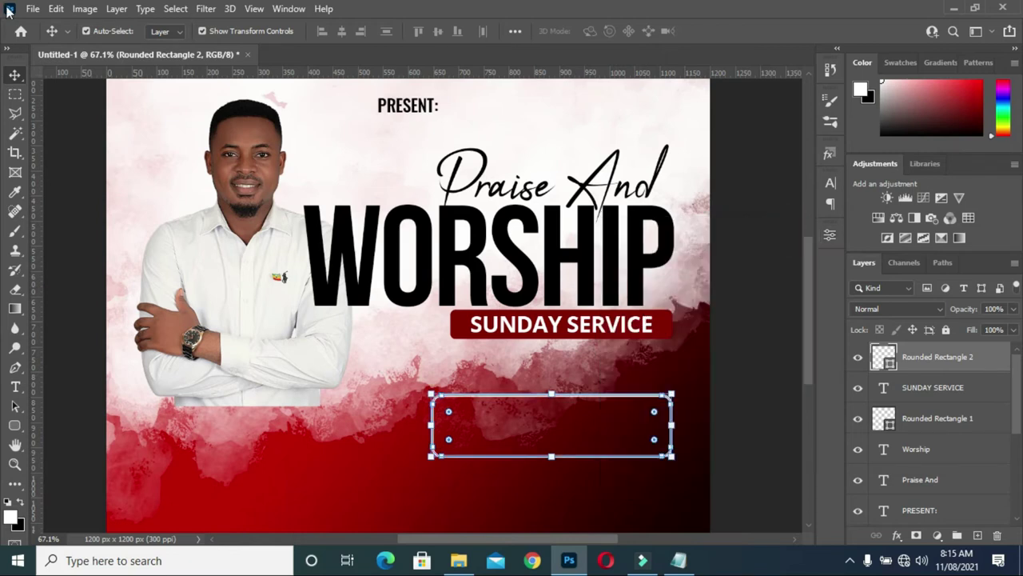
Deselect the box, zoom out, and check the Notepad notes before hiding them.
left_click(79, 117)
scroll(520, 346, "down", 3)
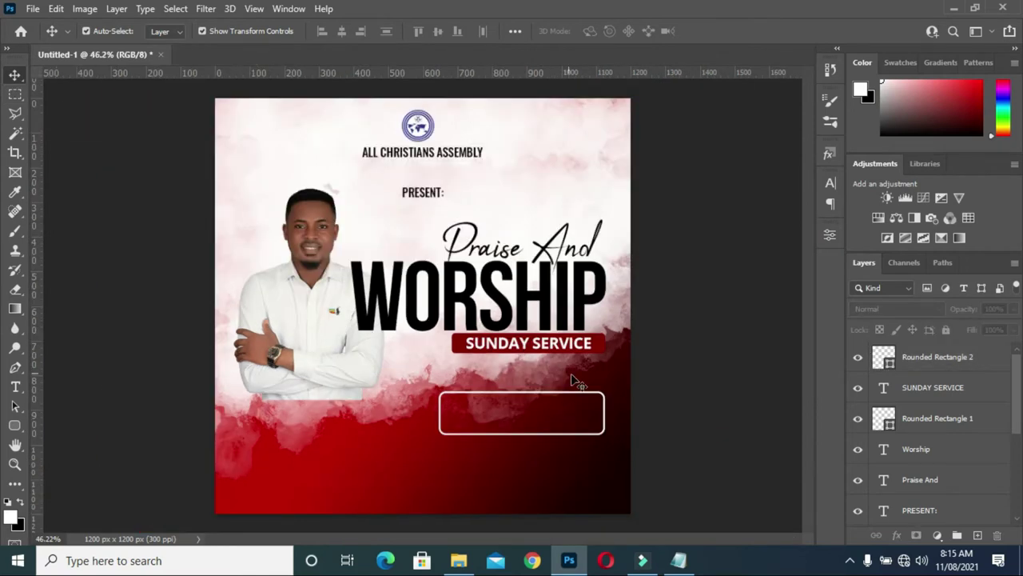
scroll(551, 396, "down", 1)
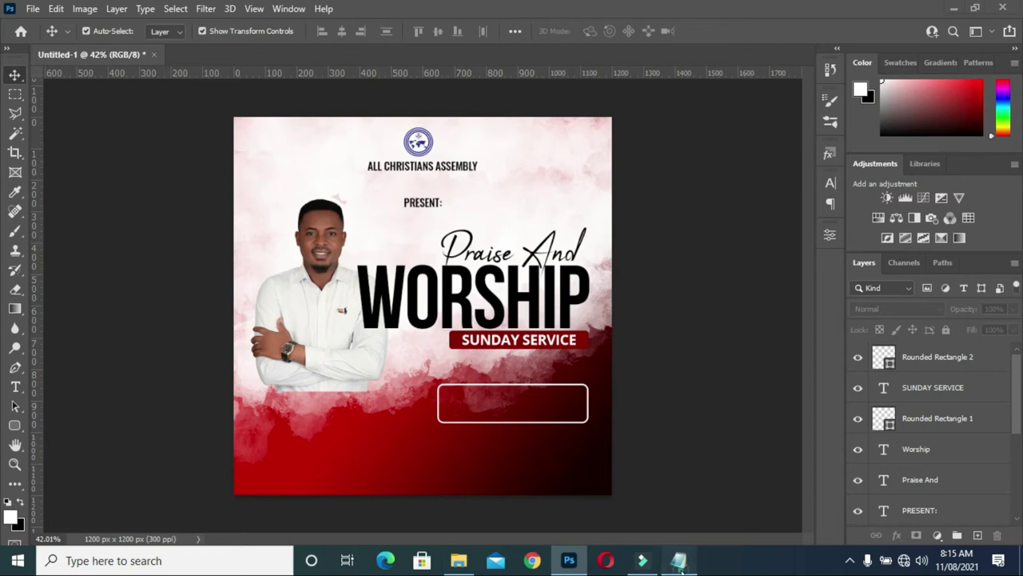
left_click(678, 560)
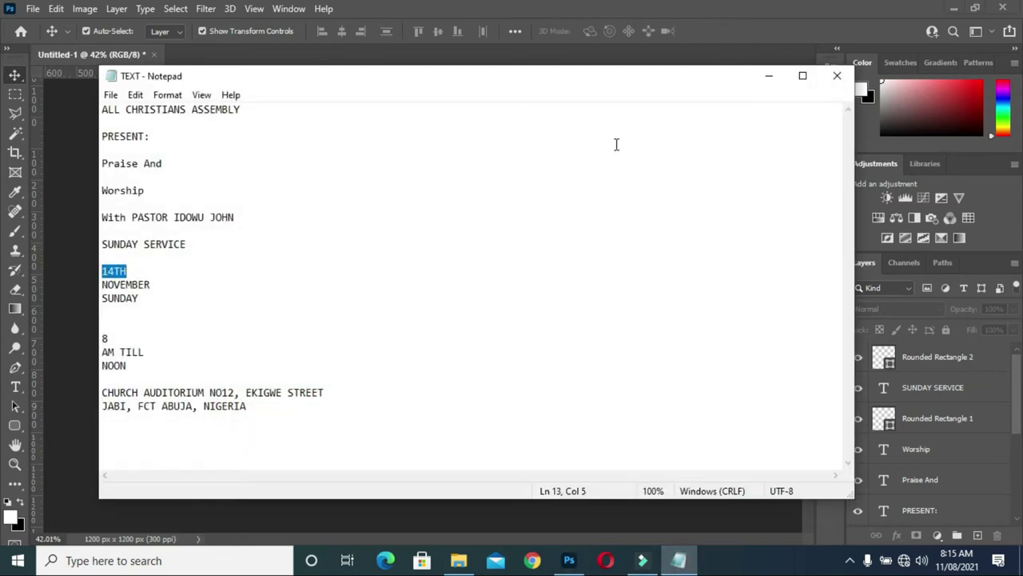
left_click(769, 76)
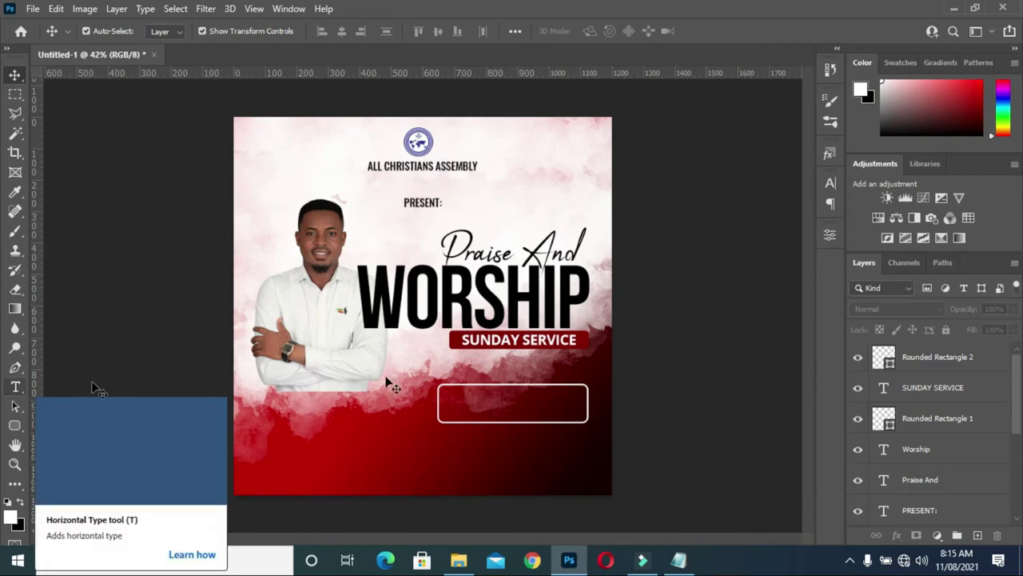
Duplicate SUNDAY SERVICE, enlarge the copy slightly, and place it inside the outlined box.
left_click(16, 387)
triple_click(564, 346)
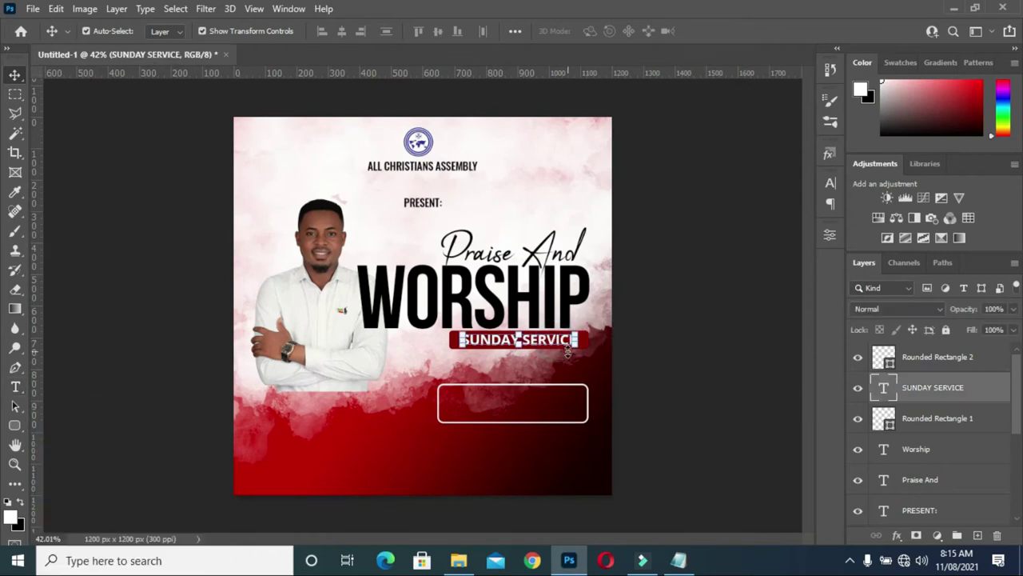
key("ctrl")
key("ctrl+j")
key("ctrl+t")
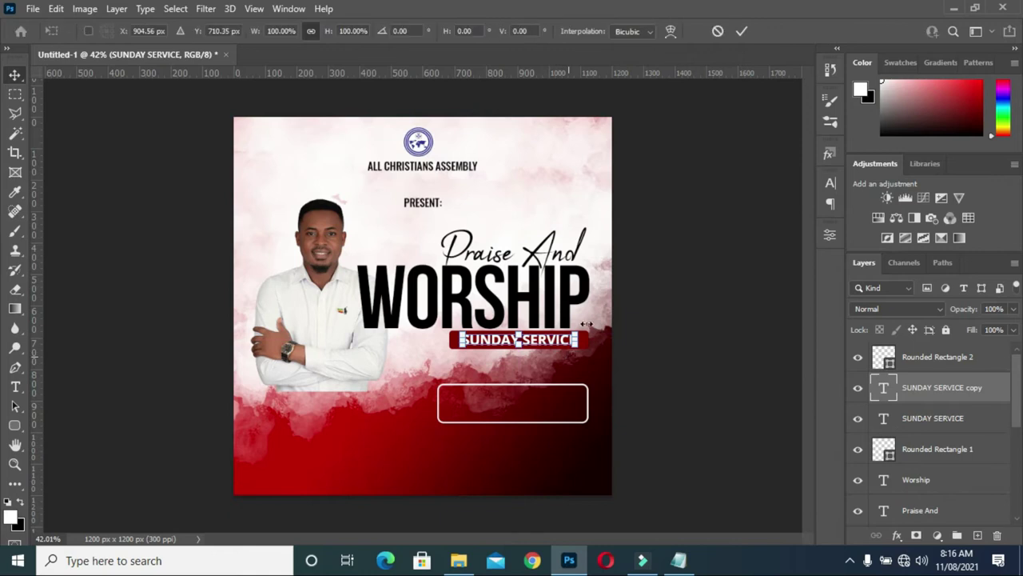
left_click_drag(577, 346, 592, 349)
left_click(923, 386)
left_click_drag(919, 361, 917, 344)
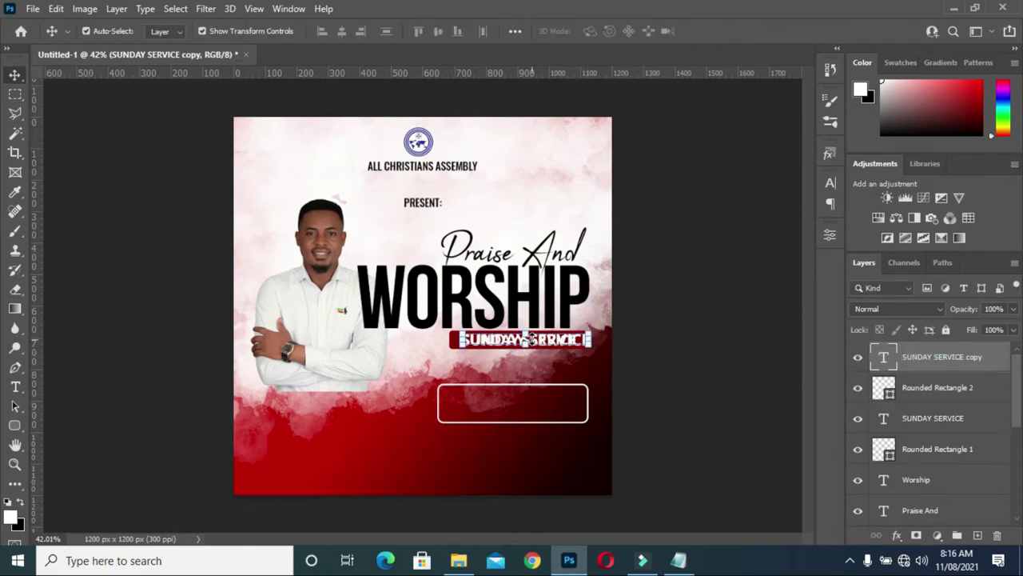
left_click_drag(547, 342, 485, 412)
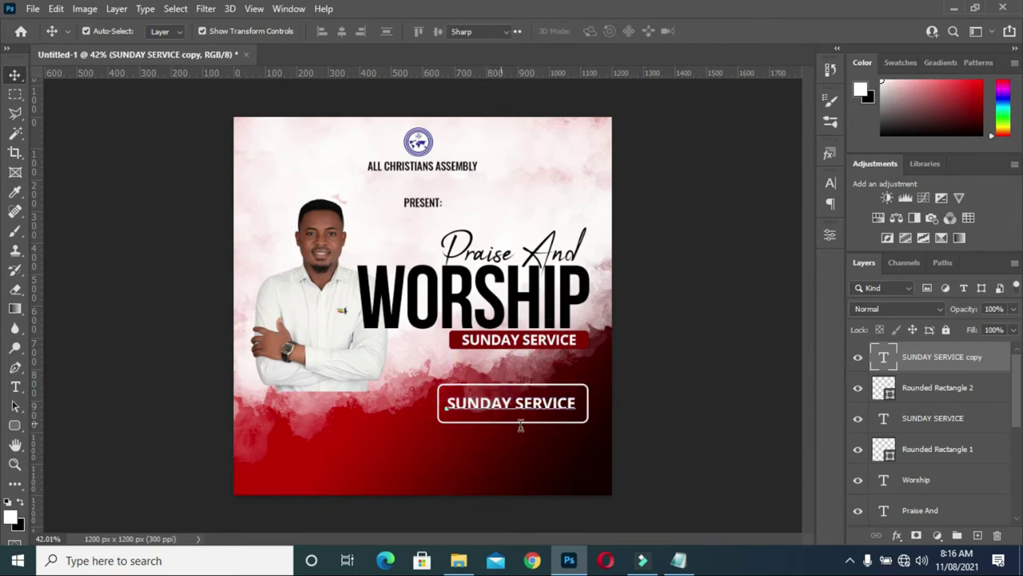
Retype the copied text as 14TH and commit it.
key("t")
key("ctrl+a")
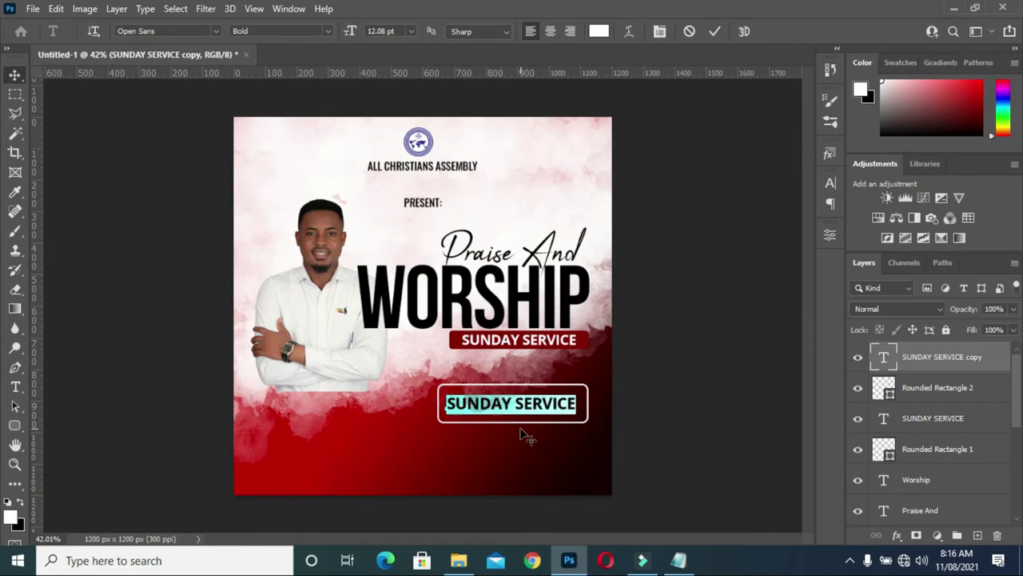
left_click(531, 432)
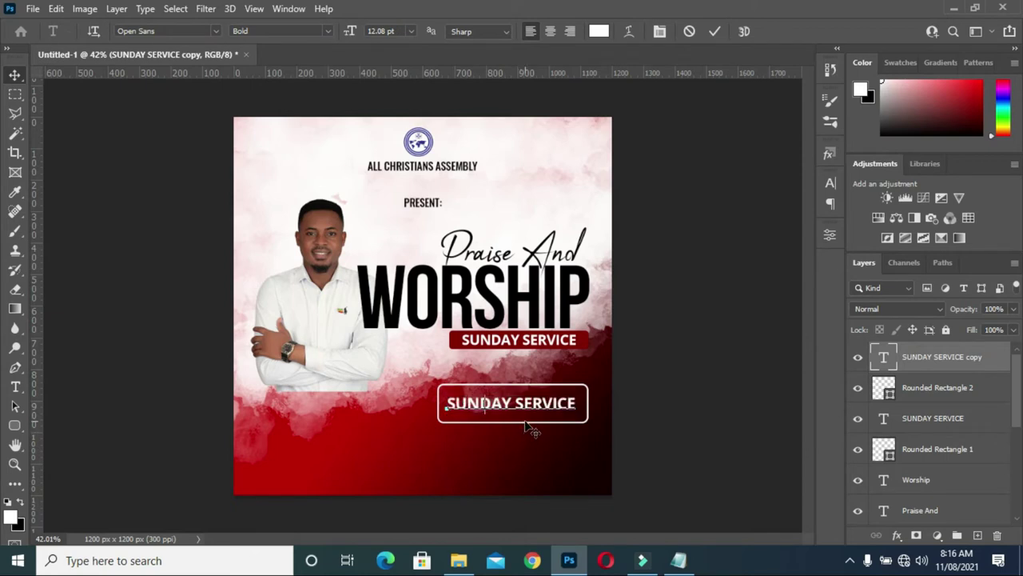
type("14TH")
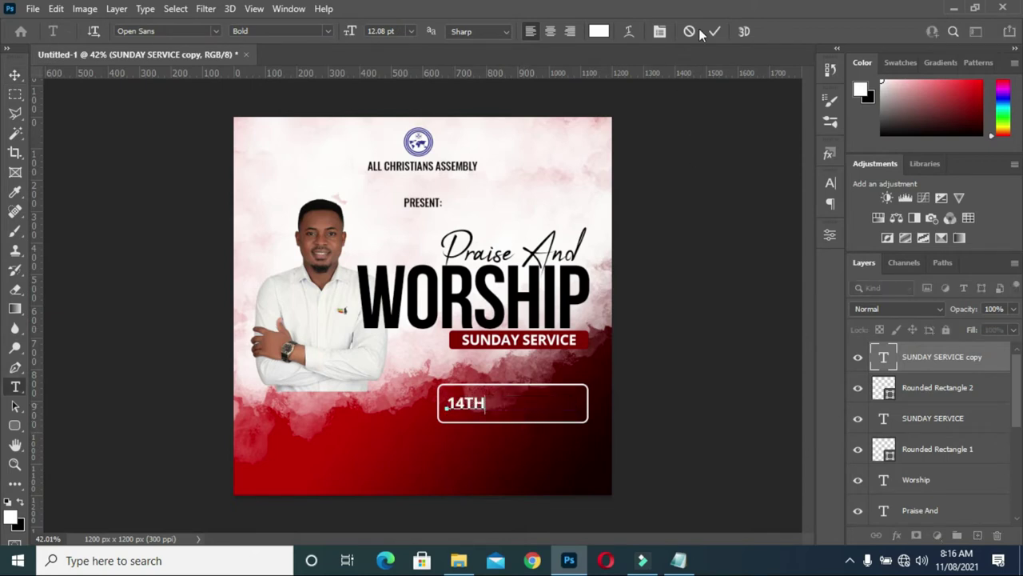
left_click(715, 31)
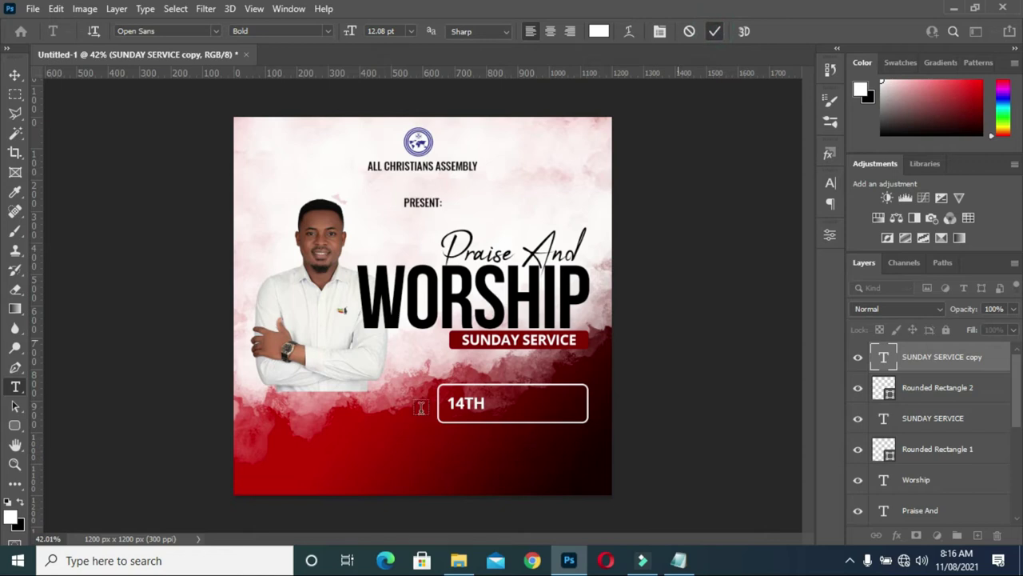
scroll(420, 408, "up", 2)
left_click(15, 74)
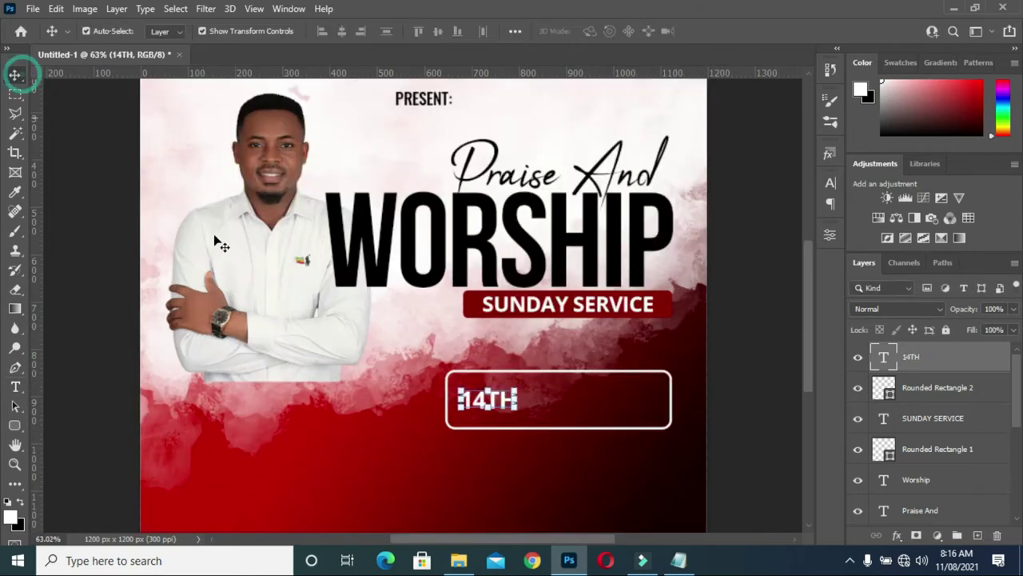
Enlarge the 14TH text to about 168%.
scroll(434, 383, "up", 1)
scroll(411, 365, "up", 1)
scroll(398, 353, "up", 1)
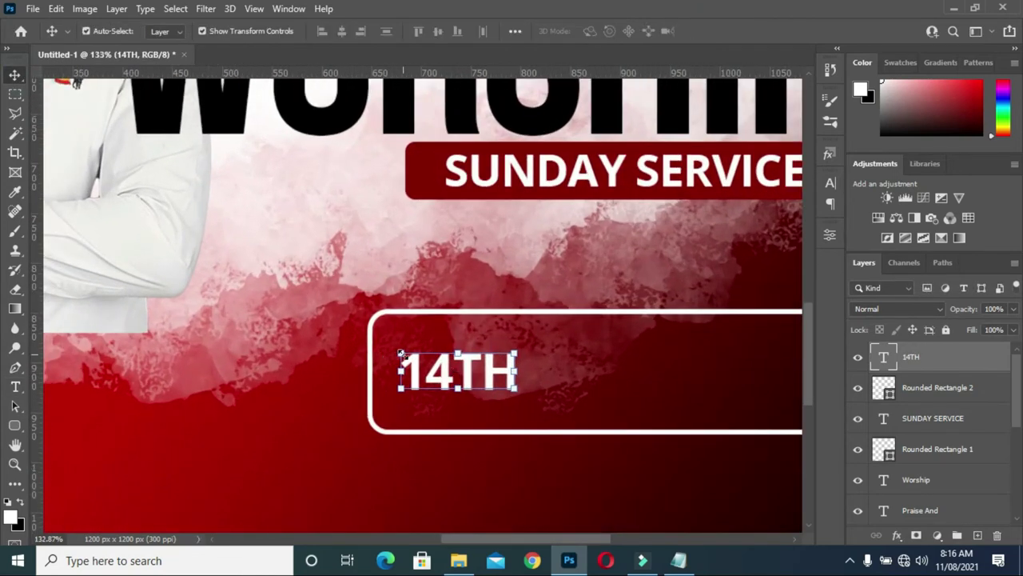
left_click_drag(402, 353, 375, 329)
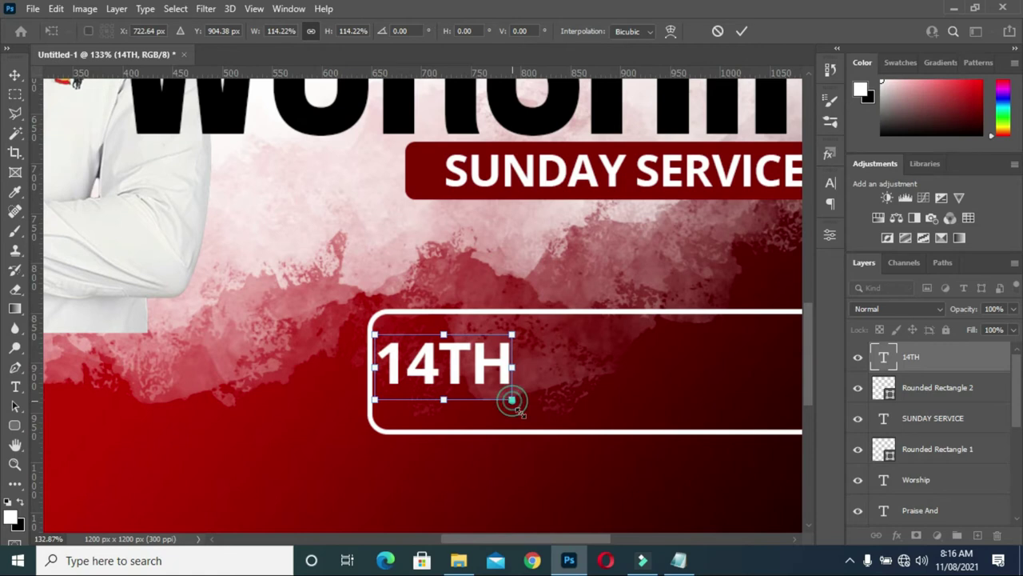
left_click_drag(512, 399, 558, 437)
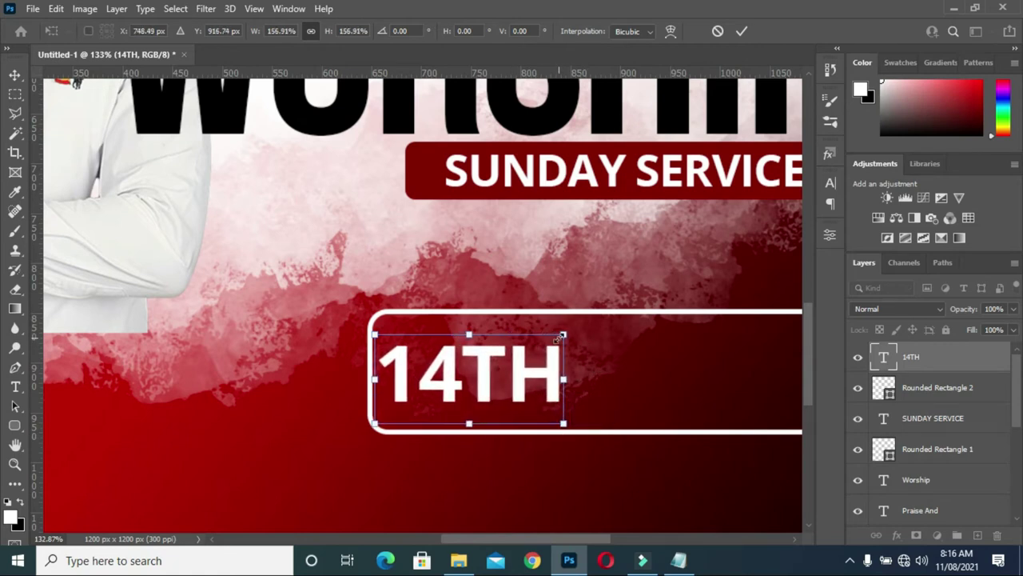
left_click_drag(563, 334, 573, 319)
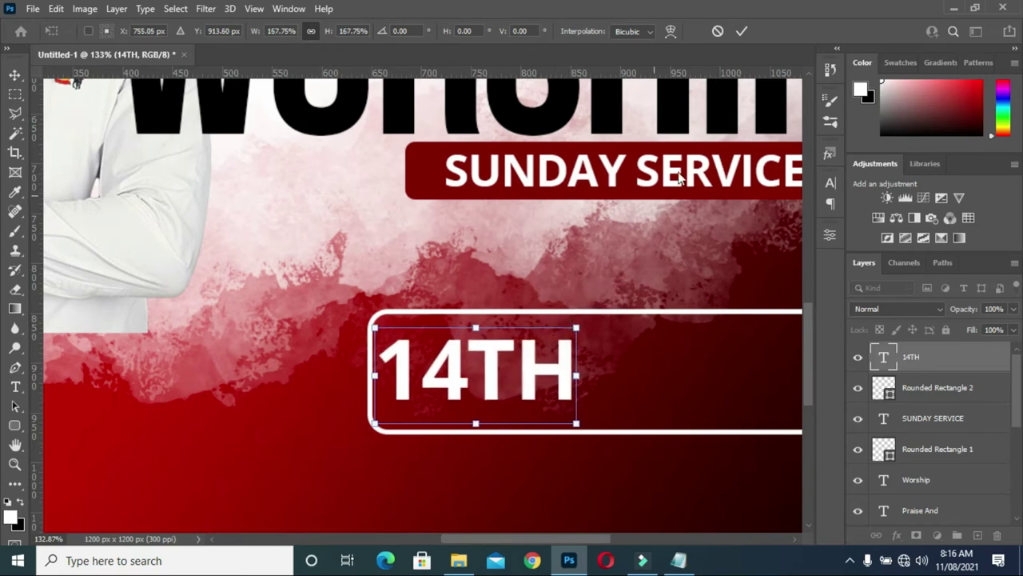
left_click(741, 31)
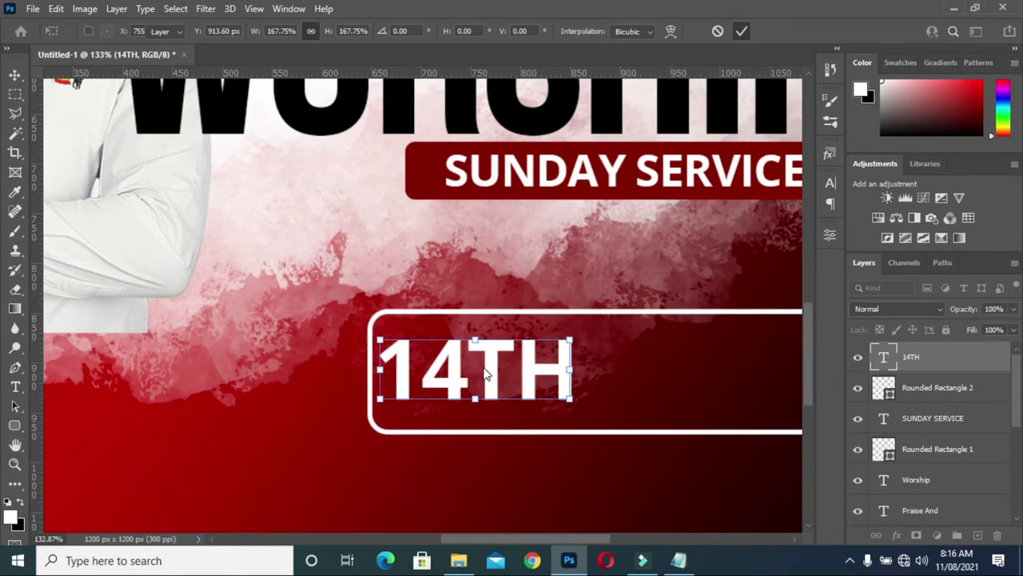
Widen the outlined box leftward to 121.71% and move 14TH to its left end.
scroll(471, 371, "down", 1)
scroll(446, 370, "down", 1)
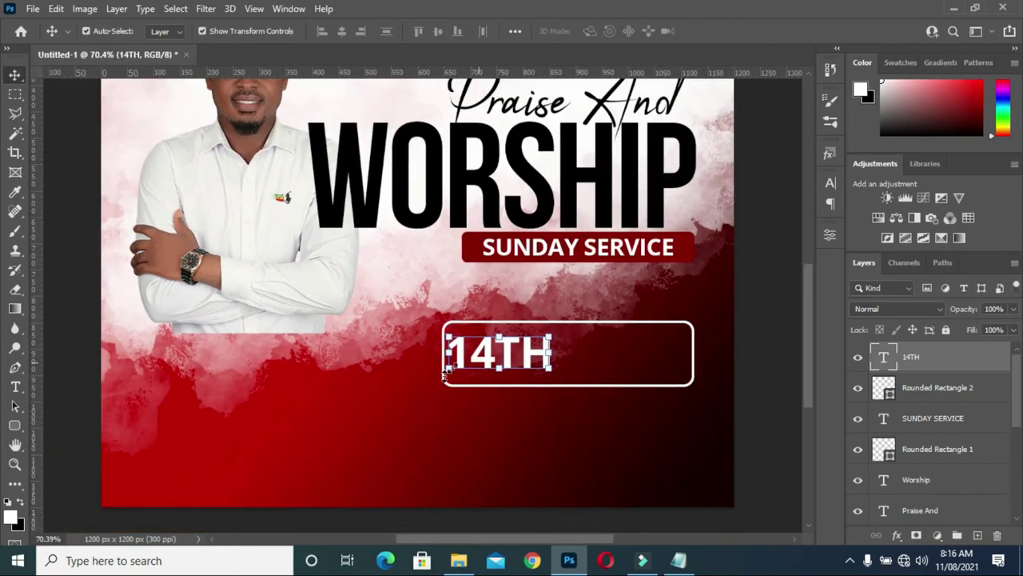
left_click(773, 368)
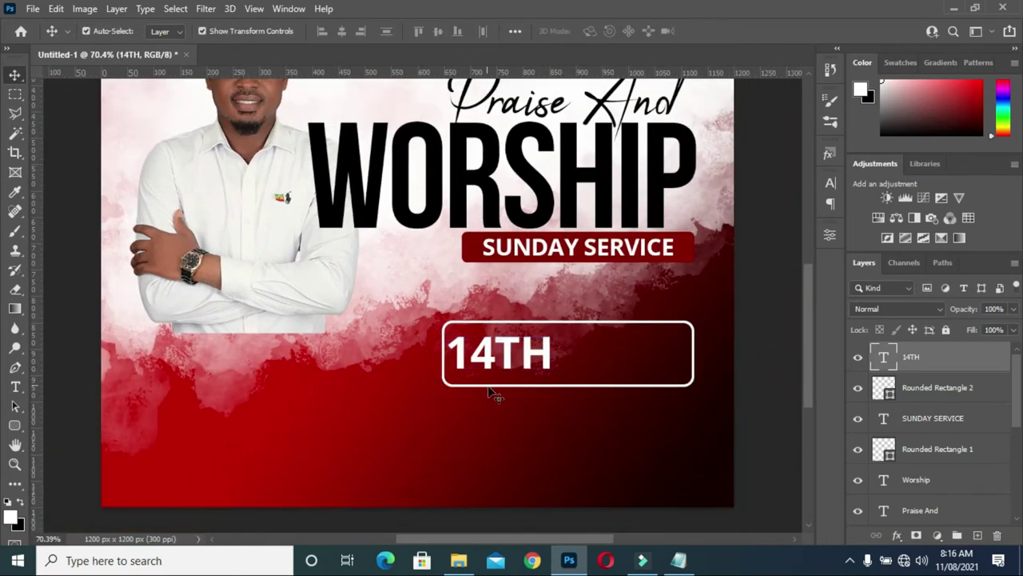
left_click(487, 385)
left_click_drag(443, 355, 387, 354)
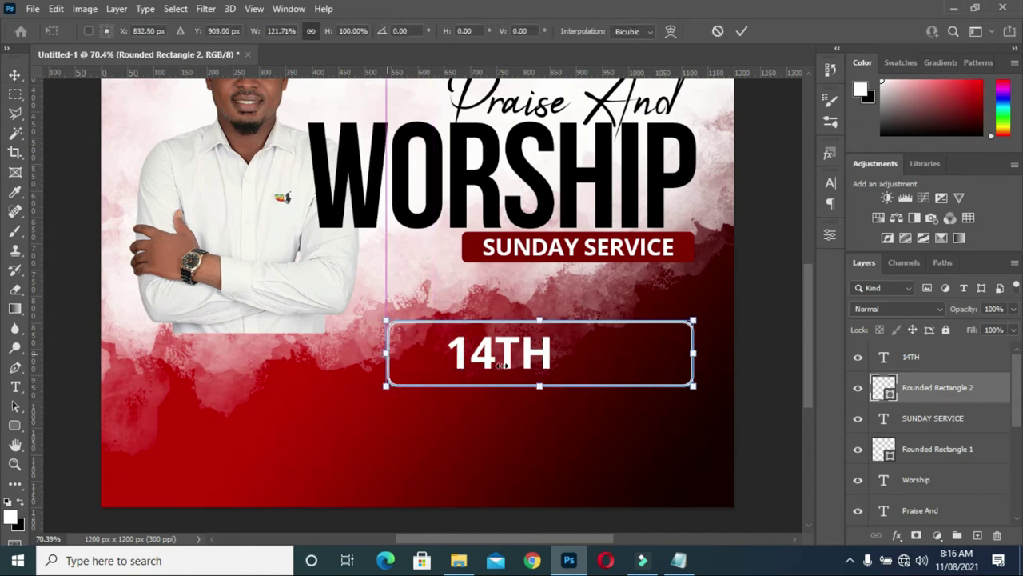
left_click(742, 305)
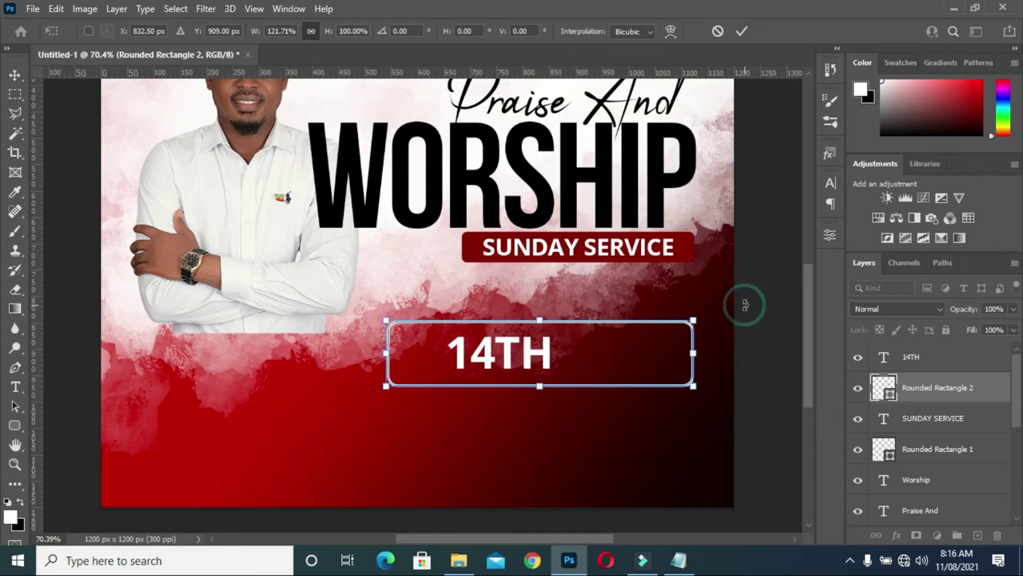
left_click_drag(485, 361, 431, 364)
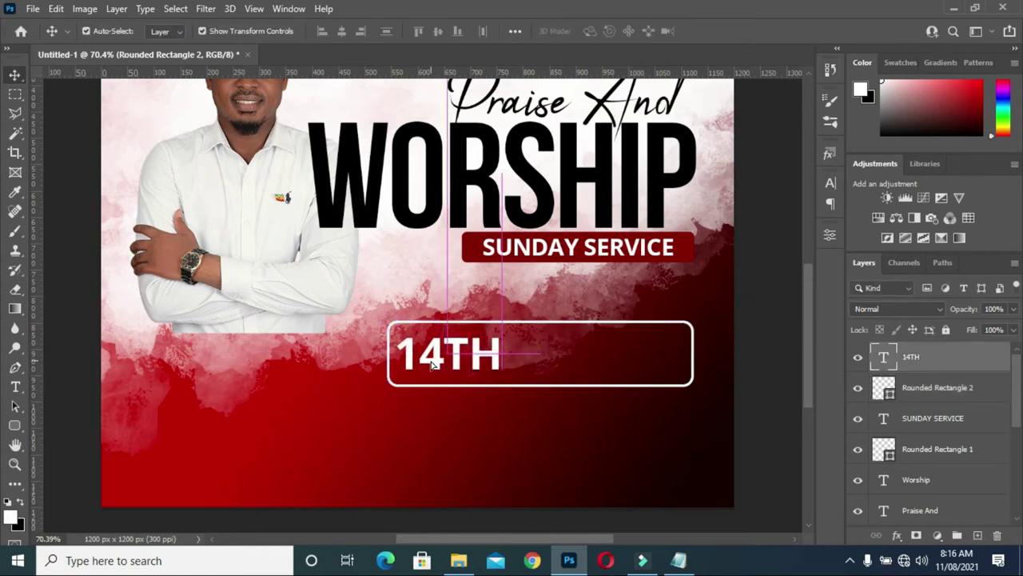
left_click(769, 344)
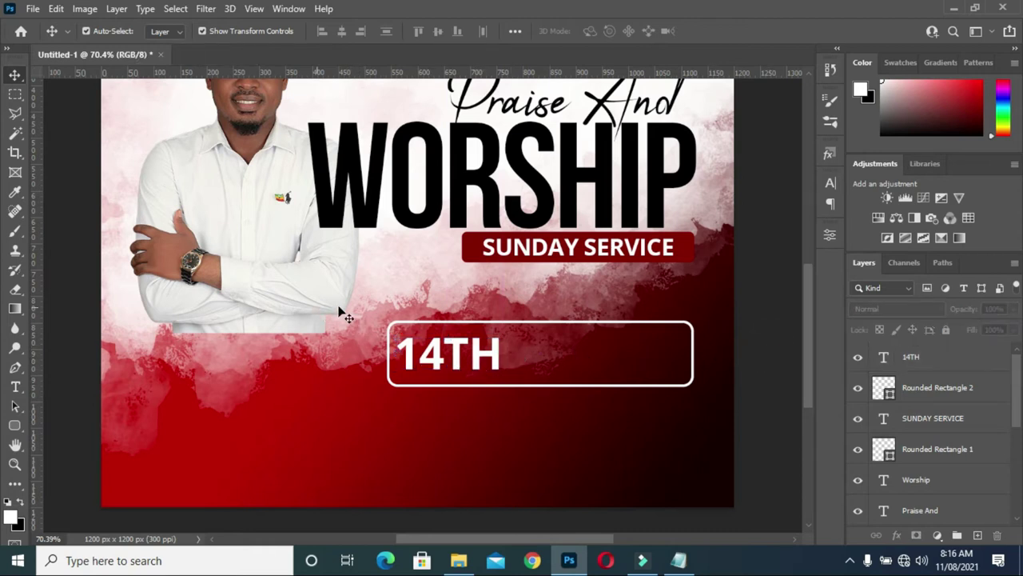
Duplicate SUNDAY SERVICE, move the copy to the top layer beside 14TH, and start editing it.
left_click(572, 251)
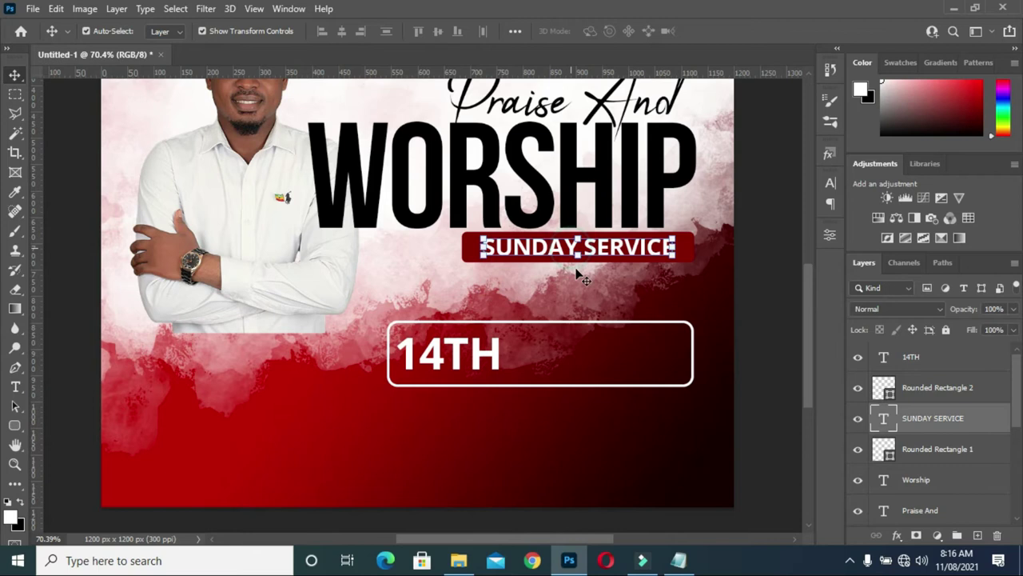
left_click(570, 286, "alt")
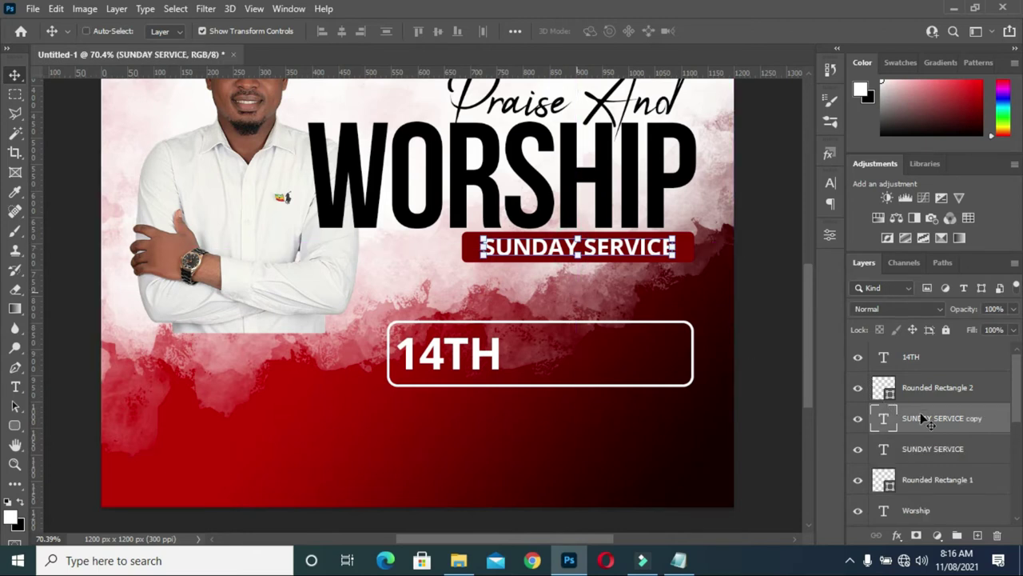
left_click_drag(930, 426, 925, 367)
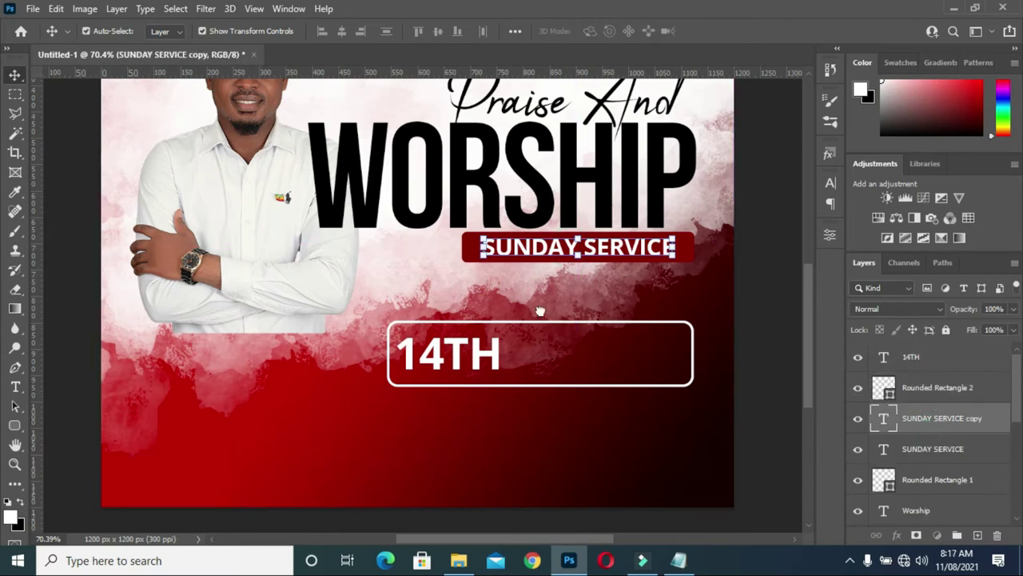
left_click_drag(565, 253, 581, 353)
key("t")
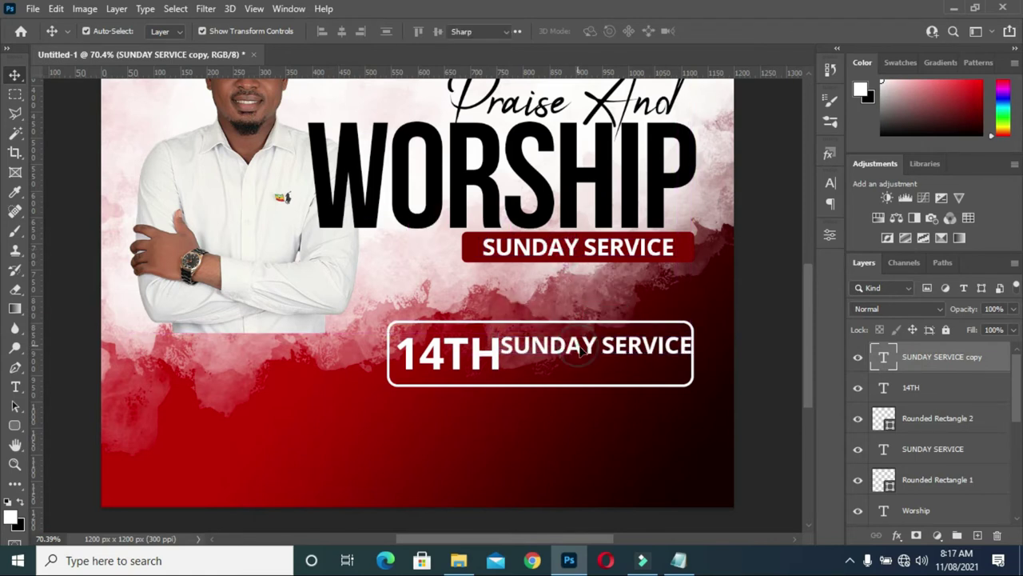
Copy the word NOVEMBER from the Notepad notes.
left_click(688, 562)
left_click_drag(152, 285, 104, 285)
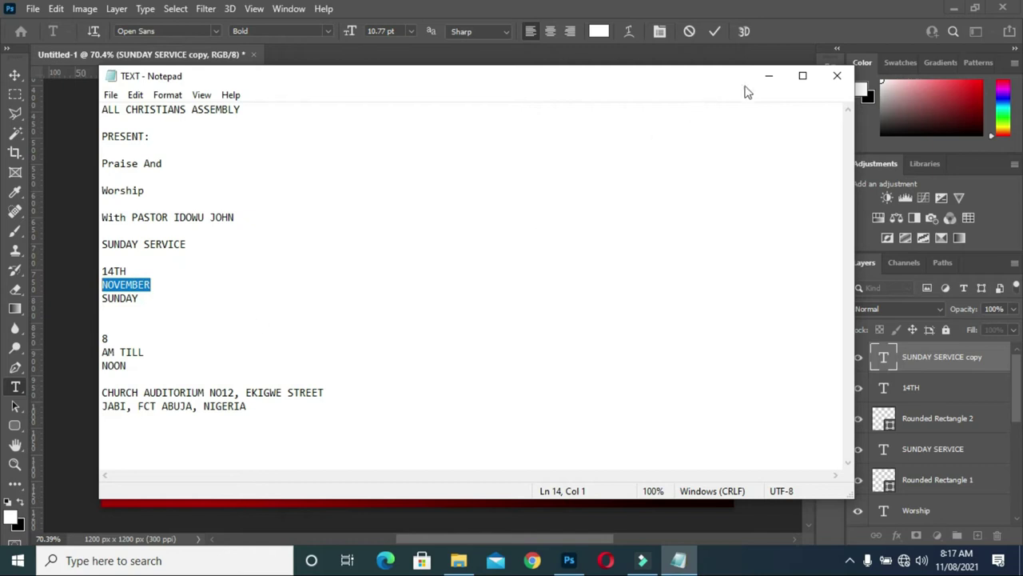
left_click(768, 76)
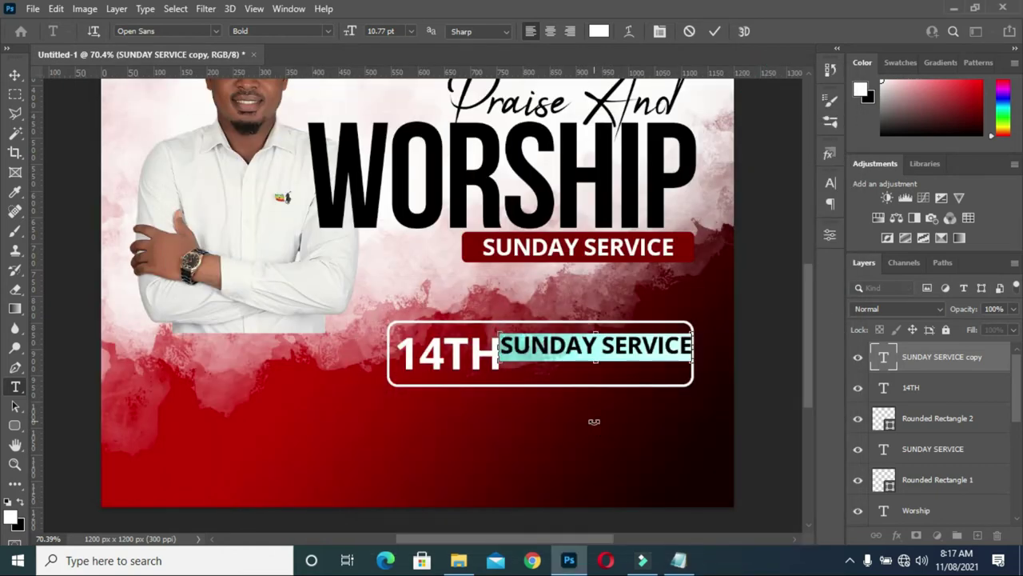
Paste NOVEMBER into the copied text and shrink it beside 14TH.
type("NOVEMBER")
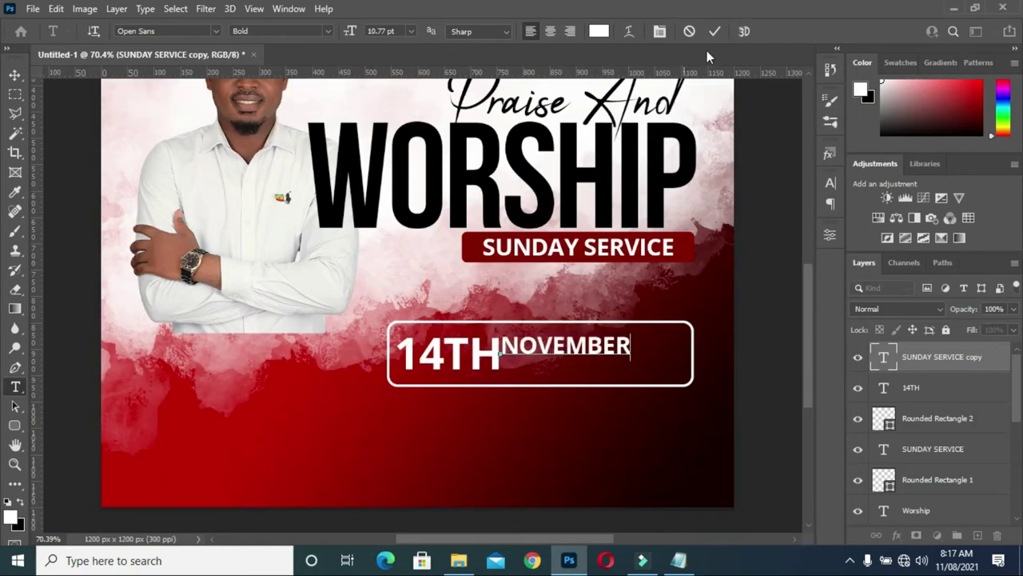
left_click(715, 32)
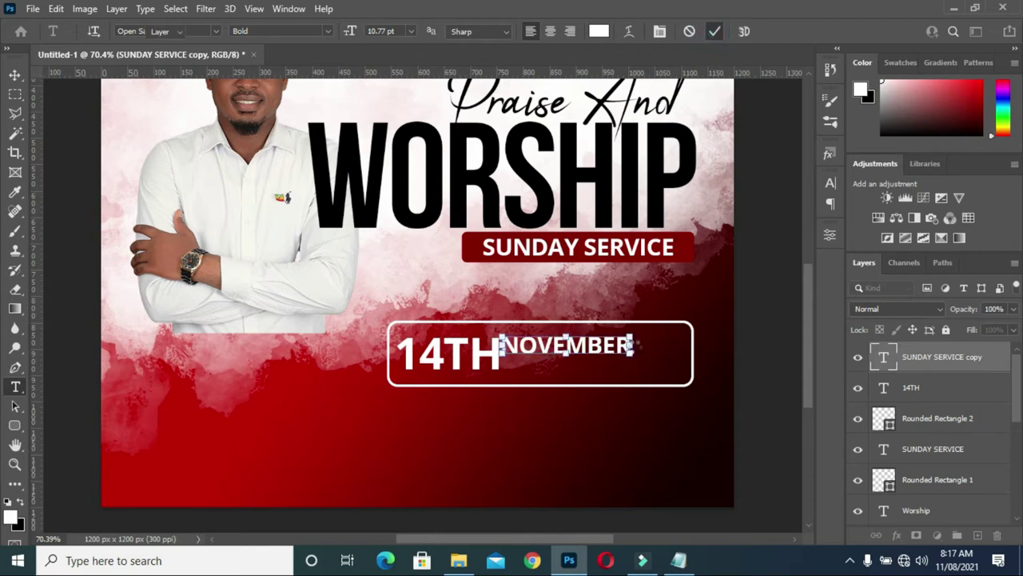
key("ctrl+Return")
key("v")
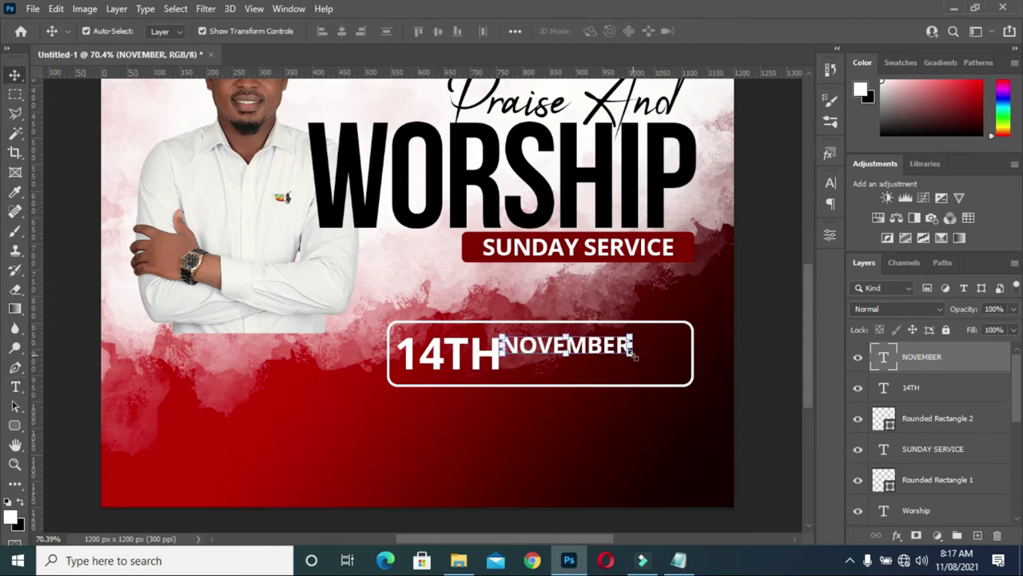
left_click_drag(632, 351, 586, 363)
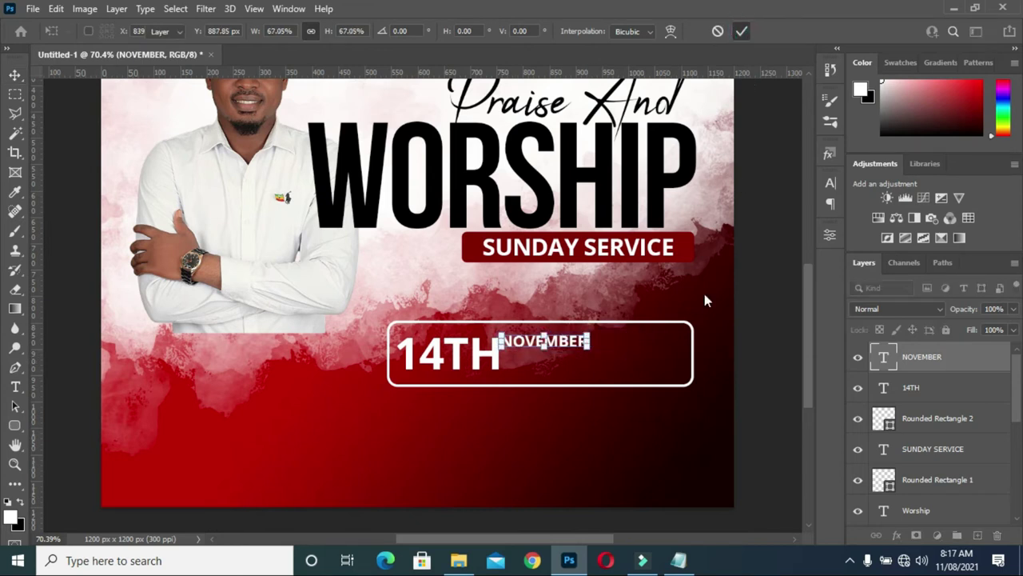
left_click(776, 347)
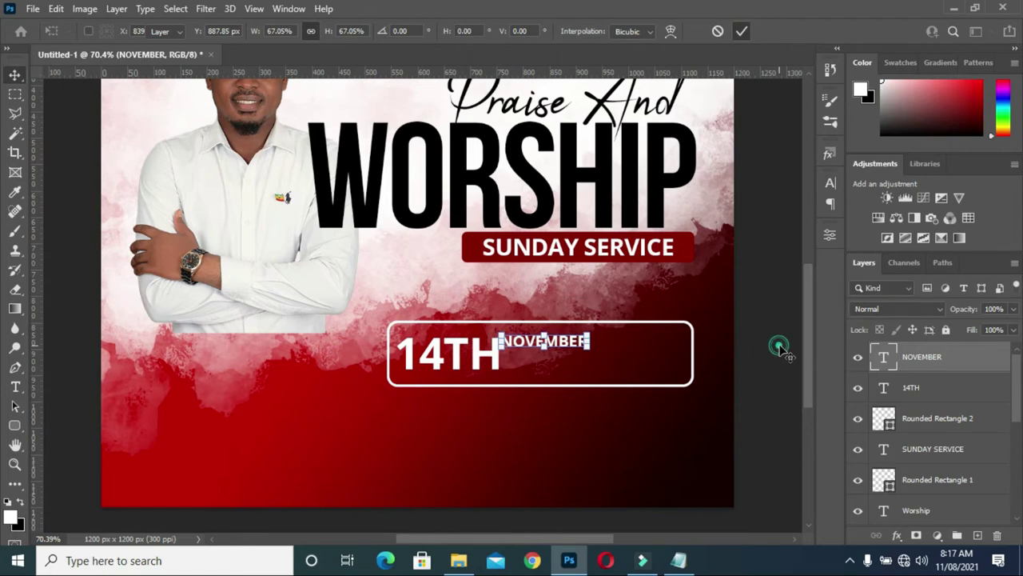
Nudge 14TH slightly left with the arrow keys.
left_click(565, 352)
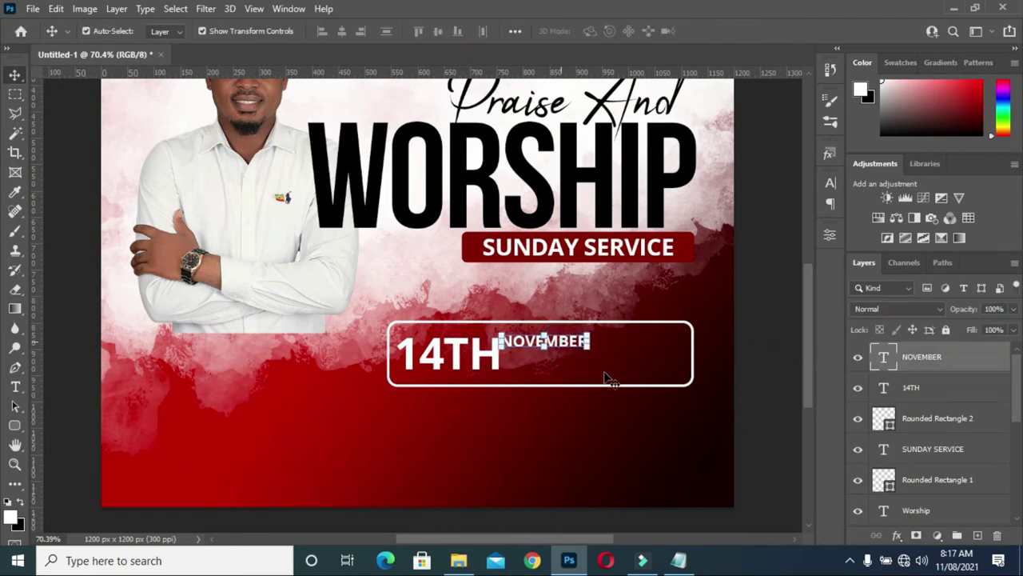
left_click(760, 394)
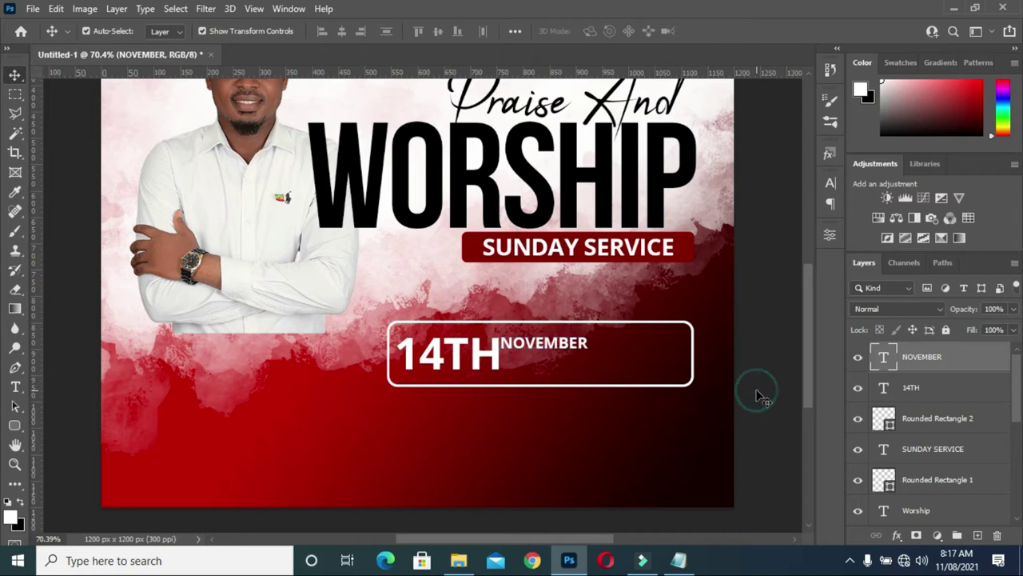
left_click(481, 362)
key("Left")
key("Left")
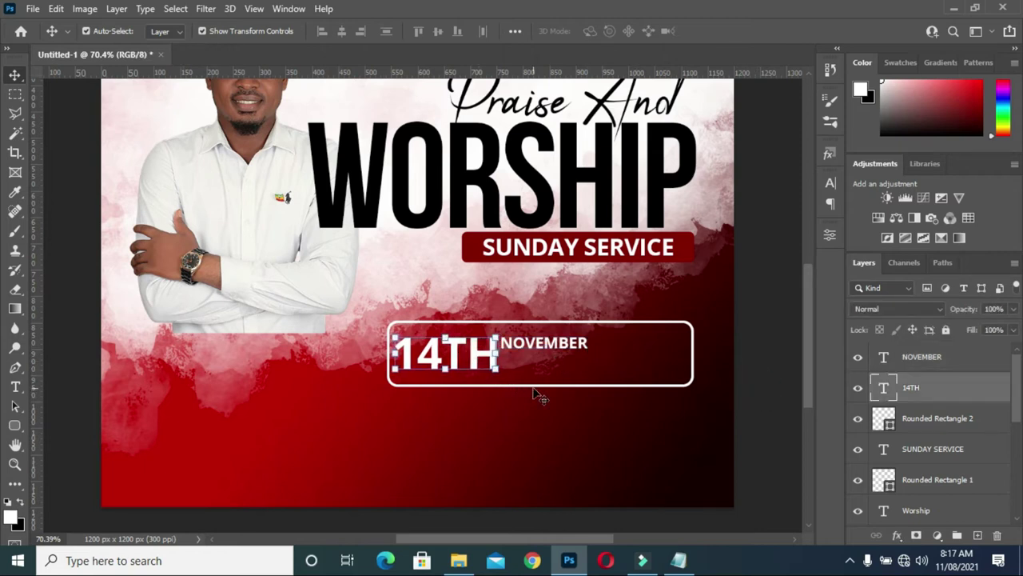
key("Left")
left_click(750, 389)
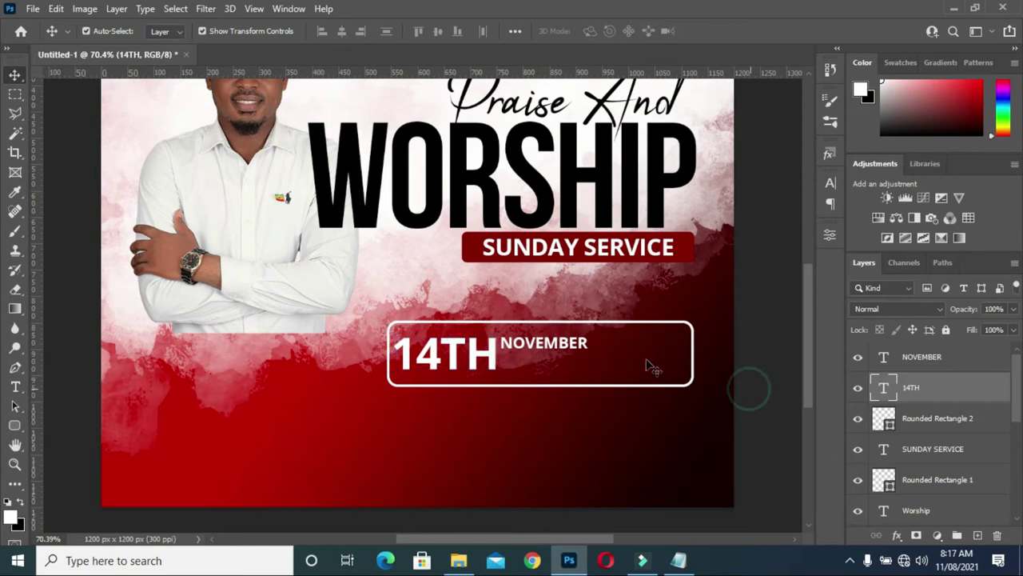
Duplicate NOVEMBER, place the copy directly beneath it, and select its text.
double_click(551, 358)
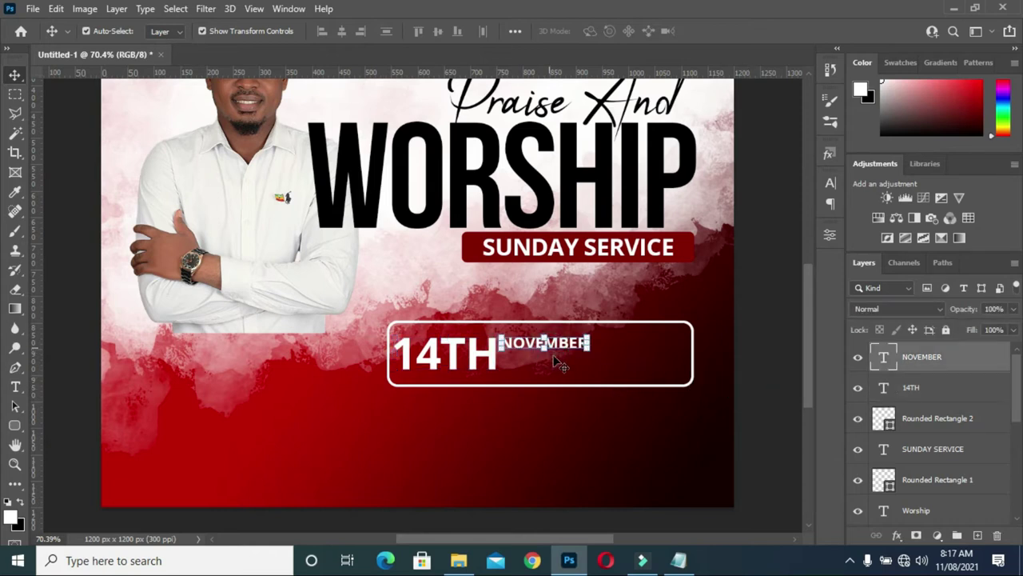
left_click_drag(554, 362, 550, 348)
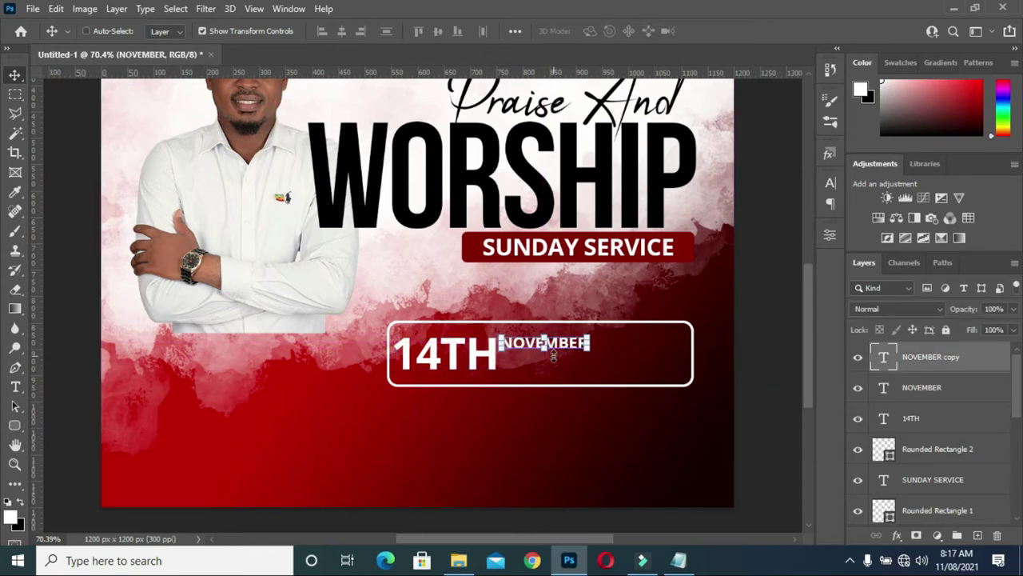
mouse_move(563, 346)
left_mouse_down()
mouse_move(564, 364)
mouse_move(594, 359)
left_mouse_up()
double_click(567, 361)
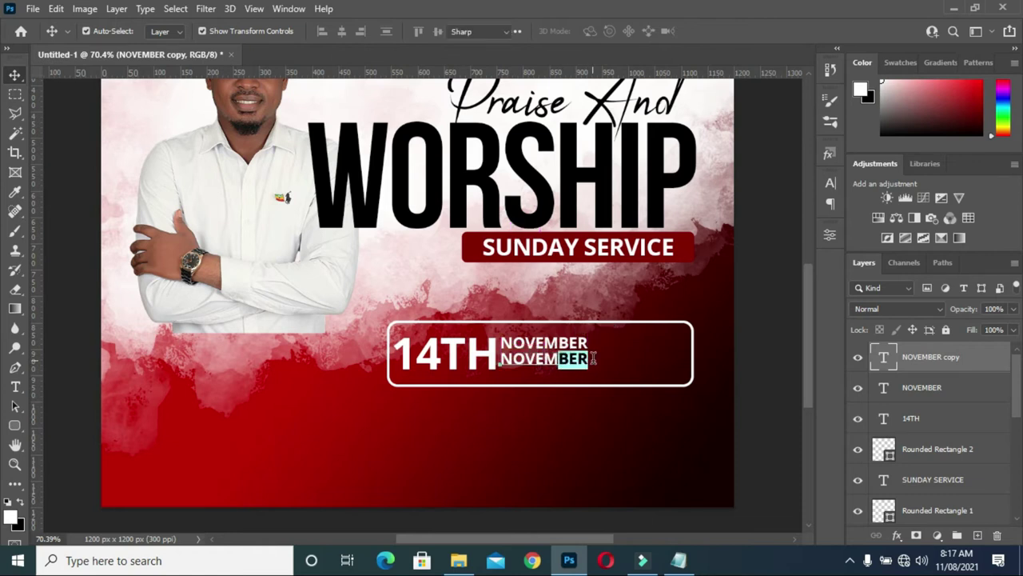
double_click(591, 359)
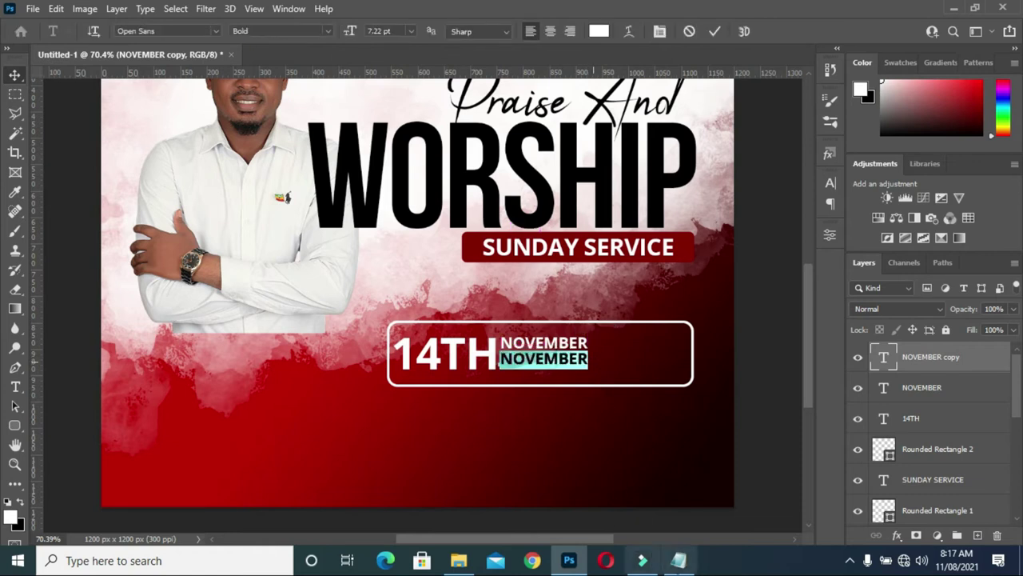
Copy SUNDAY from the notes and paste it over the lower NOVEMBER line.
left_click(678, 560)
left_click_drag(143, 298, 102, 300)
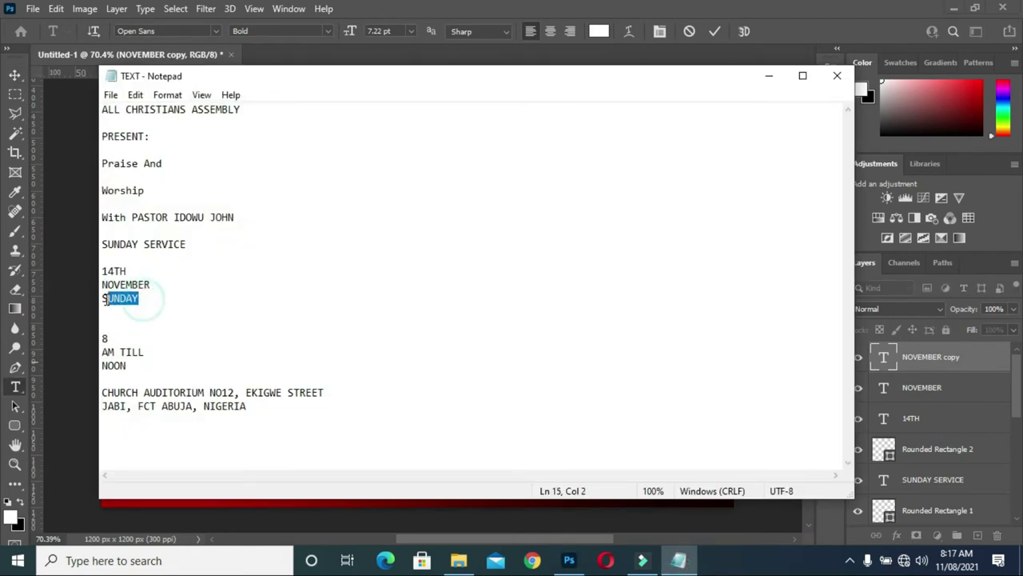
left_click(769, 76)
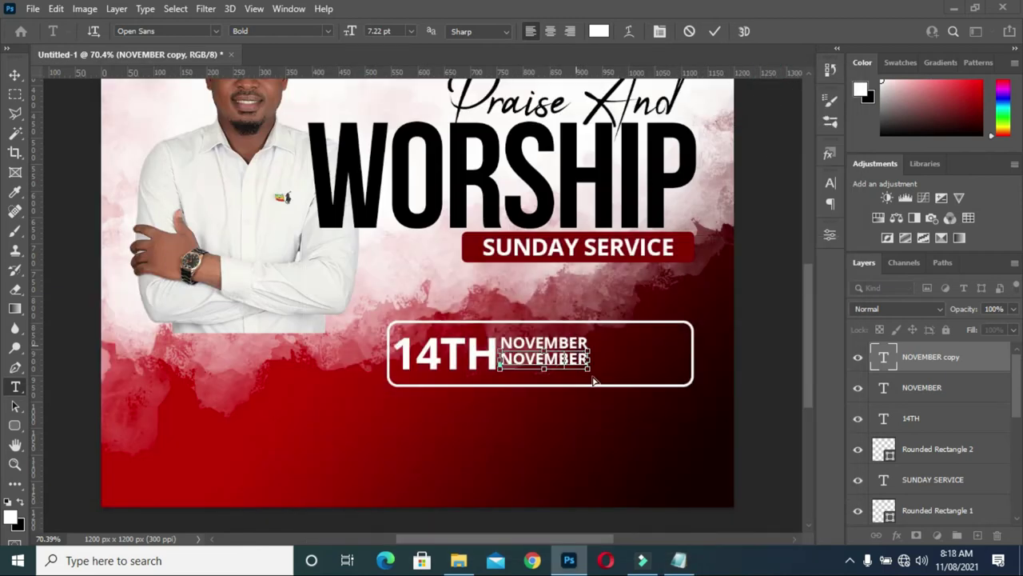
type("SUNDAY")
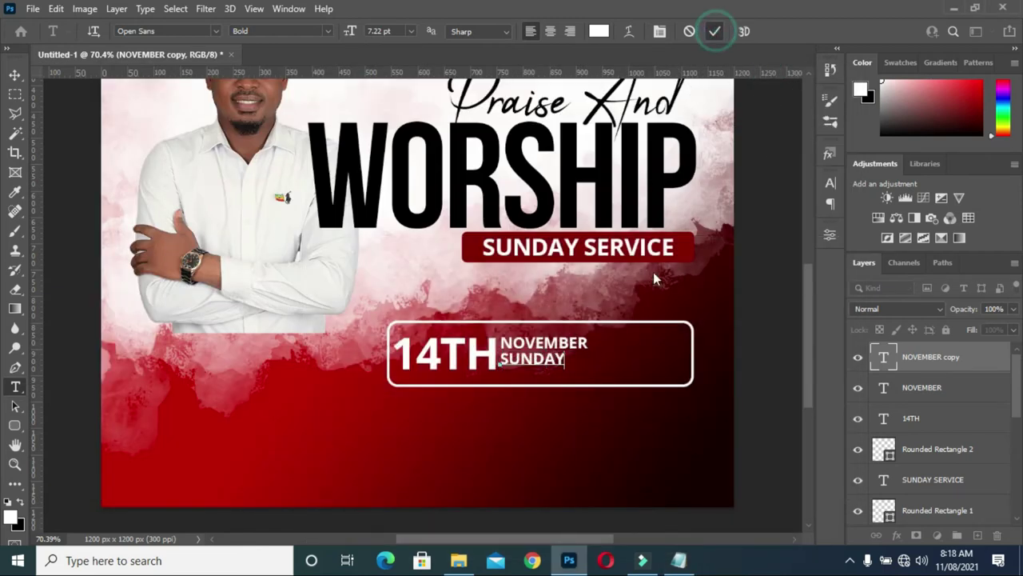
key("ctrl+Return")
scroll(569, 359, "up", 3)
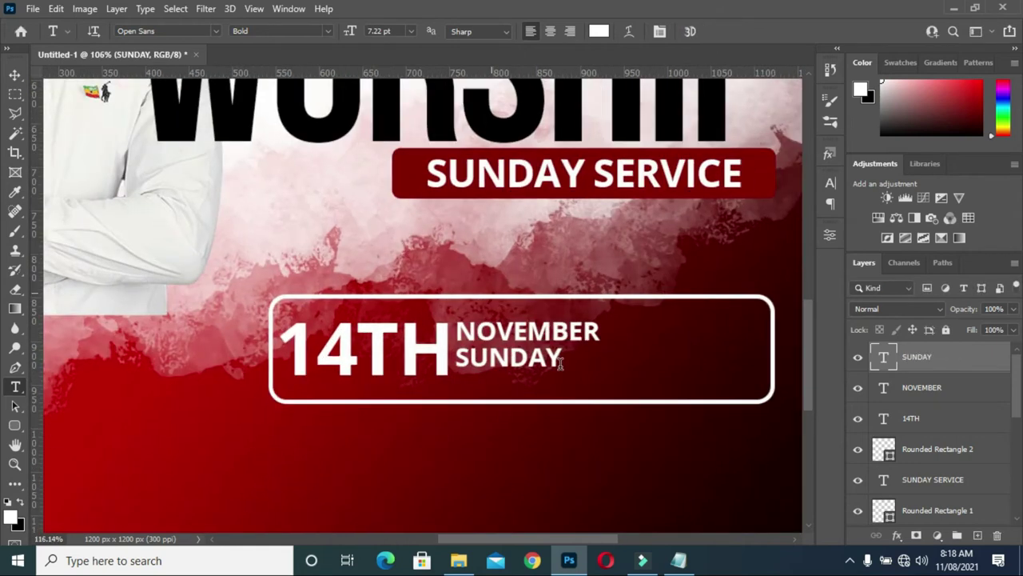
Shrink the NOVEMBER text slightly.
left_click(15, 75)
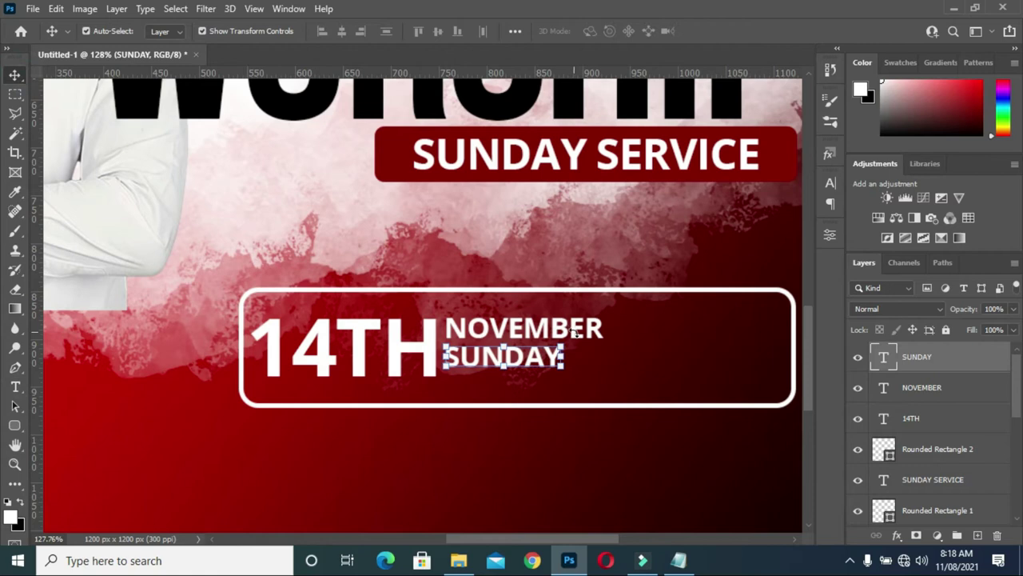
left_click(682, 264)
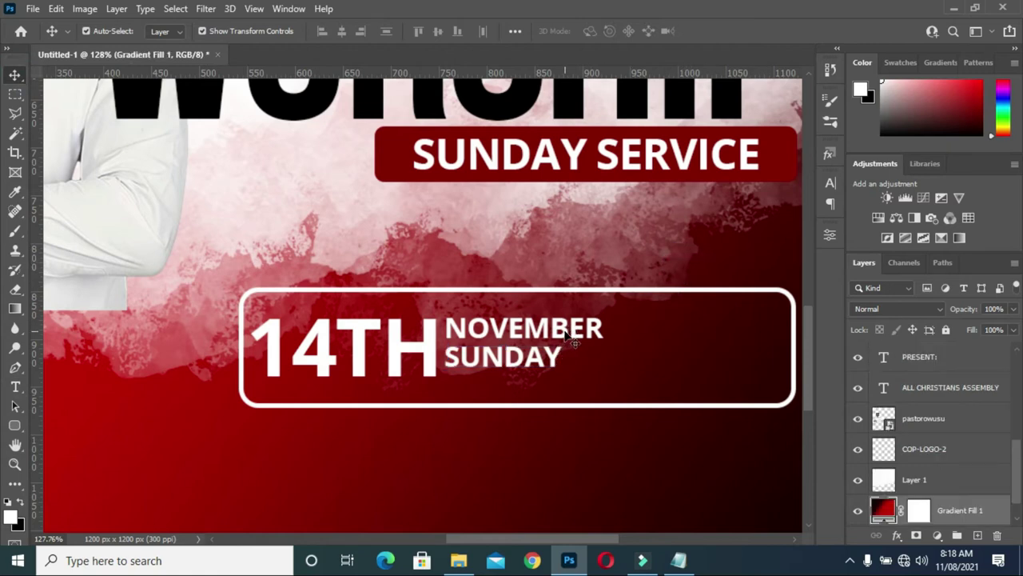
left_click(595, 332)
left_click_drag(606, 339, 581, 341)
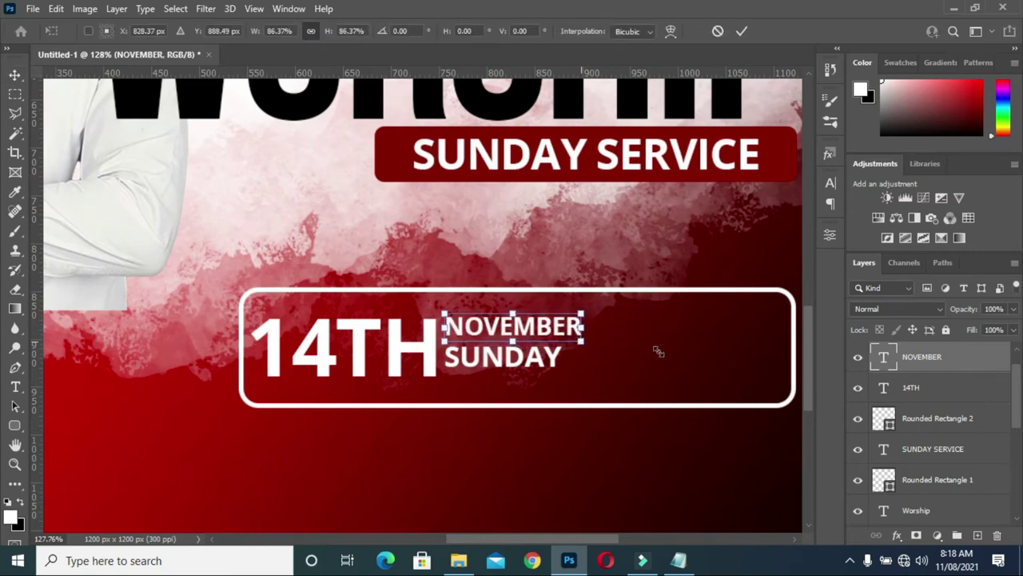
left_click(742, 31)
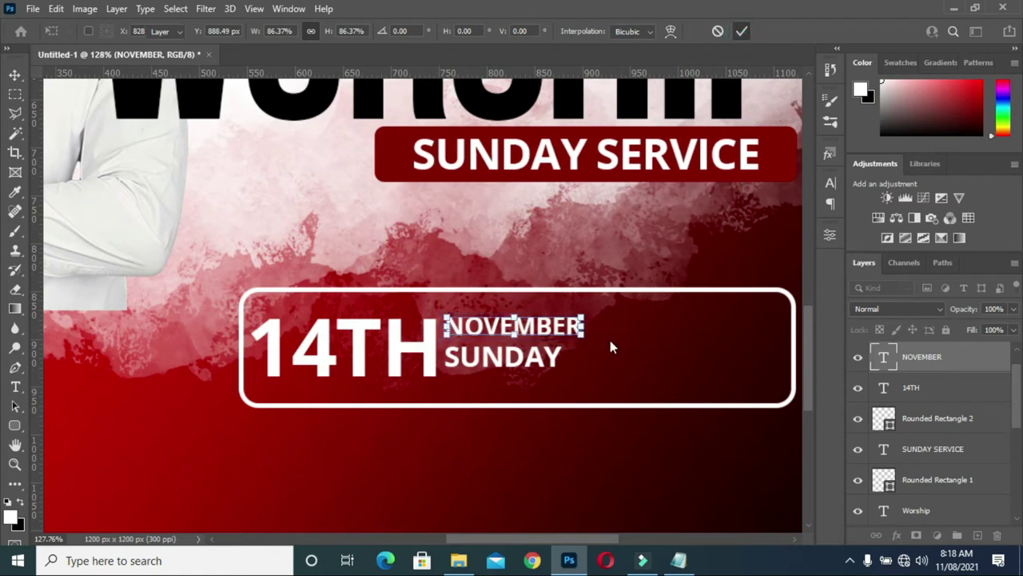
Nudge SUNDAY up and resize SUNDAY and NOVEMBER to match in height.
left_click(528, 369)
key("Up")
key("Up")
key("Up")
key("Up")
key("Up")
key("Up")
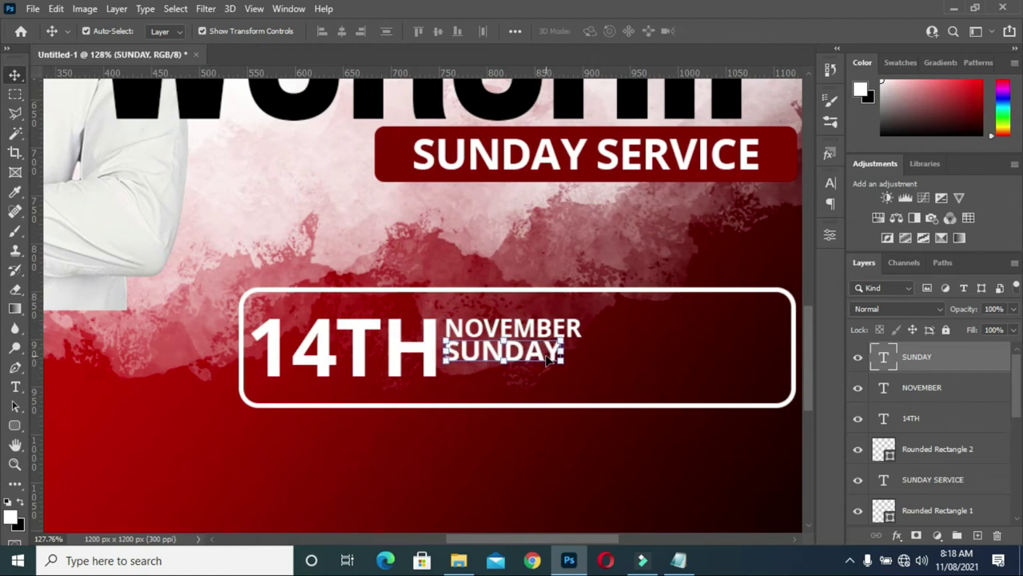
key("Up")
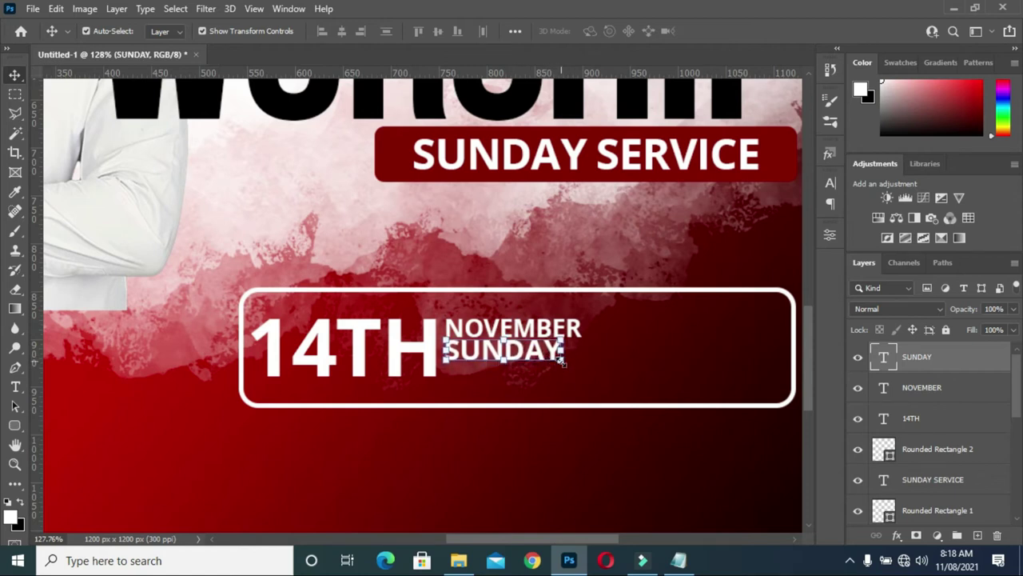
left_click_drag(562, 362, 578, 387)
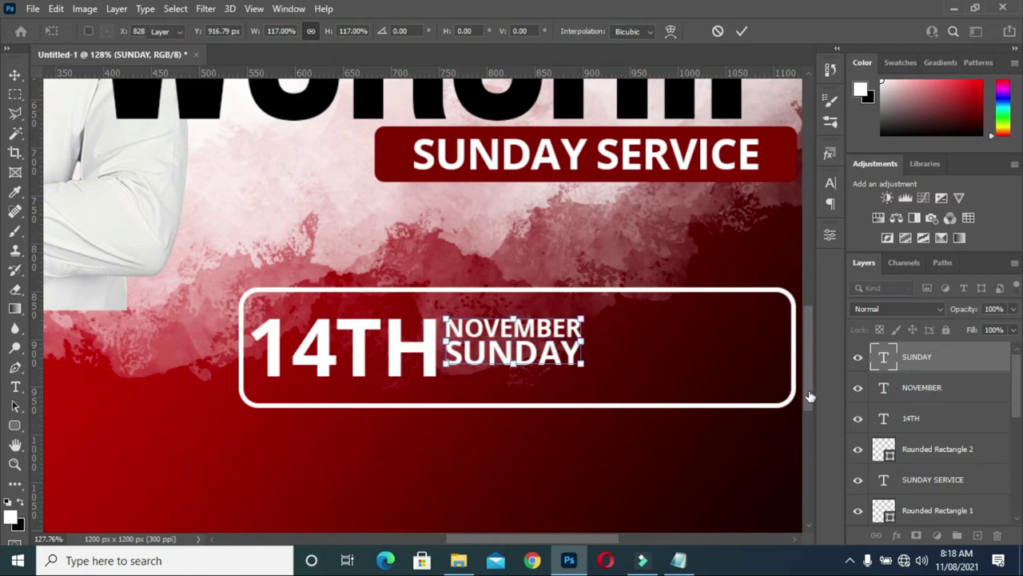
left_click_drag(584, 365, 608, 397)
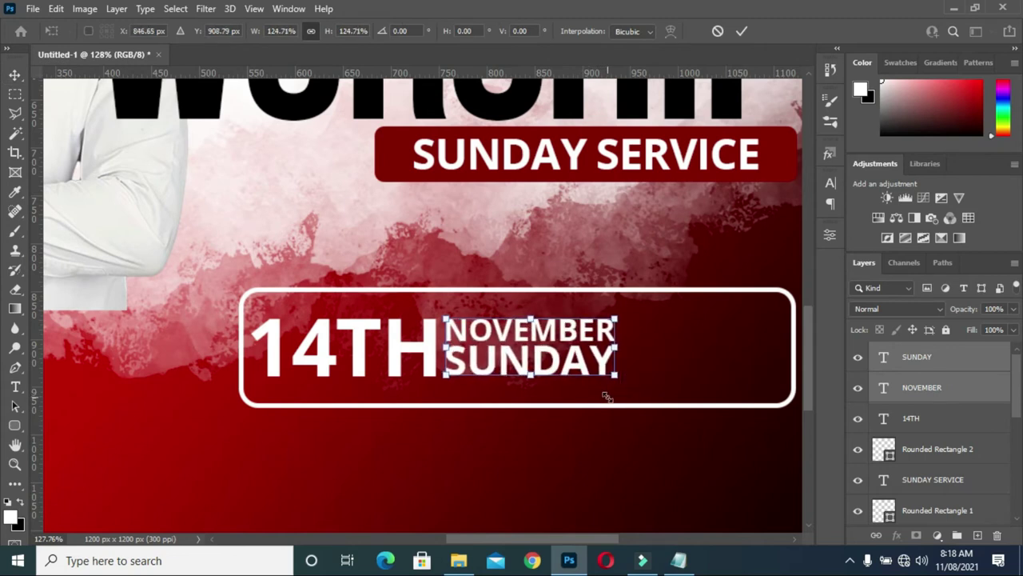
left_click_drag(613, 376, 618, 381)
Scale 14TH, NOVEMBER and SUNDAY together to 86.41% and nudge the block down.
left_click(933, 423, "shift")
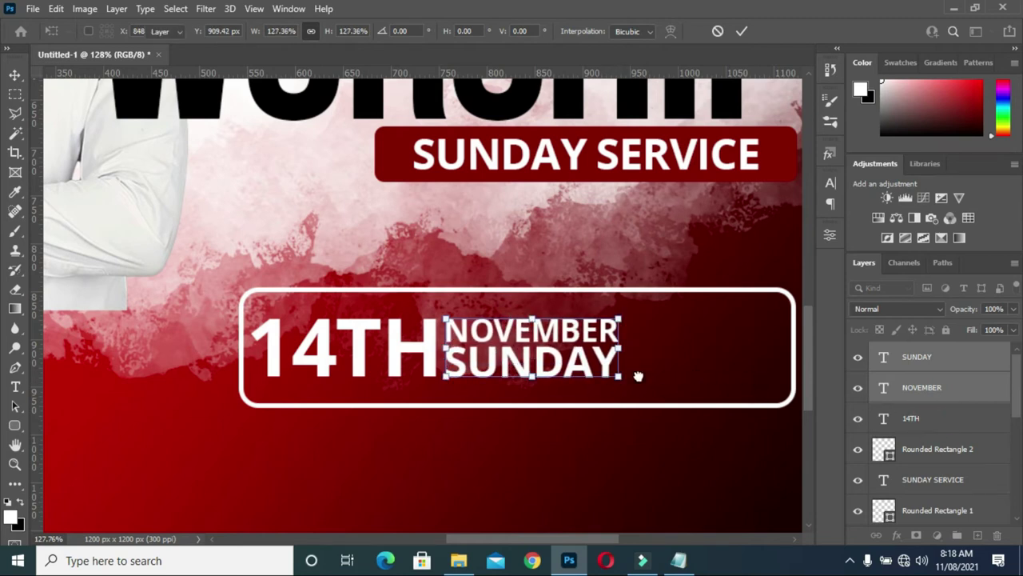
left_click_drag(618, 381, 568, 368)
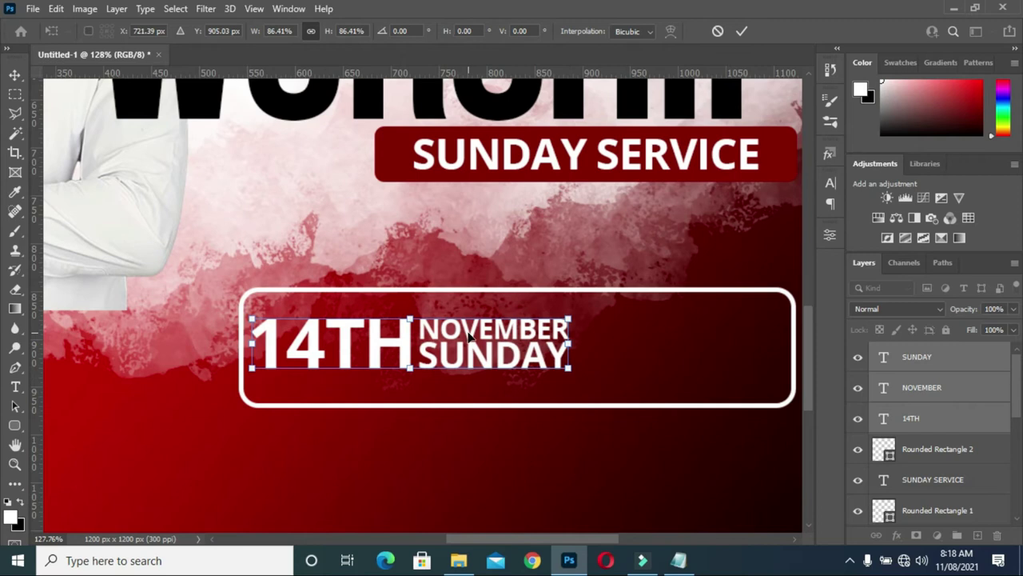
left_click(742, 31)
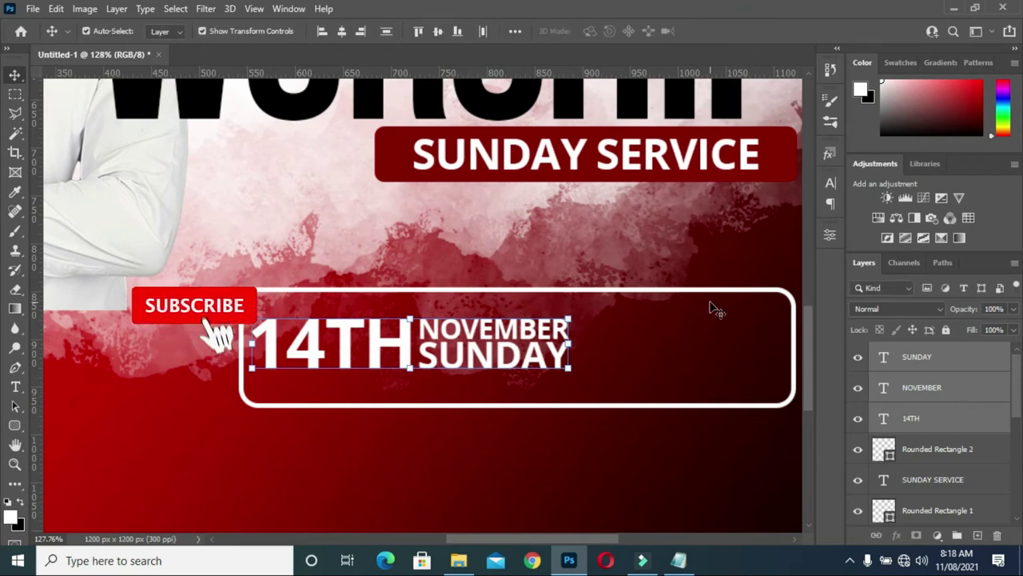
key("Down")
key("Down")
key("Down")
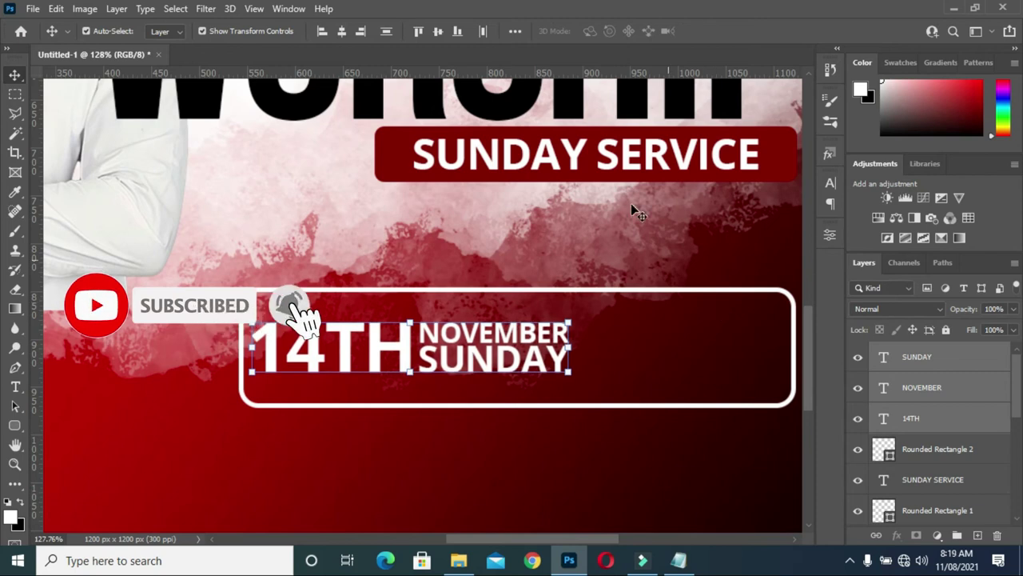
scroll(631, 203, "down", 3)
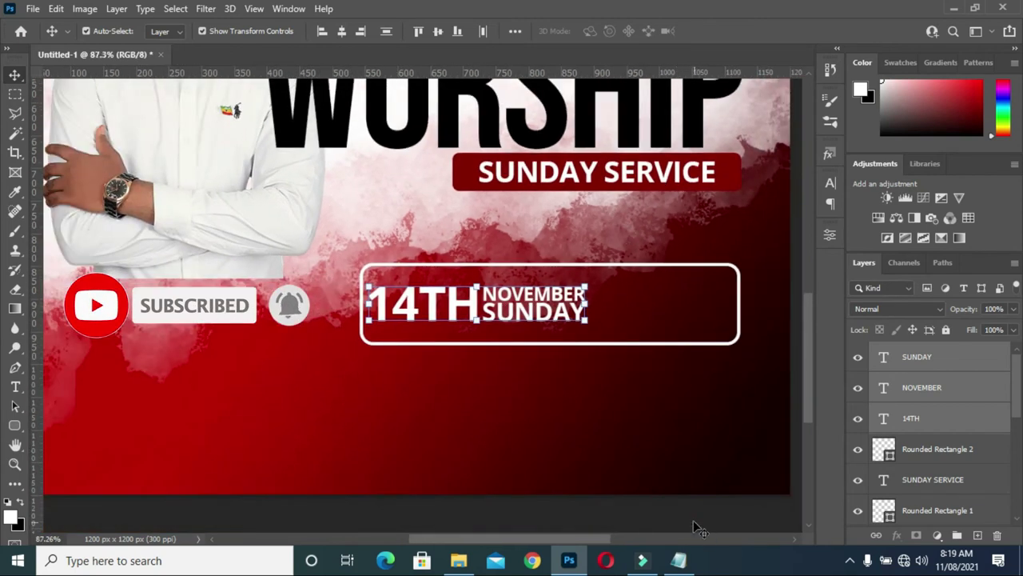
left_click(694, 524)
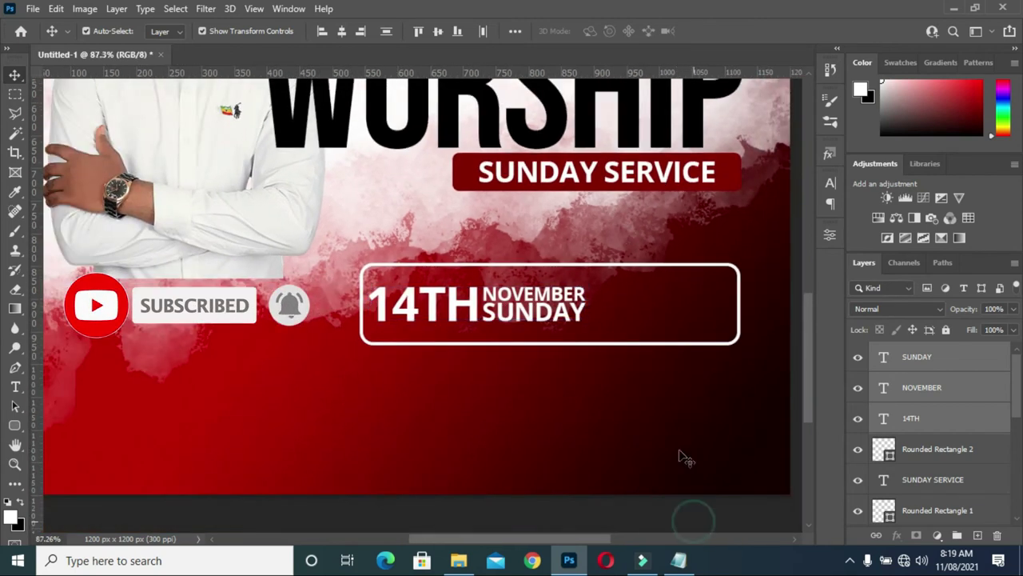
Draw a thin vertical rectangle divider inside the date box.
left_click(14, 425)
left_click(77, 422)
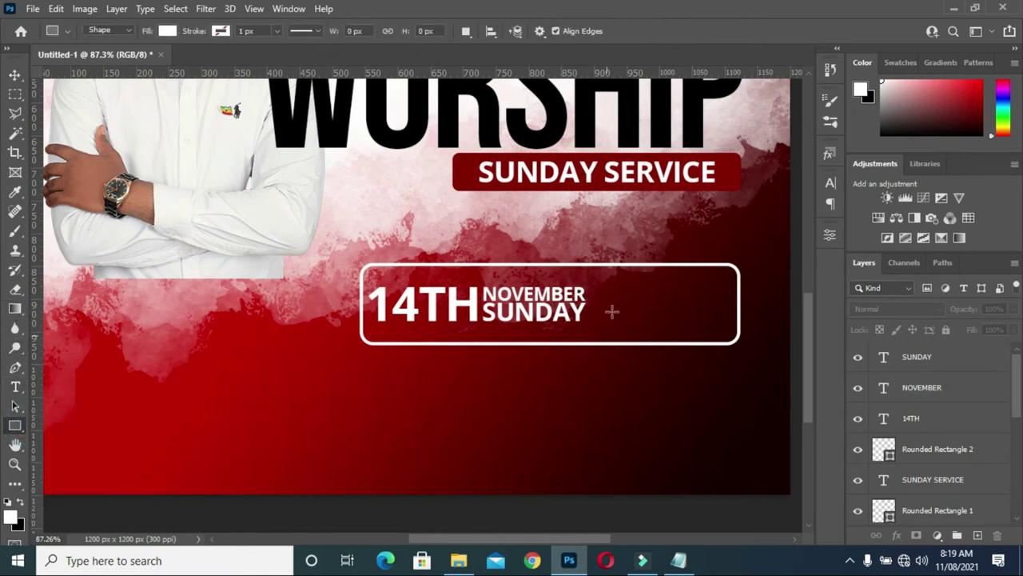
scroll(612, 288, "up", 2)
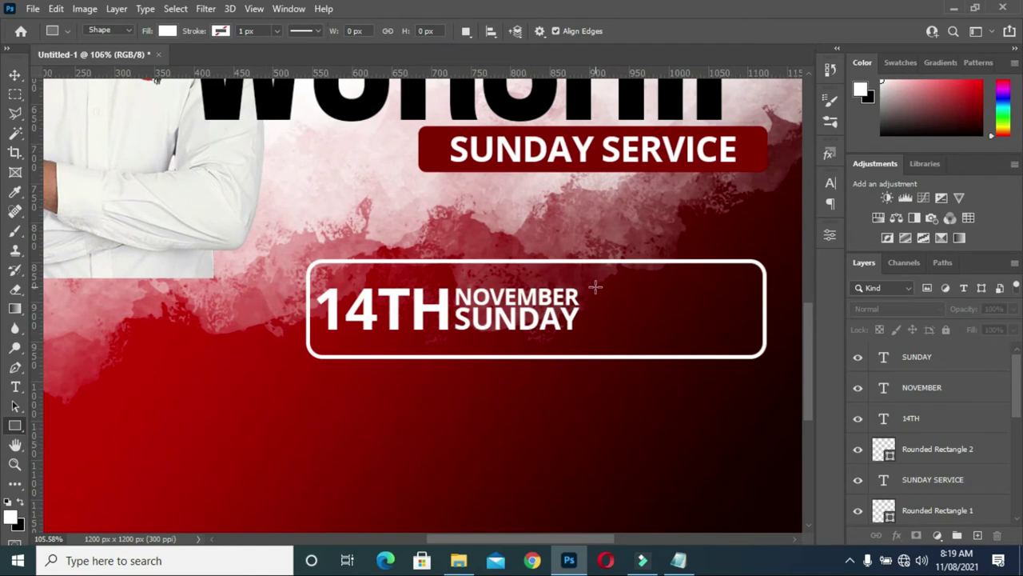
left_click_drag(594, 287, 597, 331)
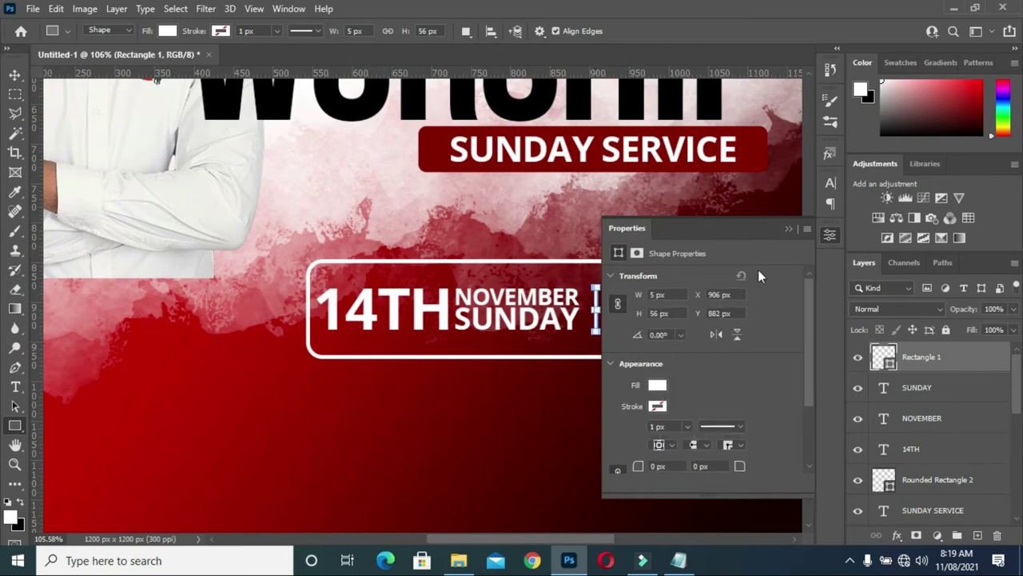
Nudge the Rectangle 1 divider a little left, closer to the date text.
left_click(792, 228)
left_click(16, 74)
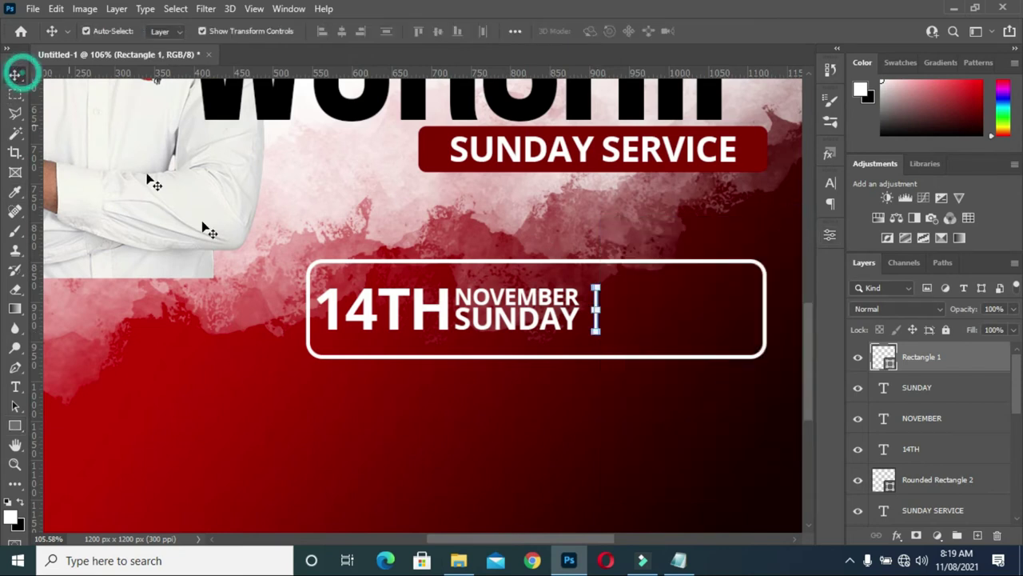
key("Left")
key("Left")
key("Left")
key("Left")
key("Left")
key("Left")
key("Left")
key("Left")
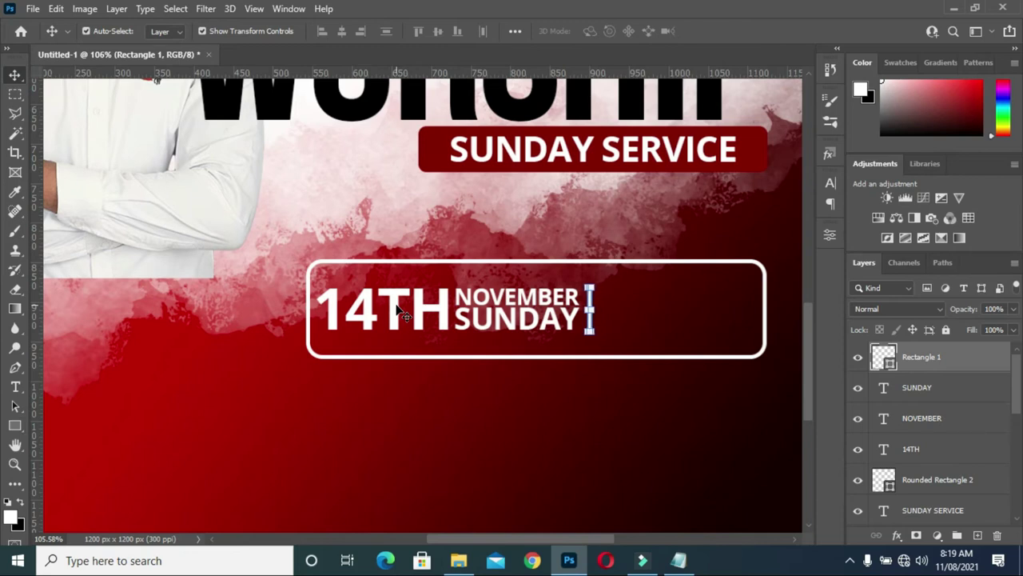
scroll(424, 294, "down", 4, "alt")
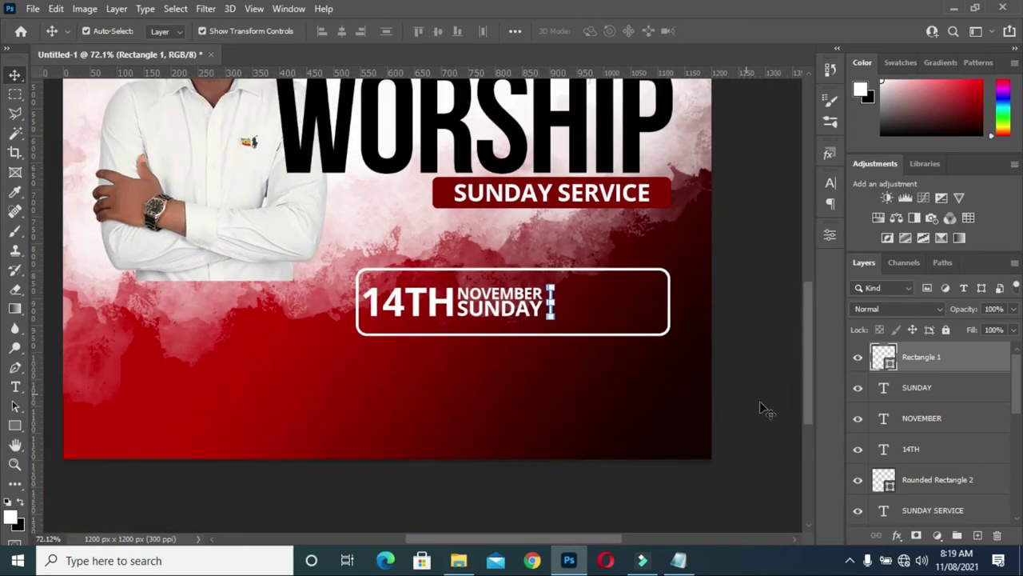
left_click(607, 313)
scroll(609, 313, "up", 1, "alt")
scroll(607, 312, "up", 1, "alt")
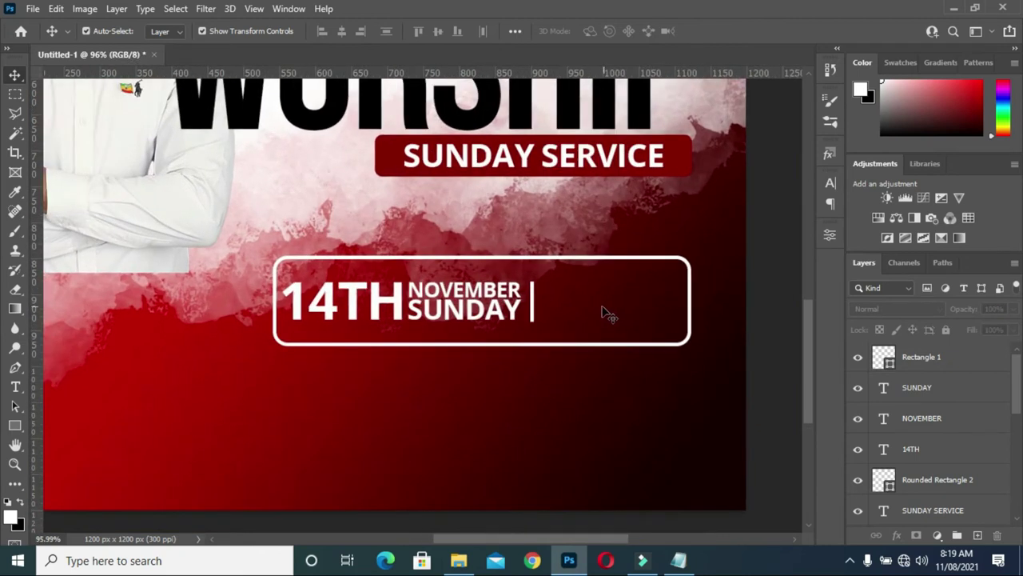
Duplicate 14TH, bring the copy to the top, and move it right of the divider.
left_click(381, 305)
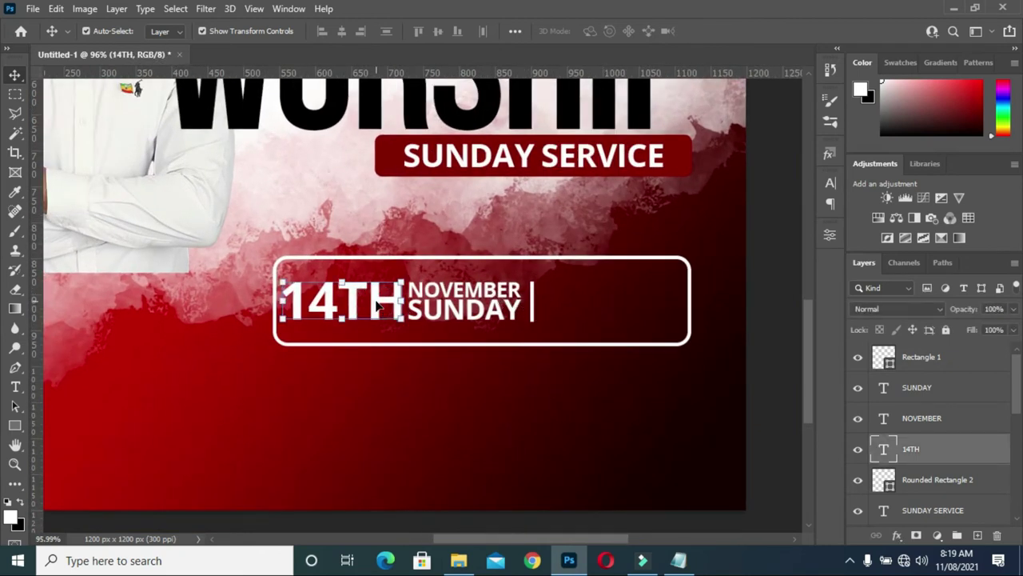
left_click_drag(381, 307, 381, 306, "alt")
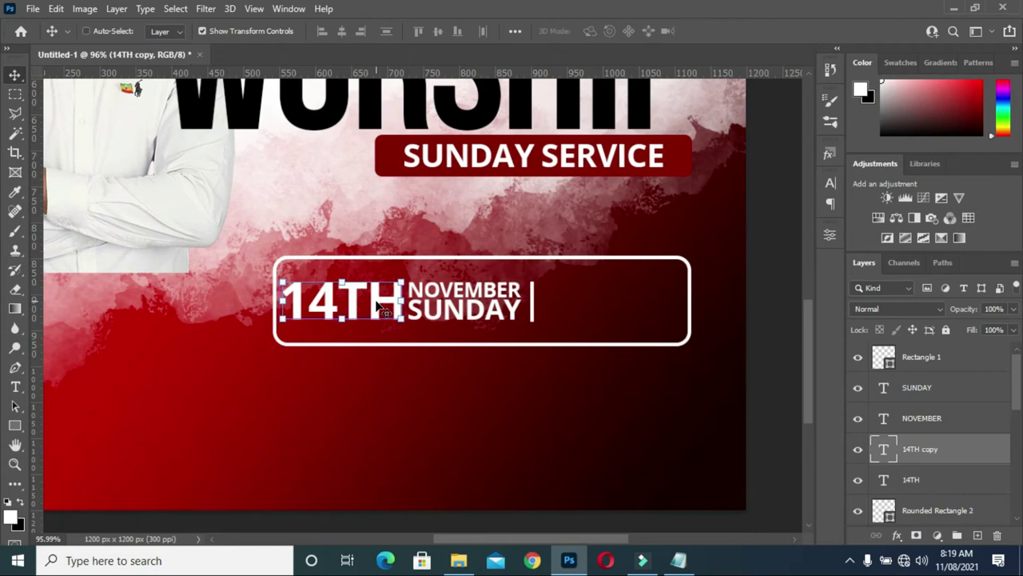
left_click_drag(951, 449, 455, 327)
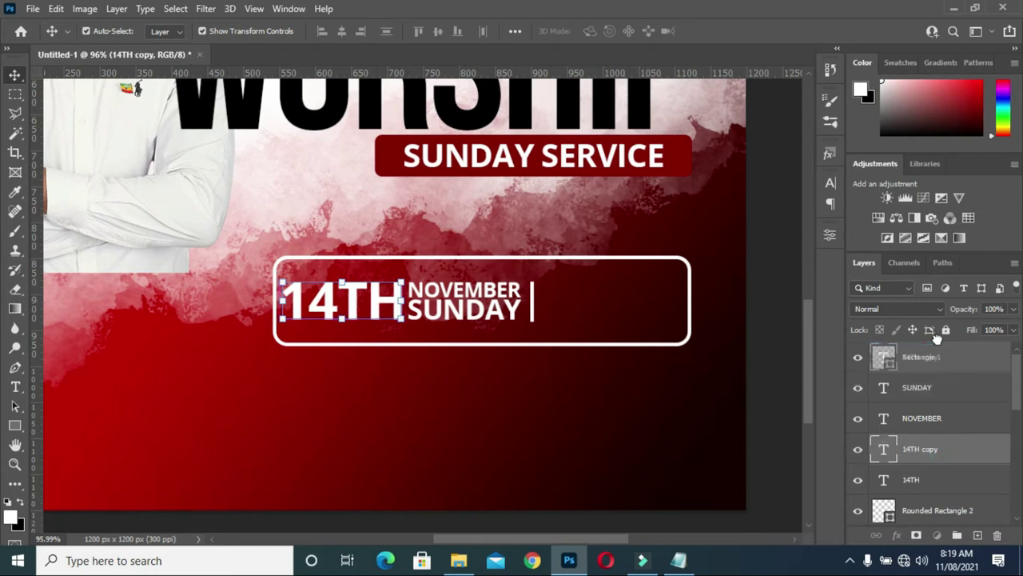
key("ctrl+shift+bracketright")
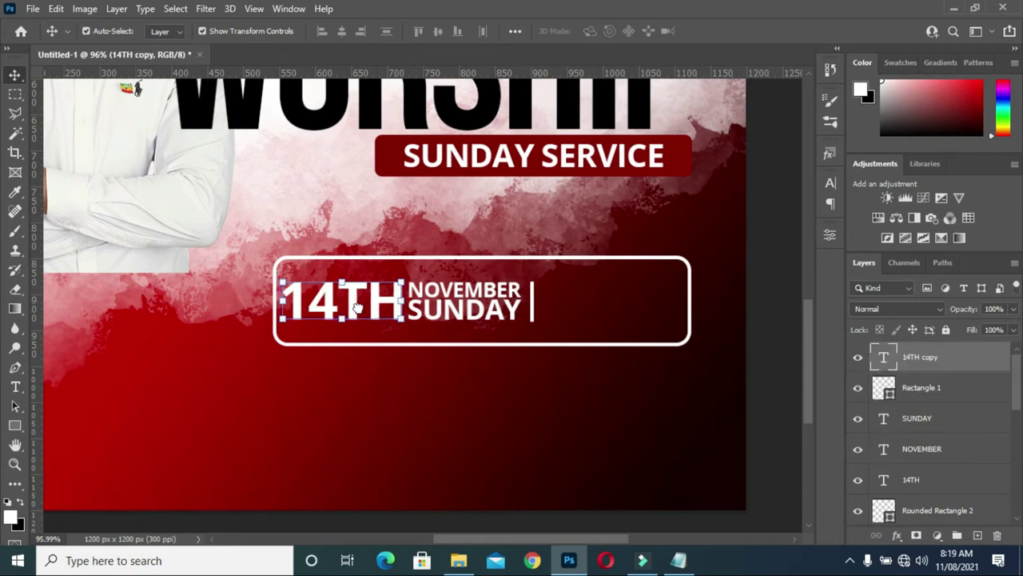
left_click_drag(356, 307, 615, 320)
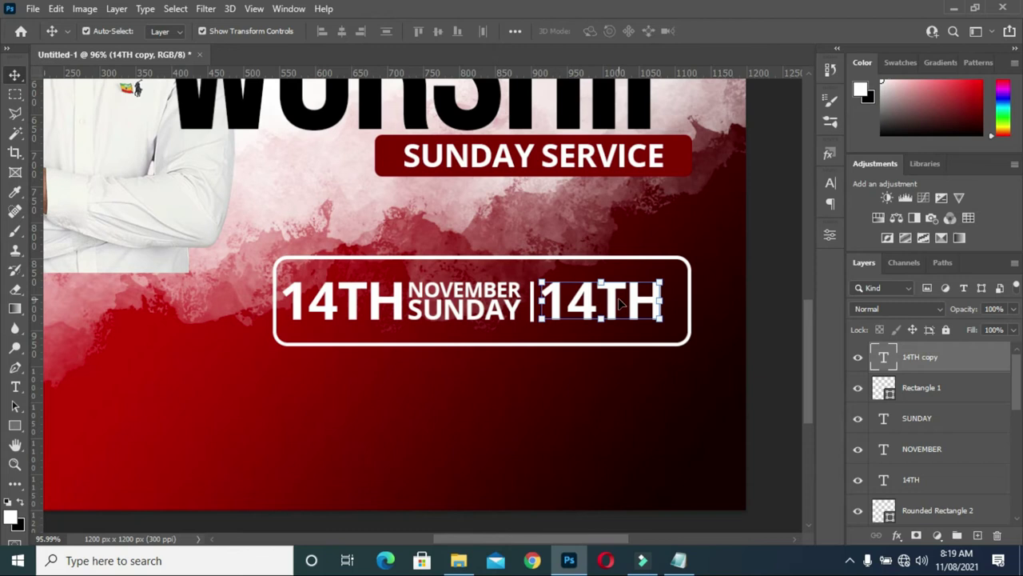
Retype the copy as 8 and nudge it slightly right.
double_click(620, 301)
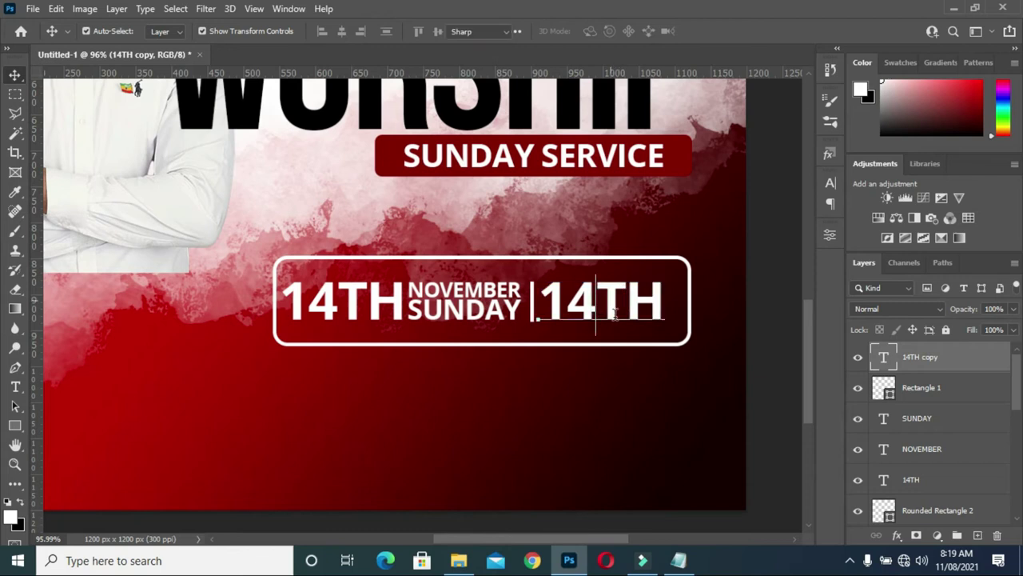
double_click(616, 316)
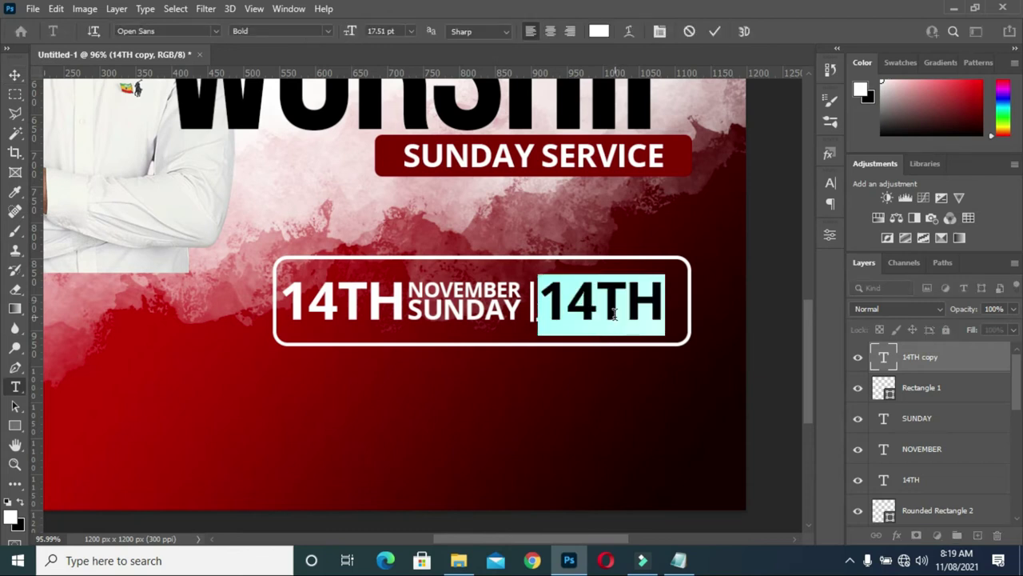
type("8")
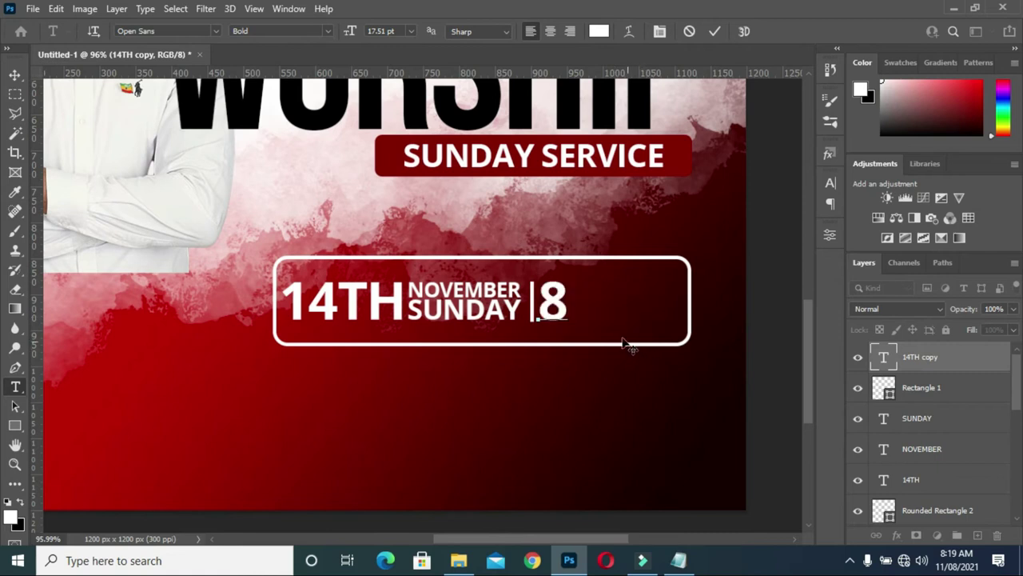
left_click(716, 31)
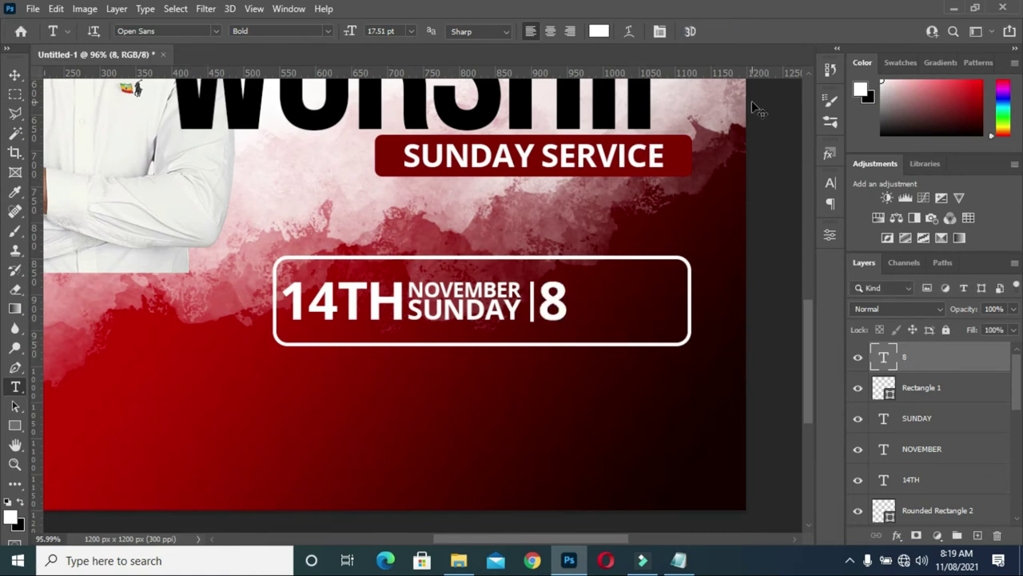
key("ctrl+Right")
key("ctrl+Right")
key("ctrl+Right")
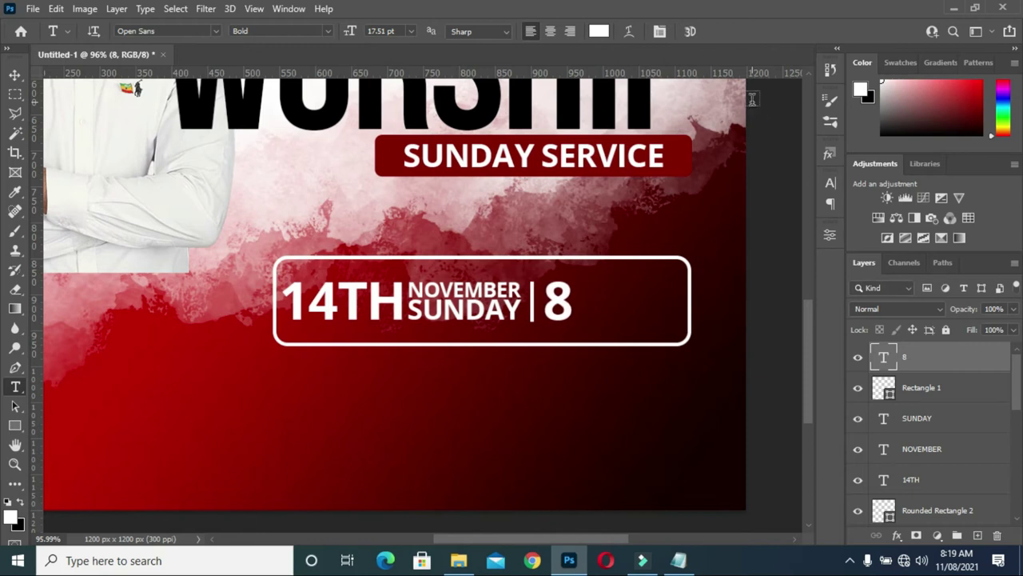
left_click(678, 560)
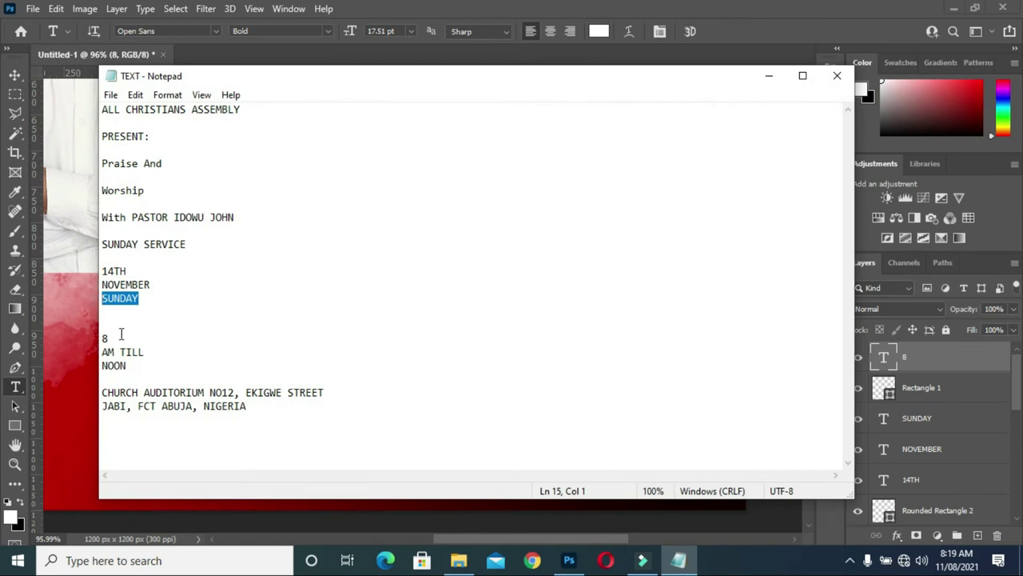
left_click_drag(140, 352, 101, 352)
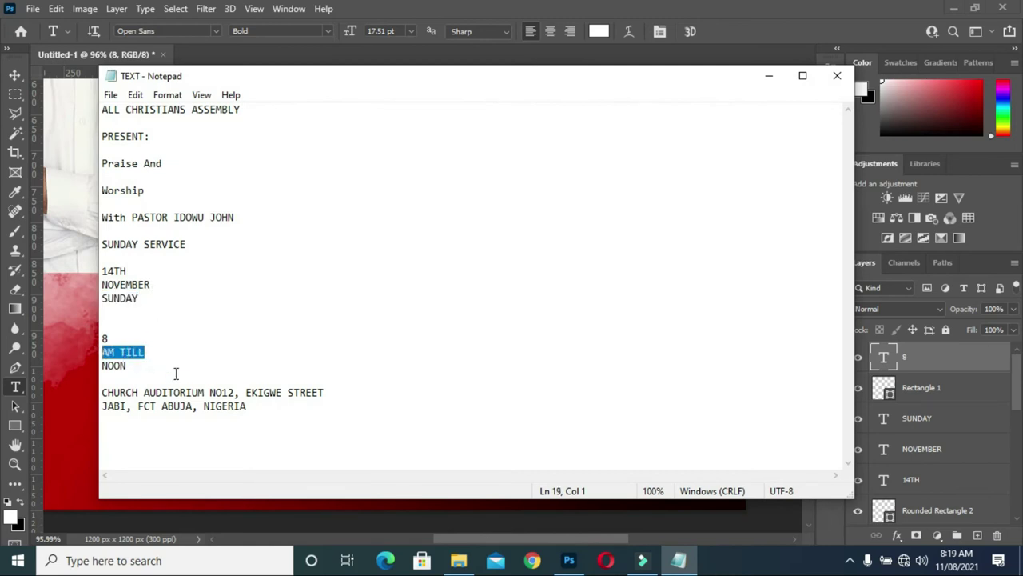
left_click(769, 76)
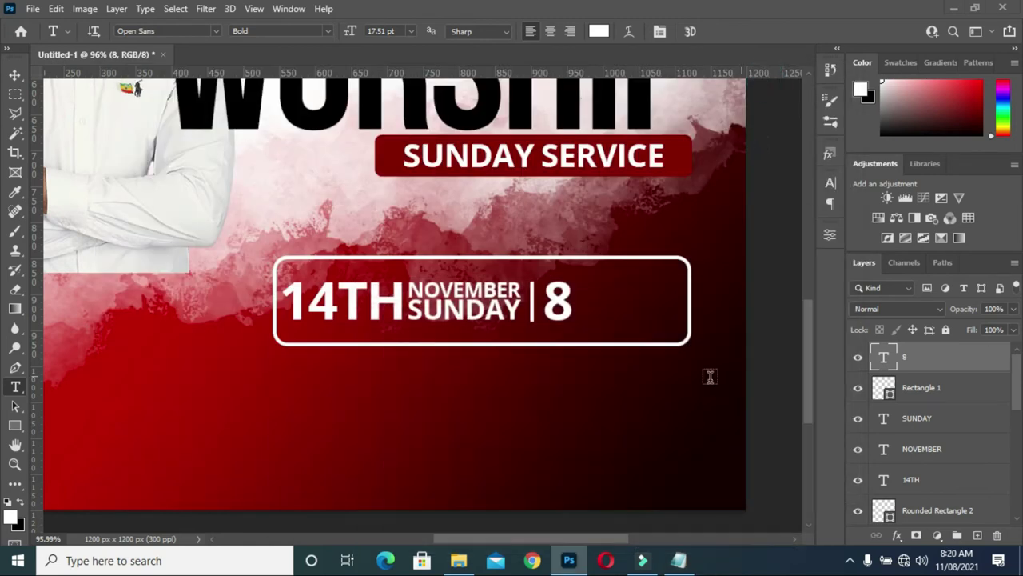
Duplicate the NOVEMBER text and move the copy just after the 8.
left_click(474, 294)
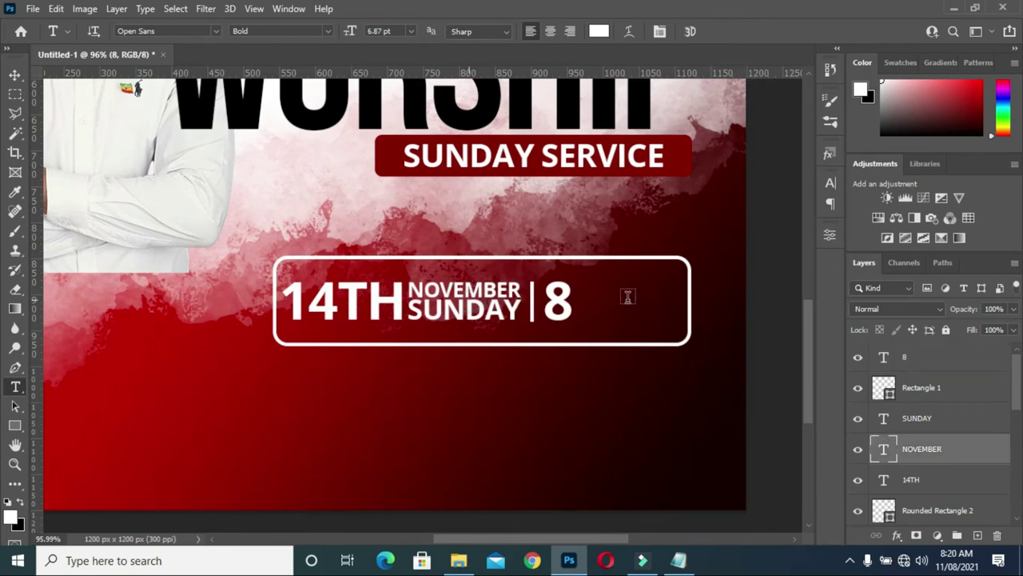
key("ctrl+j")
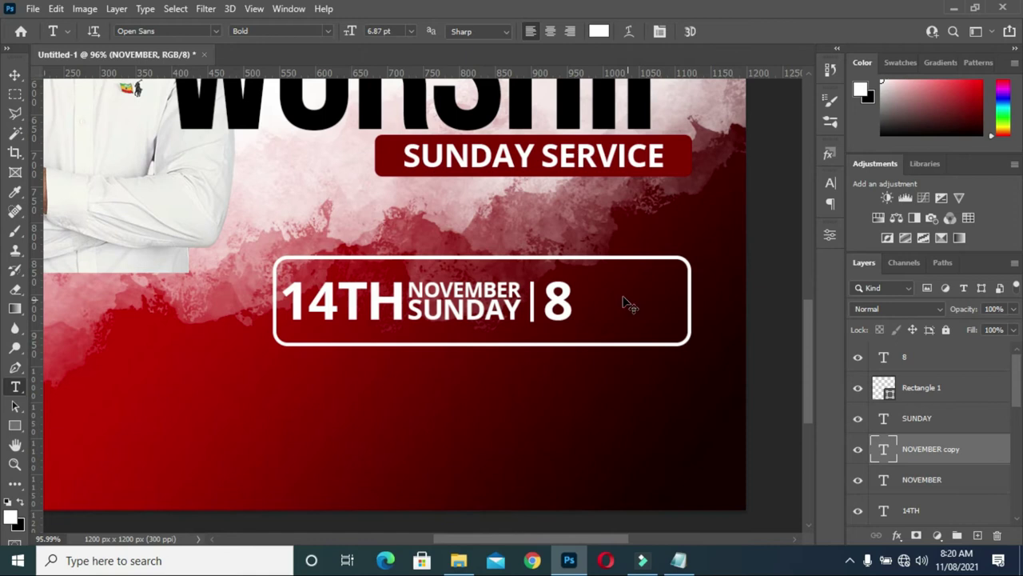
left_click_drag(492, 296, 657, 296)
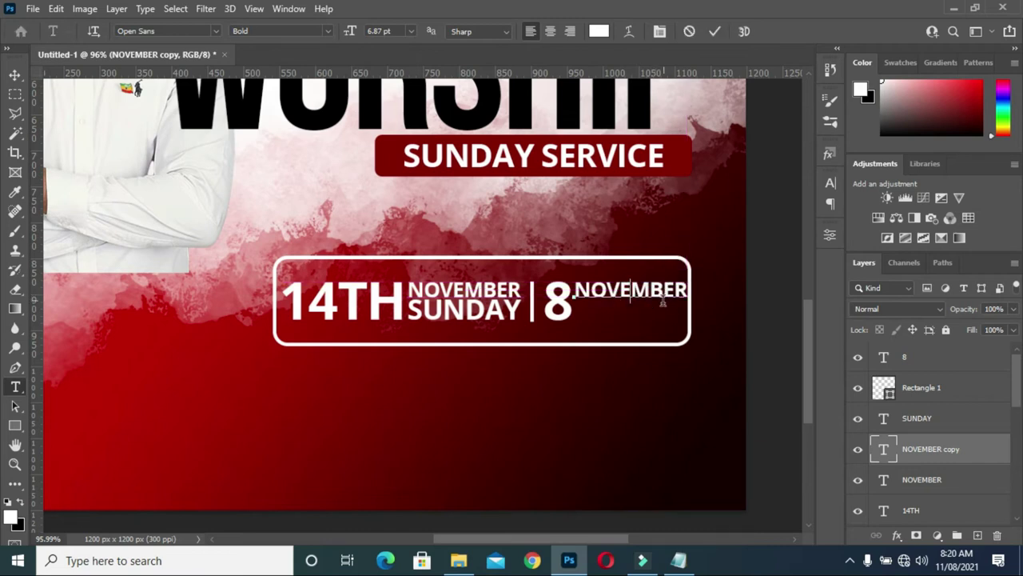
Retype the copy as AM TILL and fine-tune its position beside the 8.
double_click(663, 297)
left_click(663, 302)
key("ctrl+a")
type("AM TILL")
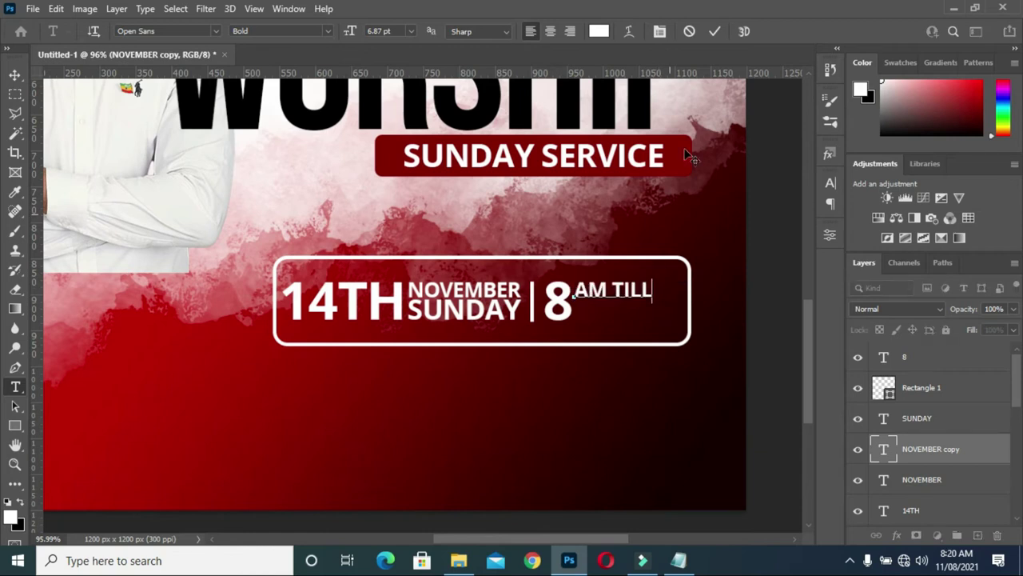
left_click(713, 32)
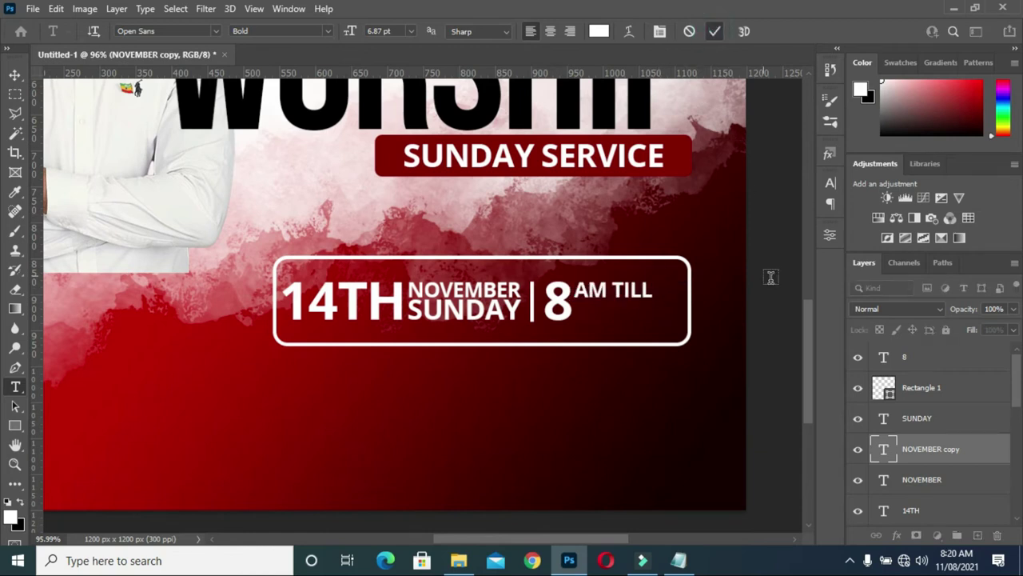
key("ctrl+Return")
key("ctrl+Right")
key("ctrl+Right")
key("ctrl+Right")
key("ctrl+Right")
key("ctrl+Right")
key("ctrl+Right")
key("ctrl+Right")
key("ctrl+Right")
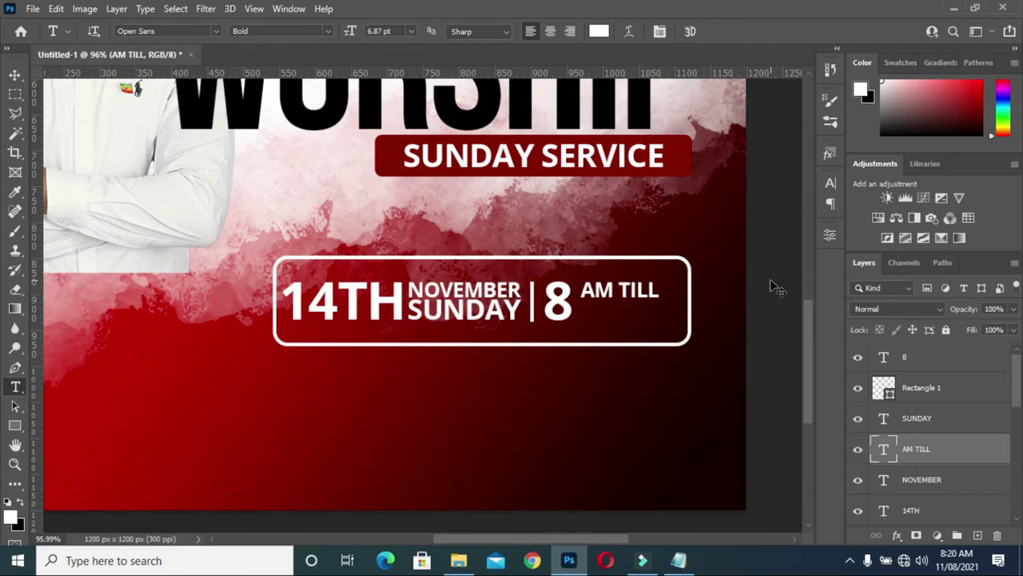
key("ctrl+Left")
key("ctrl+Left")
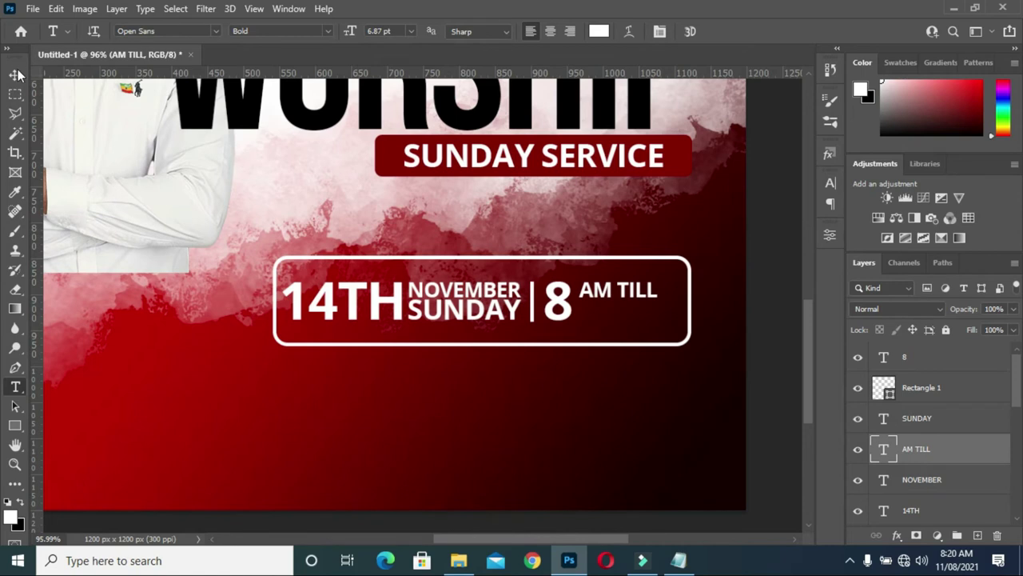
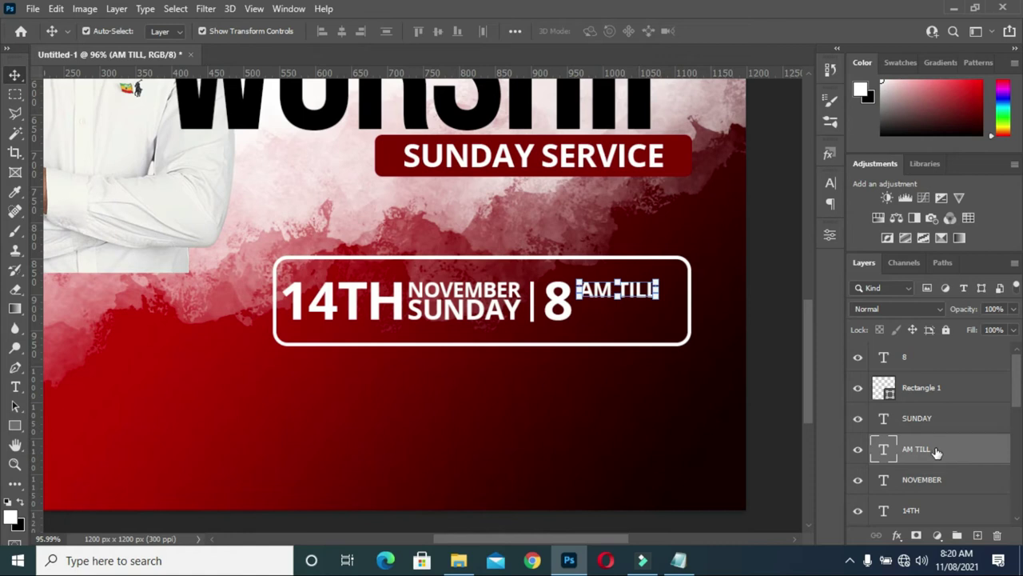
Duplicate the AM TILL text layer and move the copy just below the original.
left_click(937, 453)
mouse_move(937, 453)
left_mouse_down()
mouse_move(937, 355)
mouse_move(920, 352)
left_mouse_up()
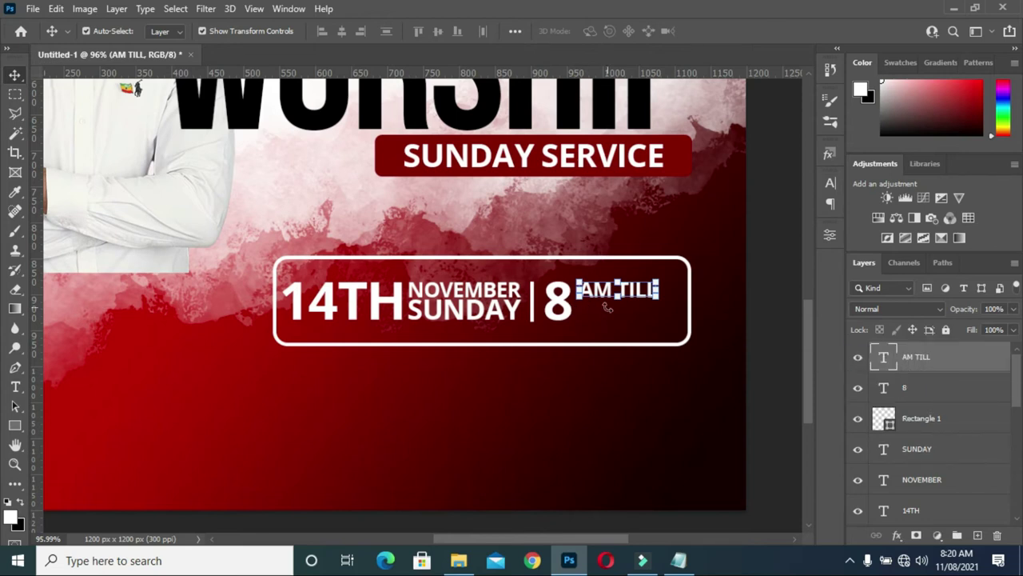
key("ctrl+j")
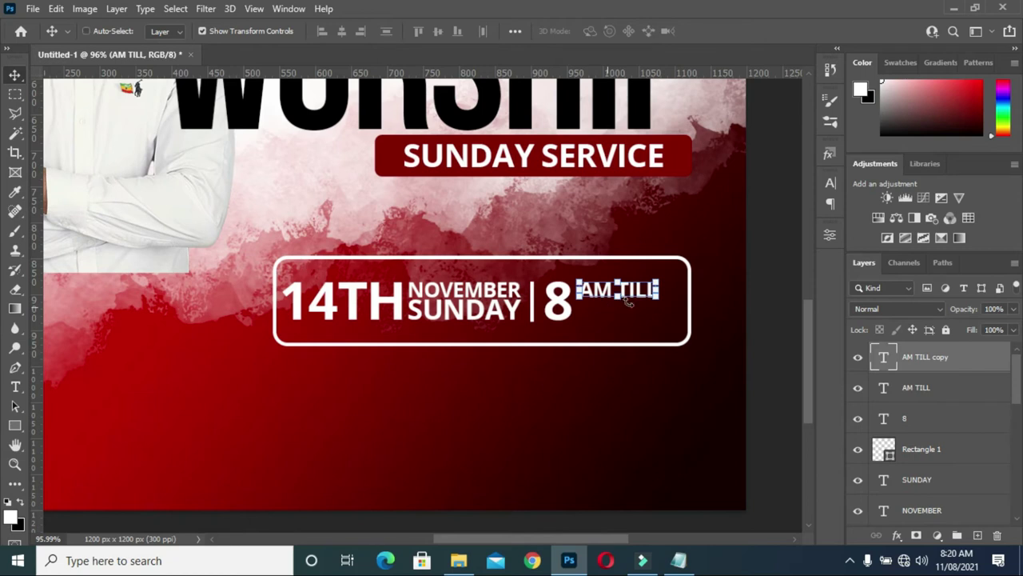
key("ctrl")
mouse_move(634, 299)
left_mouse_down()
mouse_move(636, 311)
mouse_move(662, 304)
left_mouse_up()
Replace the copied line's text with NOON taken from the notes and commit it.
double_click(636, 312)
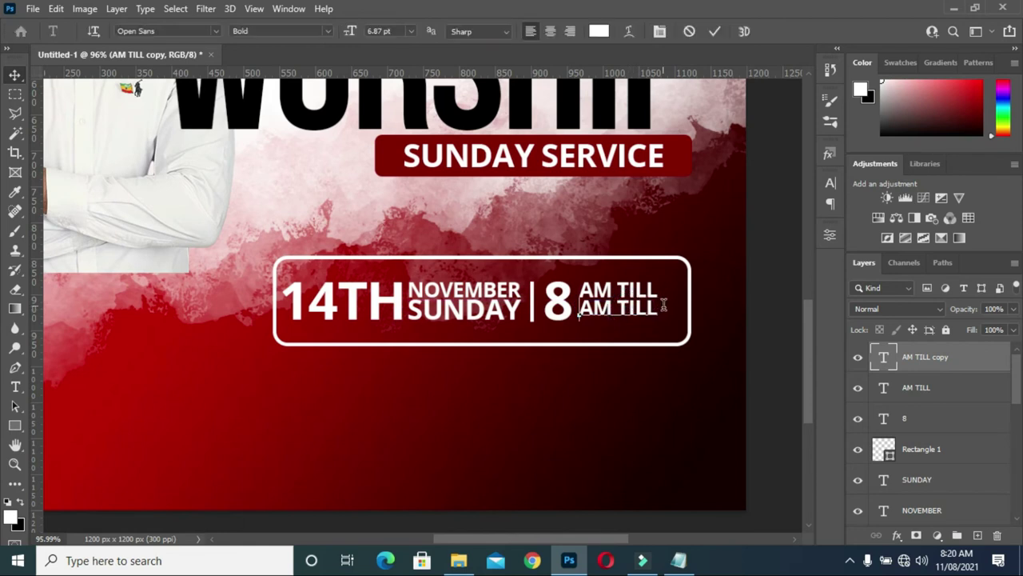
triple_click(663, 304)
left_click(679, 560)
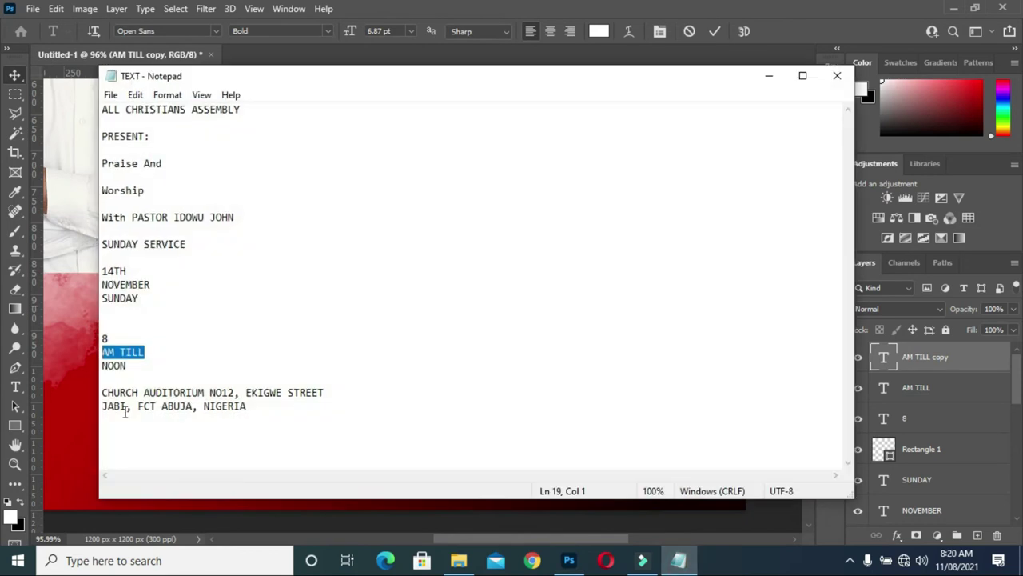
left_click_drag(128, 365, 101, 366)
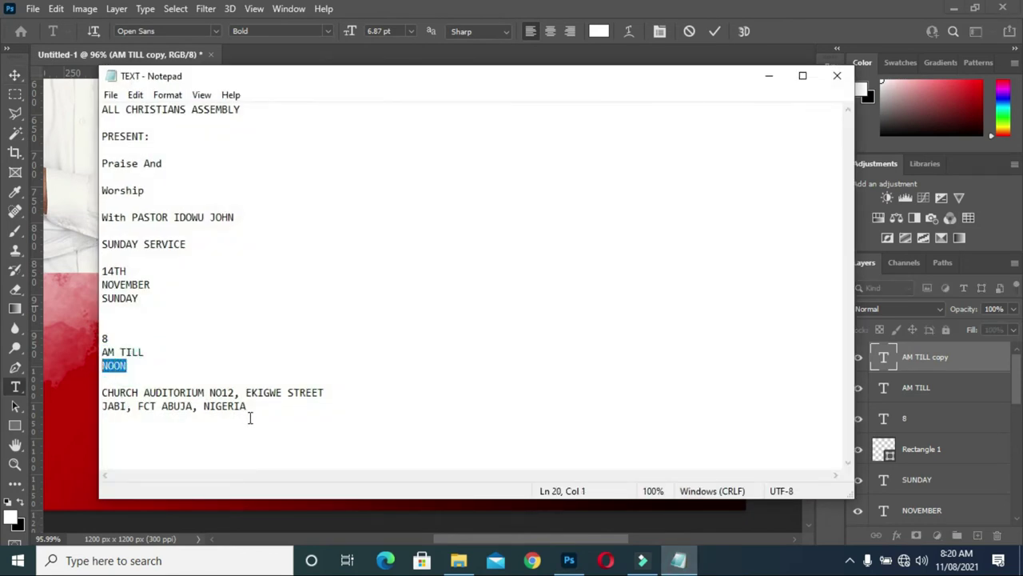
left_click(761, 76)
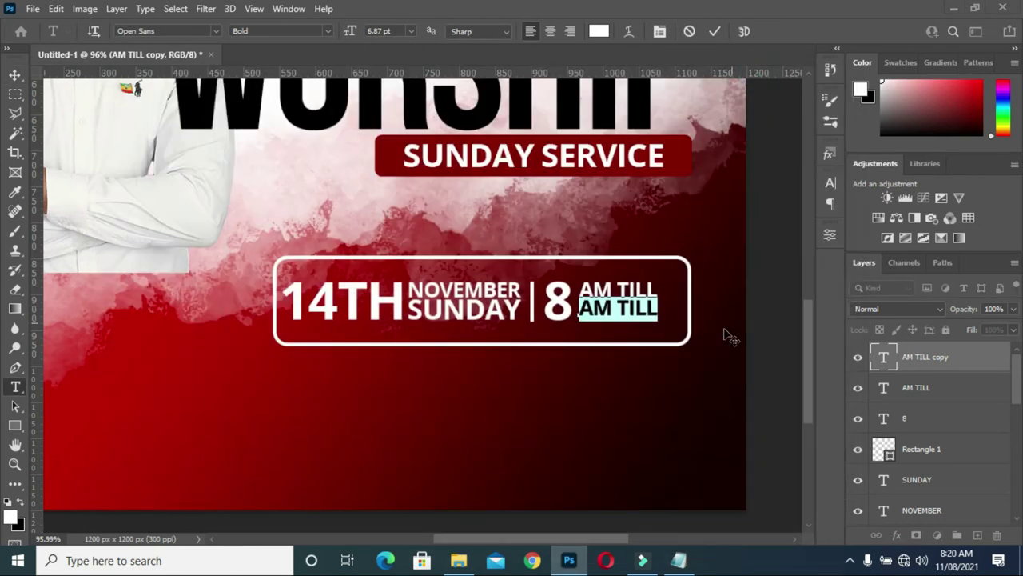
key("ctrl+v")
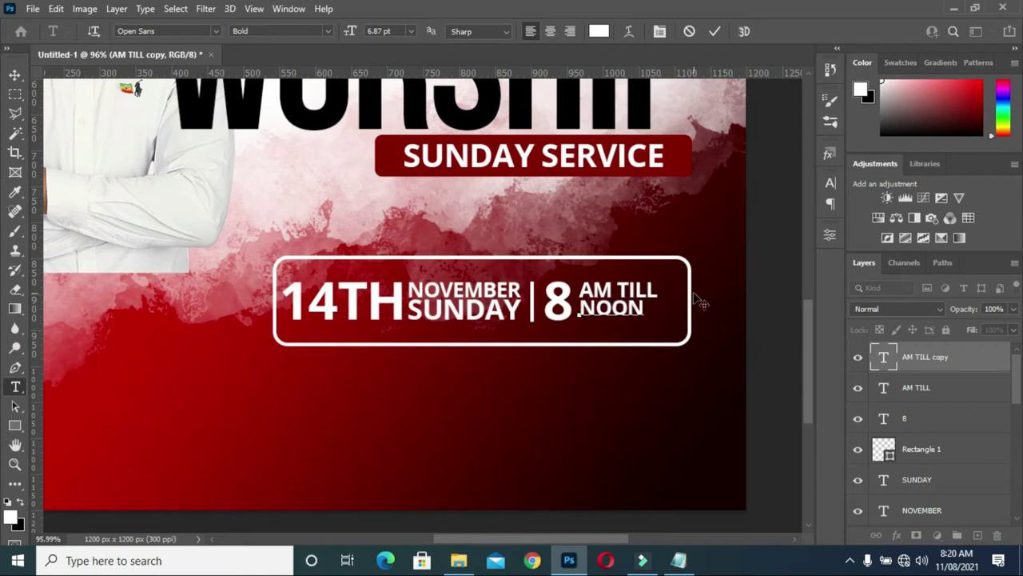
left_click(717, 31)
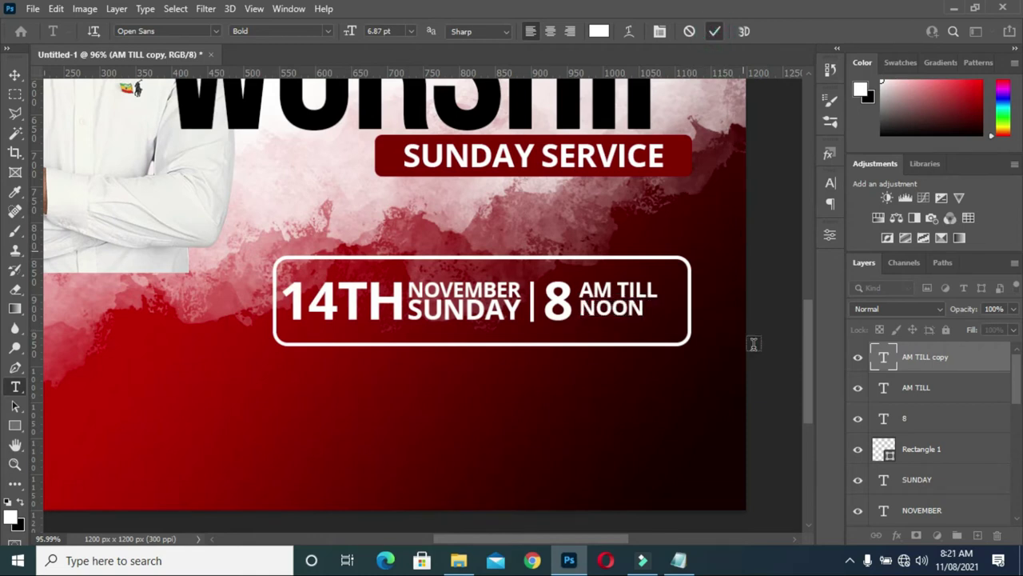
left_click(14, 75)
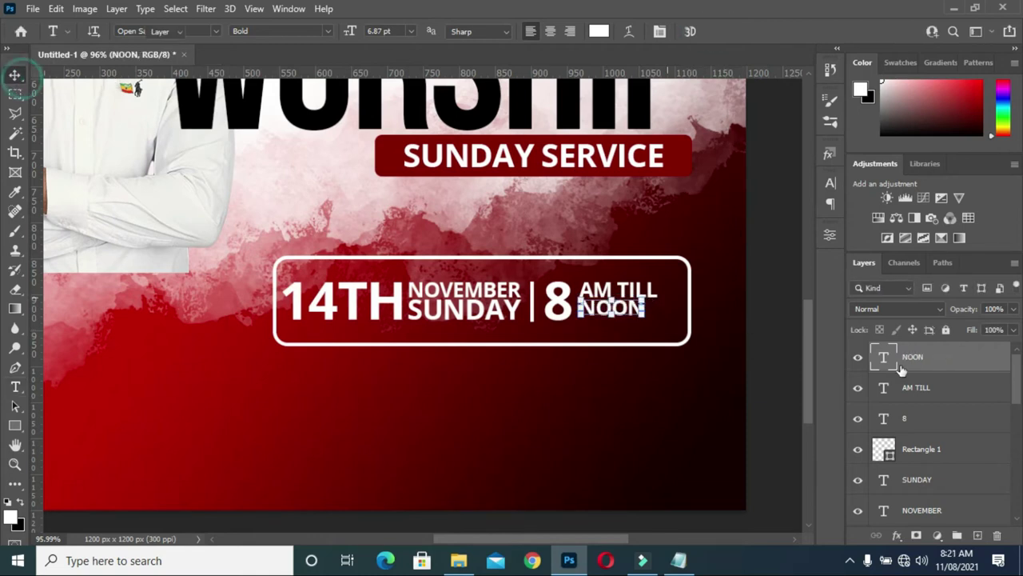
Nudge the rounded date frame slightly to the left.
left_click(761, 367)
left_click(577, 345)
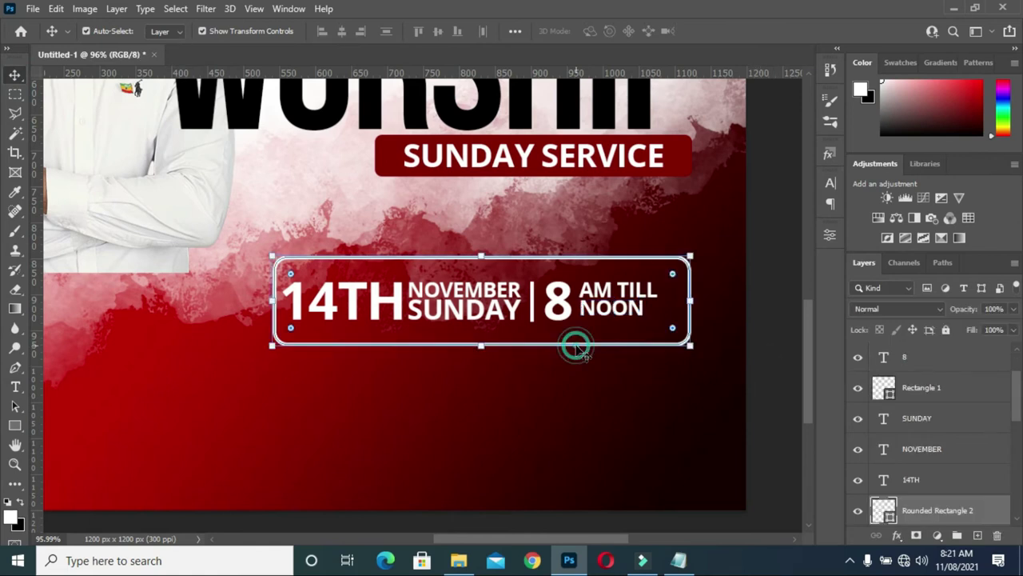
key("Left")
key("Left")
key("Left")
key("Left")
key("Left")
key("Left")
key("Left")
key("Left")
key("Left")
key("Left")
key("Left")
key("Left")
key("Left")
key("Left")
left_click(763, 358)
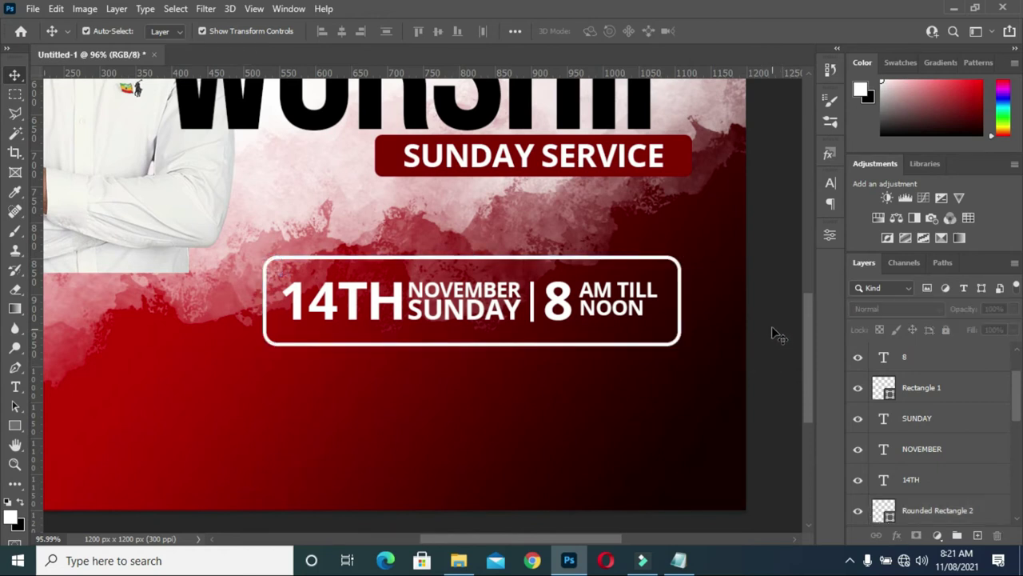
Group the layers from NOON to the rounded frame and name the group 'Time & Date'.
scroll(771, 328, "down", 2)
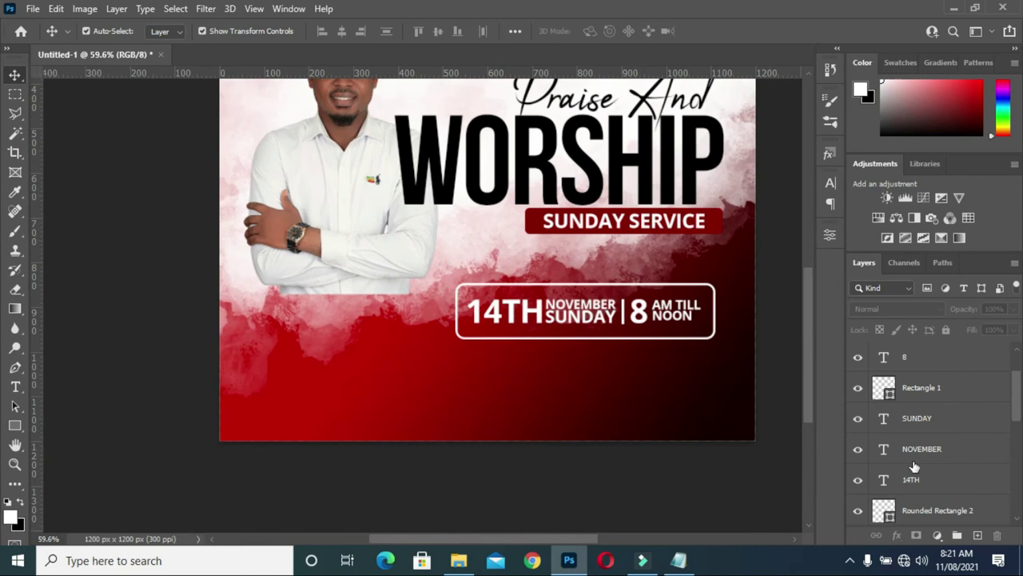
scroll(927, 359, "up", 2)
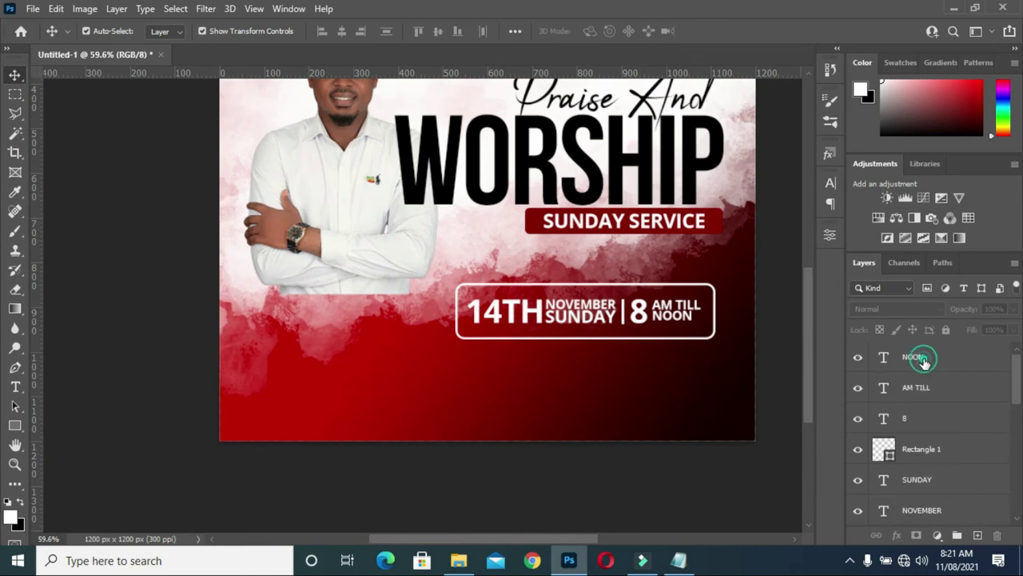
left_click(919, 364)
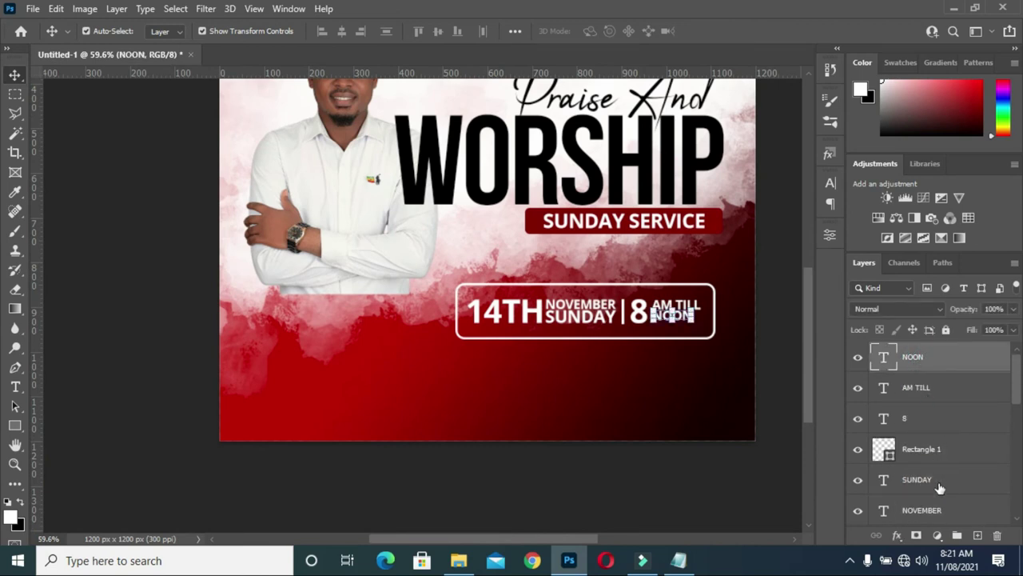
scroll(937, 474, "down", 3)
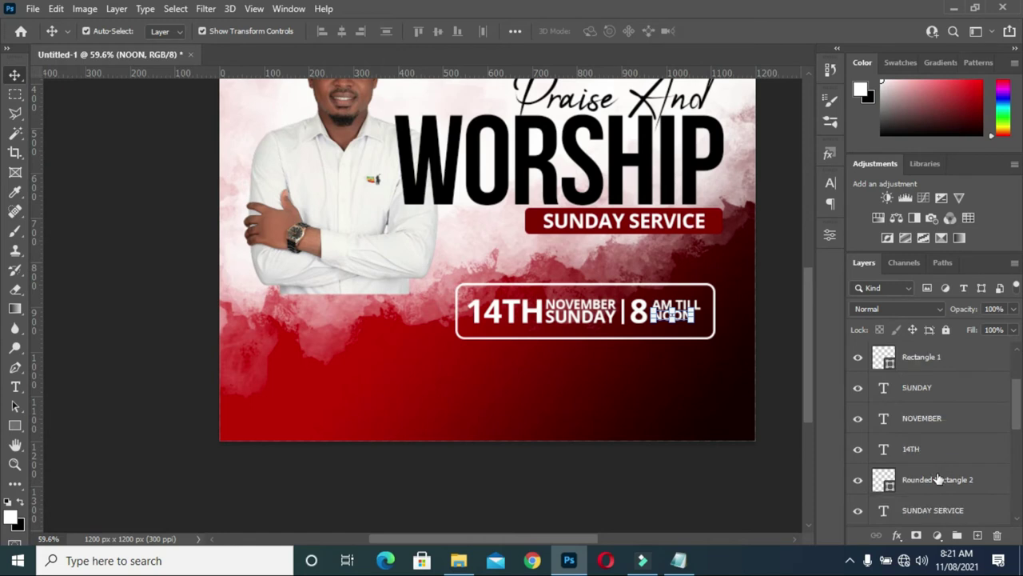
left_click(938, 481, "shift")
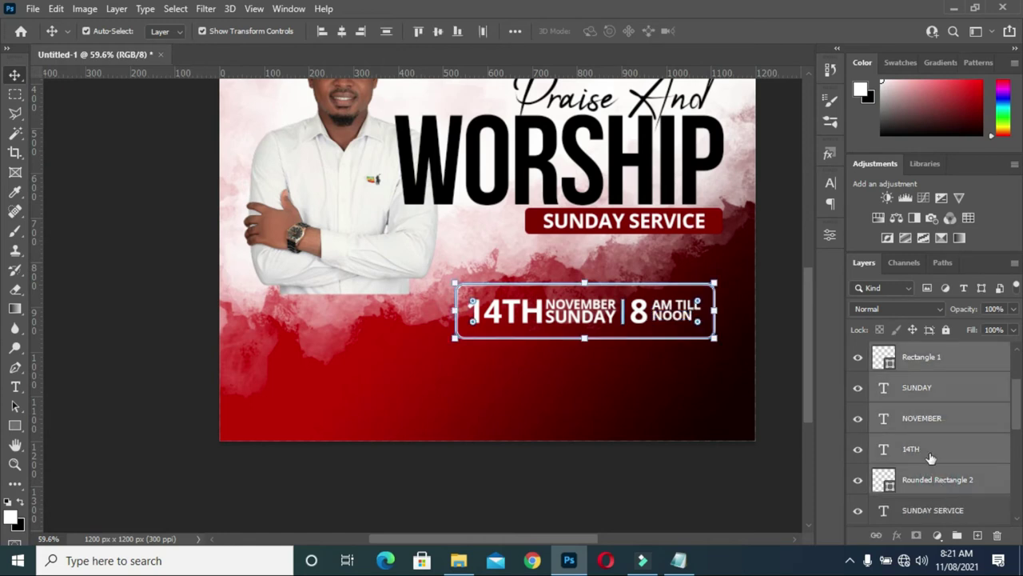
key("ctrl+g")
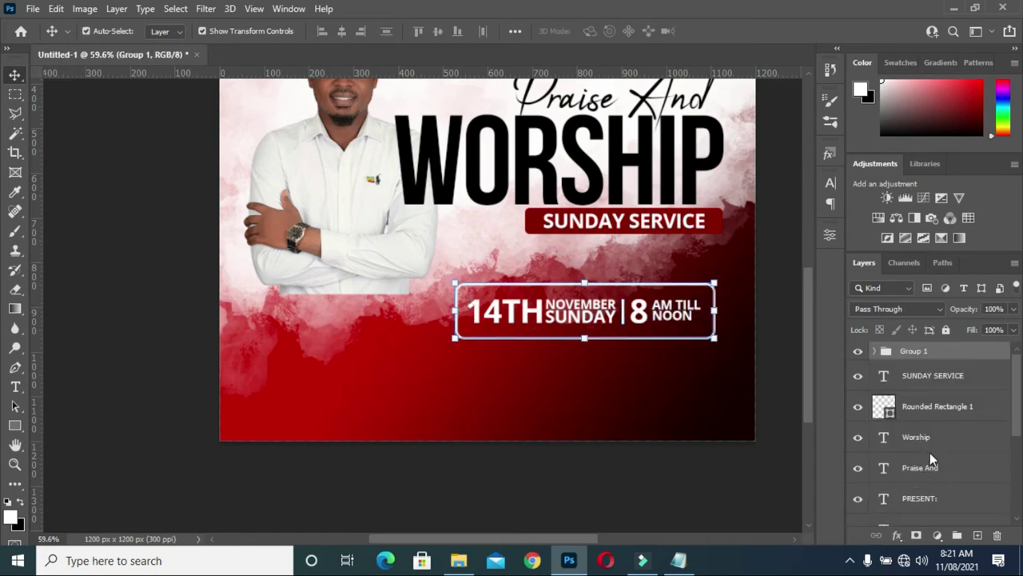
double_click(911, 352)
type("Time")
type(" & ")
type("Date")
key("Return")
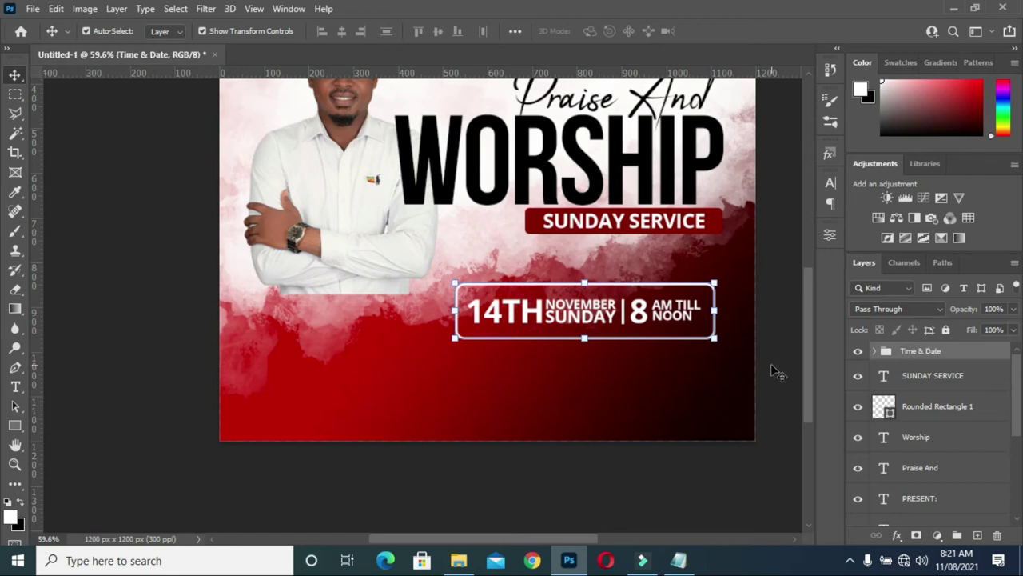
left_click(773, 364)
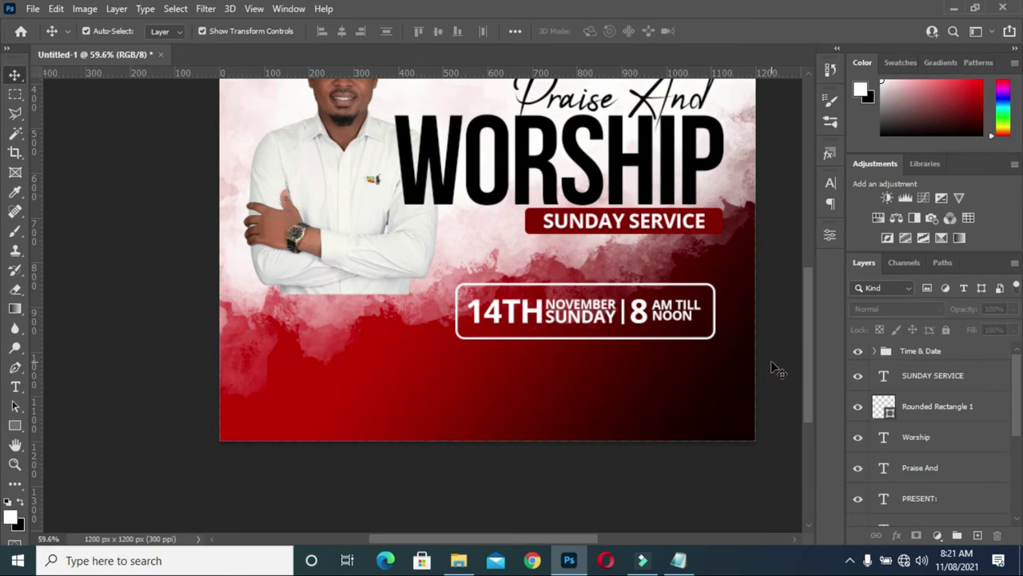
Copy the church's street address line from the Notepad notes.
left_click(678, 560)
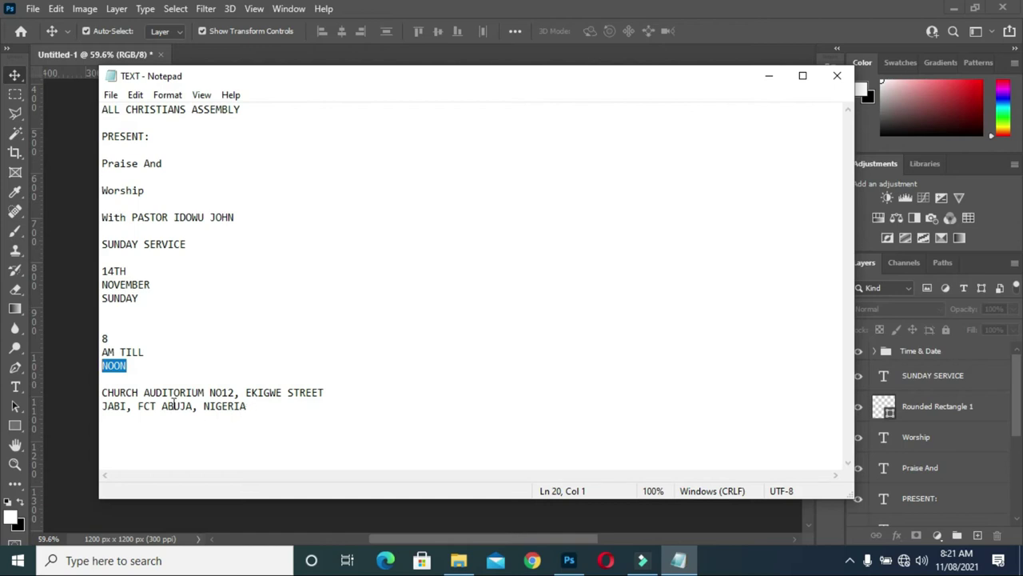
left_click_drag(102, 392, 242, 406)
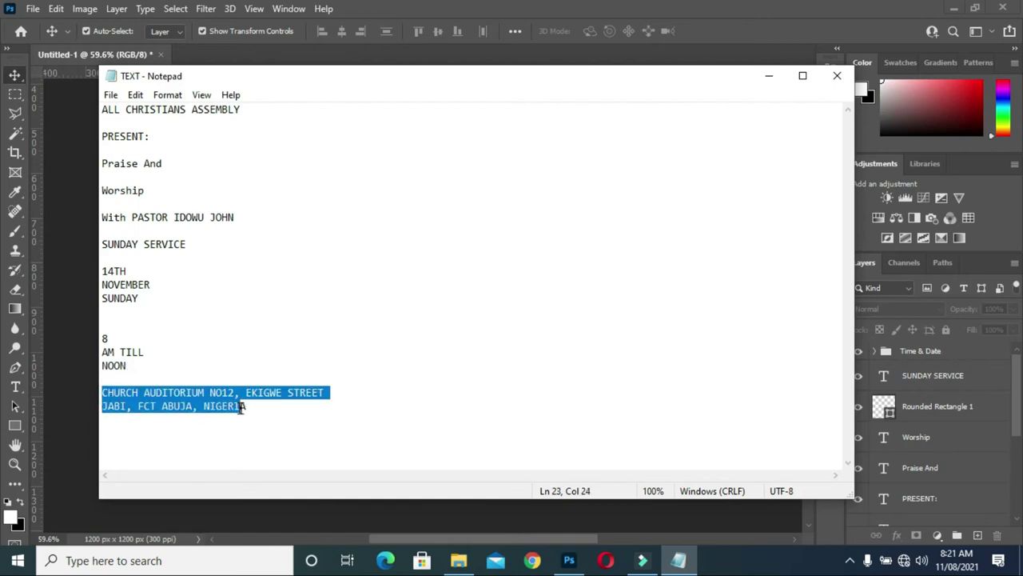
key("Home")
key("Up")
key("shift+End")
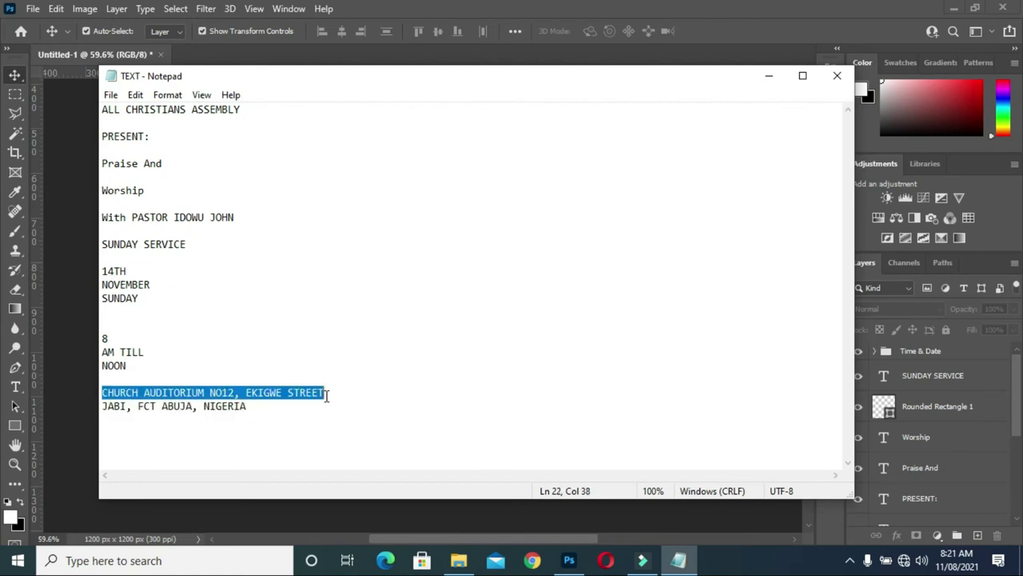
left_click(769, 75)
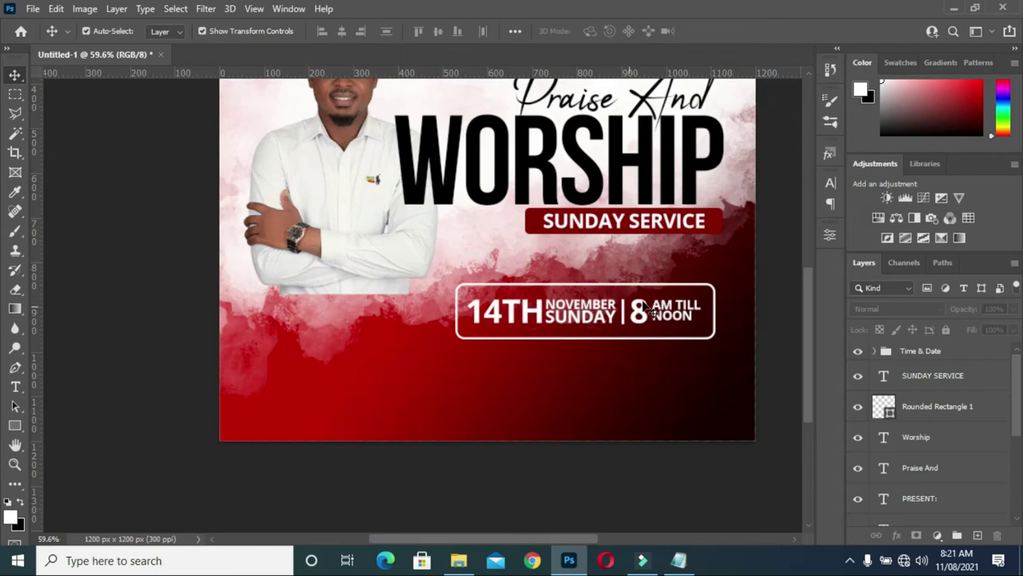
Duplicate the NOVEMBER text above the Time & Date group and place it below the date box.
left_click(598, 315)
left_click_drag(614, 319, 600, 310)
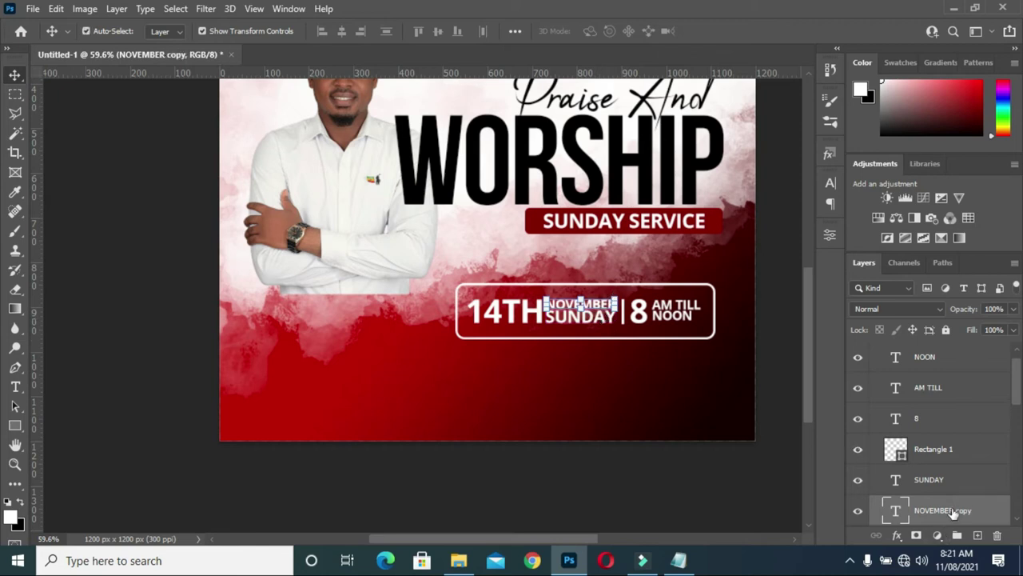
mouse_move(935, 516)
left_mouse_down()
mouse_move(940, 344)
mouse_move(944, 353)
left_mouse_up()
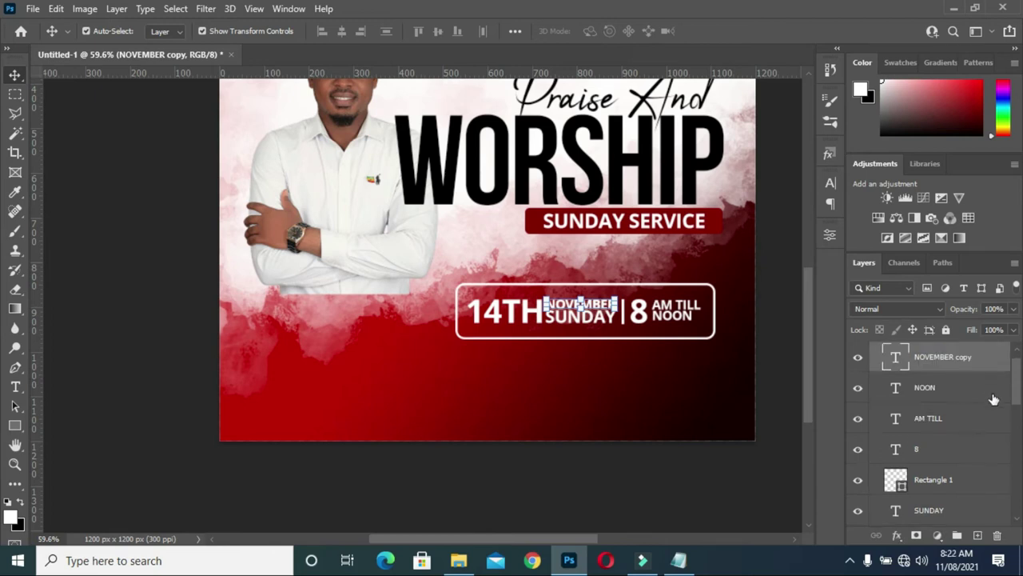
scroll(993, 399, "up", 1)
mouse_move(939, 375)
left_mouse_down()
mouse_move(934, 342)
mouse_move(884, 366)
left_mouse_up()
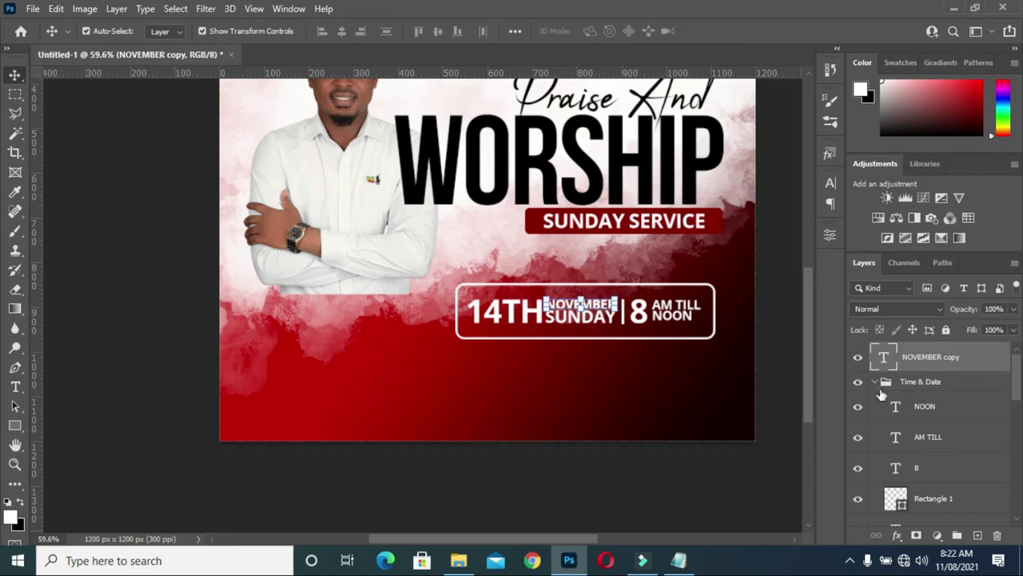
left_click(877, 383)
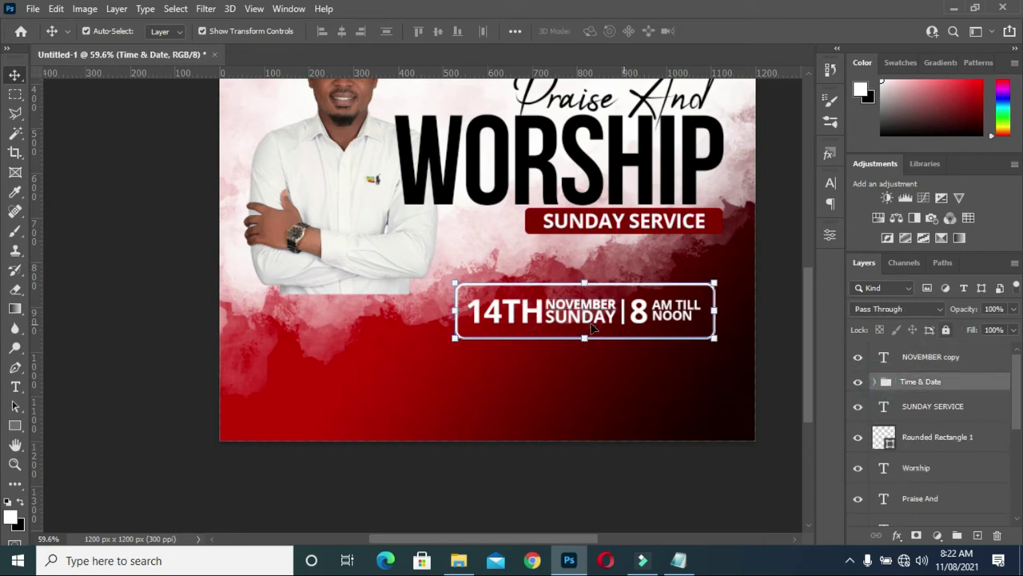
left_click_drag(586, 308, 506, 381)
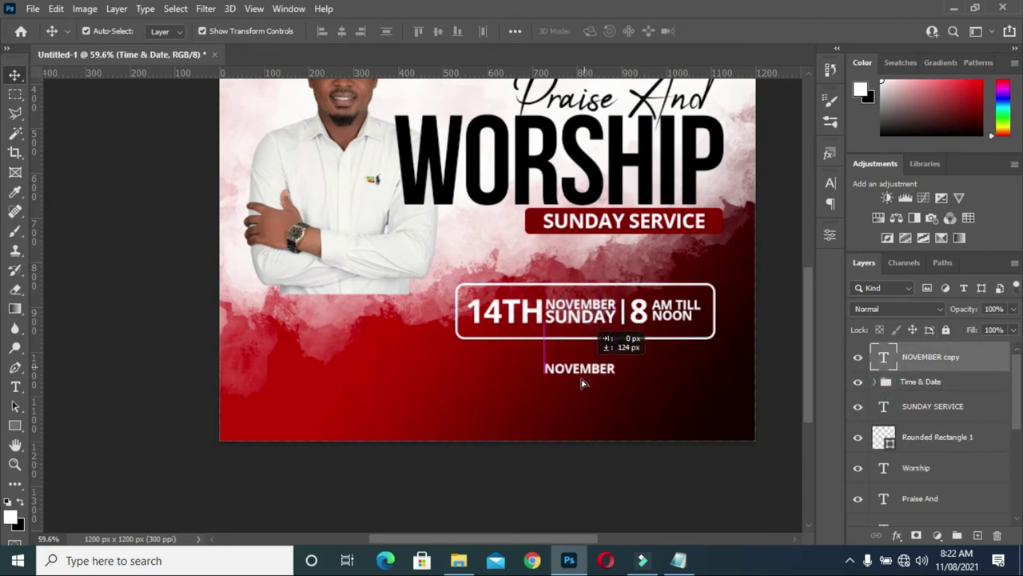
mouse_move(506, 380)
left_mouse_down()
mouse_move(491, 382)
mouse_move(551, 374)
left_mouse_up()
Replace the copy's text with the church street address, centered under the date box.
double_click(504, 378)
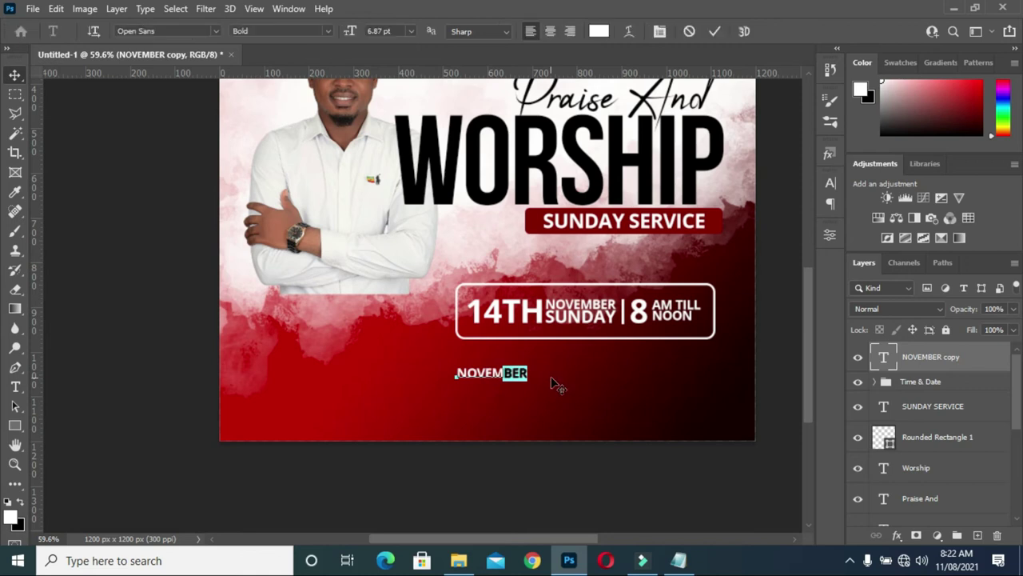
key("ctrl+a")
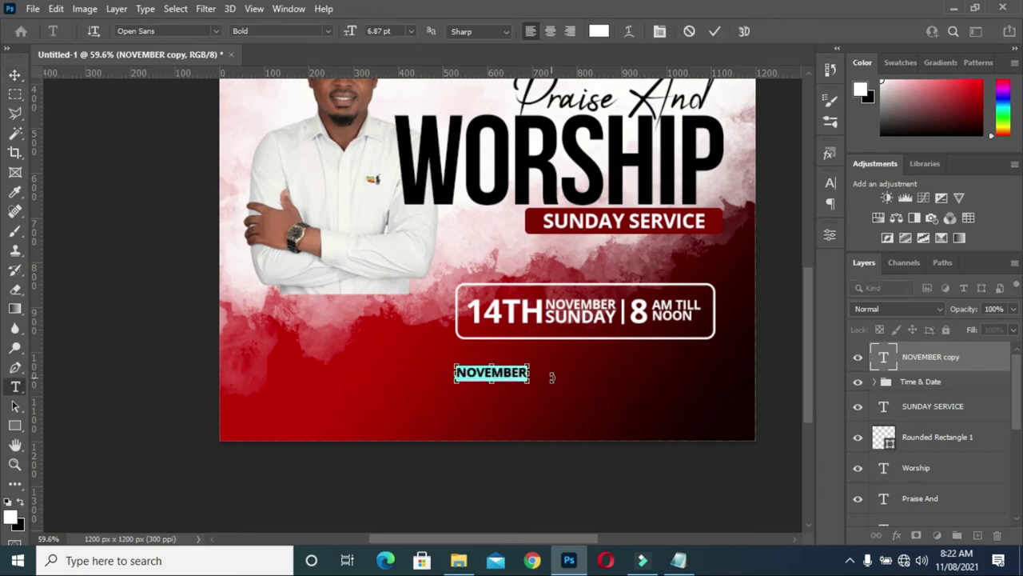
type("CHURCH AUDITORIUM NO12. EKIGWE STREET")
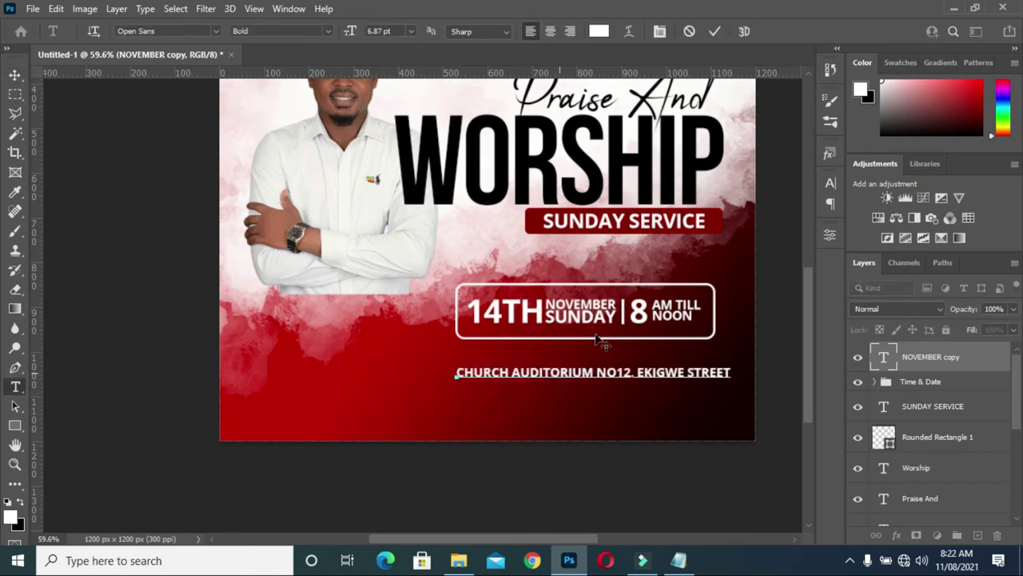
left_click(715, 32)
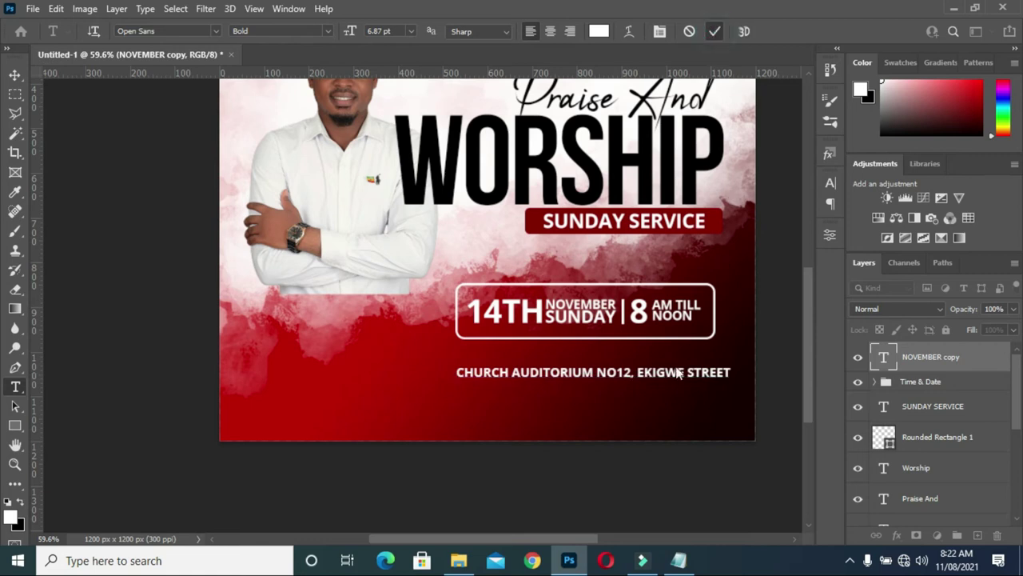
left_click_drag(672, 376, 649, 381)
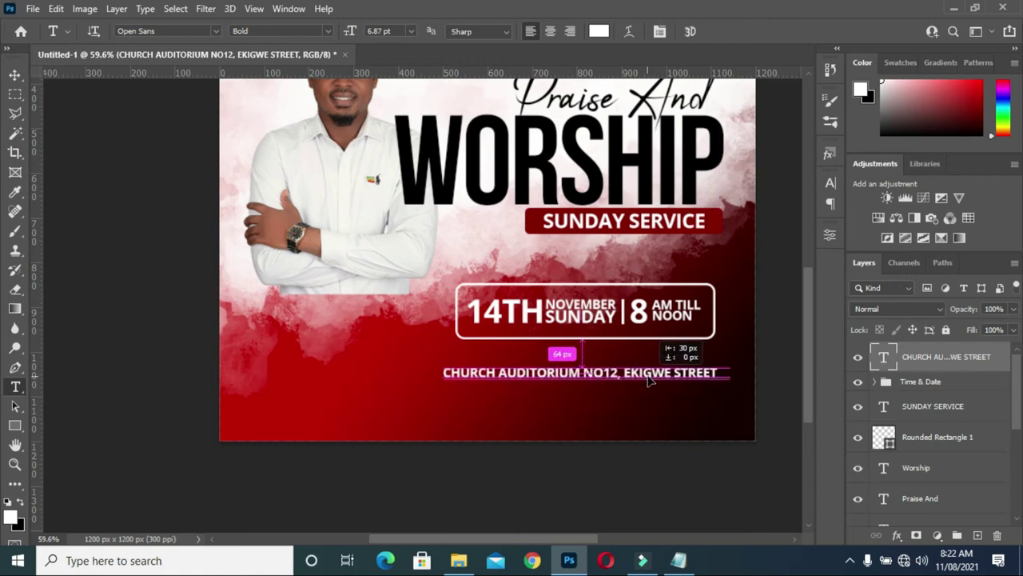
left_click_drag(649, 382, 651, 382)
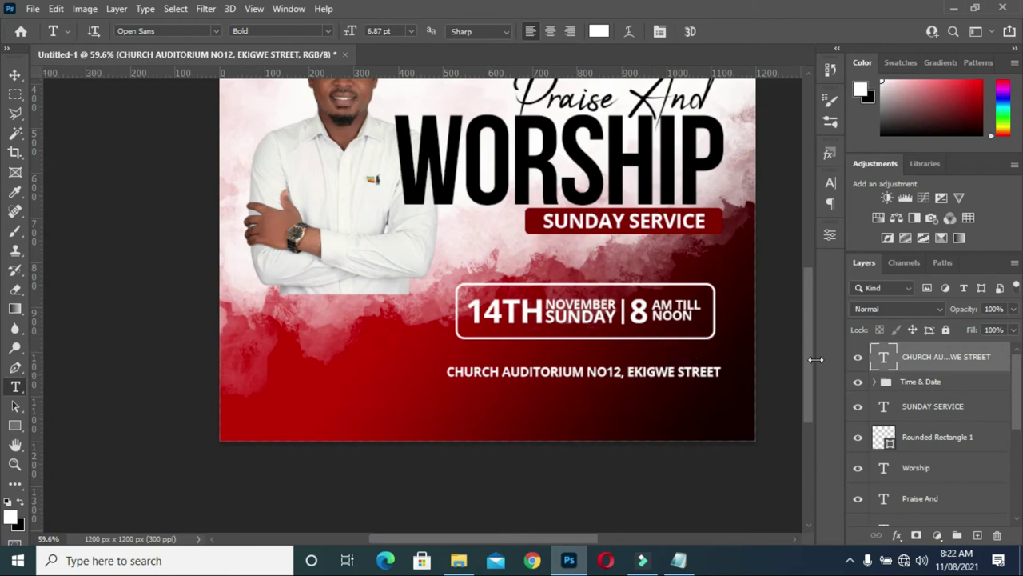
left_click(15, 74)
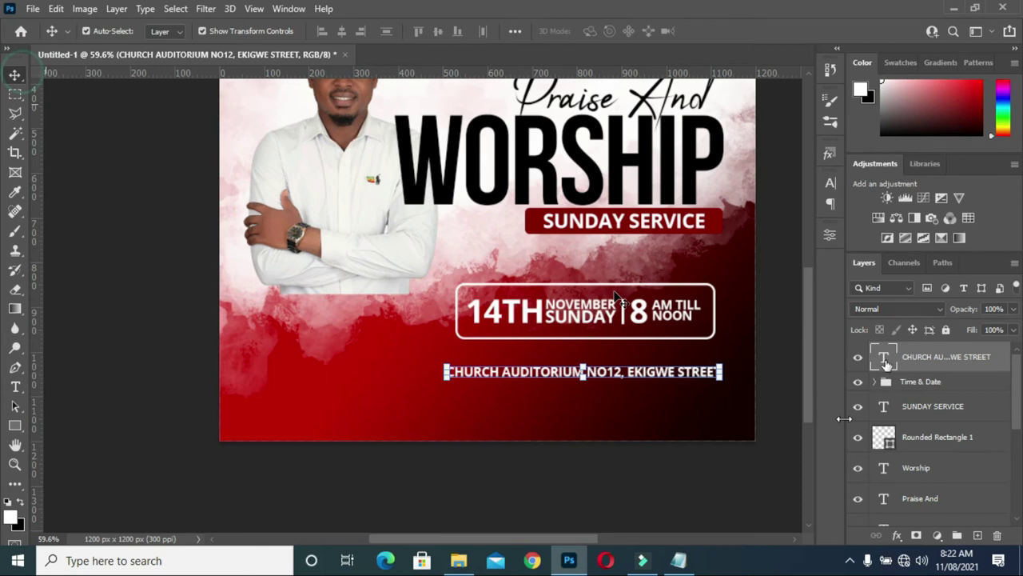
Nudge the Time & Date box a few pixels to the right.
left_click(917, 384)
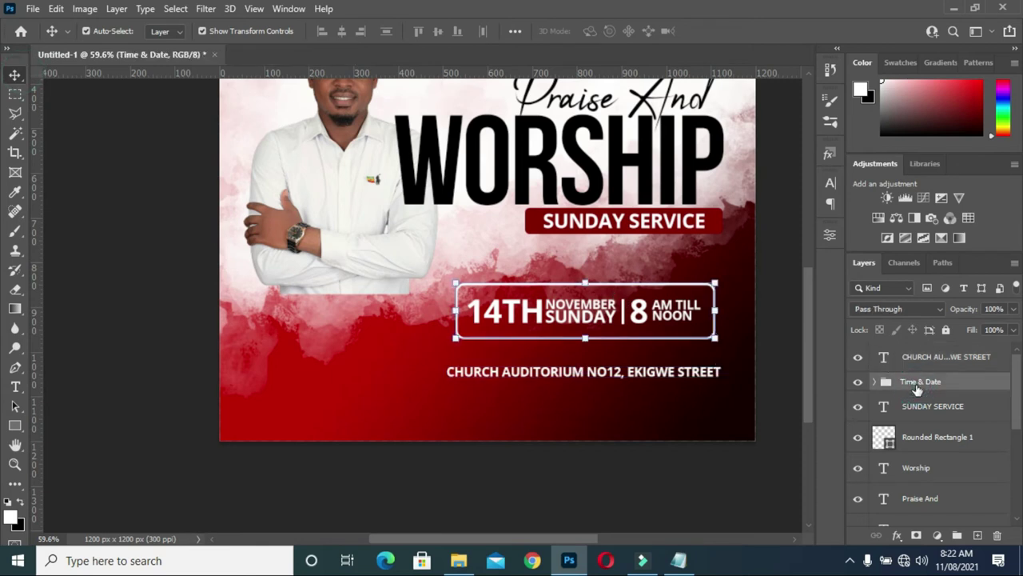
key("Right")
key("Right")
key("Right")
key("Right")
key("Right")
key("Right")
key("Right")
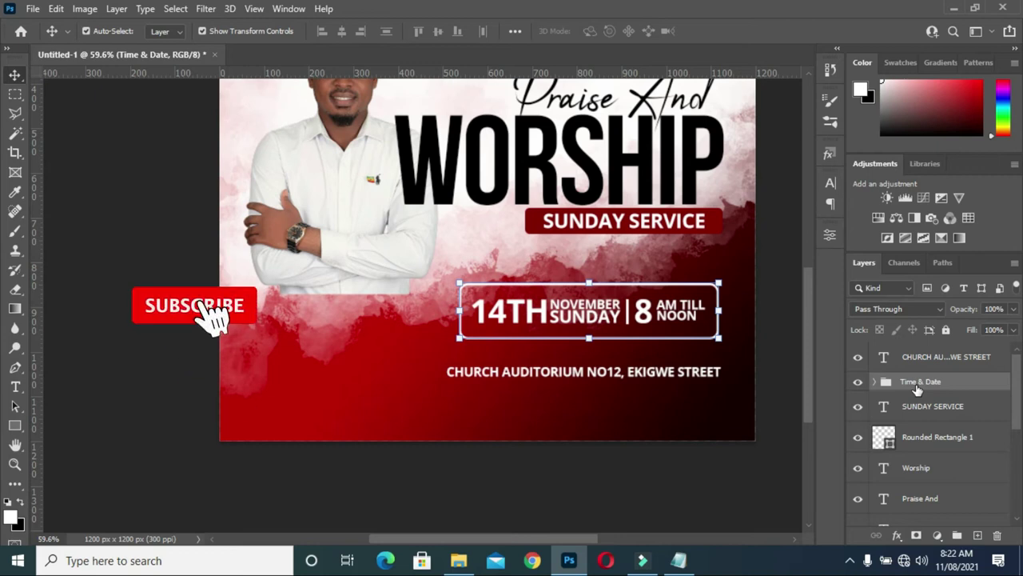
left_click(794, 436)
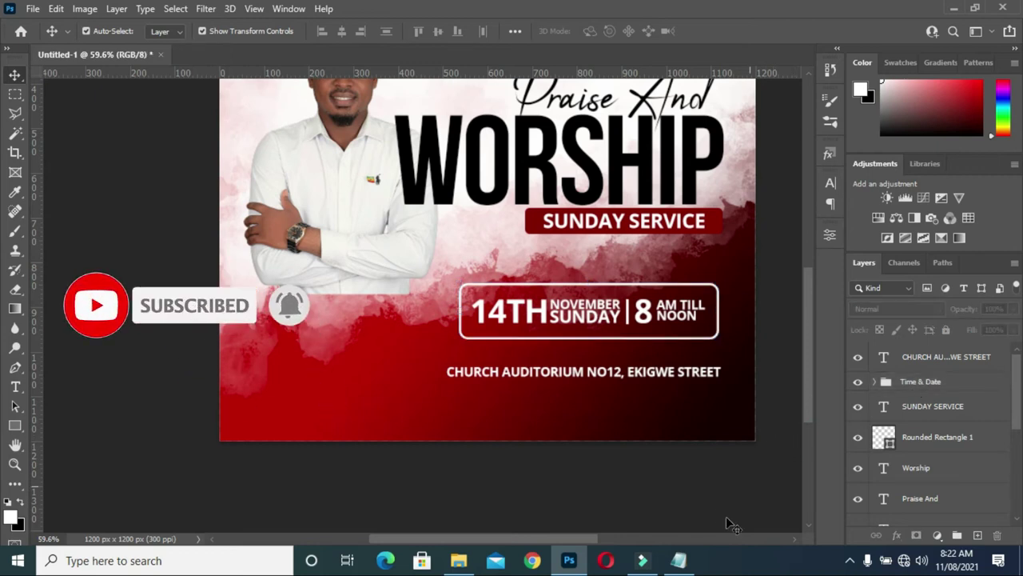
Copy the city-and-country line from the notes and duplicate the address layer beneath the original.
left_click(678, 560)
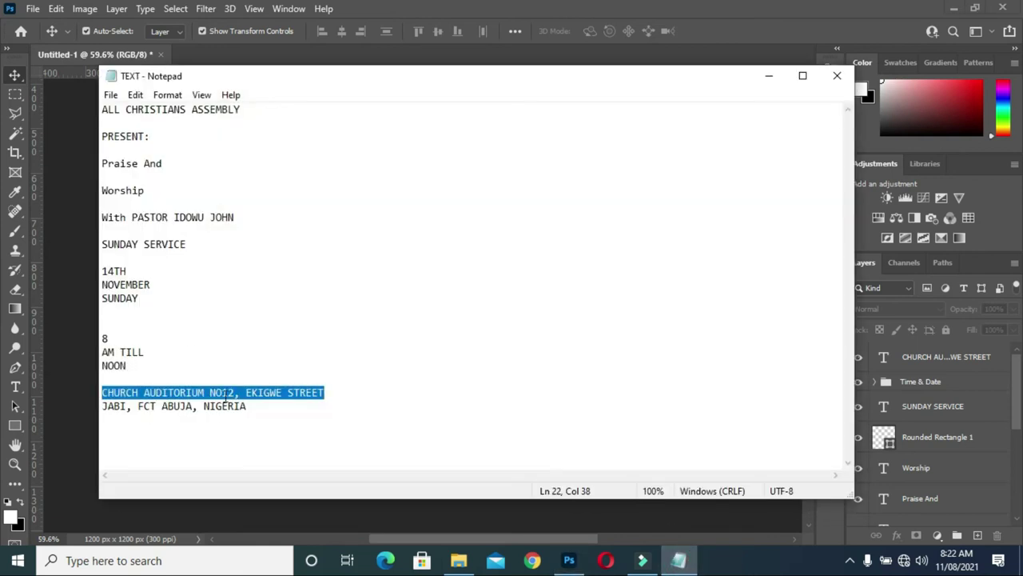
left_click_drag(247, 406, 117, 411)
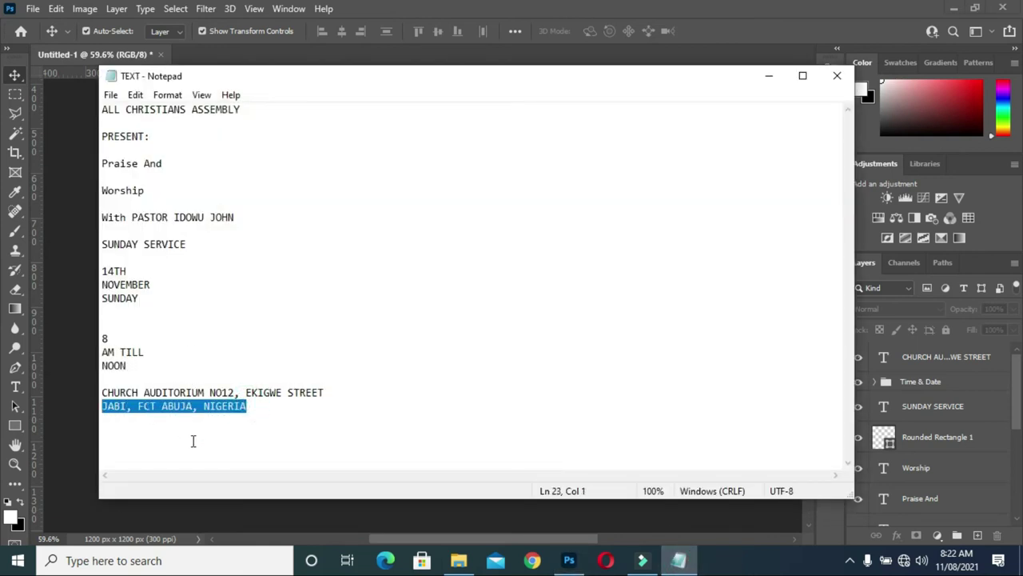
left_click(769, 76)
left_click(656, 384, "ctrl")
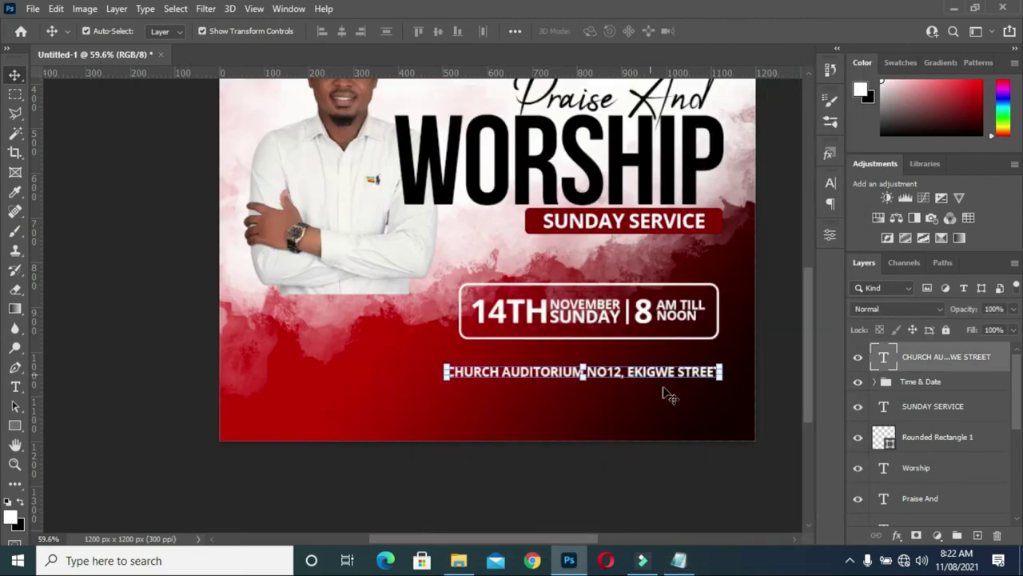
key("ctrl+j")
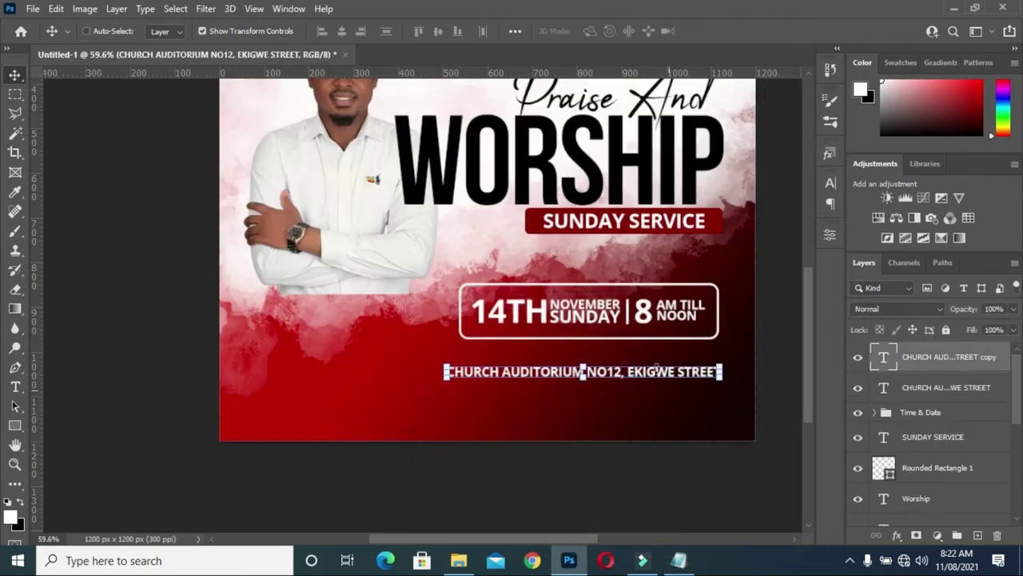
left_click_drag(657, 368, 660, 393)
Retype the duplicate as the city-and-country line and right-align it under the street line.
double_click(645, 387)
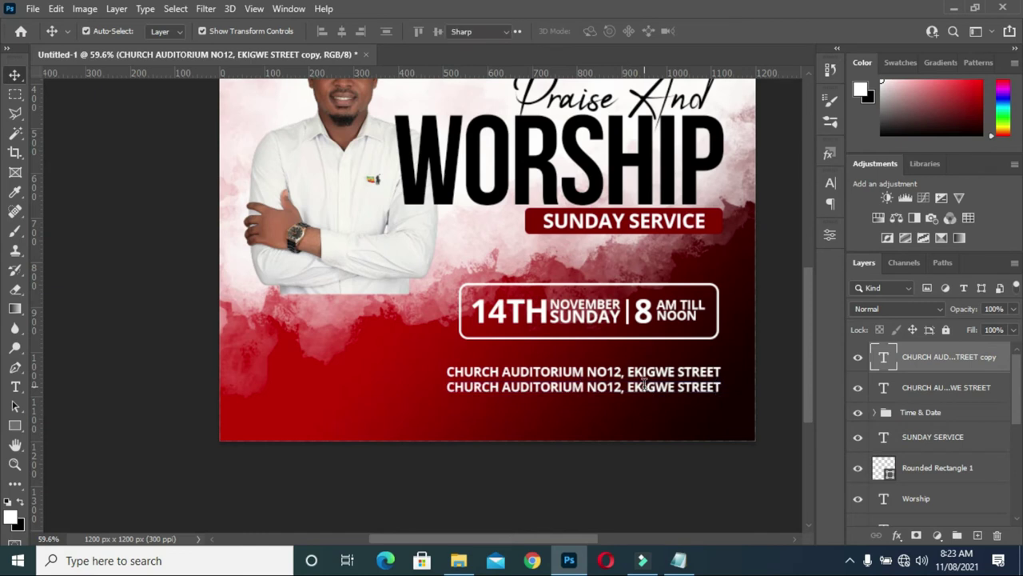
double_click(644, 389)
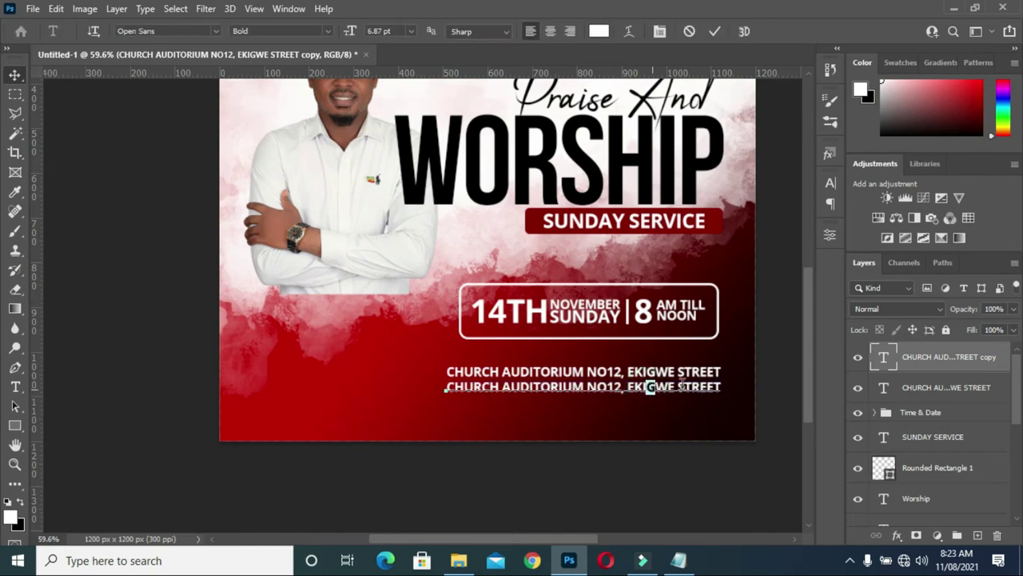
left_click(680, 387)
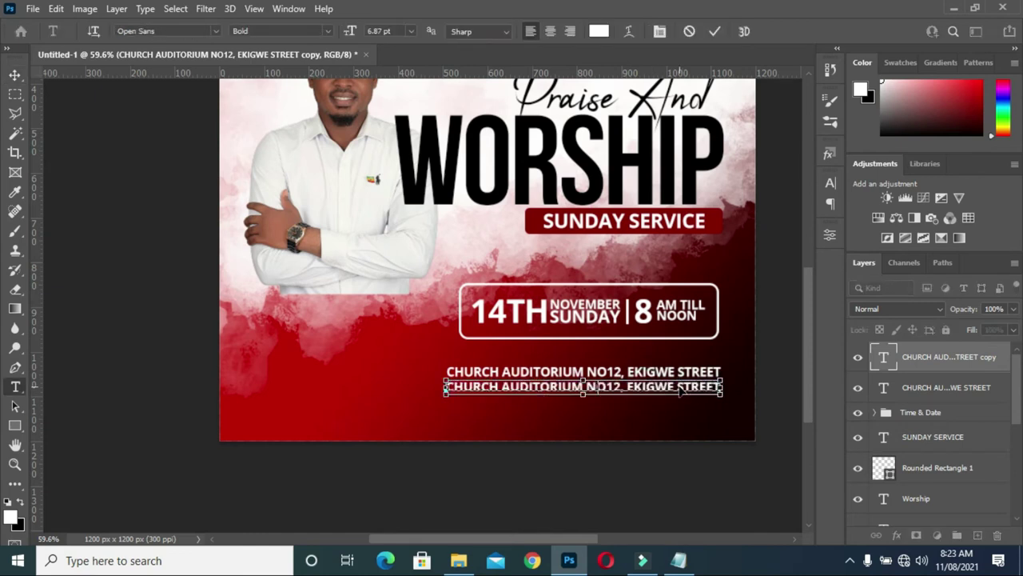
type("JABI, FCT ABUJA, NIGERIA")
left_click(715, 31)
left_click(14, 77)
left_click_drag(565, 389, 689, 394)
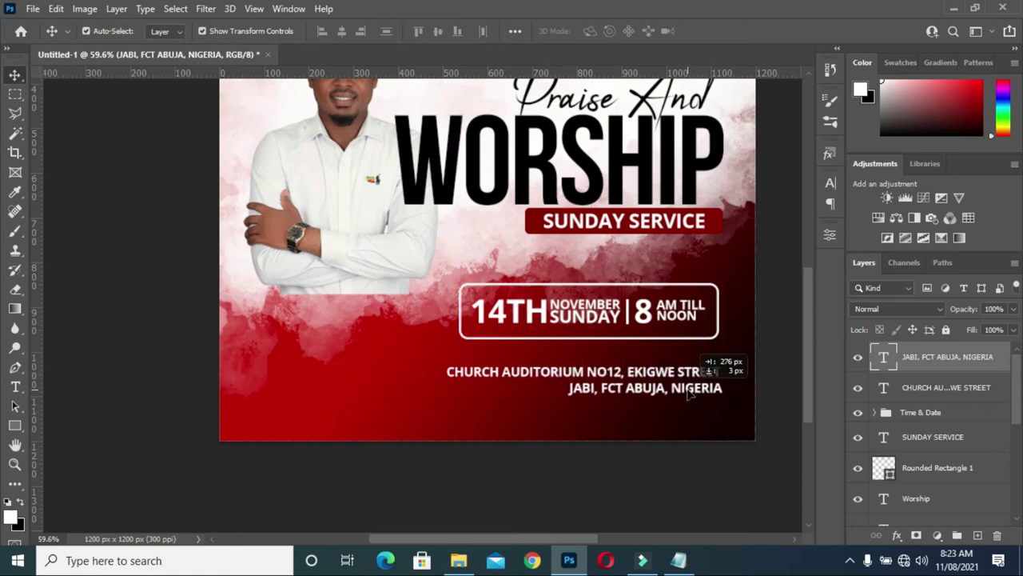
left_click_drag(690, 394, 690, 395)
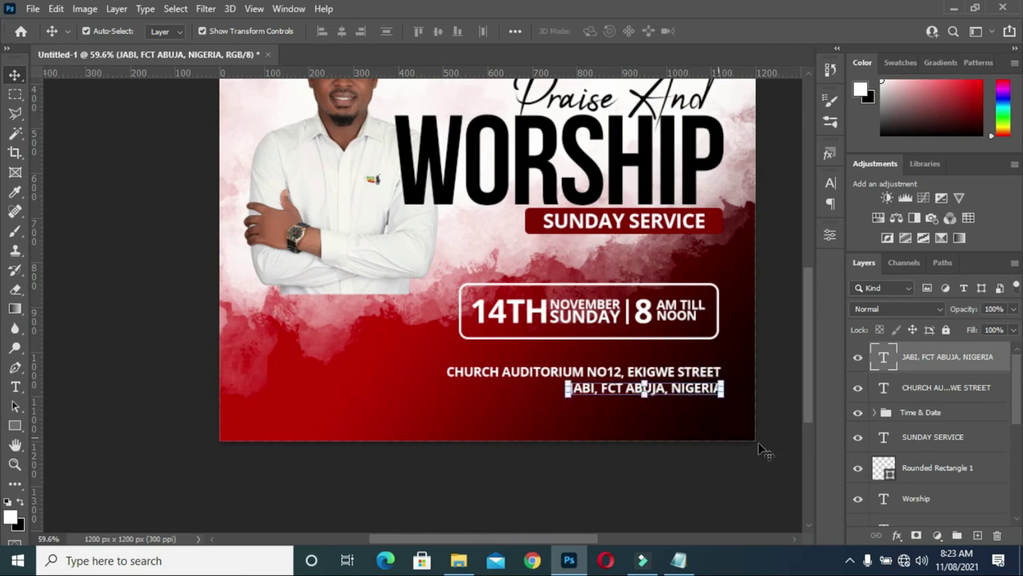
left_click(786, 396)
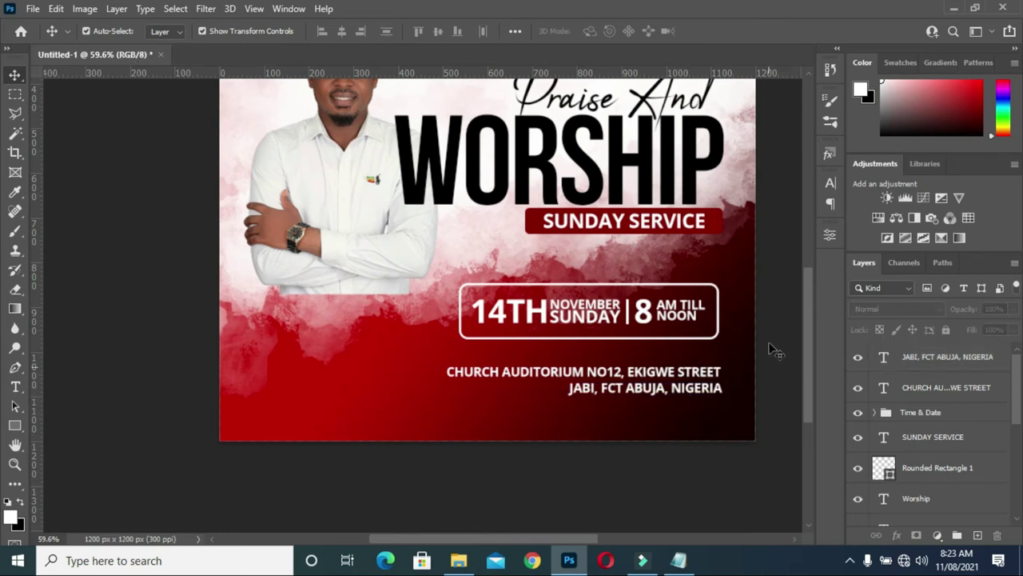
Scale both address lines down to about 94%.
key("ctrl+minus")
scroll(644, 424, "up", 2, "alt")
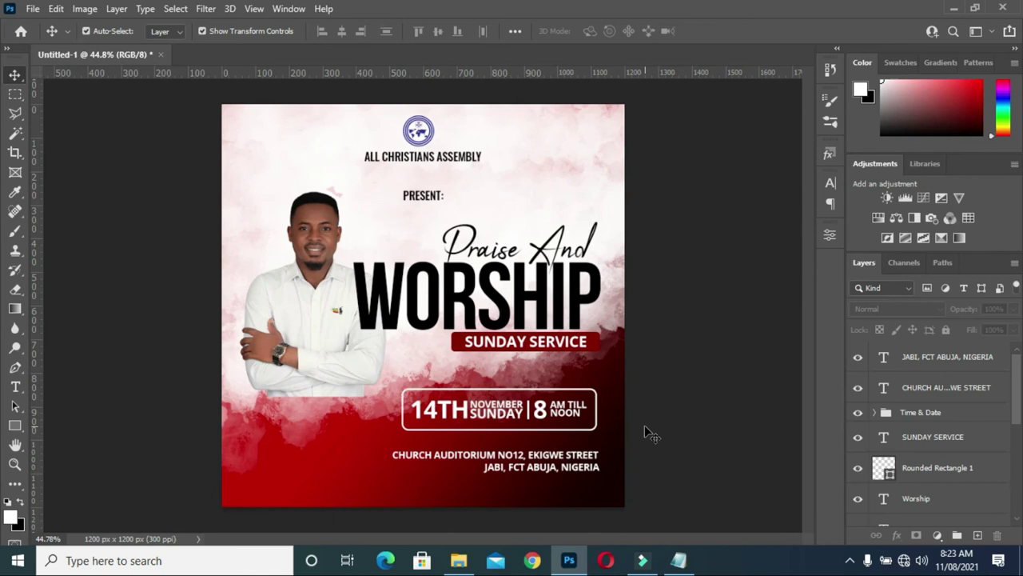
scroll(644, 424, "down", 2, "alt")
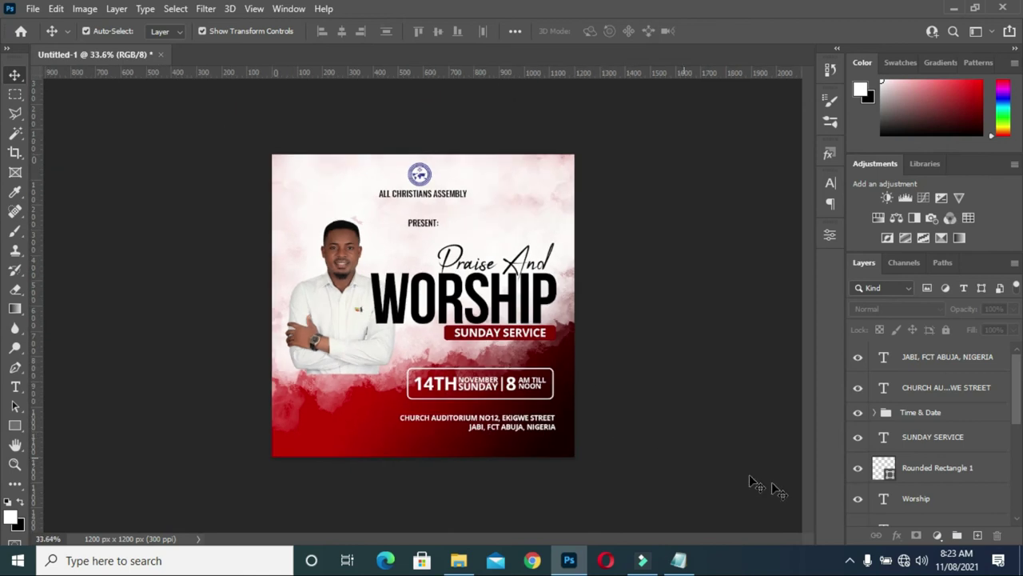
left_click(921, 384)
left_click(920, 356, "shift")
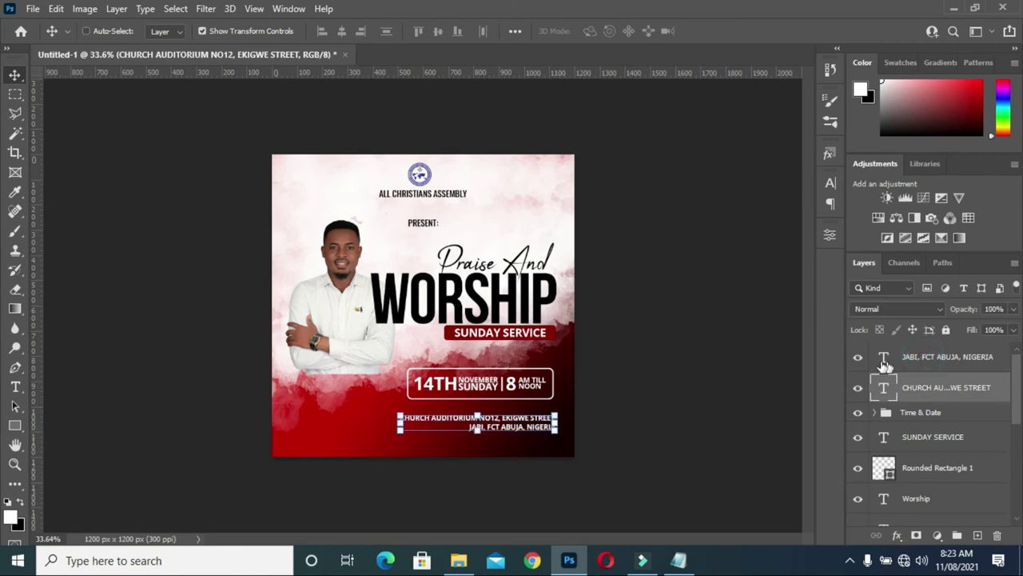
scroll(405, 457, "up", 1, "alt")
scroll(406, 457, "up", 1, "alt")
scroll(396, 461, "up", 1, "alt")
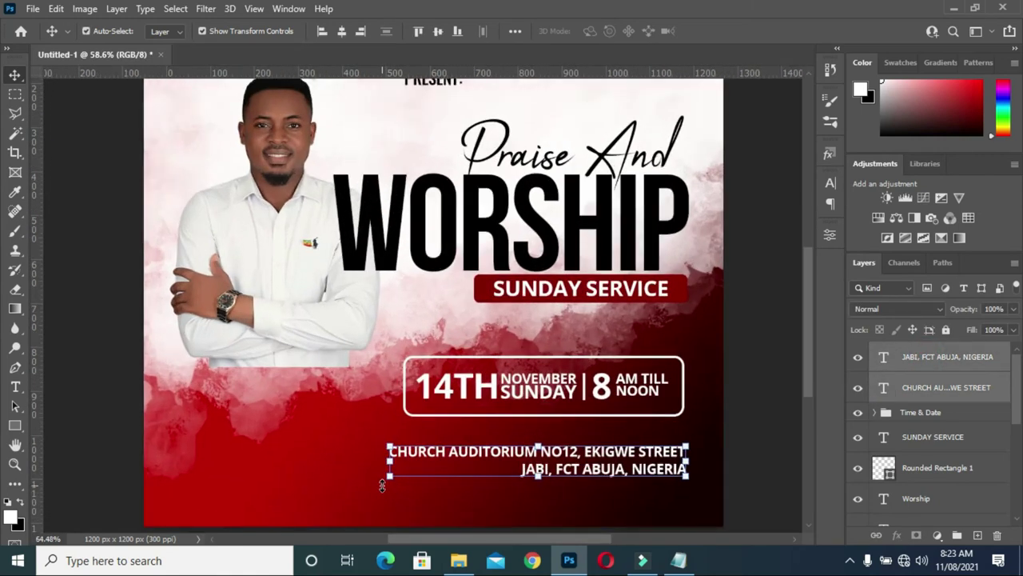
scroll(391, 462, "up", 1, "alt")
left_click_drag(391, 473, 411, 471)
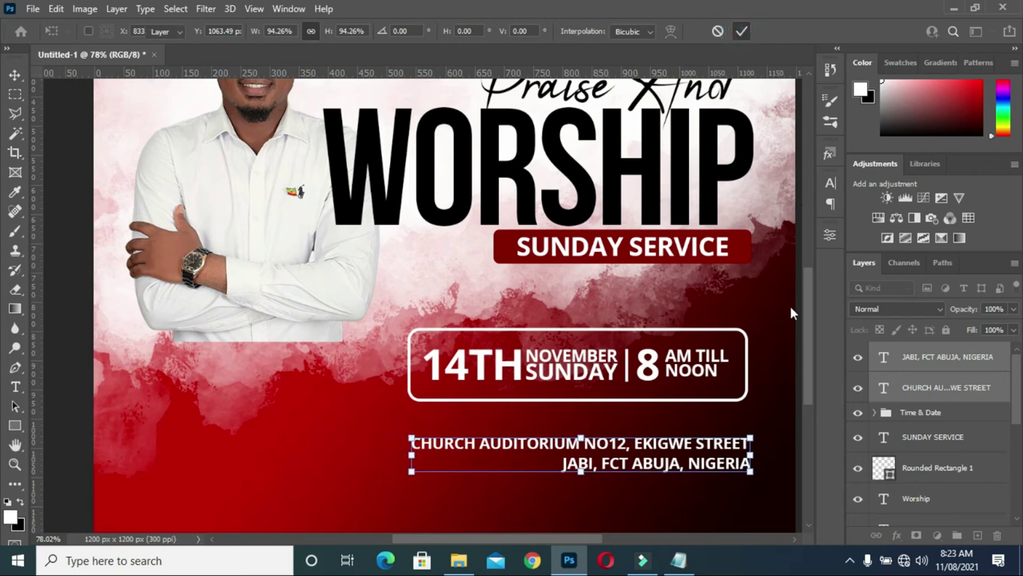
scroll(791, 321, "down", 2)
scroll(796, 336, "down", 1)
key("Return")
Add a vertical guide at X 1120.5 px to line up the right edges.
left_click_drag(806, 379, 807, 394)
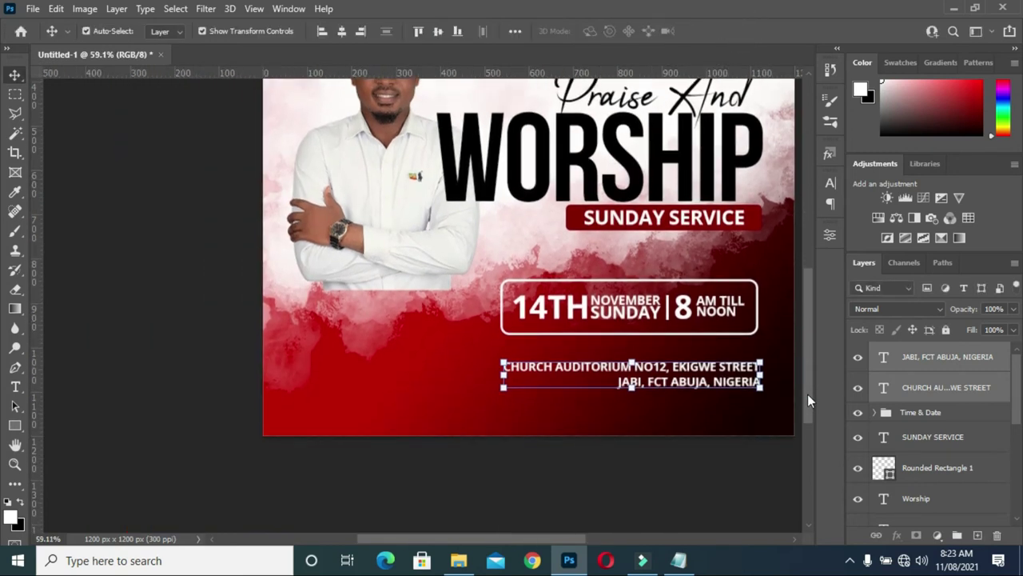
mouse_move(36, 224)
left_mouse_down()
mouse_move(760, 297)
mouse_move(764, 315)
left_mouse_up()
scroll(754, 357, "down", 2)
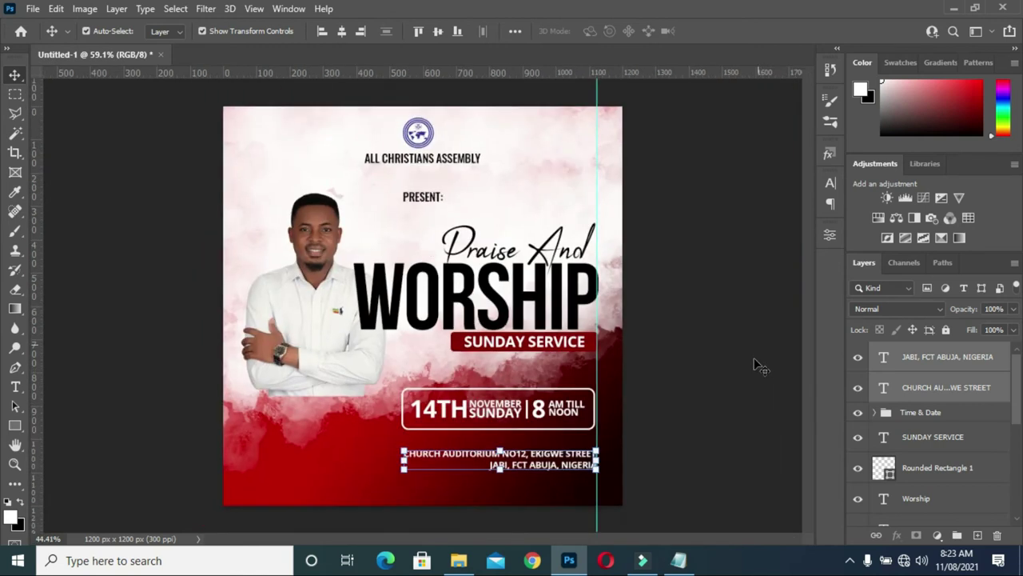
scroll(616, 423, "up", 1)
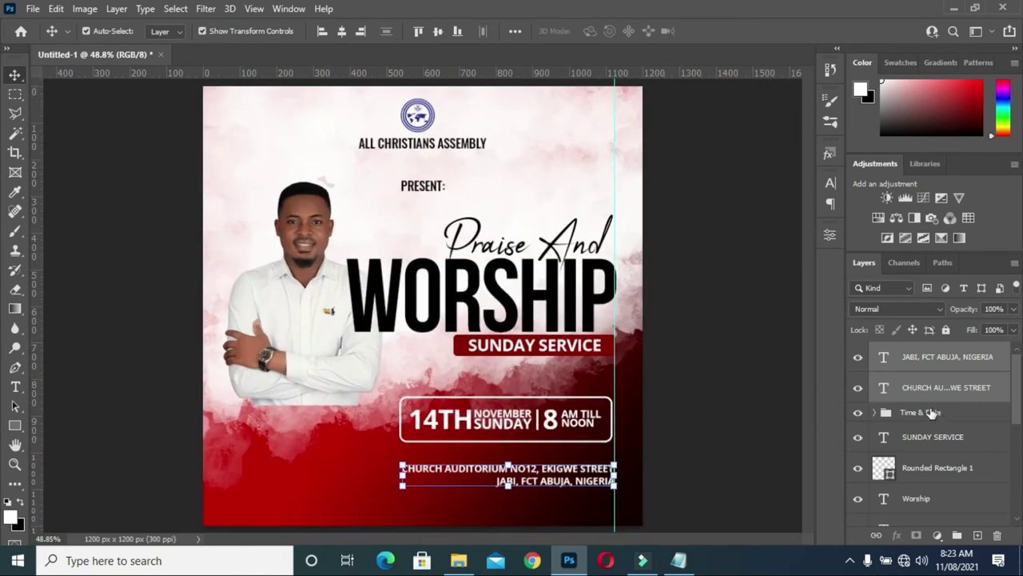
left_click(932, 412)
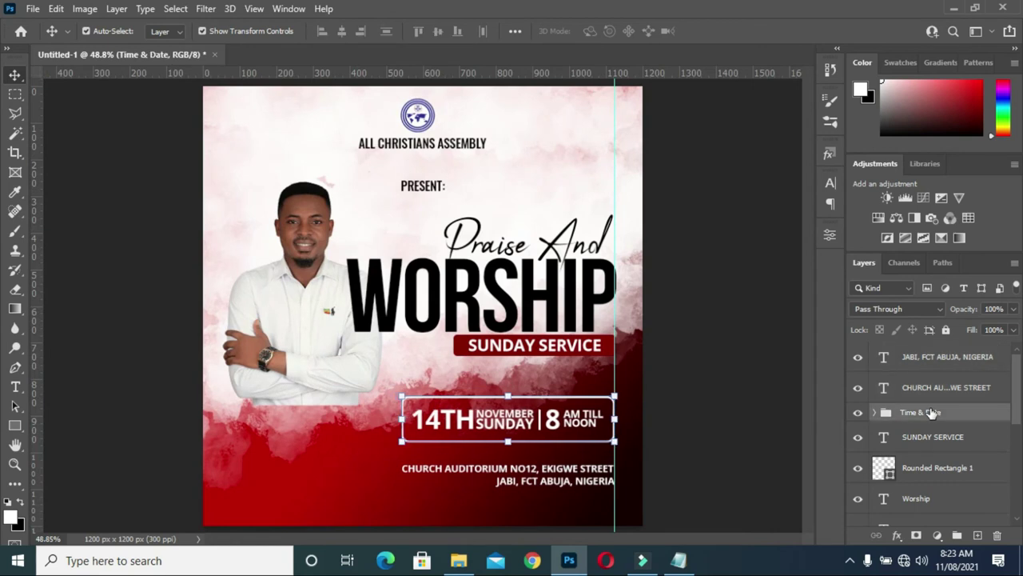
left_click(748, 443)
scroll(644, 403, "down", 1)
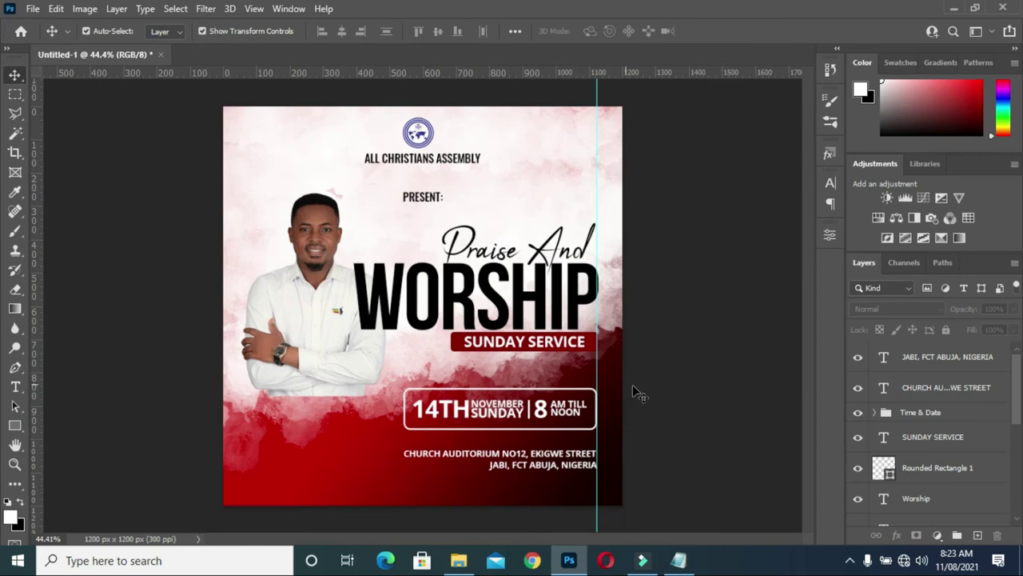
scroll(636, 392, "down", 1)
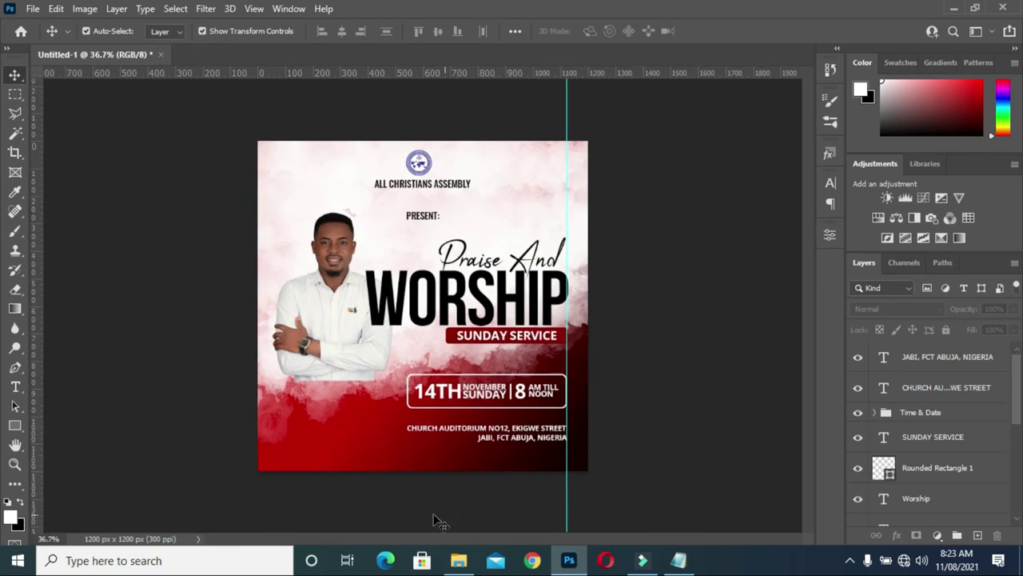
left_click(410, 517)
scroll(304, 358, "up", 1)
Add a layer mask to the pastorowusu photo layer.
left_click(312, 361)
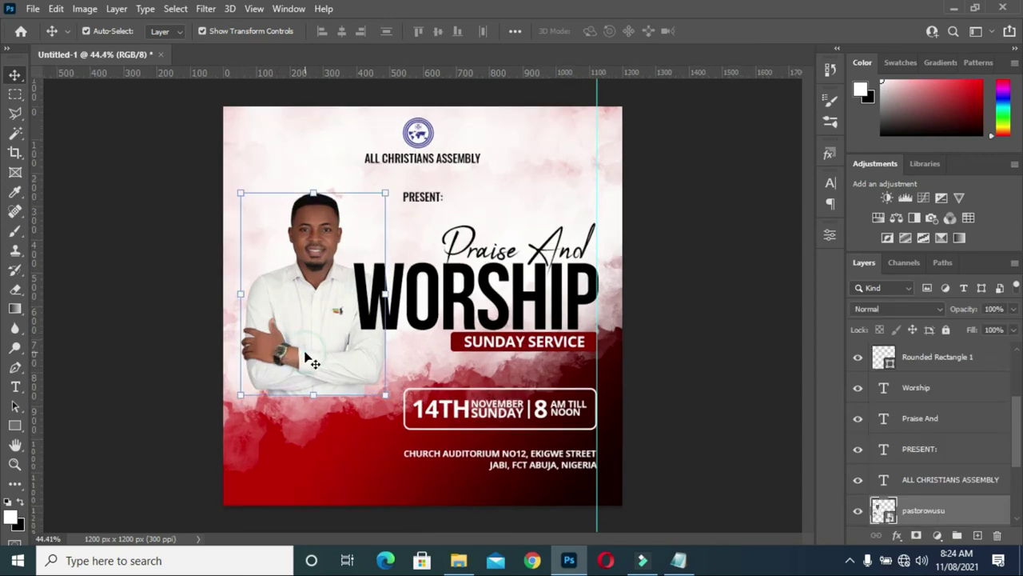
scroll(903, 460, "down", 2)
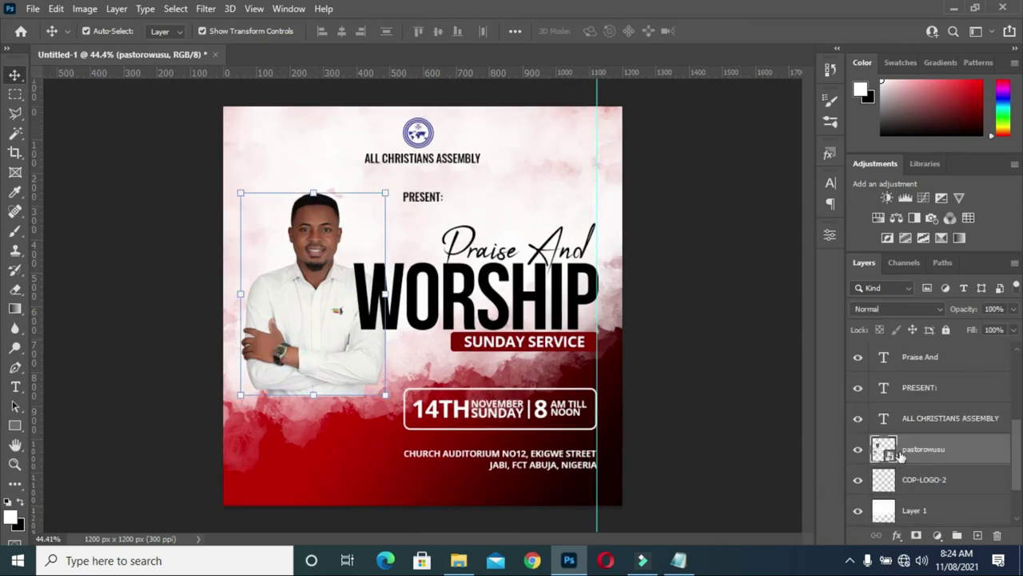
left_click(917, 535)
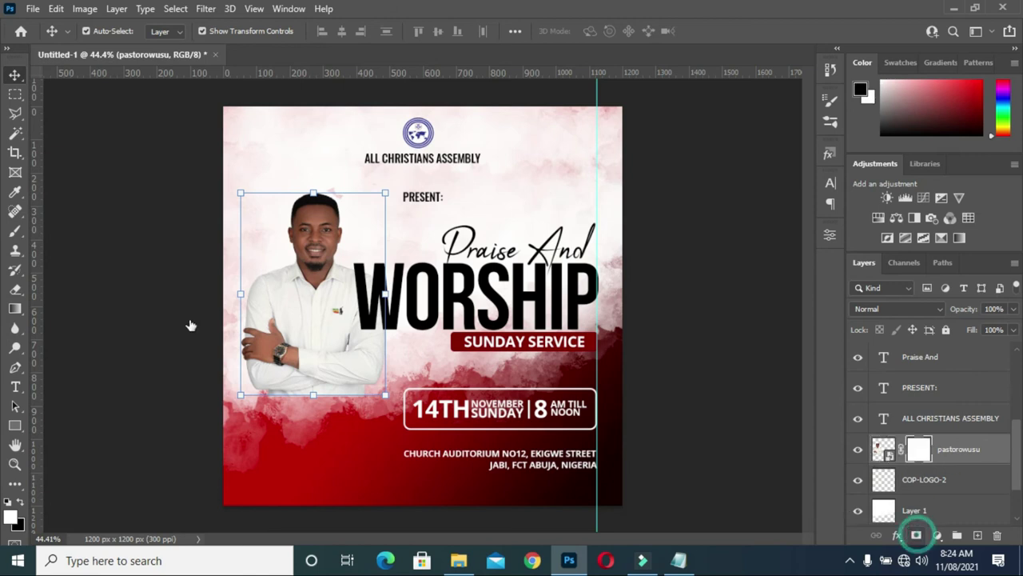
Drag a Foreground to Transparent gradient upward on the mask to fade the shirt bottom.
left_click(15, 310)
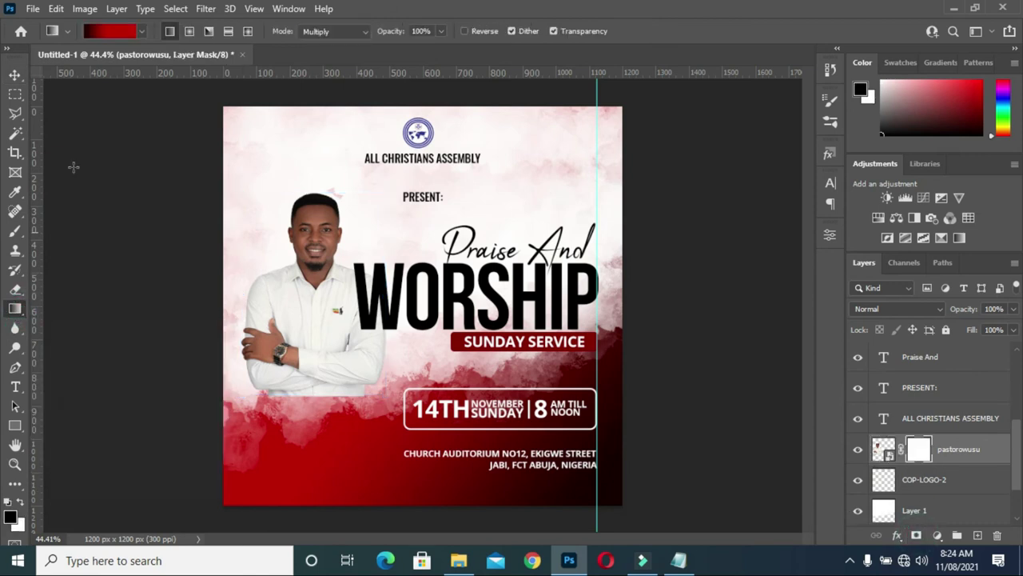
left_click(103, 32)
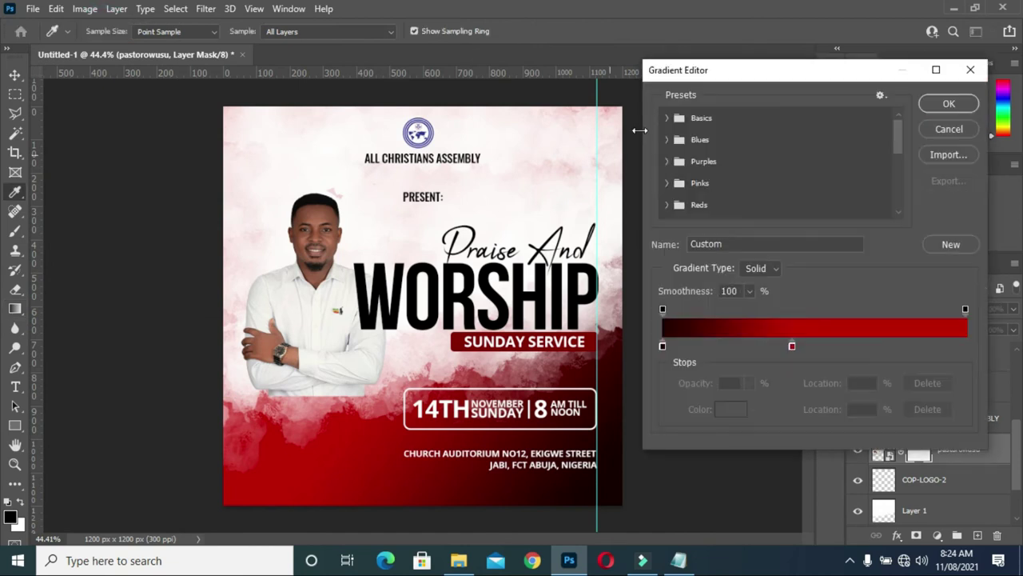
left_click(670, 119)
left_click(710, 141)
left_click(949, 103)
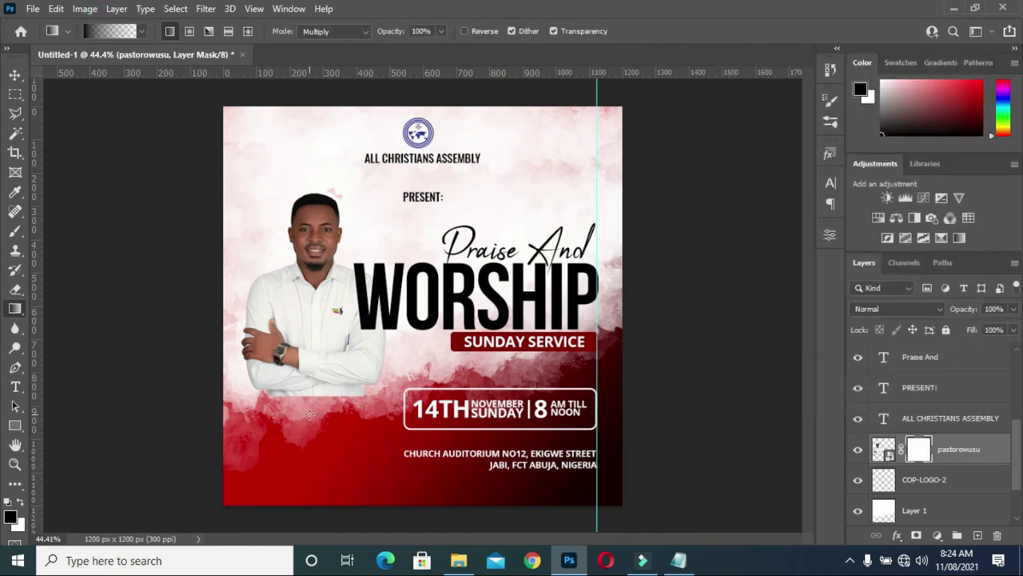
left_click_drag(301, 414, 302, 336)
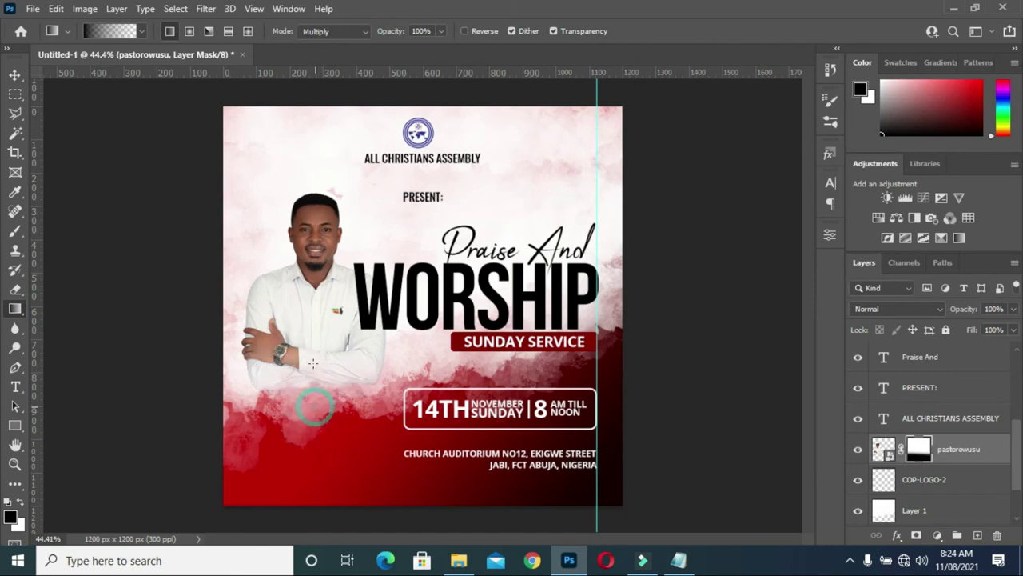
left_click(14, 76)
left_click(127, 279)
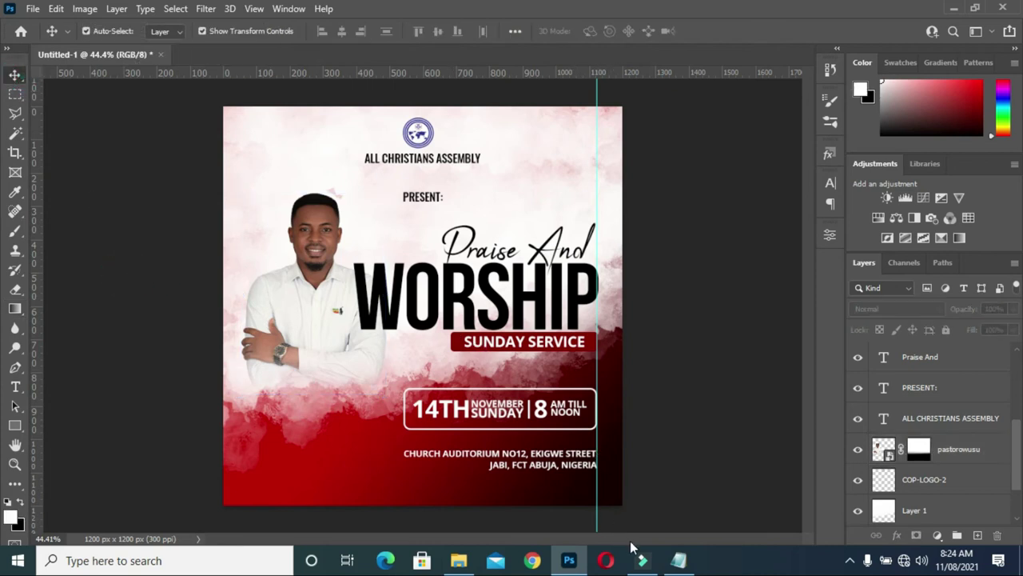
Copy the word 'With' from the notes, then zoom the flyer canvas back to 65%.
left_click(677, 560)
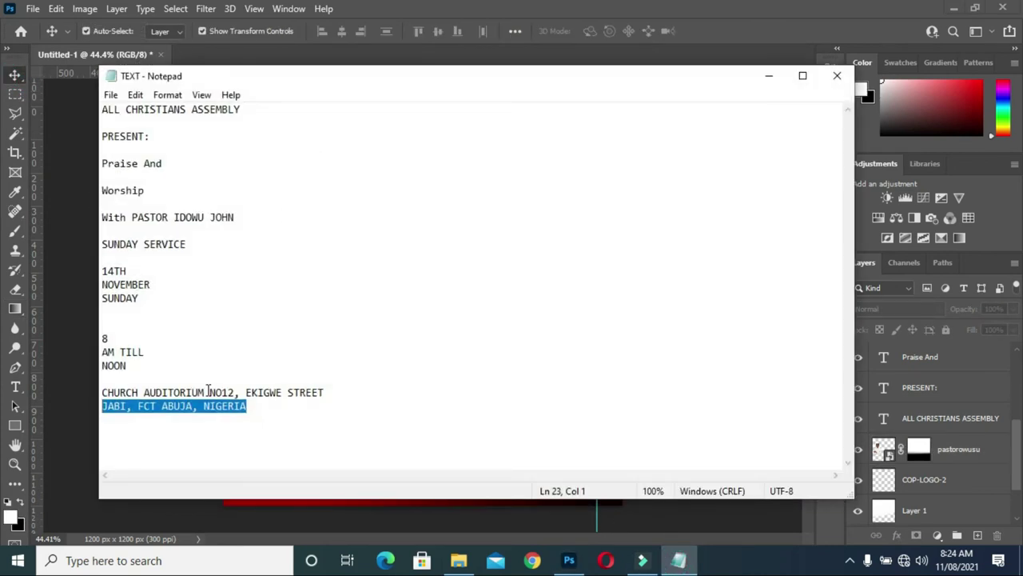
left_click(228, 297)
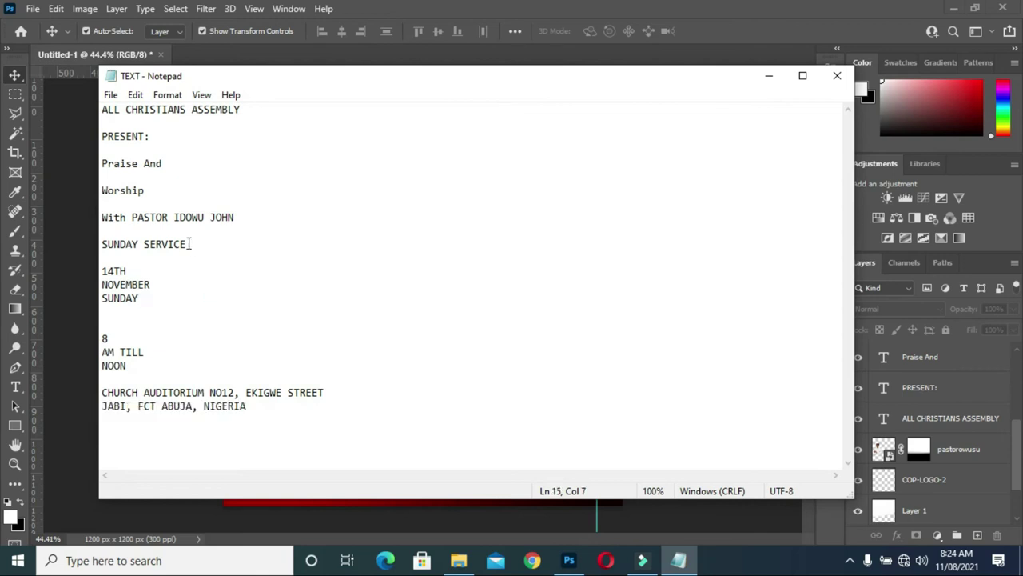
double_click(115, 216)
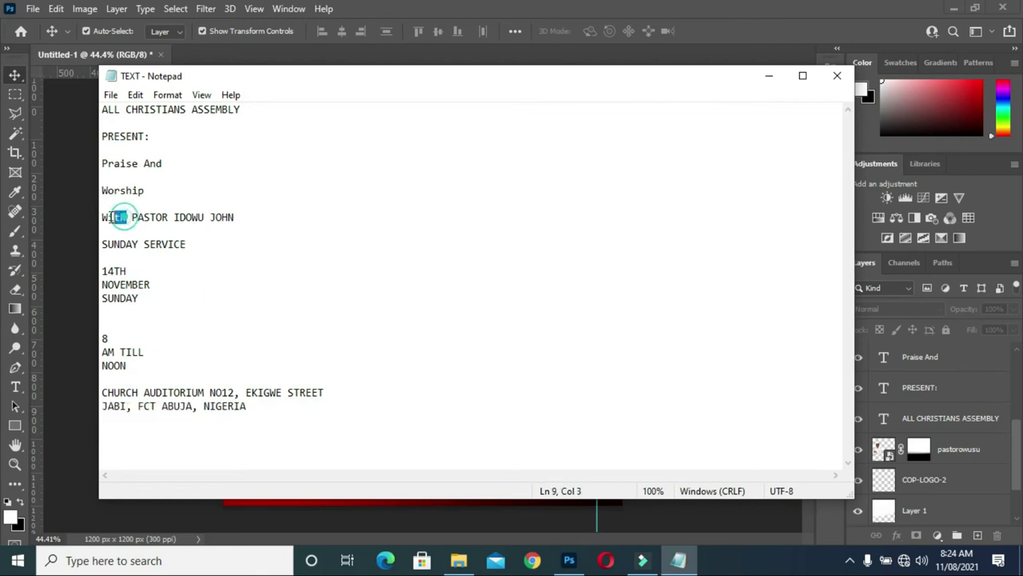
left_click(769, 76)
scroll(334, 279, "up", 1)
scroll(334, 280, "up", 1)
scroll(335, 280, "up", 1)
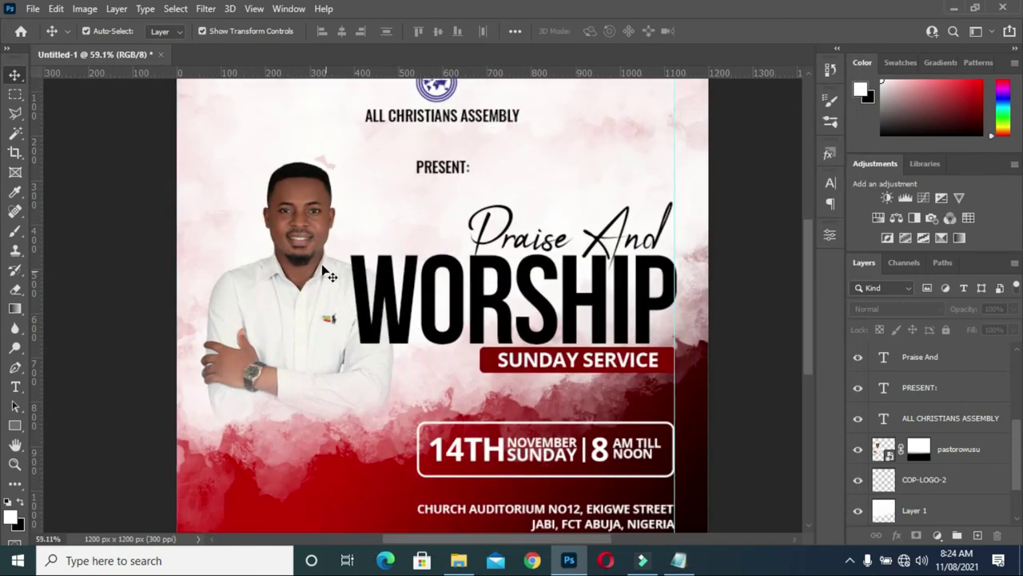
scroll(255, 232, "up", 1)
Add a 'With' text line above the pastor's head, coloured dark red #a10202.
left_click(15, 386)
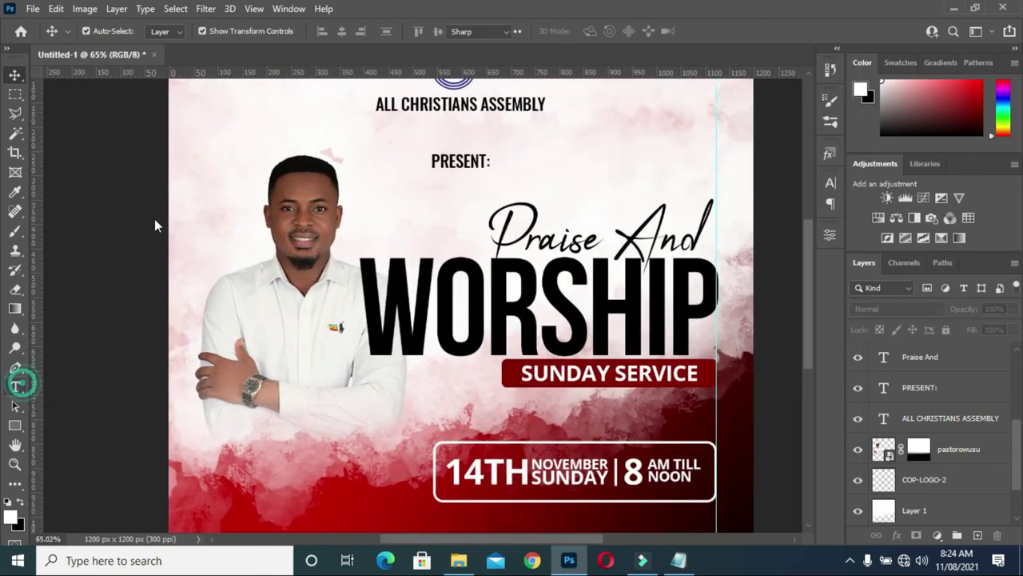
left_click(277, 139)
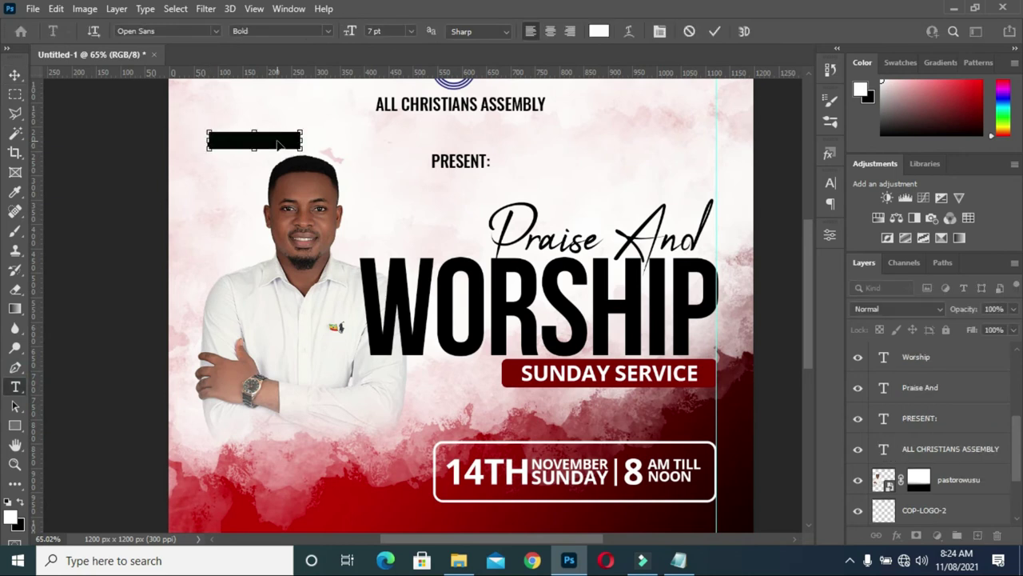
key("BackSpace")
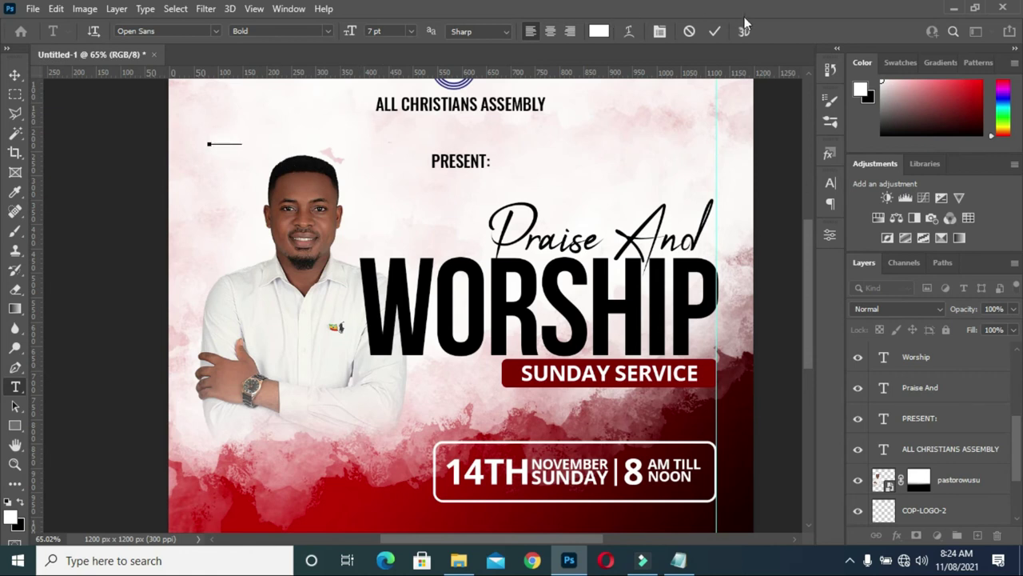
left_click(715, 30)
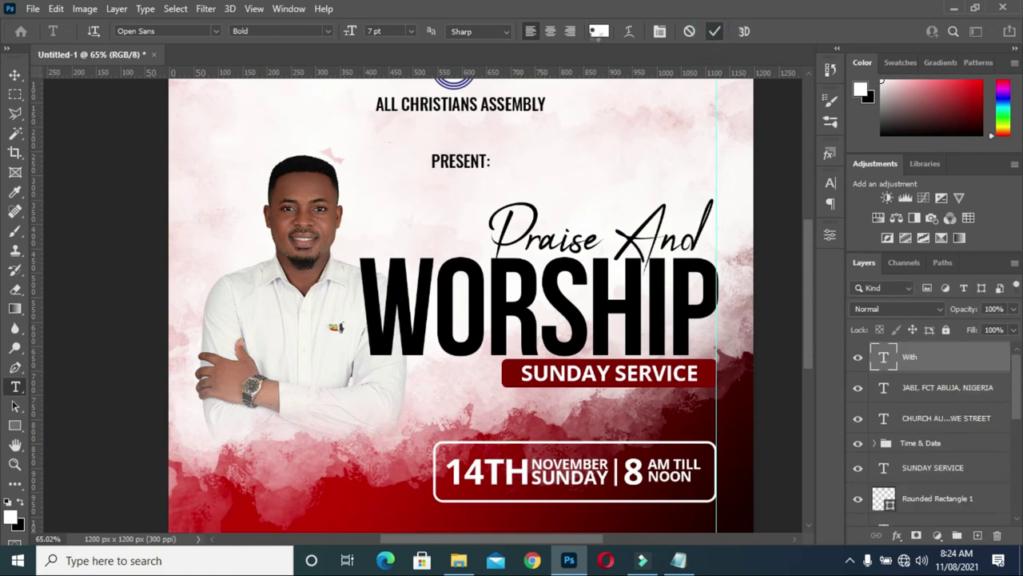
left_click(598, 32)
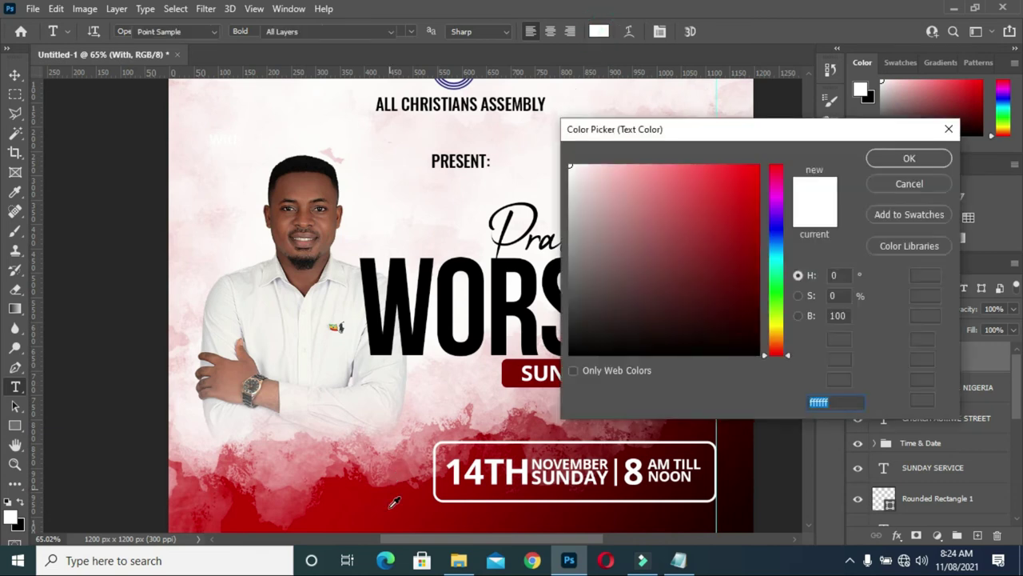
left_click(428, 514)
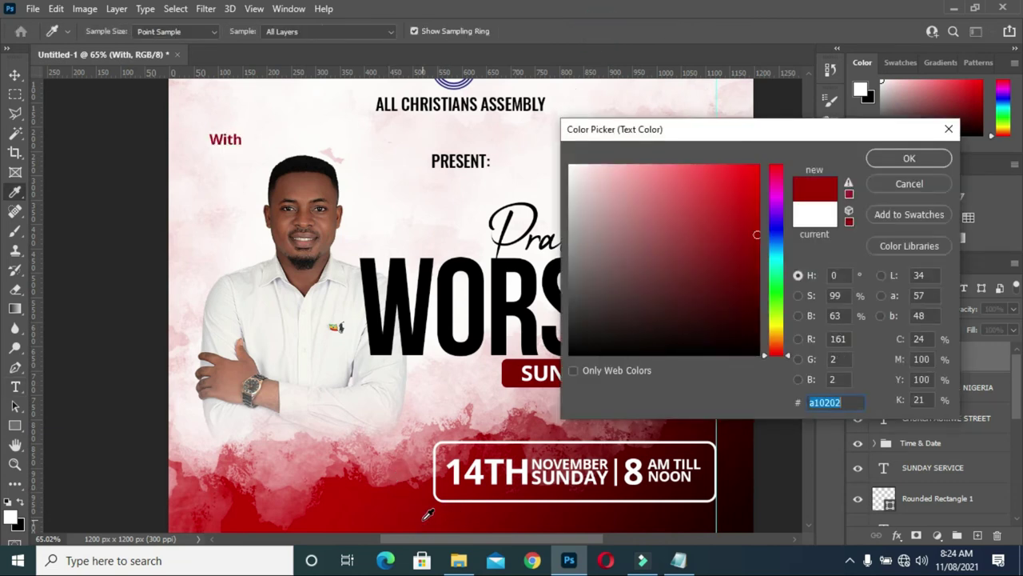
left_click(903, 158)
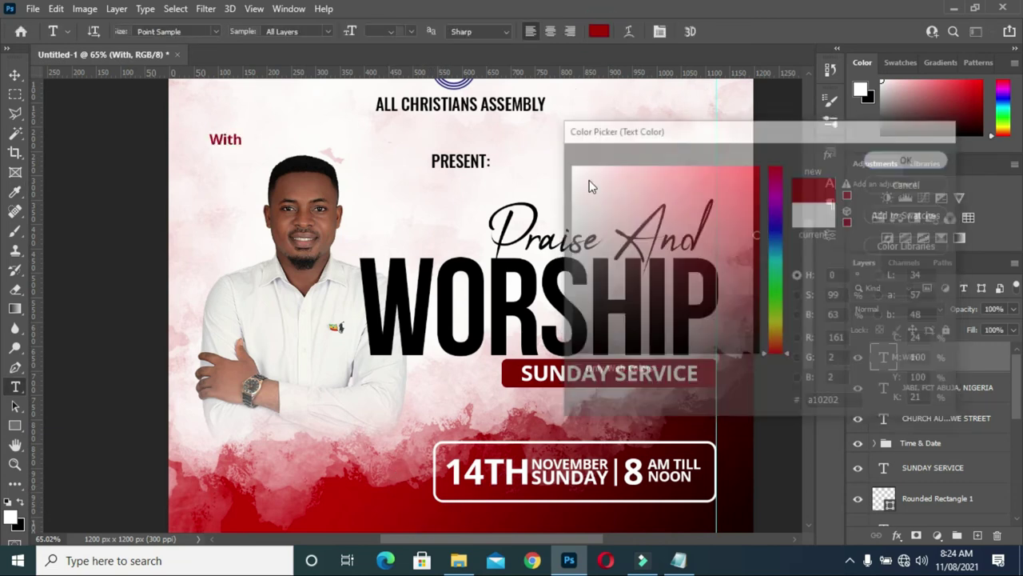
Change the capital W to lowercase so the word reads 'with'.
left_click_drag(221, 141, 210, 140)
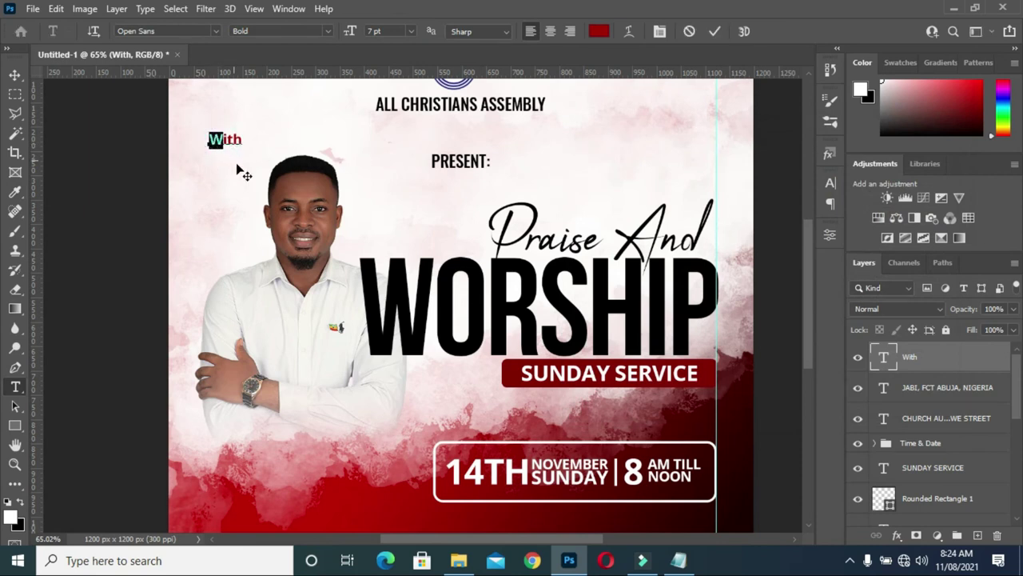
type("w")
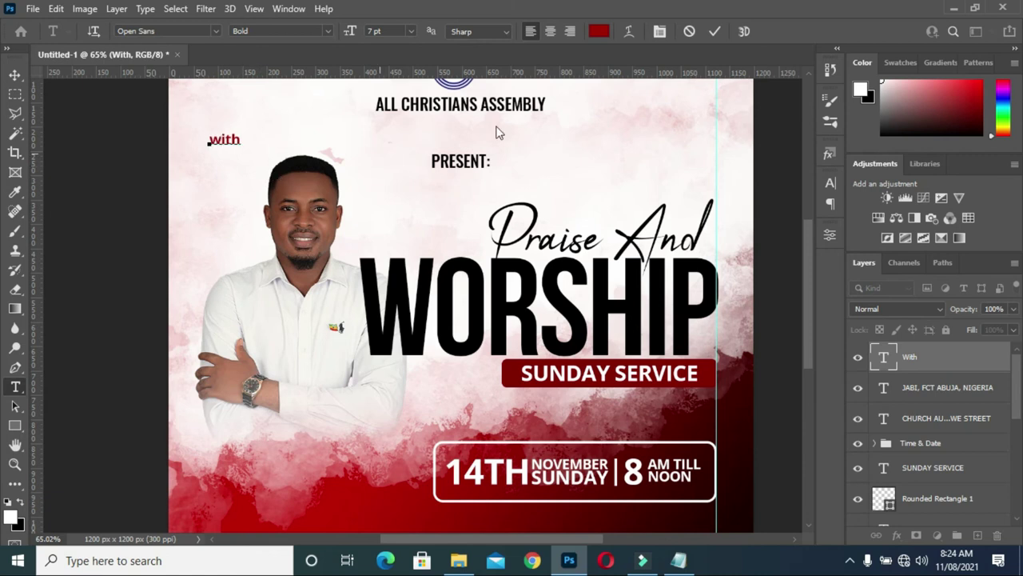
left_click(714, 31)
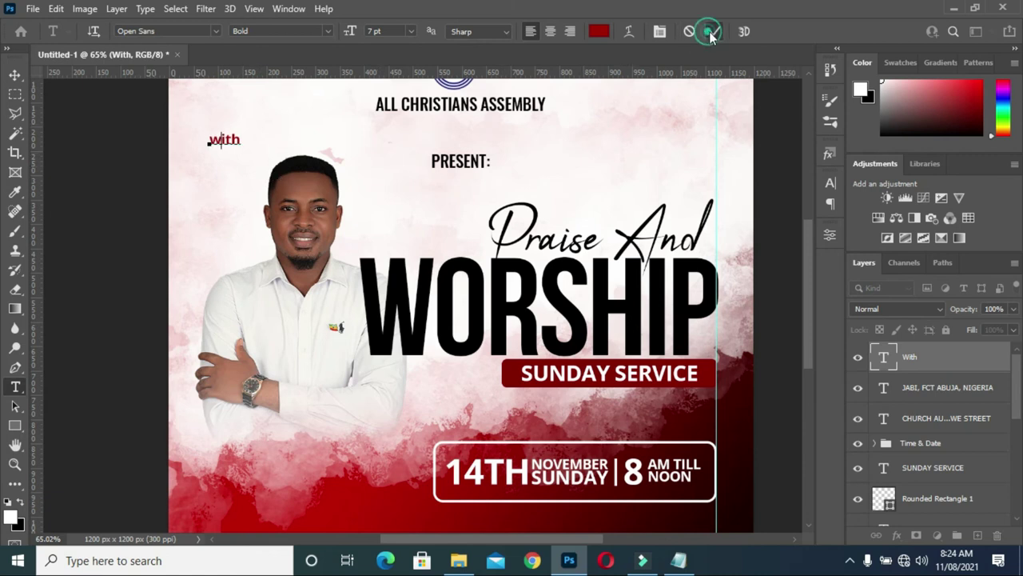
left_click(677, 160)
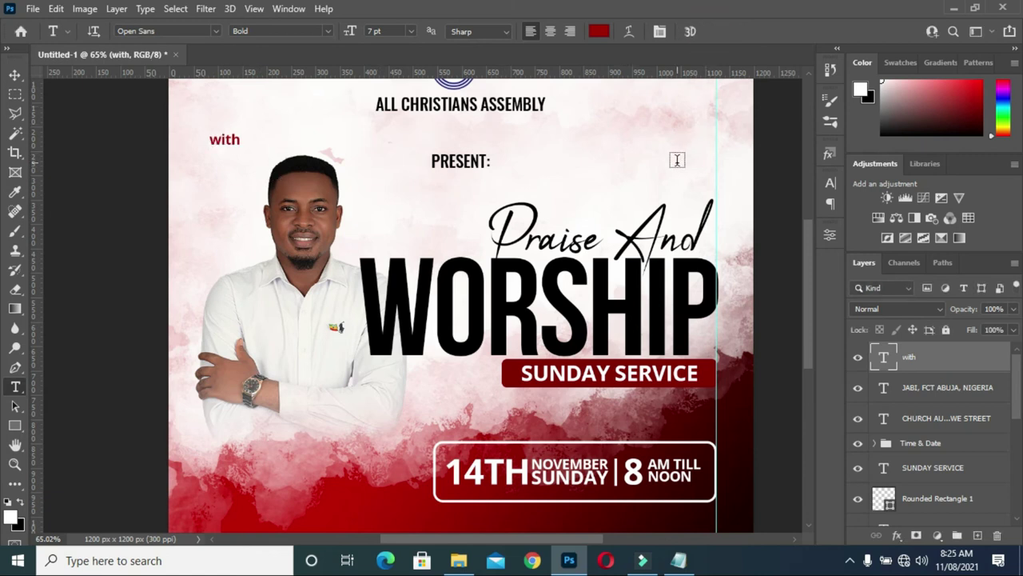
Set the 'with' text's font to The Jacklyn.
left_click(216, 32)
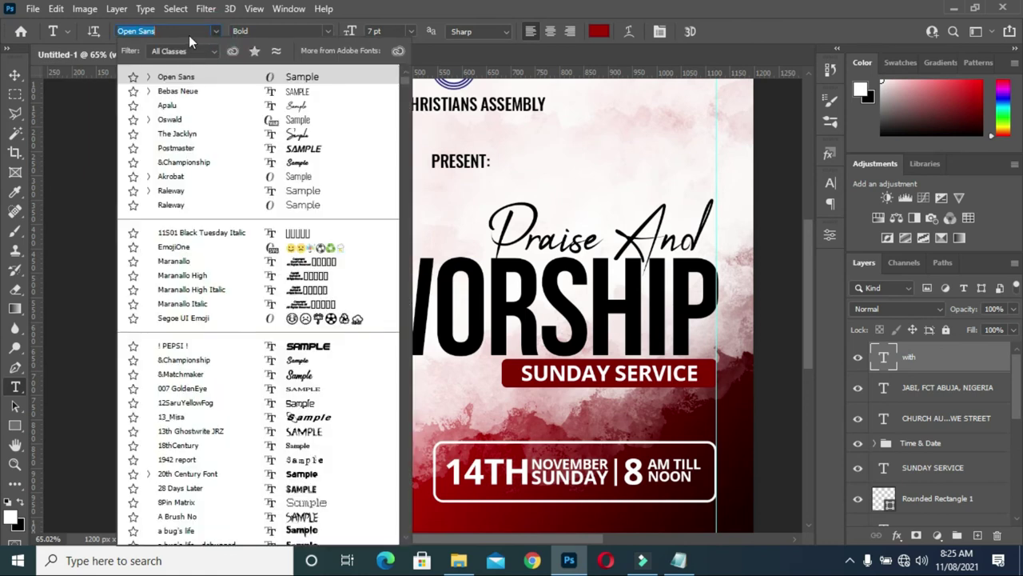
type("the ")
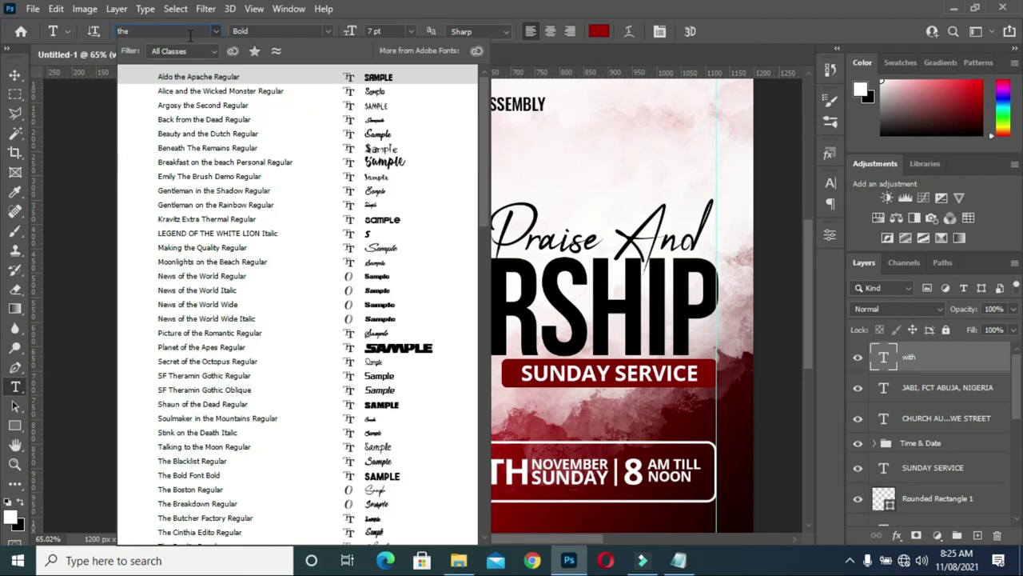
type("j")
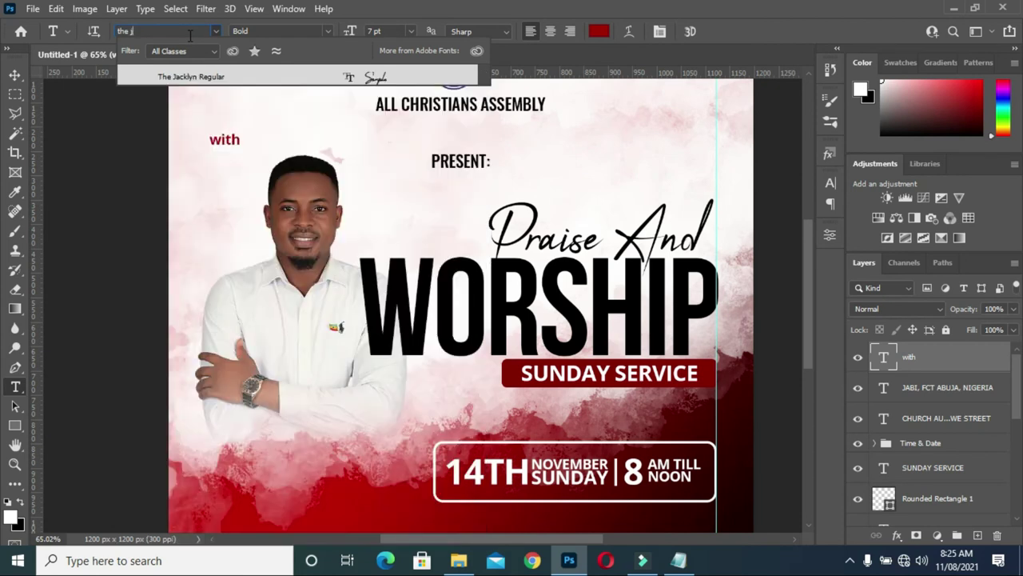
left_click(247, 80)
left_click(304, 80)
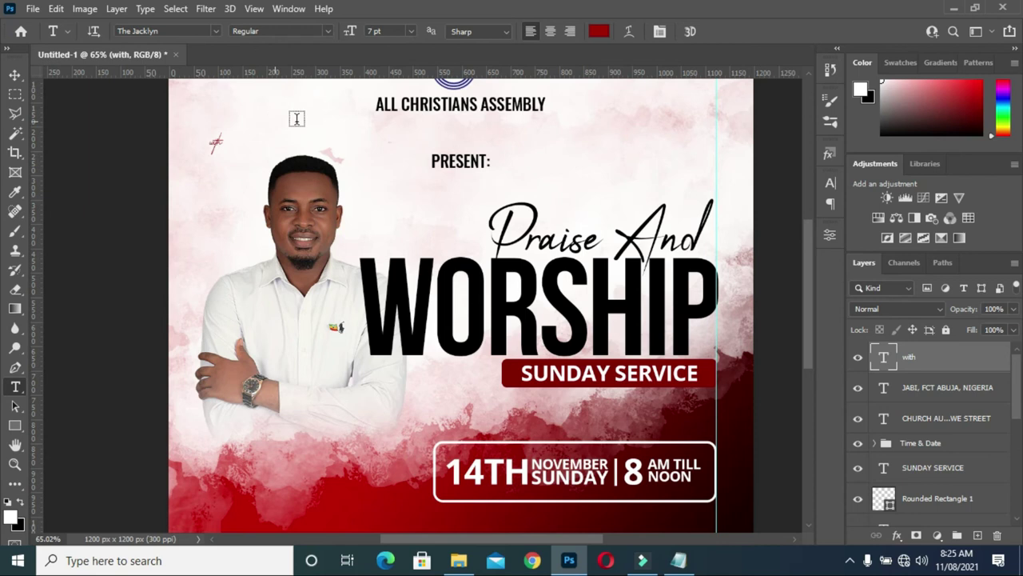
Scale the 'with' text to about 213% and place it beside the pastor's head.
left_click(15, 76)
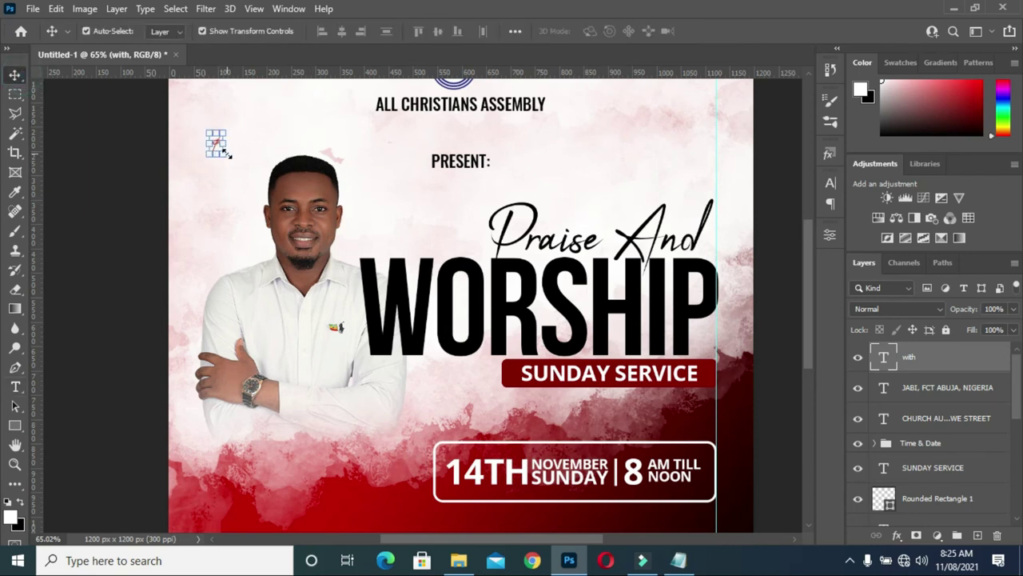
left_click(226, 158)
left_click_drag(224, 159, 235, 165)
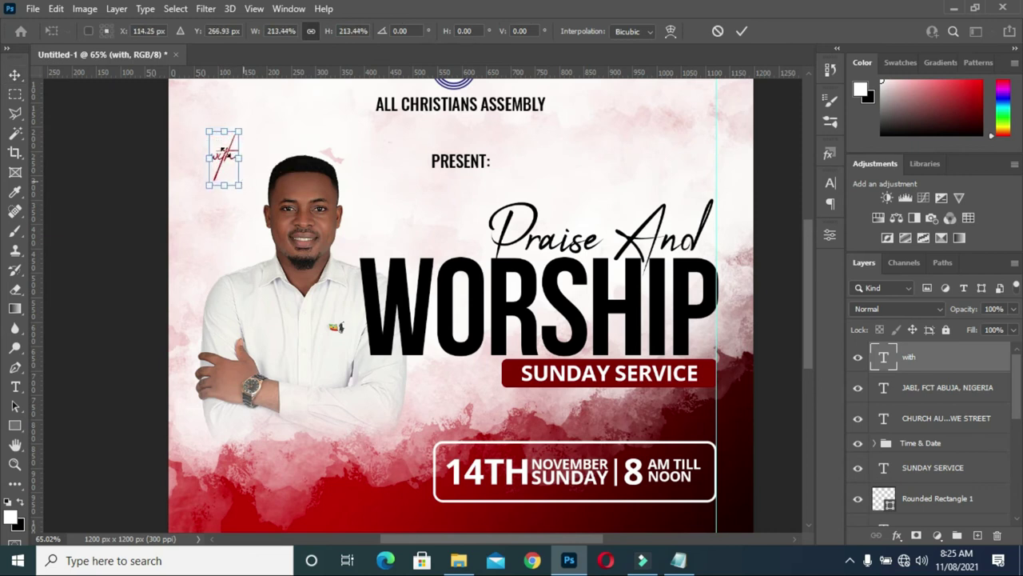
left_click_drag(228, 164, 209, 208)
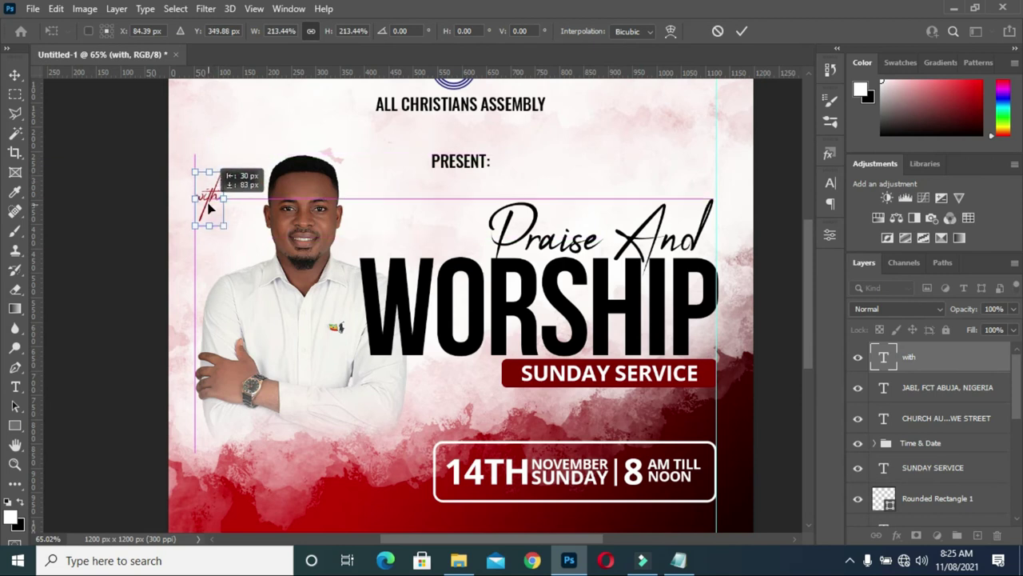
left_click(742, 32)
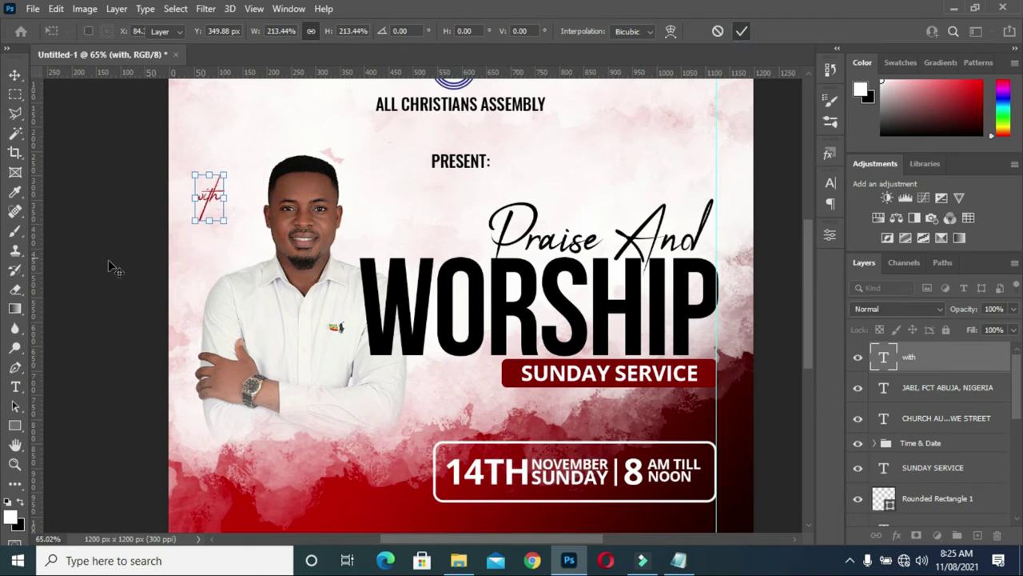
left_click(689, 331)
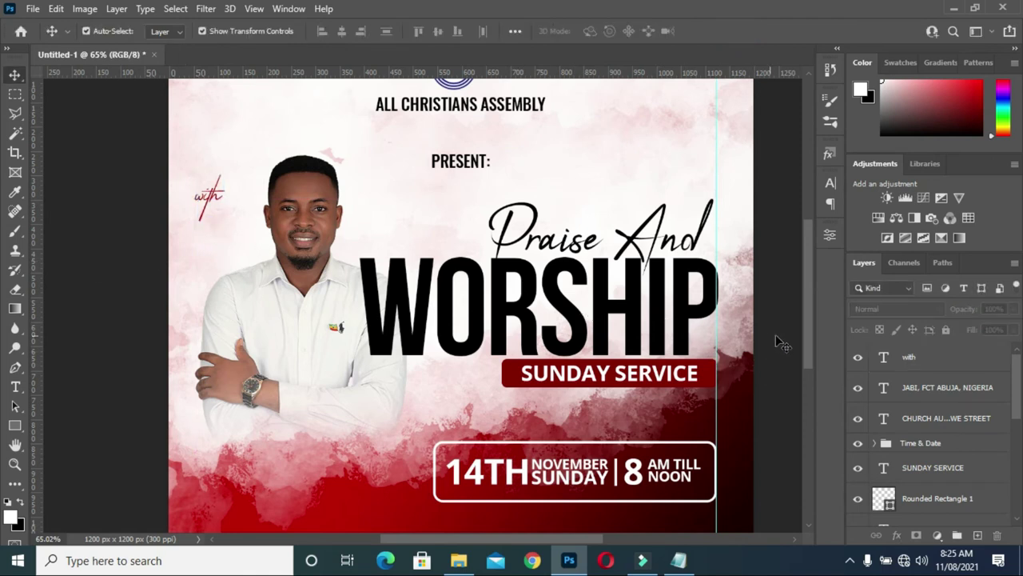
left_click_drag(807, 348, 811, 367)
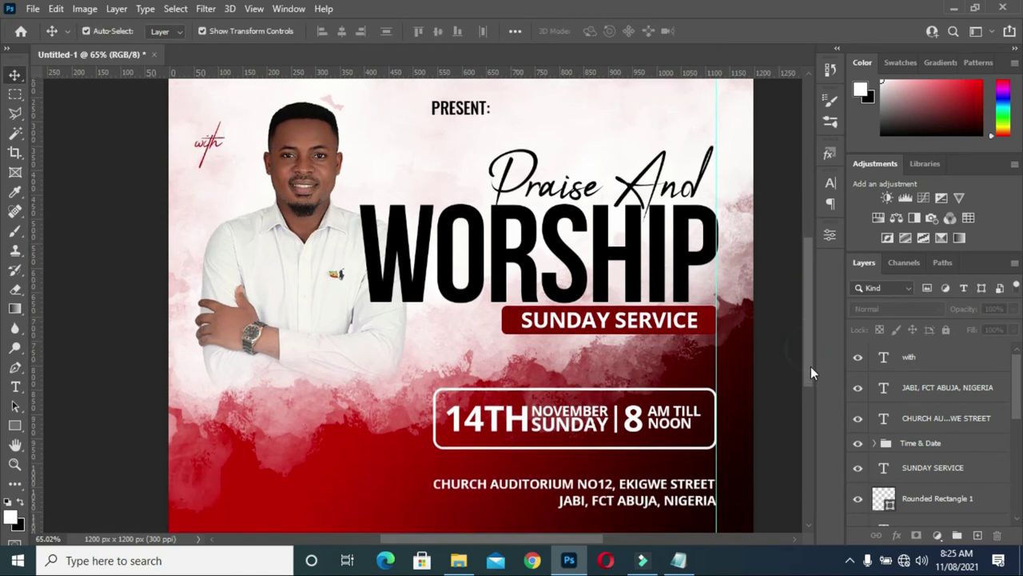
left_click(678, 561)
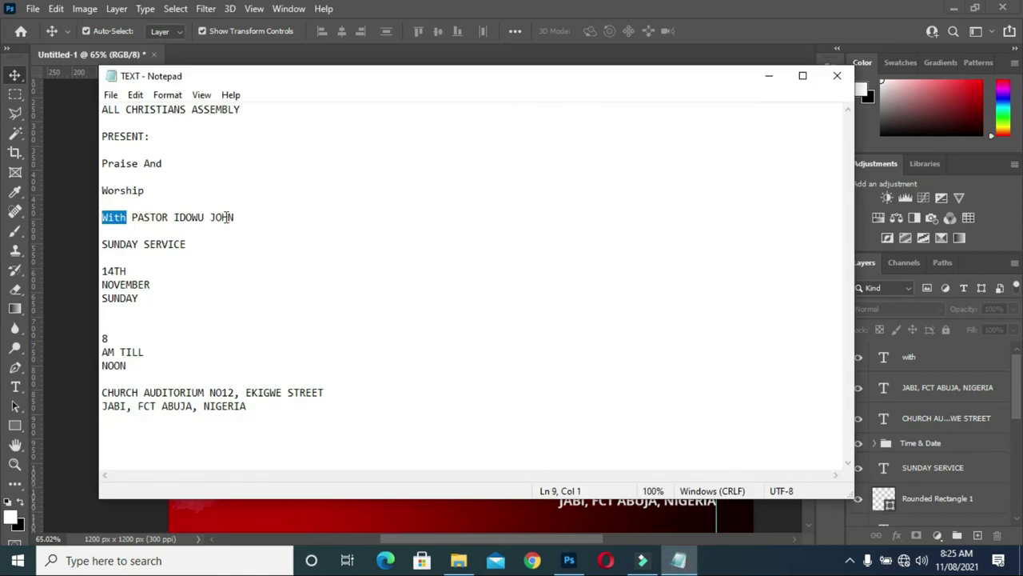
Select the pastor's name line in the notes and return to the flyer.
left_click_drag(238, 218, 132, 218)
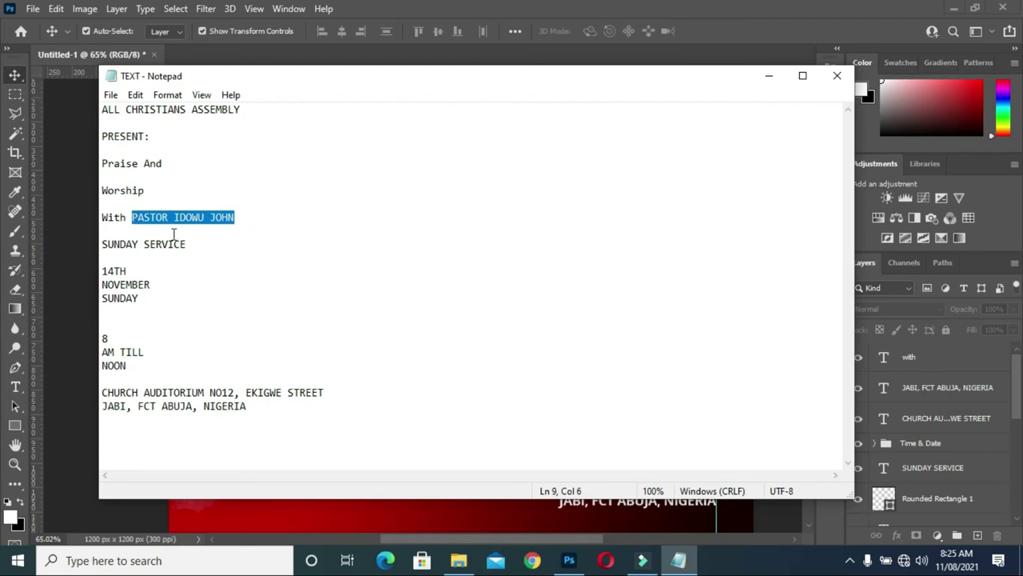
left_click(769, 76)
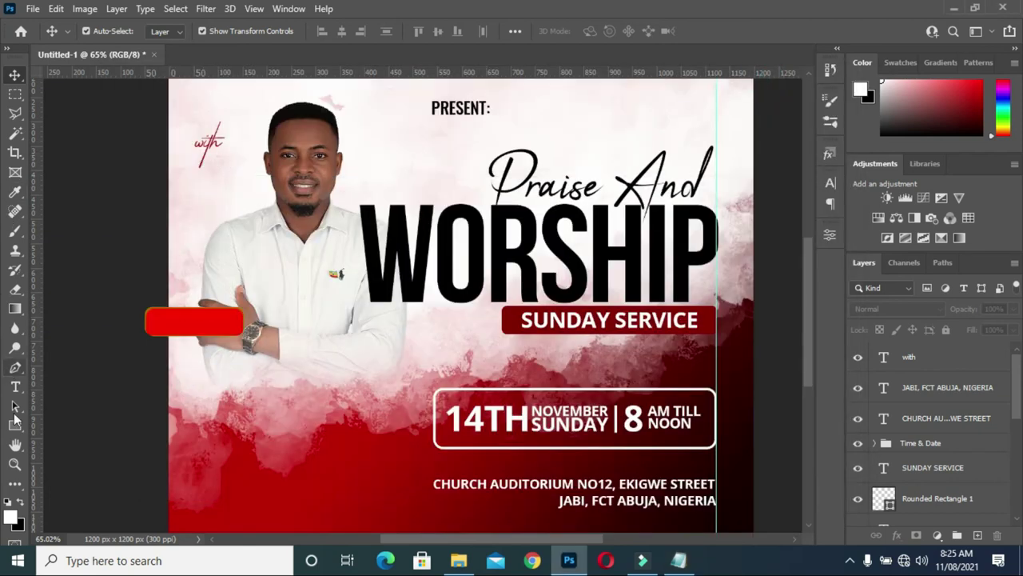
Paste the pastor's name into a new text layer set in Open Sans.
left_click(16, 386)
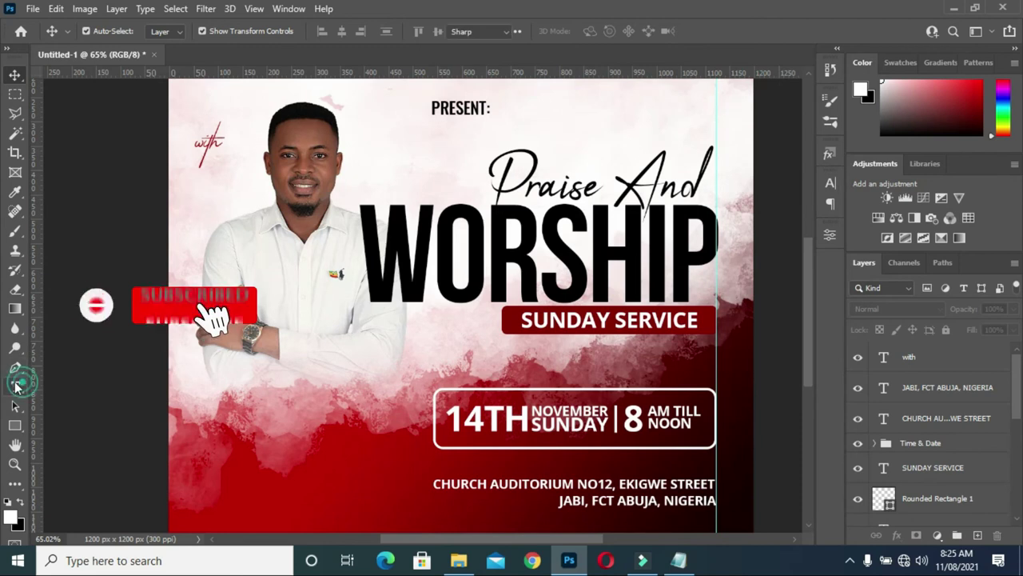
left_click(206, 211)
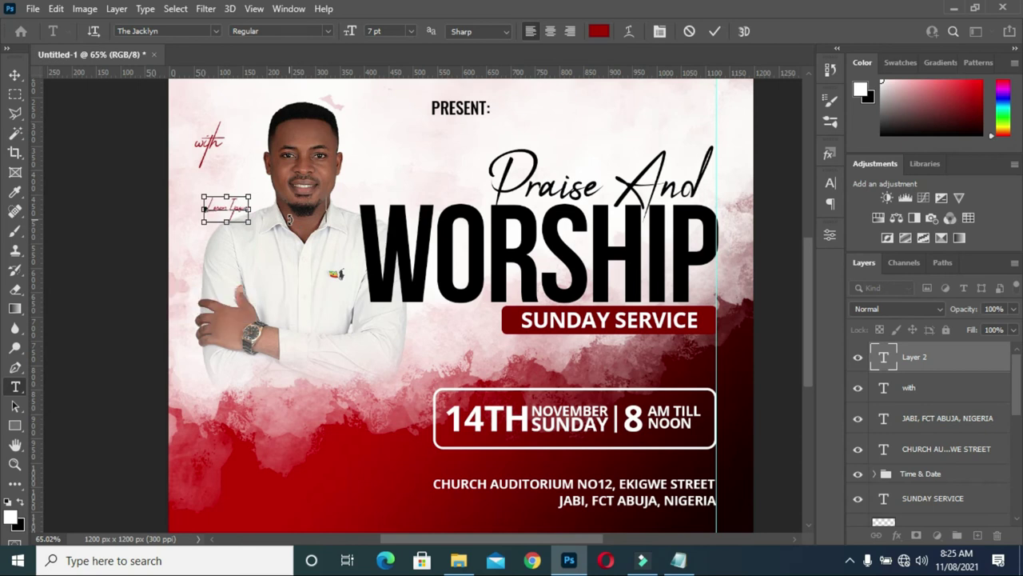
key("ctrl+v")
left_click(713, 32)
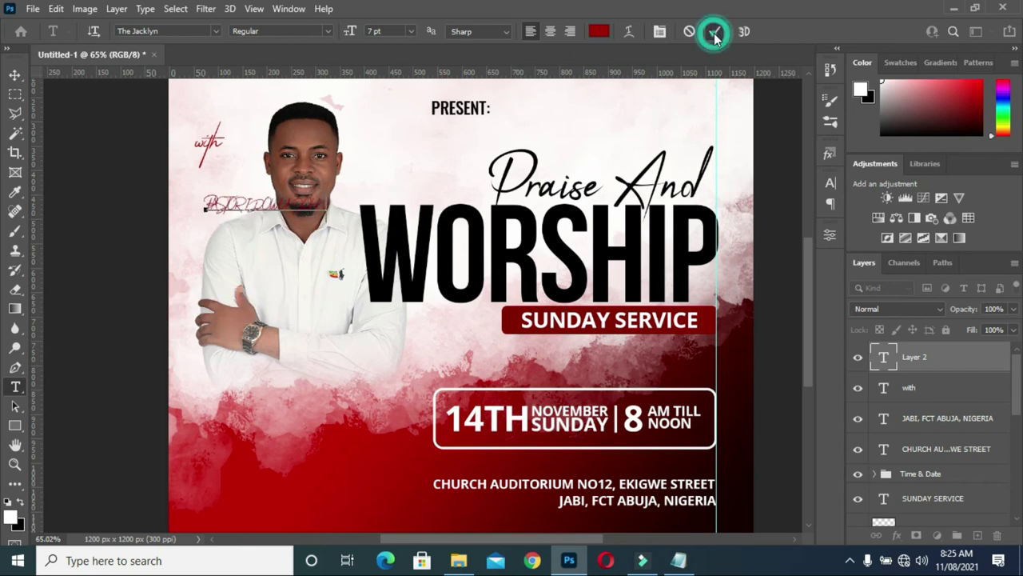
left_click(217, 31)
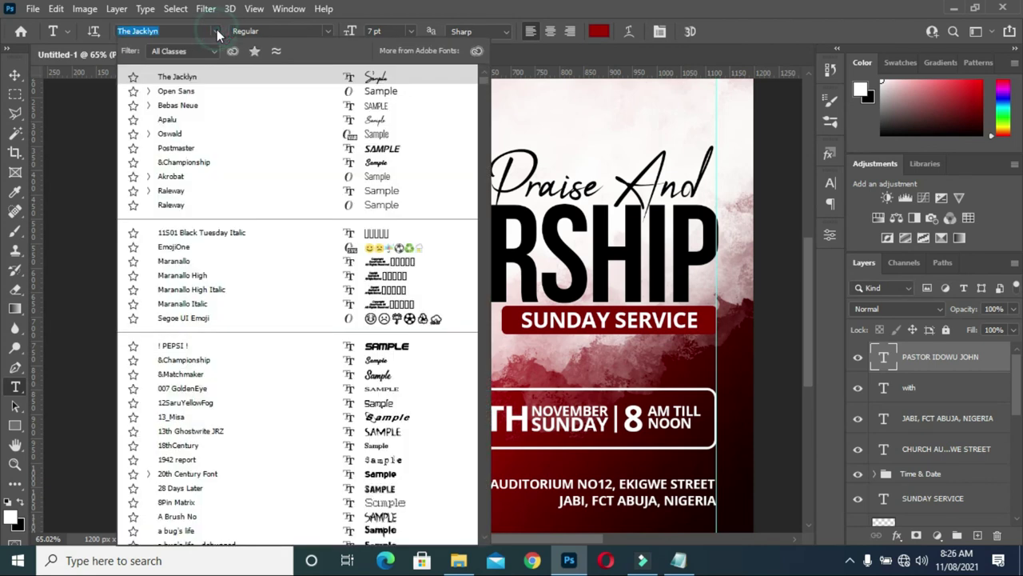
left_click(176, 92)
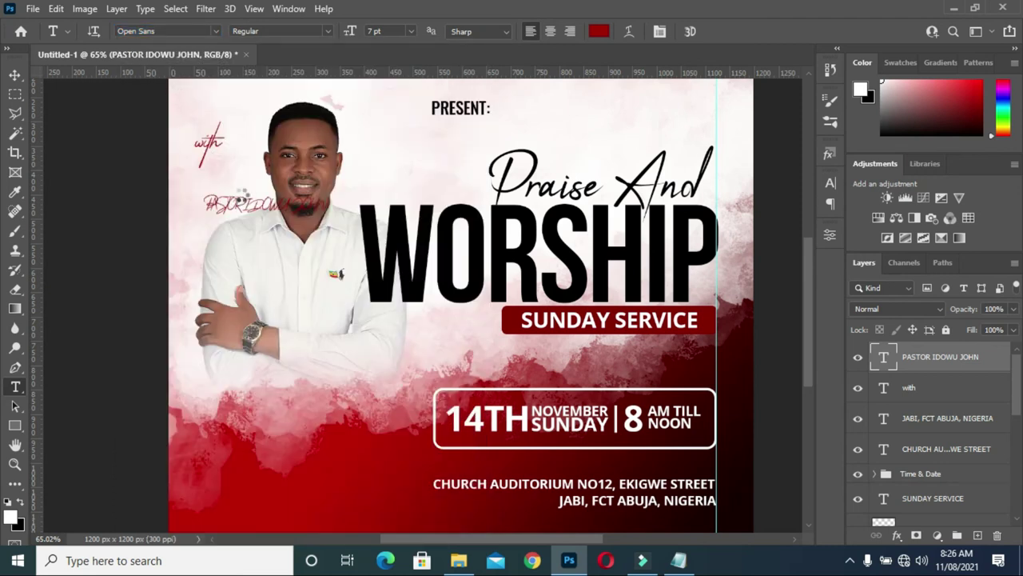
Delete the stray Lorem Ipsum text layer and make the pastor's name Bold.
left_click(241, 190)
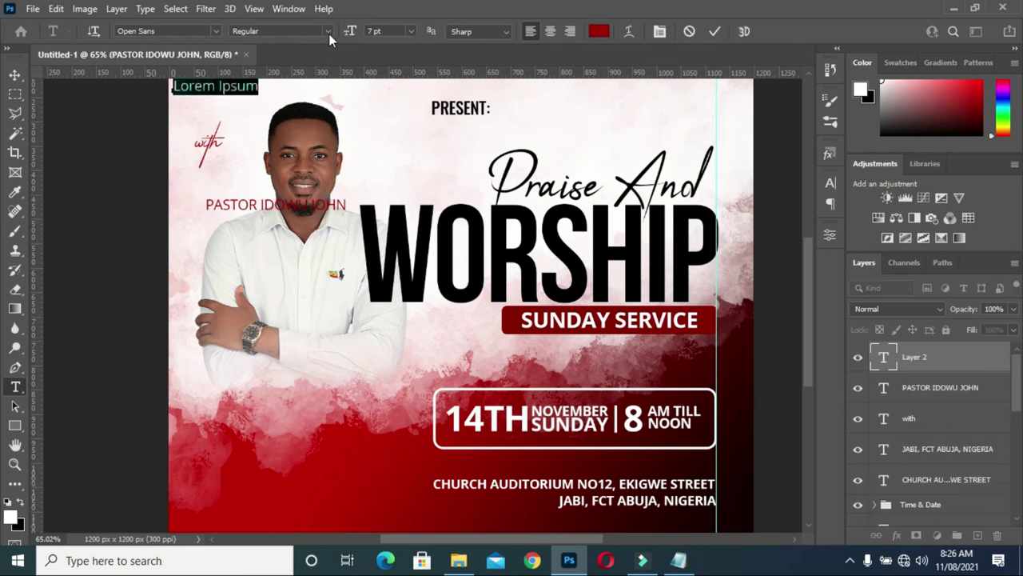
left_click(714, 32)
left_click(714, 32)
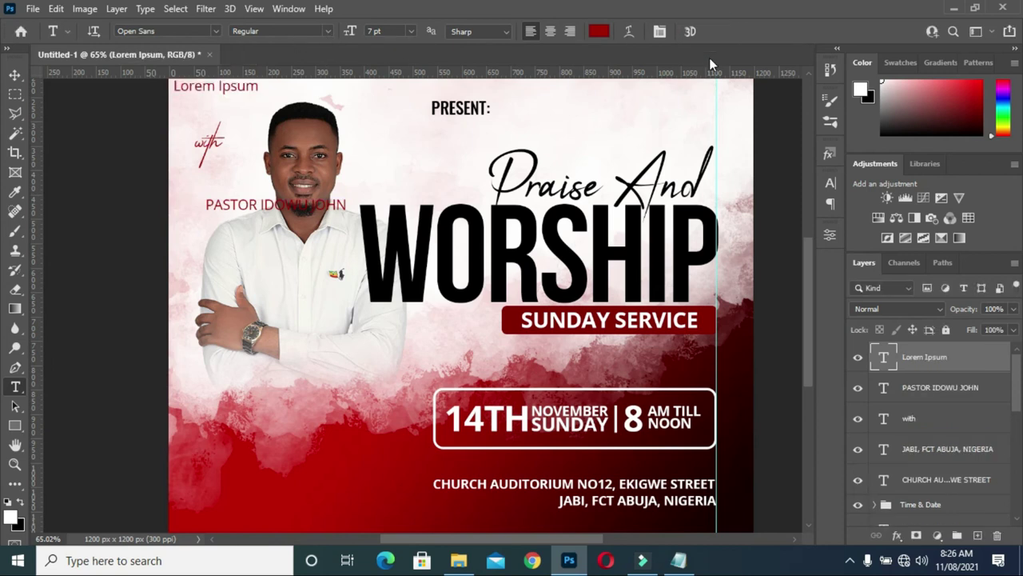
key("Delete")
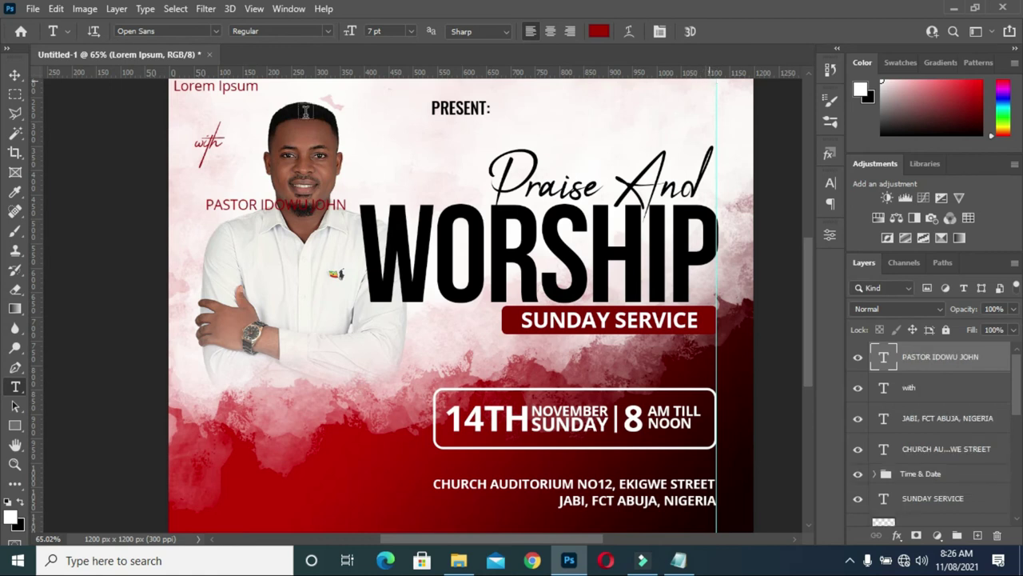
left_click(328, 30)
left_click(277, 121)
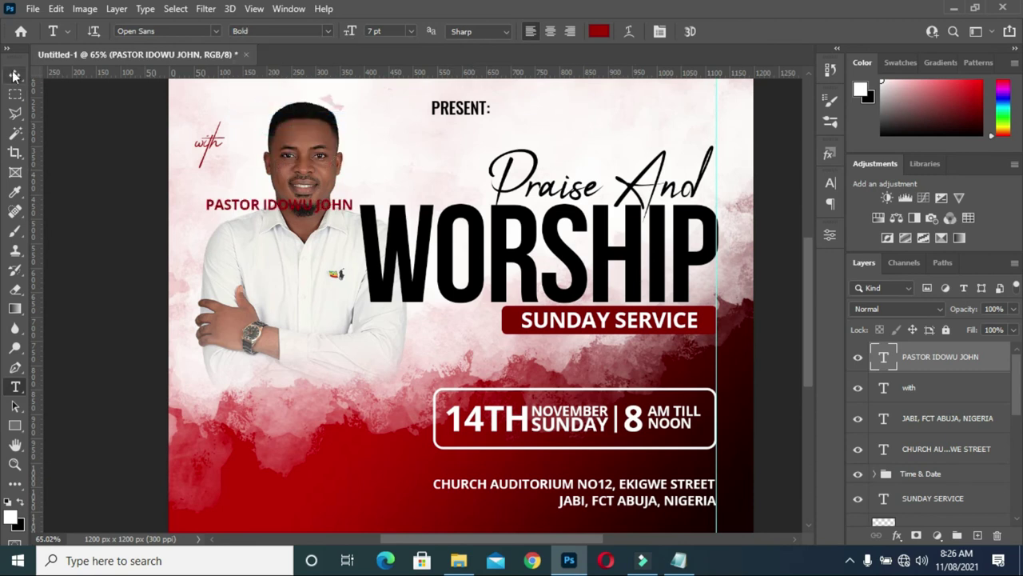
Break PASTOR onto its own line and place the name block under 'with' beside the face.
left_click(264, 204)
key("Return")
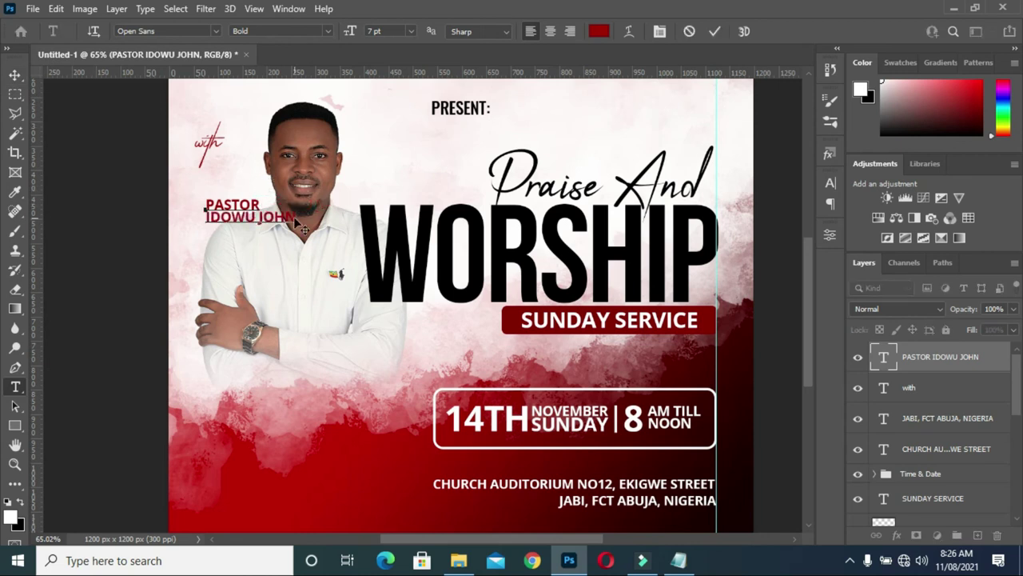
left_click(20, 77)
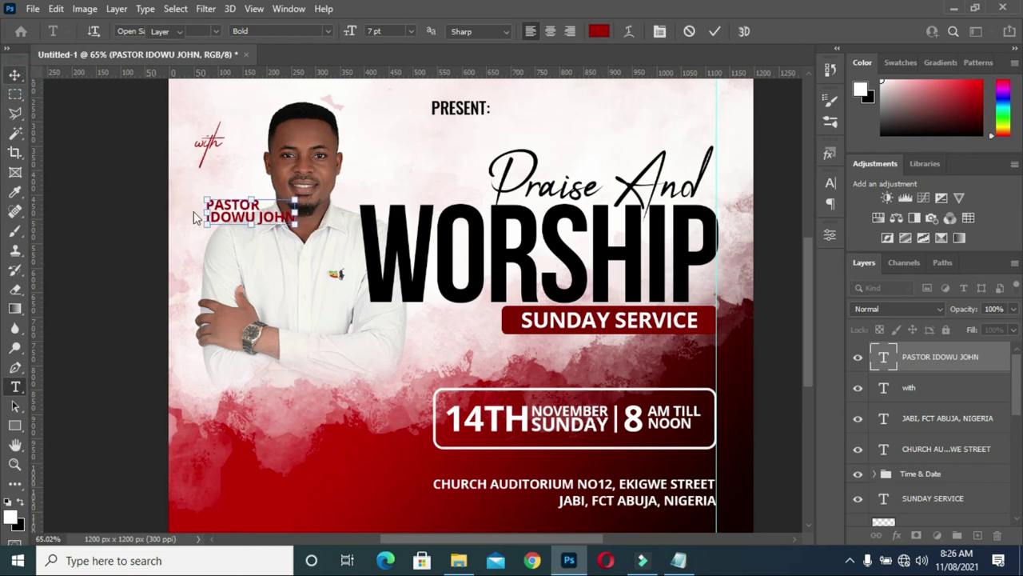
mouse_move(230, 210)
left_mouse_down()
mouse_move(226, 174)
mouse_move(219, 189)
left_mouse_up()
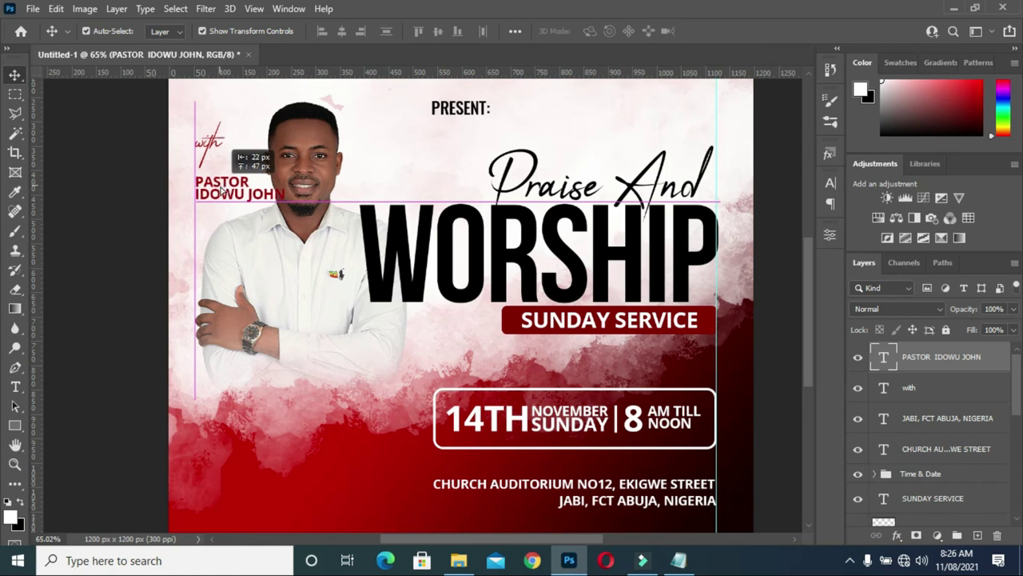
left_click_drag(220, 189, 229, 192)
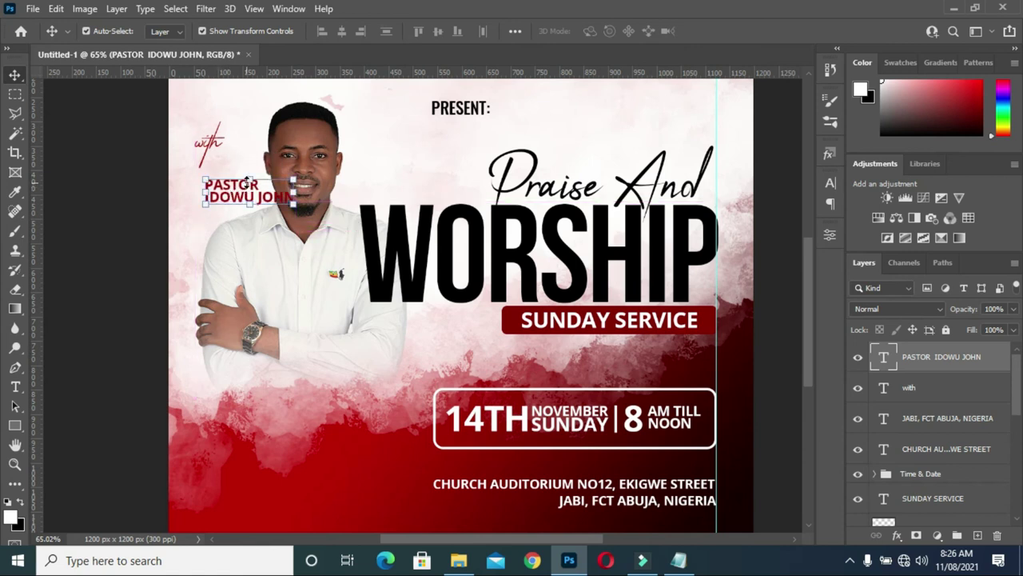
scroll(213, 169, "up", 2)
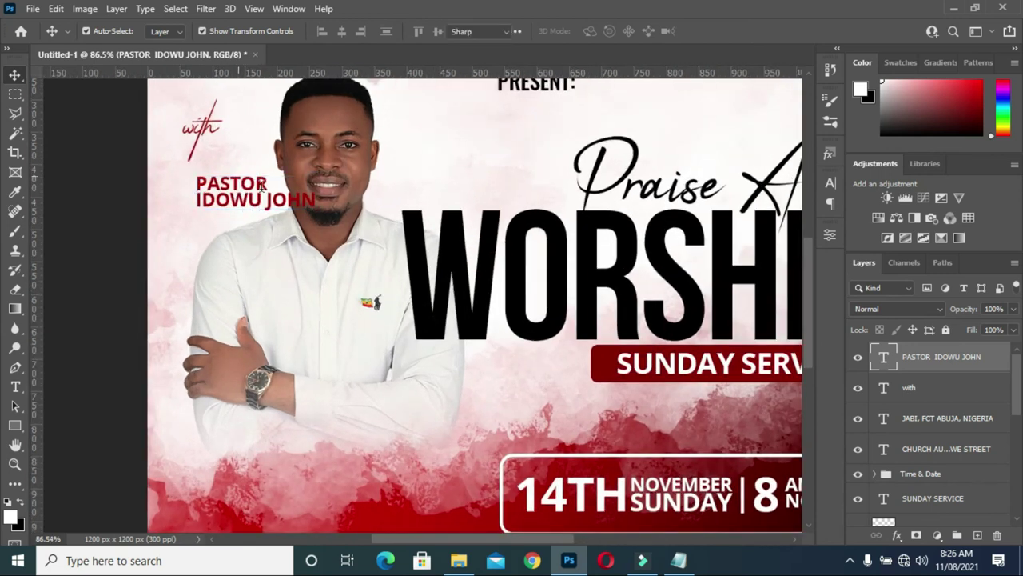
Reduce the size of the word PASTOR and scale the name block down.
key("t")
left_click(265, 183)
left_click_drag(239, 182, 195, 183)
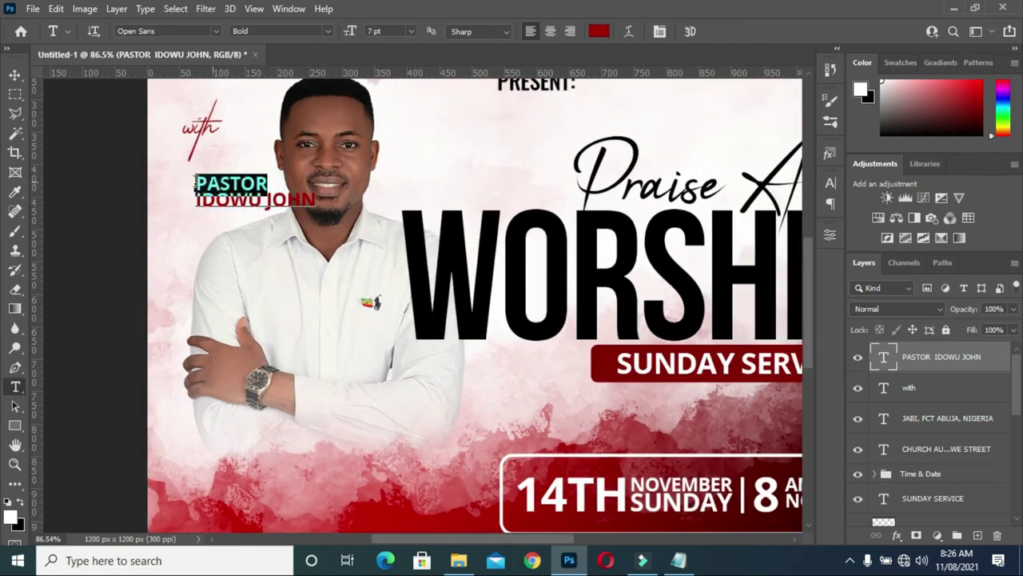
left_click(382, 32)
type("5")
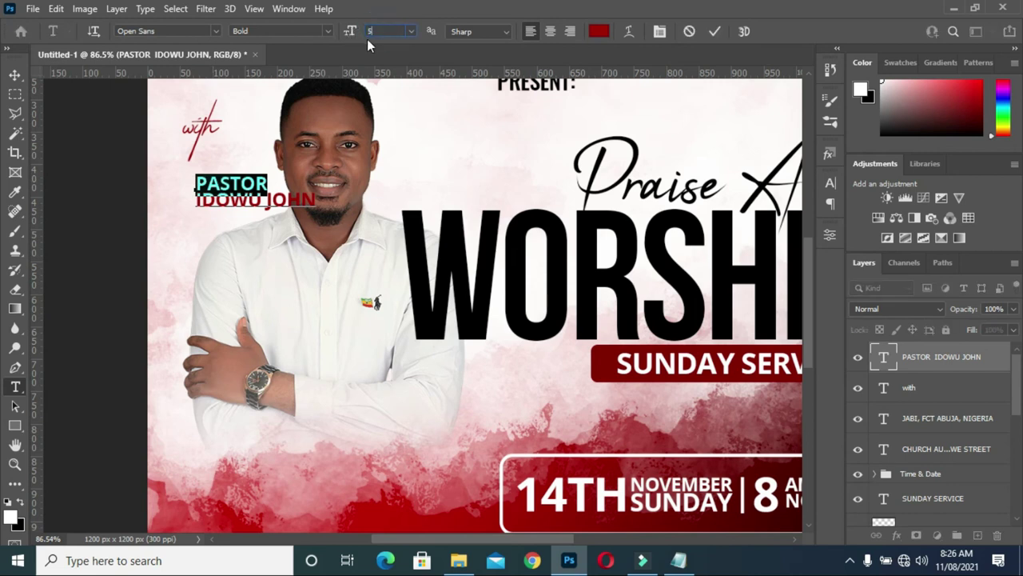
key("Return")
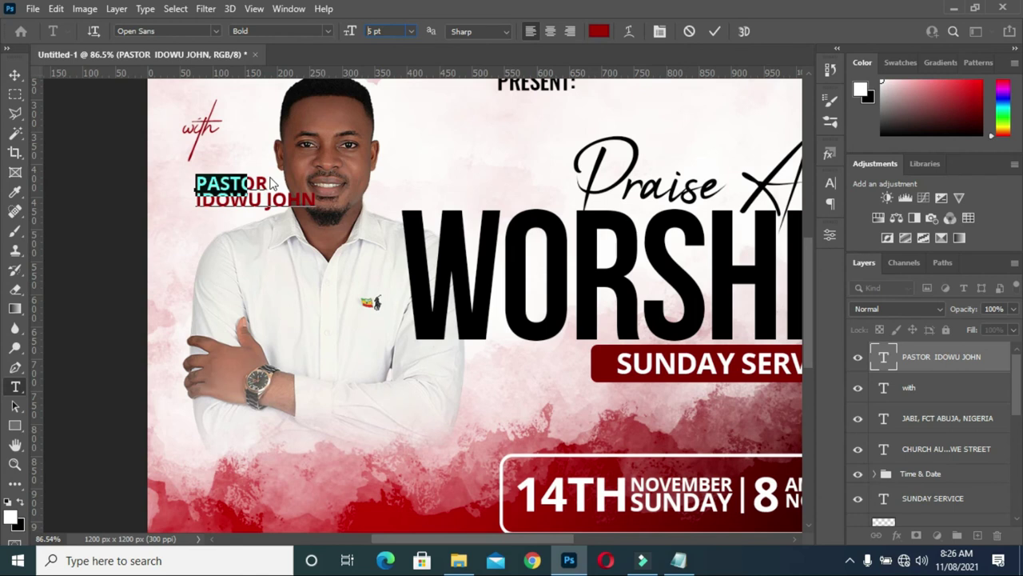
left_click(14, 74)
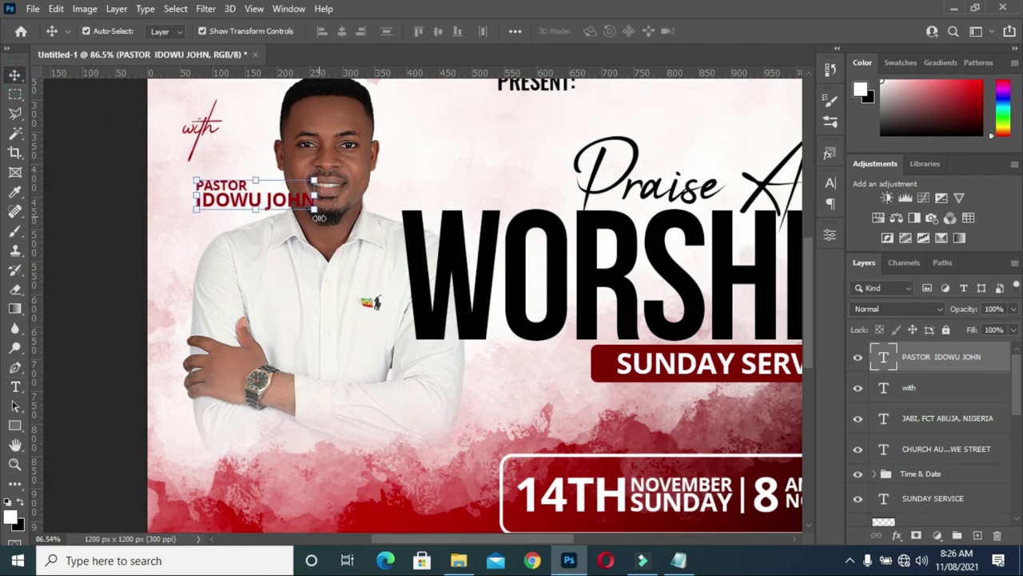
left_click_drag(314, 207, 275, 203)
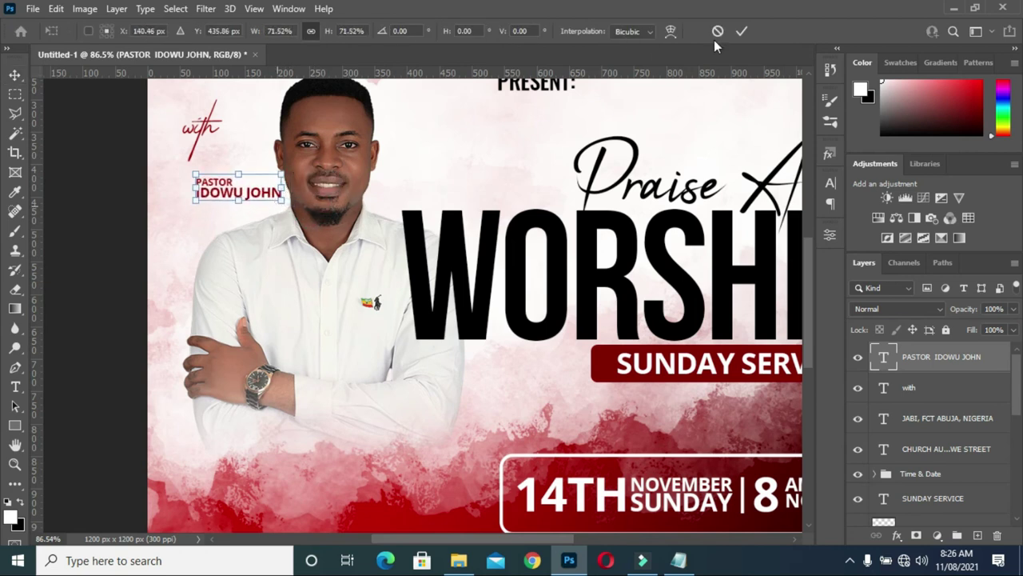
left_click(741, 32)
Set the word PASTOR to 5 pt.
scroll(202, 191, "up", 1)
scroll(202, 190, "up", 1)
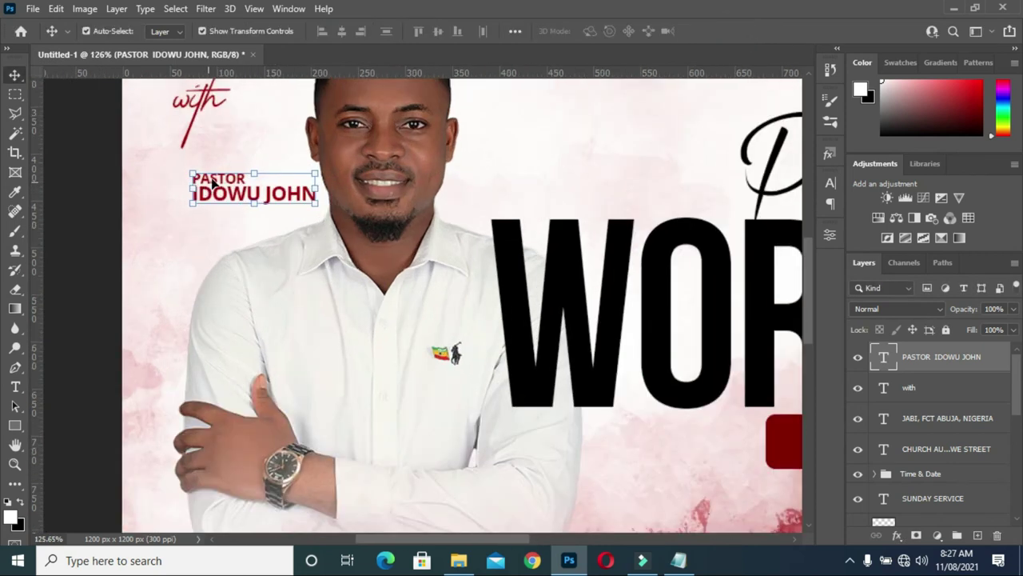
scroll(202, 191, "up", 1)
key("t")
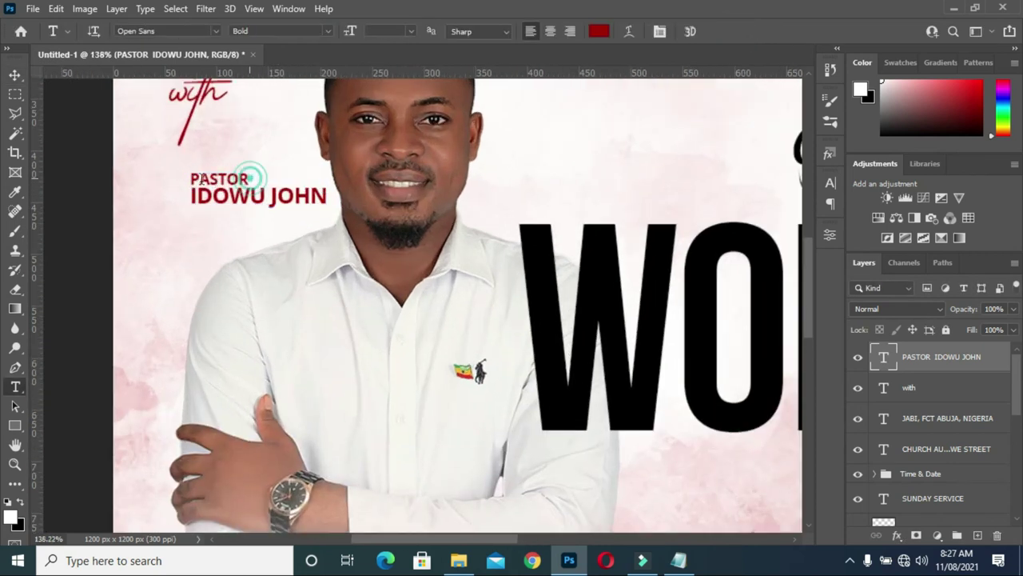
left_click_drag(249, 179, 187, 180)
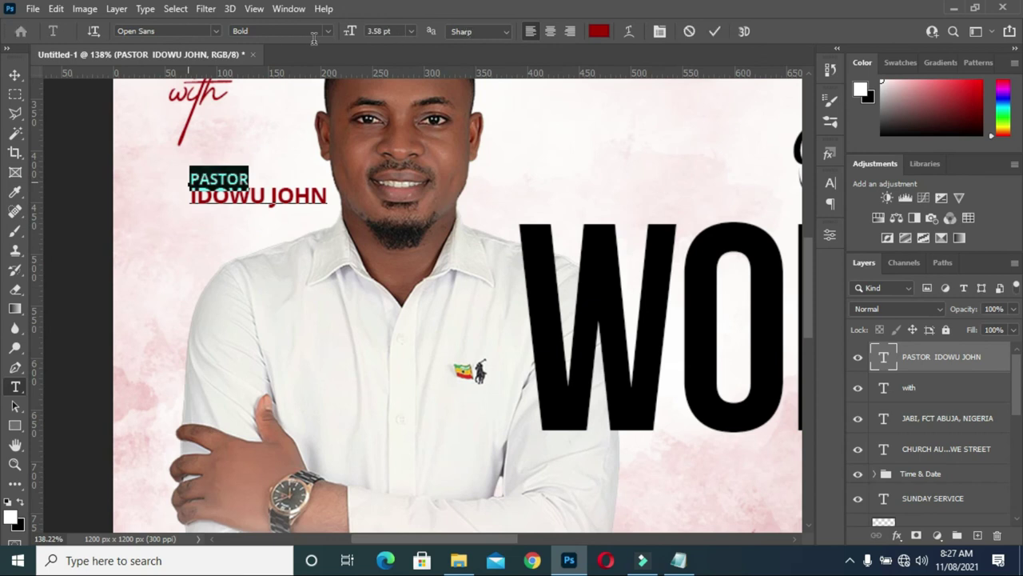
left_click(395, 31)
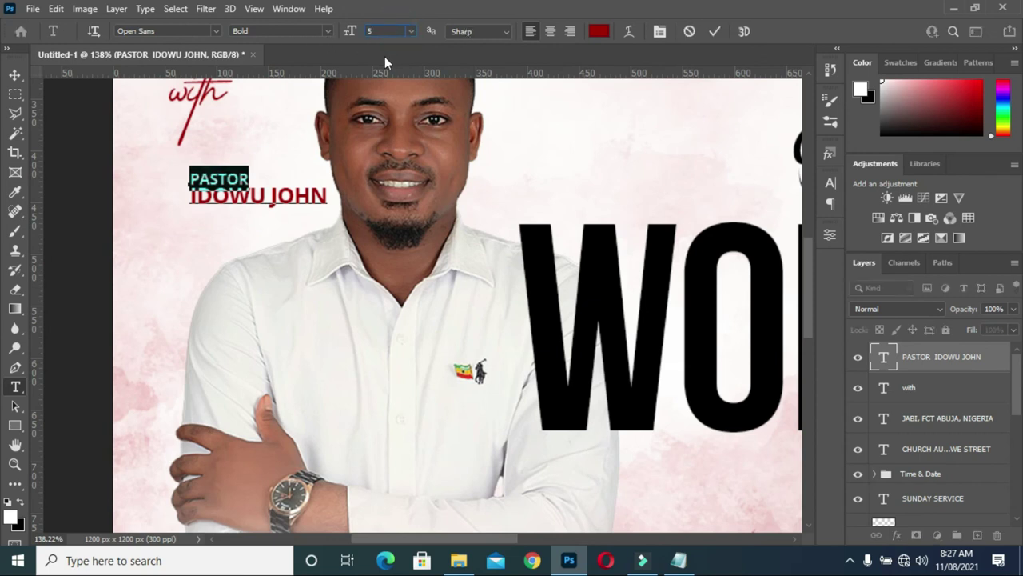
type("5")
key("Return")
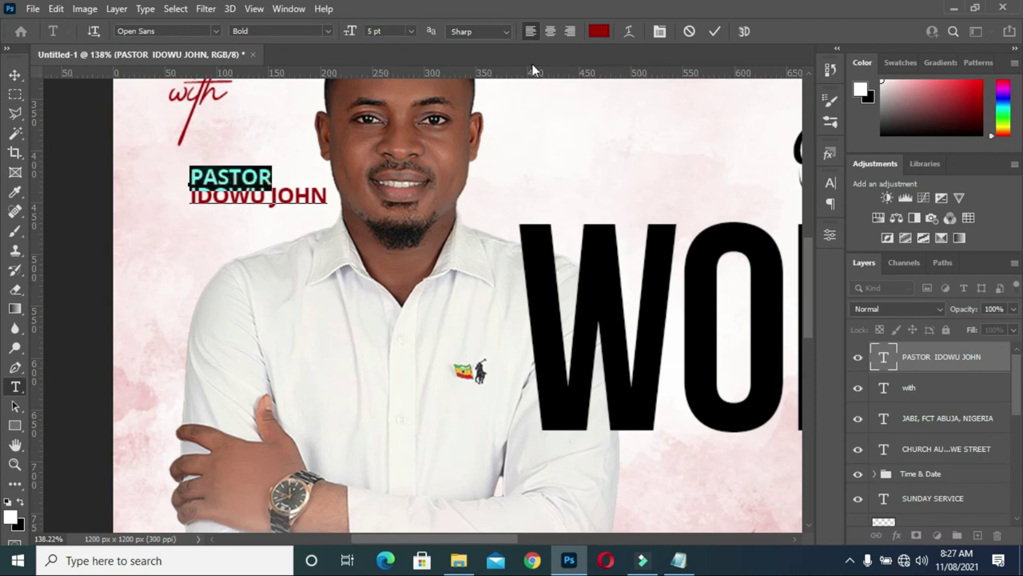
left_click(714, 31)
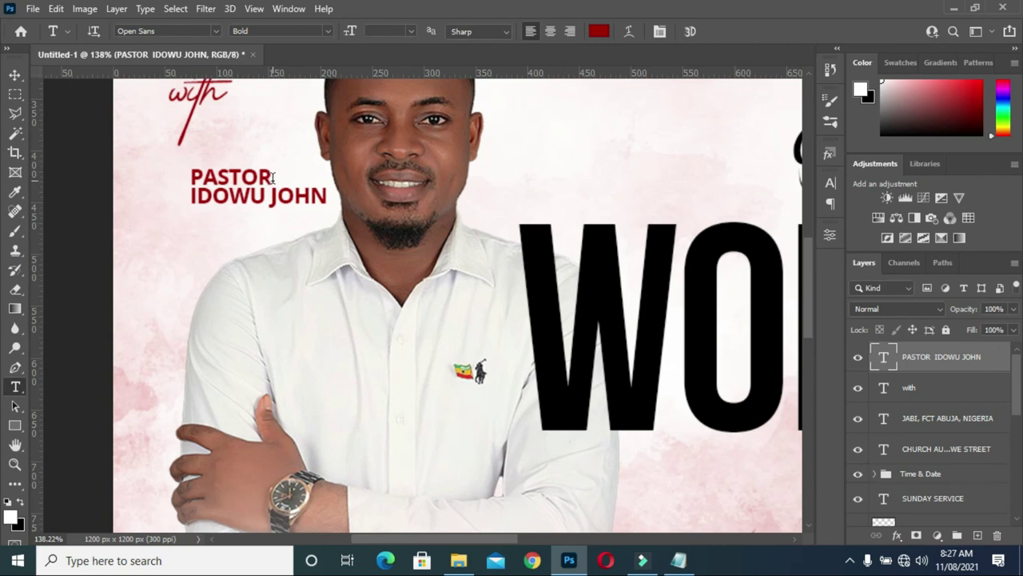
left_click(14, 74)
Move the red 'with' script down onto the pastor's name and nudge it up slightly.
left_click(206, 104)
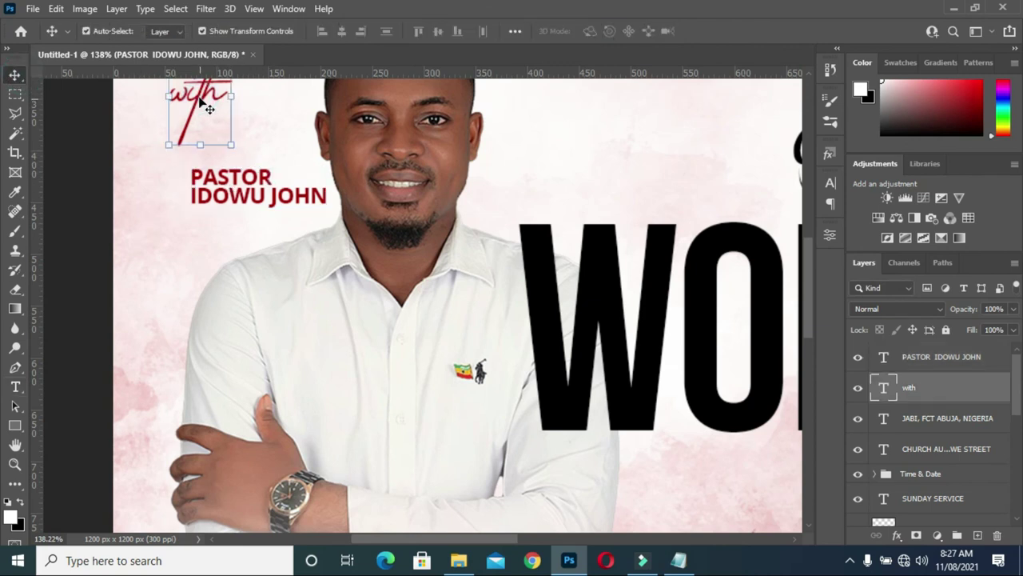
left_click_drag(192, 141, 180, 200)
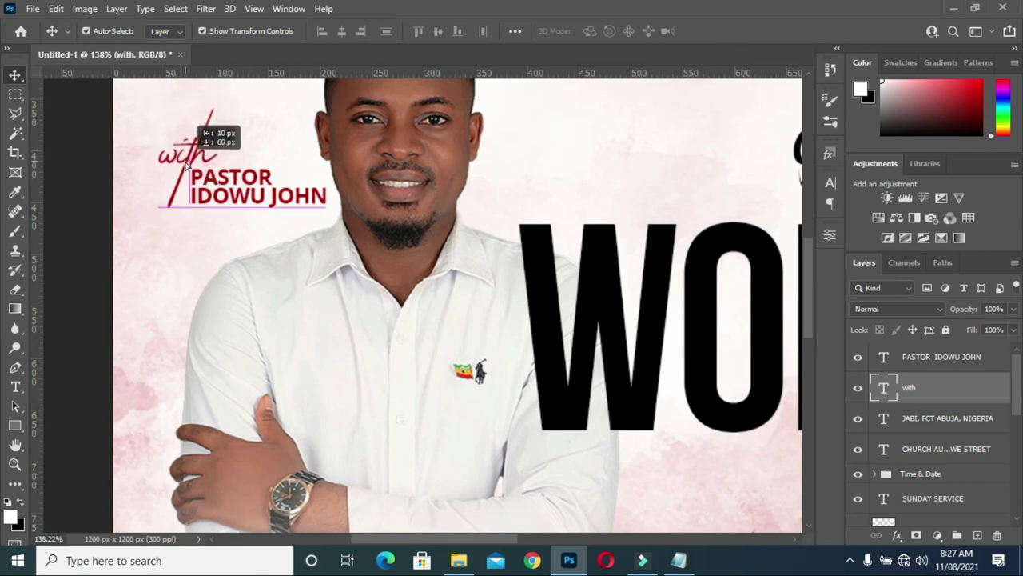
scroll(276, 170, "down", 3)
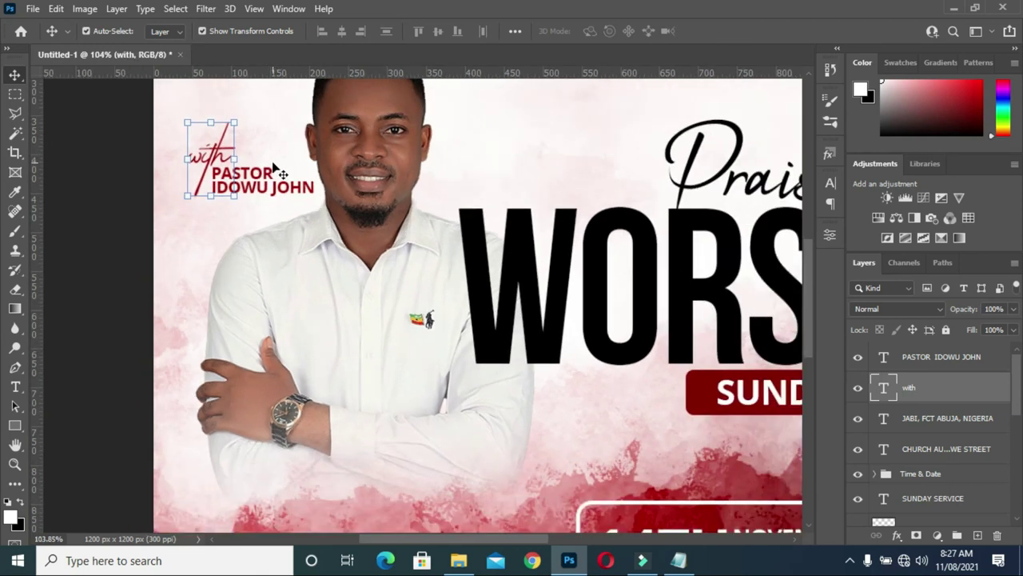
key("Up")
key("Up")
key("Up")
key("Up")
scroll(210, 168, "down", 4)
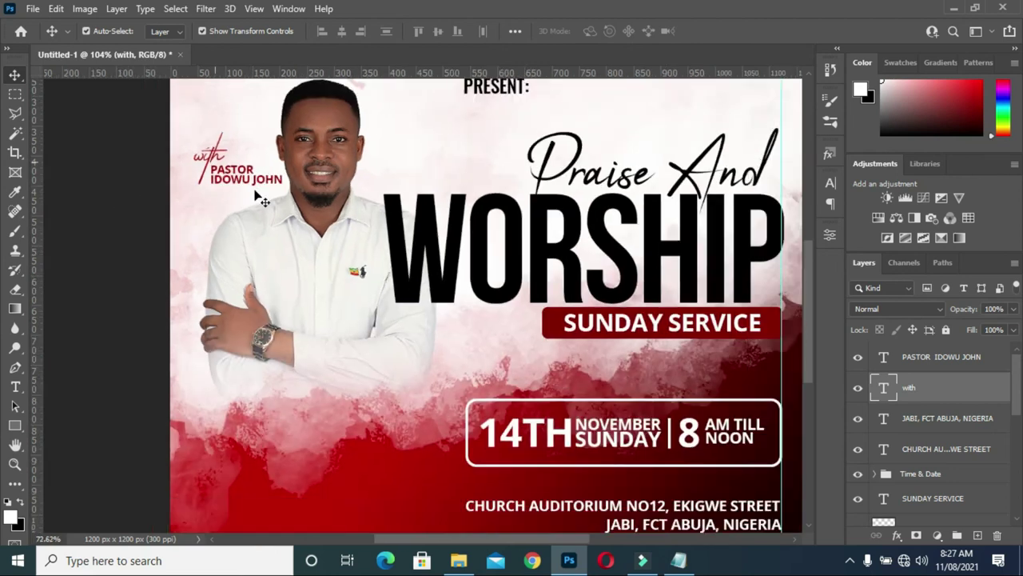
scroll(262, 200, "down", 2)
scroll(263, 201, "down", 2)
Turn on Auto-Select and drag the vertical guide off the flyer.
left_click(665, 308)
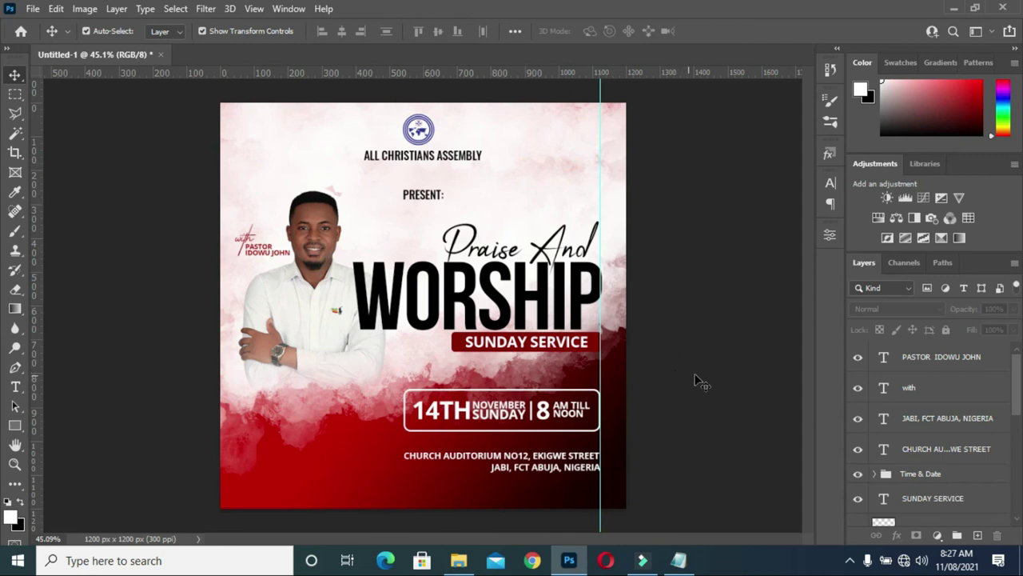
left_click(720, 384)
key("ctrl")
left_click_drag(601, 152, 20, 207)
left_click(106, 290)
scroll(436, 260, "down", 2)
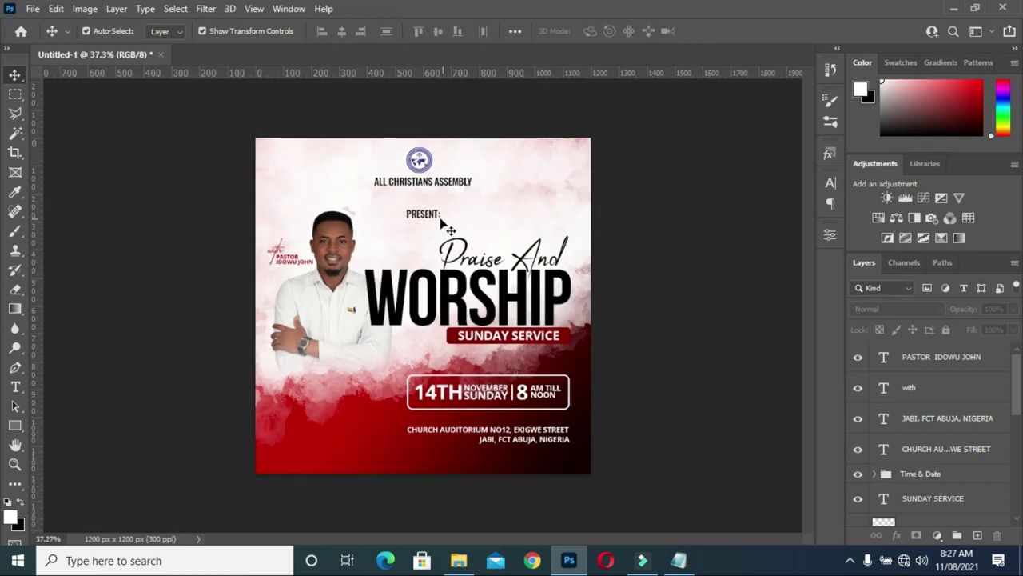
Add a Drop Shadow layer effect to the church logo.
left_click(420, 161)
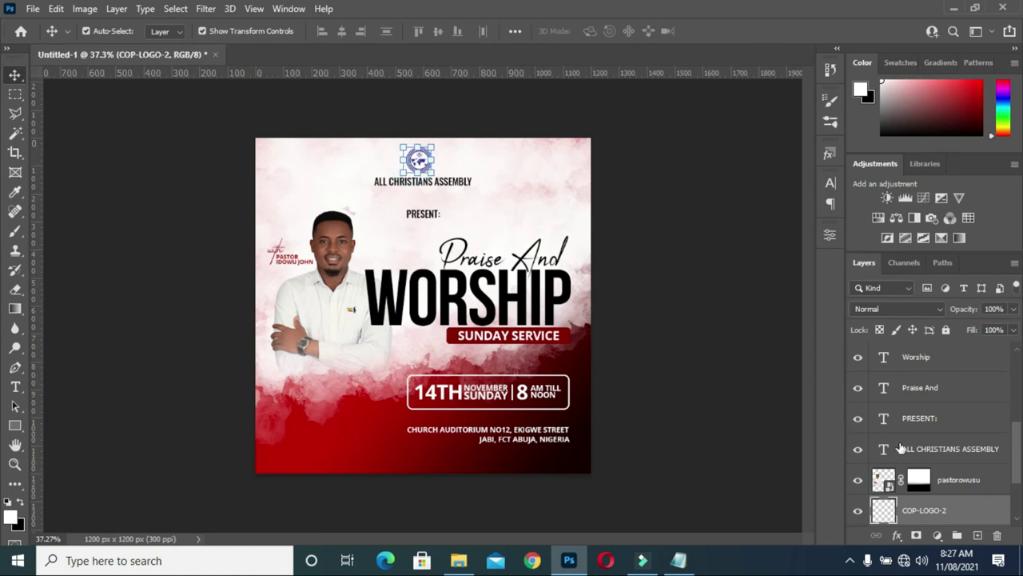
scroll(919, 485, "down", 1)
scroll(918, 486, "down", 2)
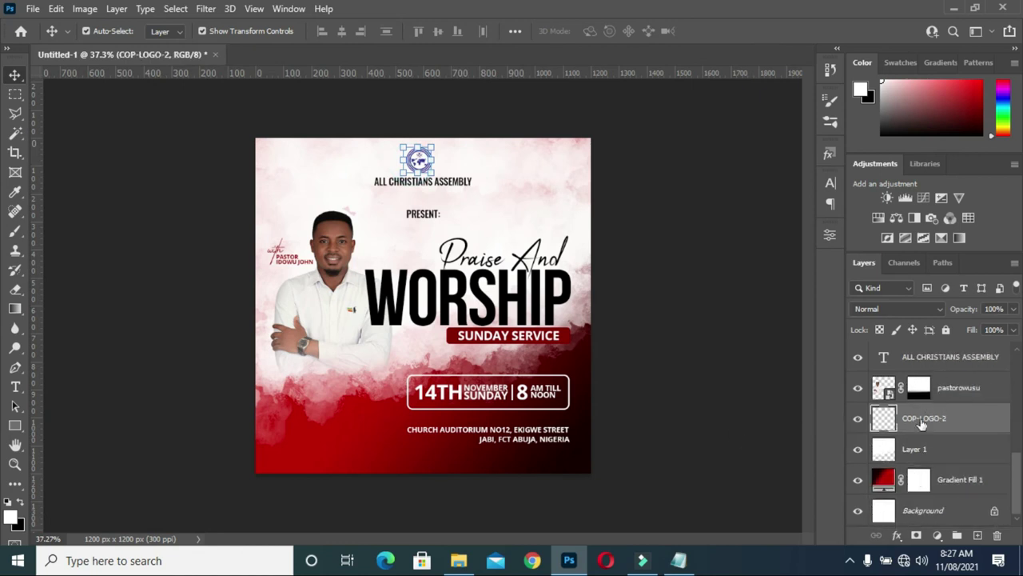
left_click(897, 535)
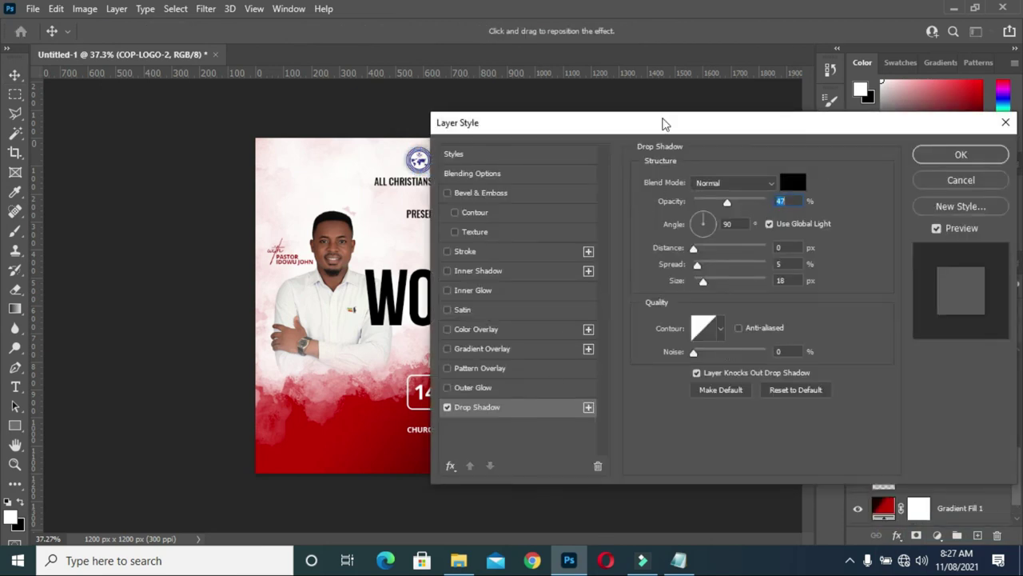
left_click_drag(662, 123, 786, 130)
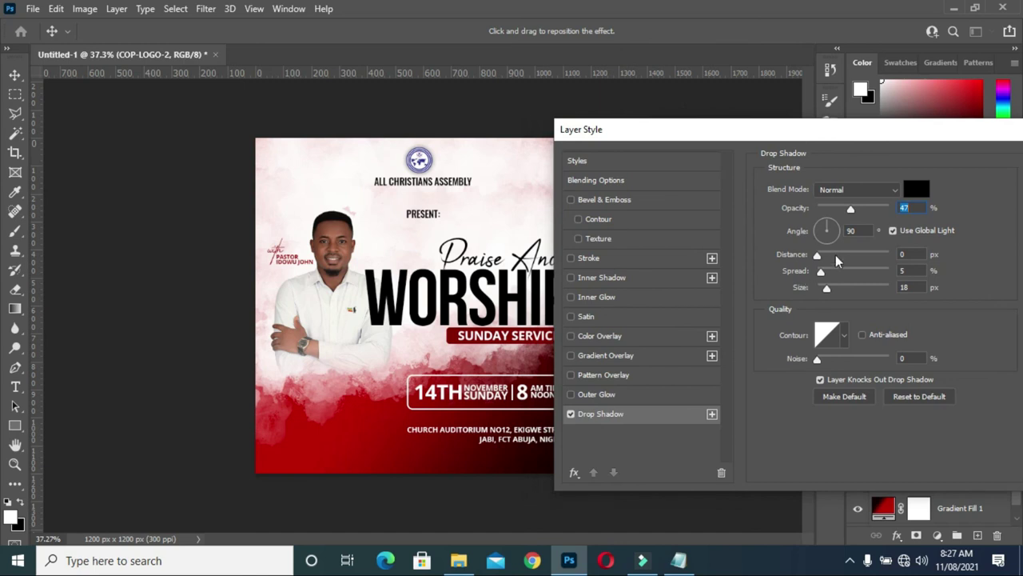
Set the shadow to 47% opacity, 0 distance, 5% spread and 18 px size, and apply it.
left_click(910, 288)
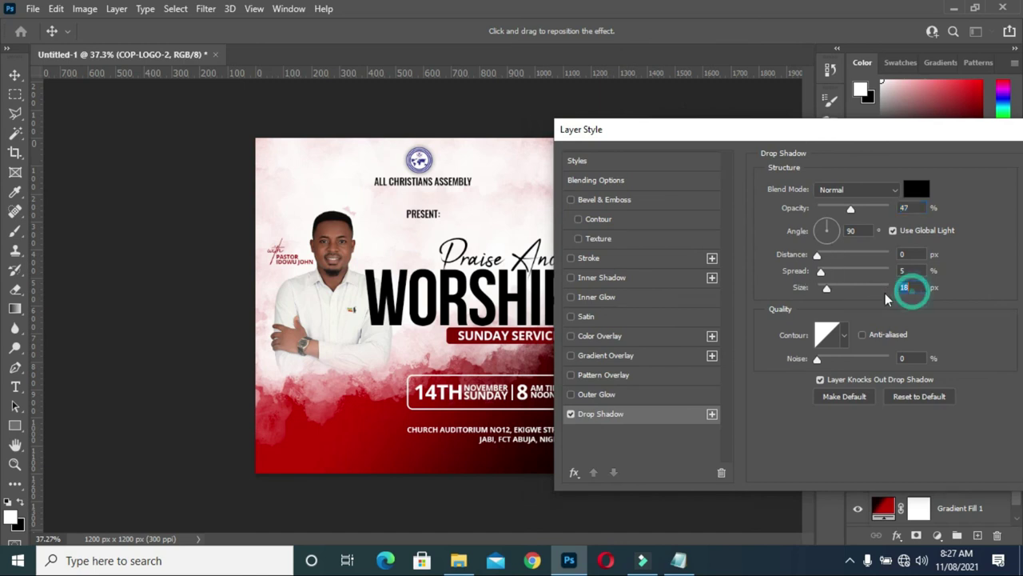
left_click(904, 271)
left_click(904, 254)
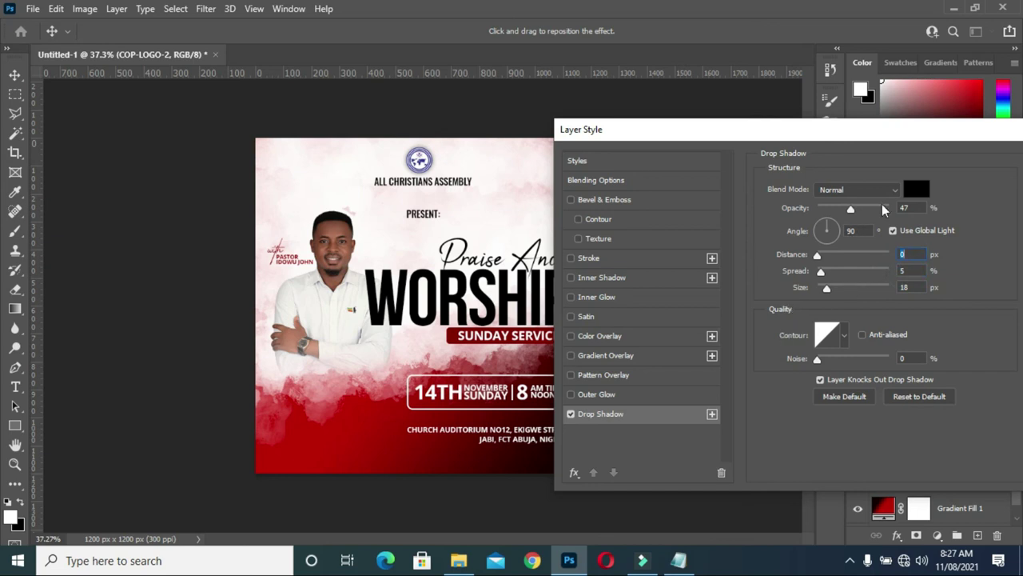
left_click(906, 208)
left_click(879, 177)
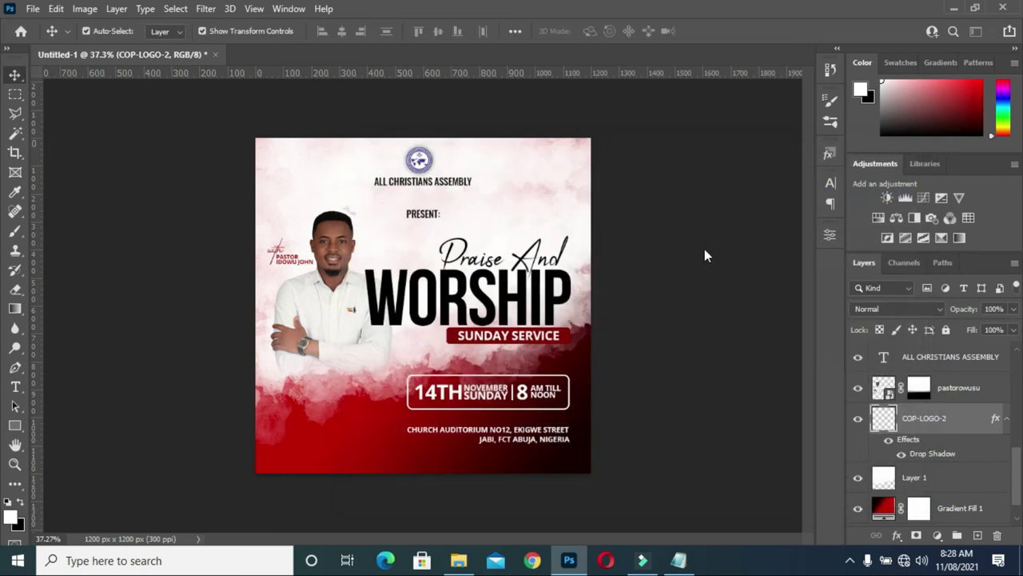
left_click(695, 246)
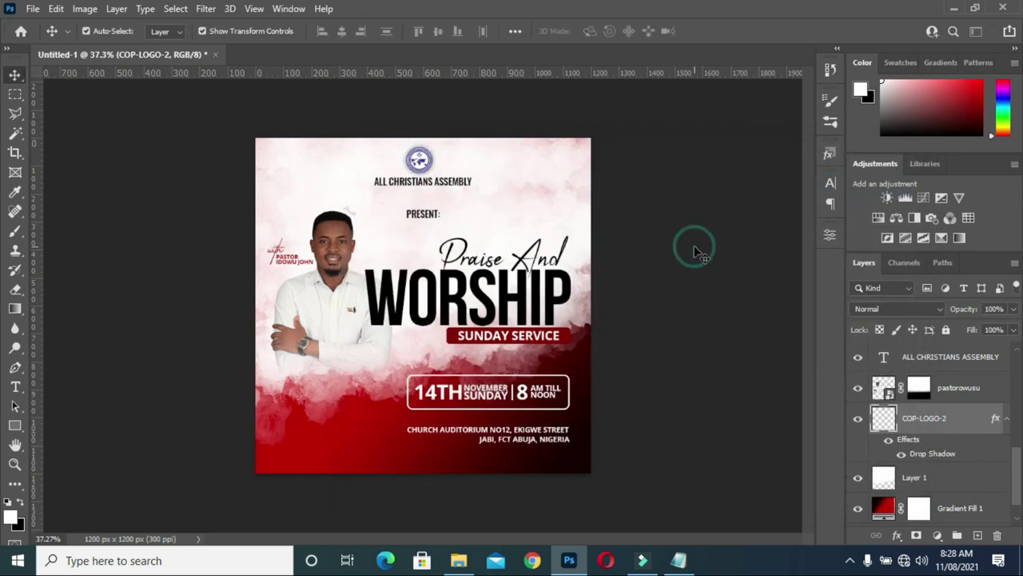
left_click(463, 190)
left_click(690, 187)
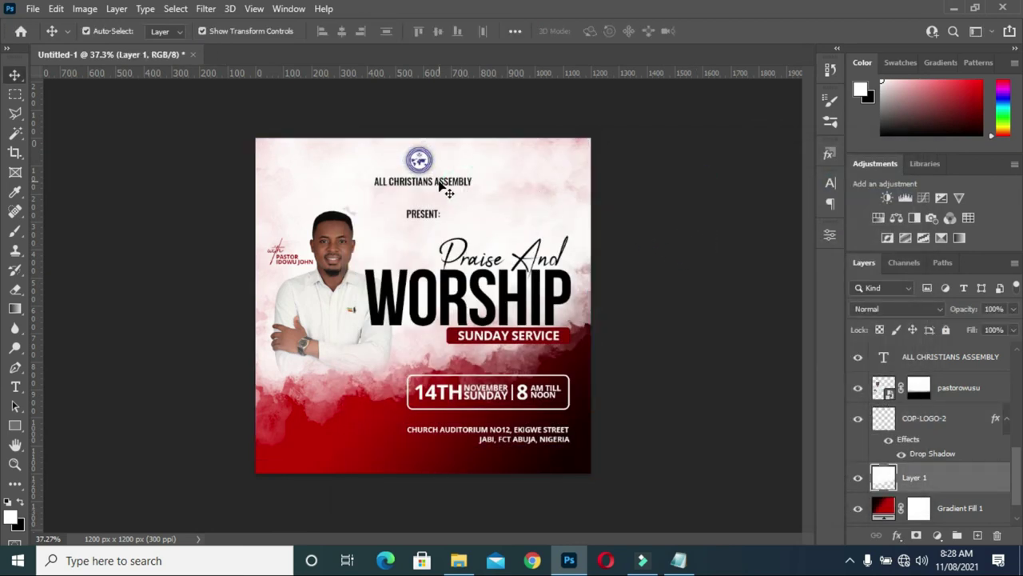
Group Layer 1 and Gradient Fill 1 into a folder named BG.
left_click(440, 186)
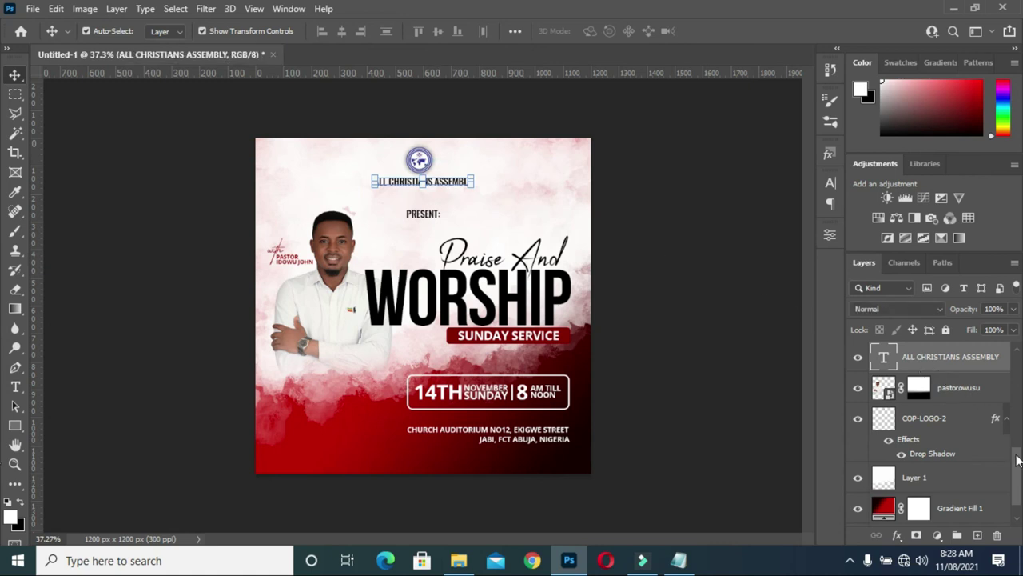
left_click_drag(1020, 480, 1019, 454)
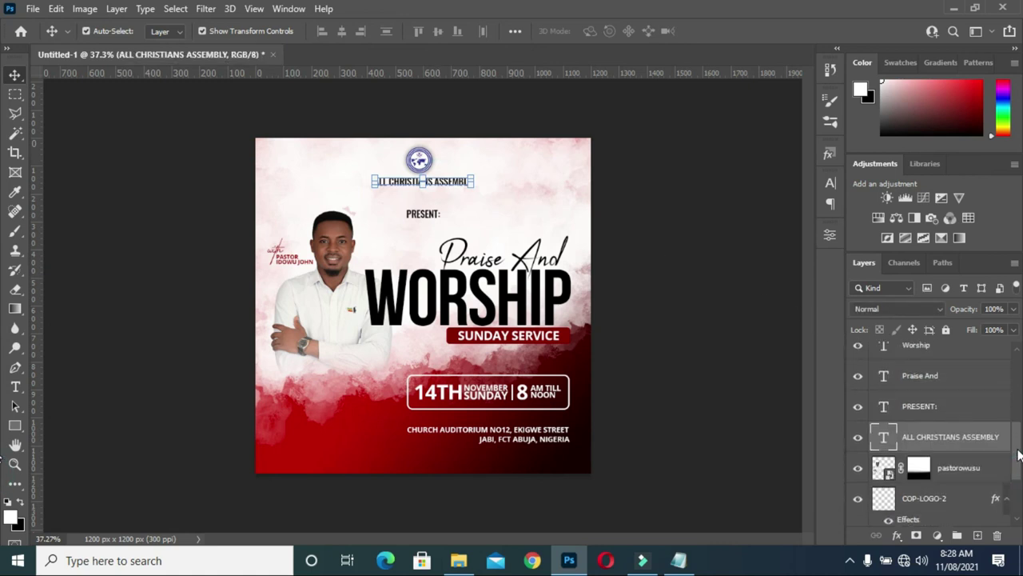
left_click(1007, 499)
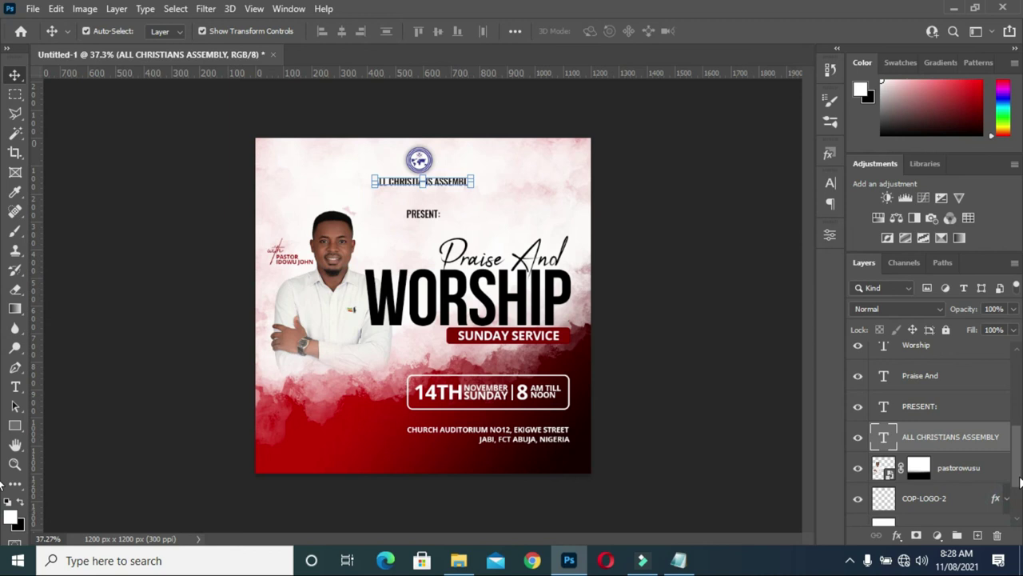
left_click_drag(1020, 479, 1021, 514)
left_click(953, 481)
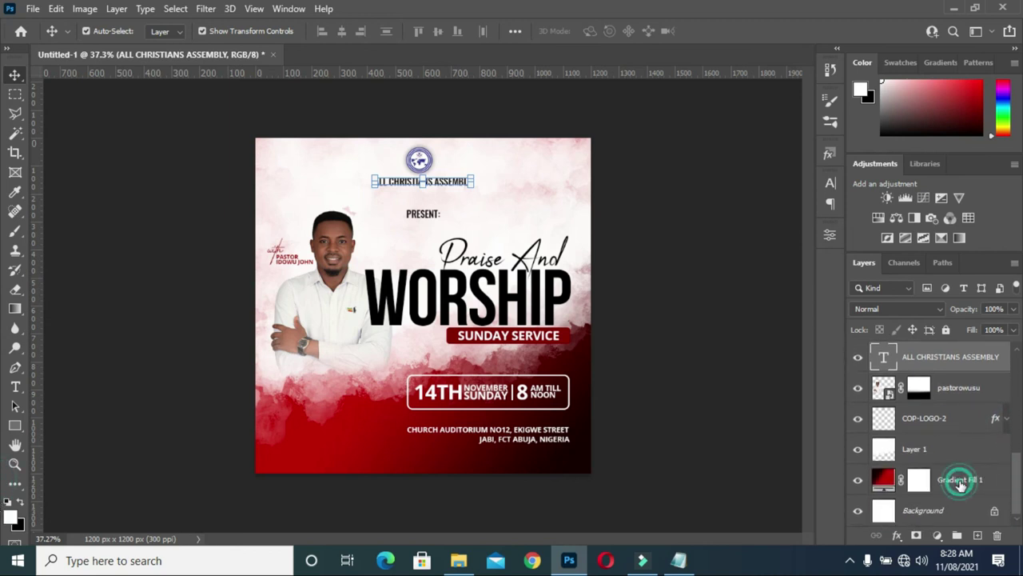
left_click(935, 448, "ctrl")
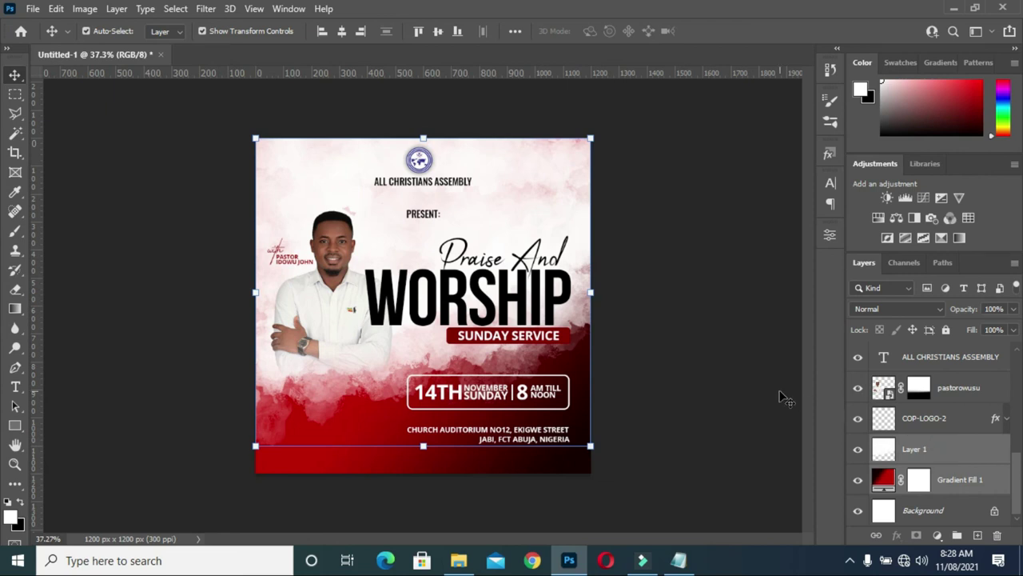
key("ctrl+g")
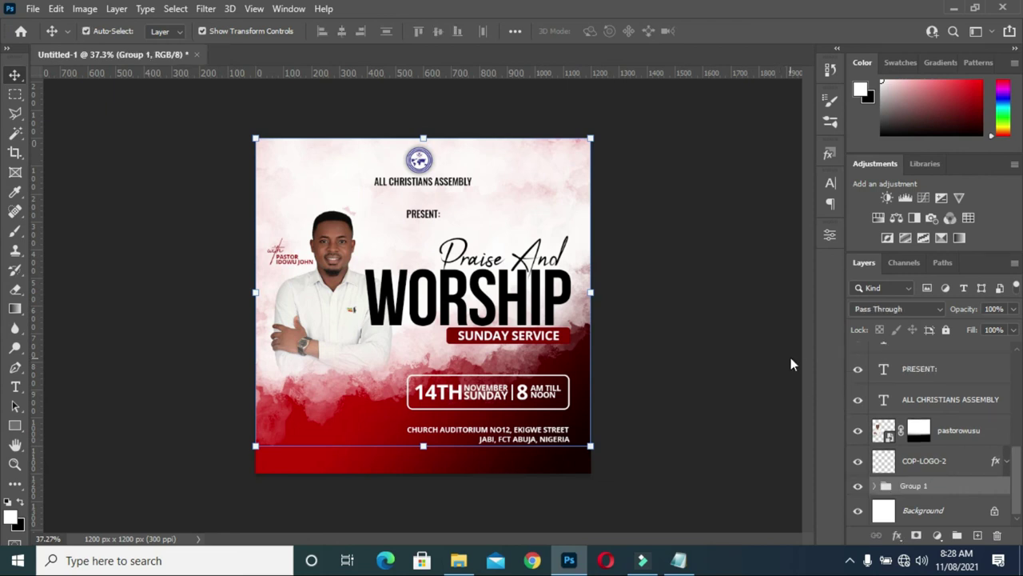
double_click(914, 486)
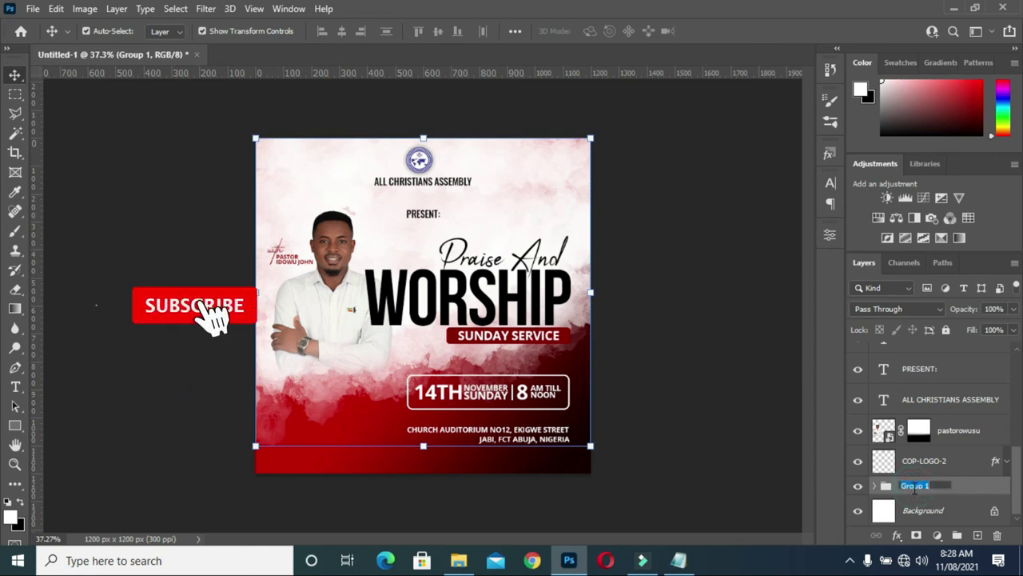
type("BG")
key("Return")
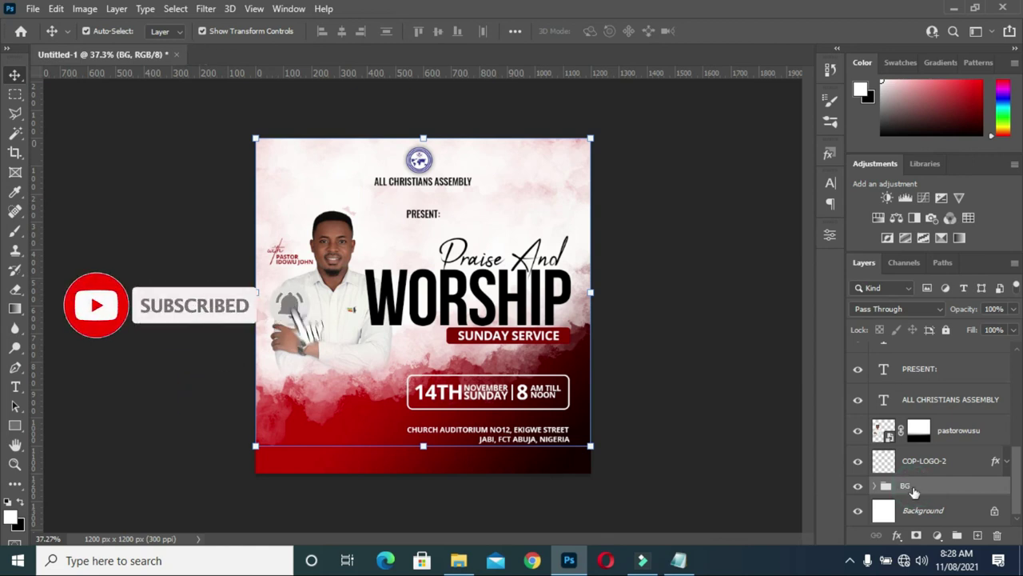
Move the pastor-name and 'with' text layers down to sit above the portrait photo.
left_click(932, 463)
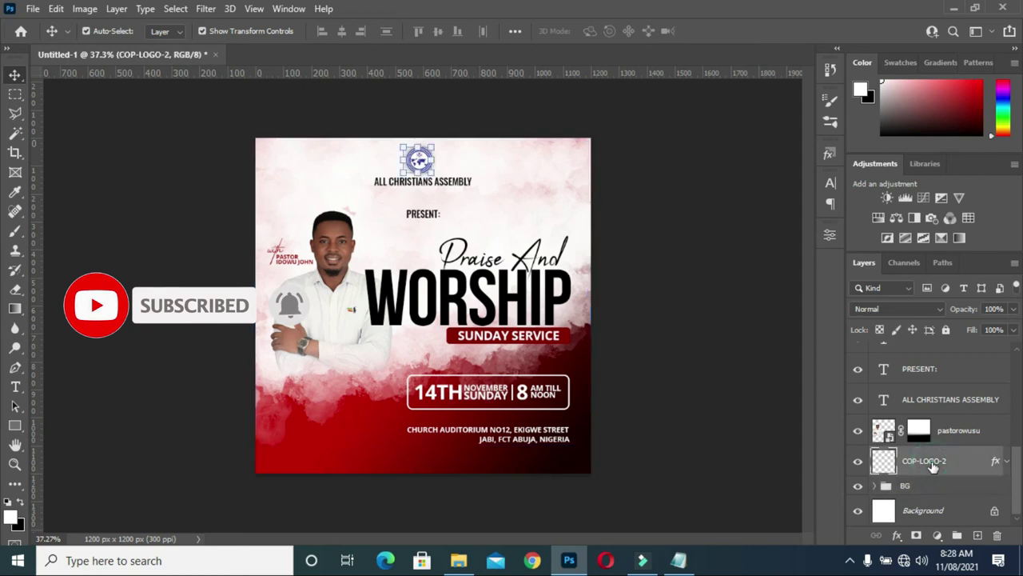
scroll(932, 467, "up", 1)
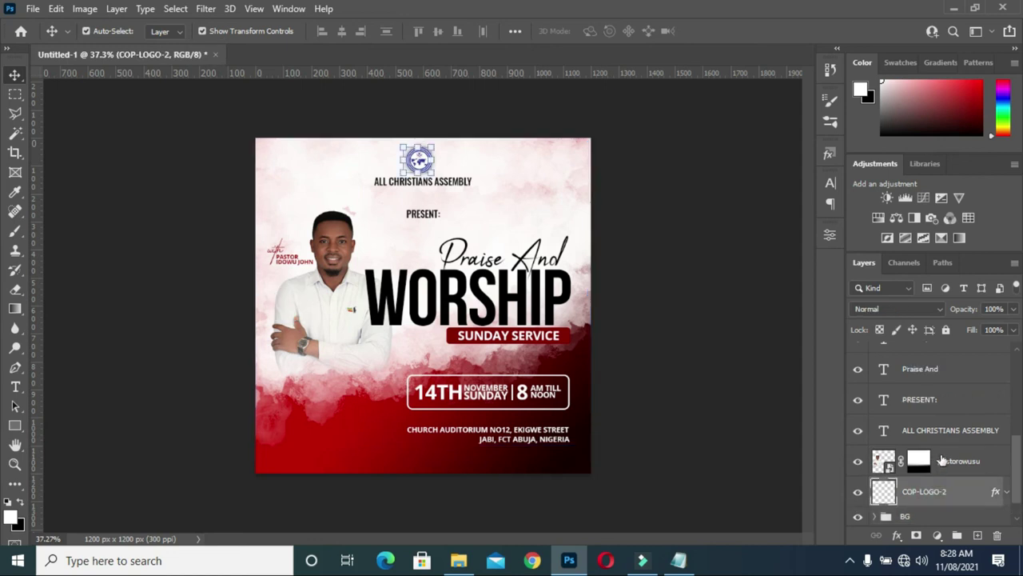
scroll(945, 462, "up", 2)
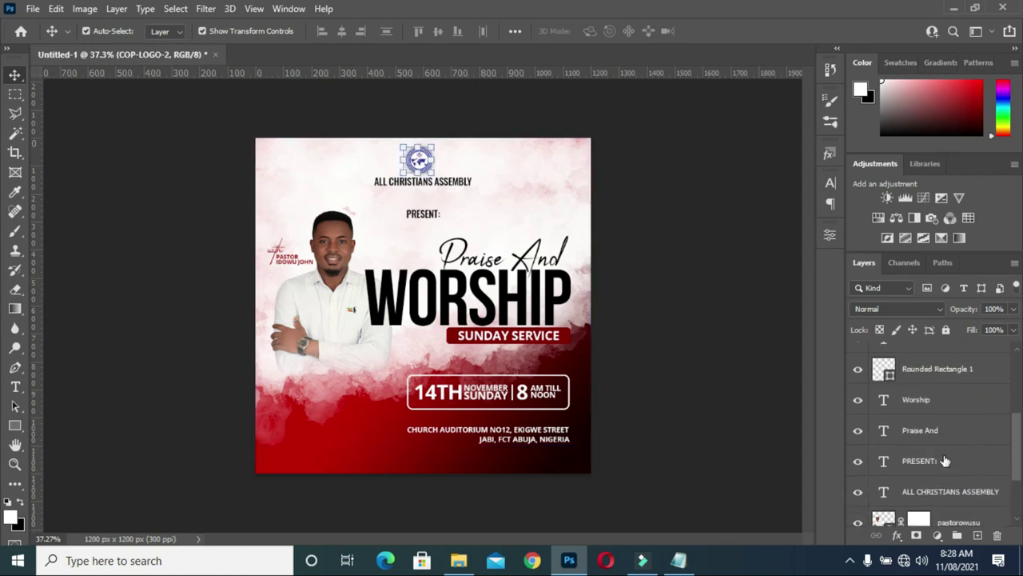
scroll(945, 461, "up", 4)
scroll(945, 456, "up", 1)
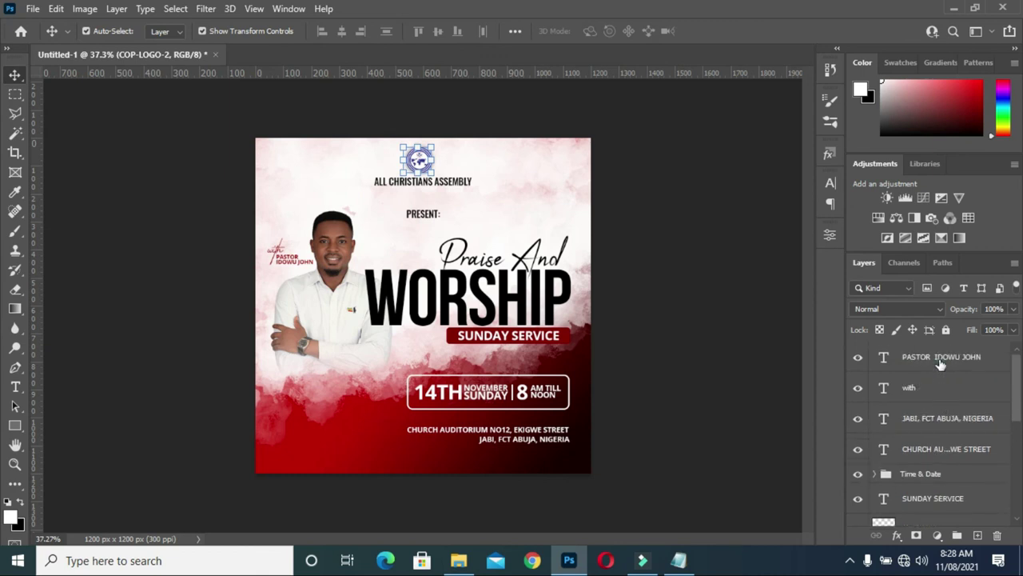
left_click(933, 387)
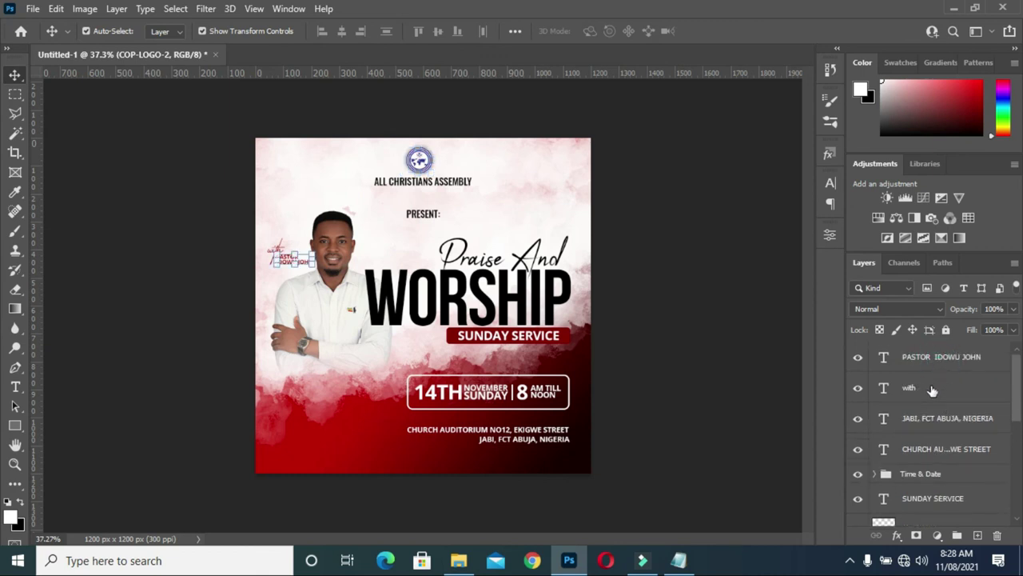
left_click(946, 388, "ctrl")
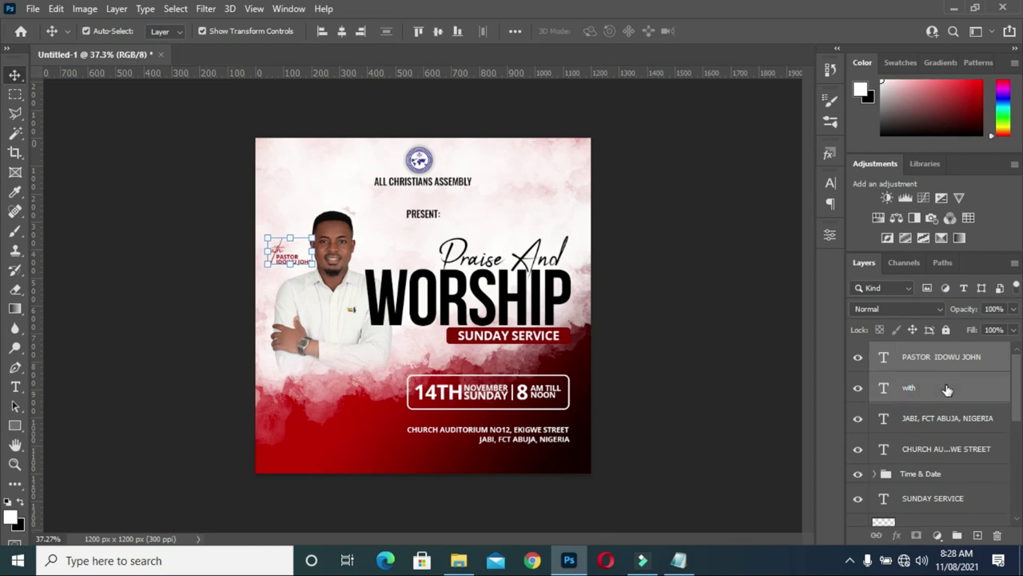
scroll(945, 388, "down", 1)
mouse_move(929, 360)
left_mouse_down()
mouse_move(942, 550)
mouse_move(924, 454)
left_mouse_up()
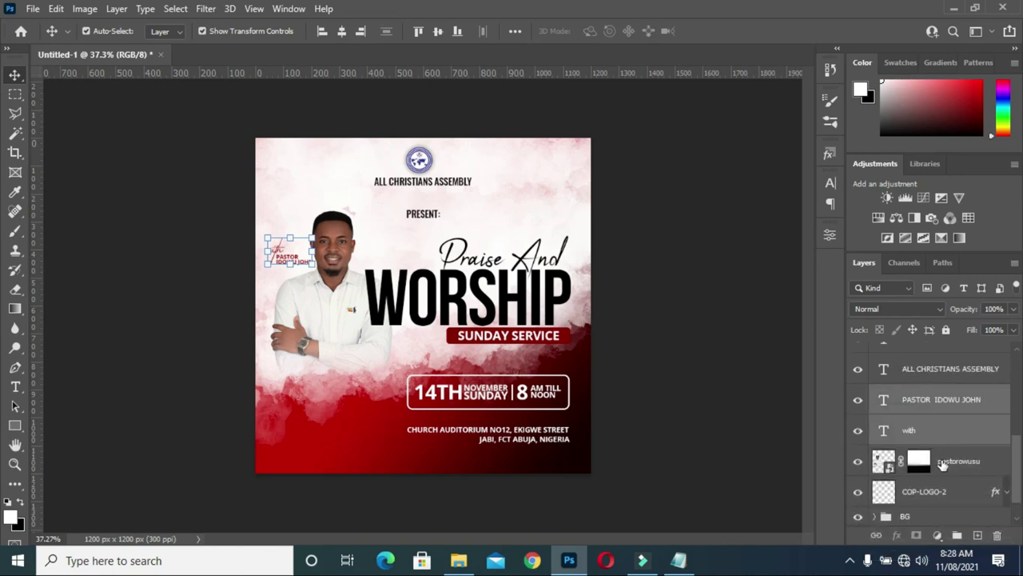
Group the pastor photo and name text layers into a folder named Pastor.
left_click(943, 465, "ctrl")
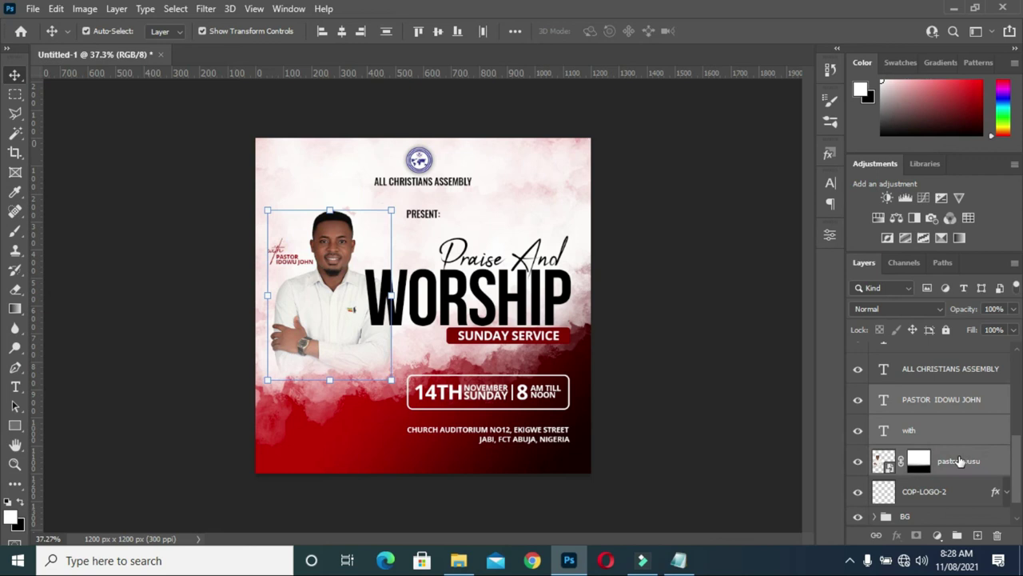
key("ctrl+g")
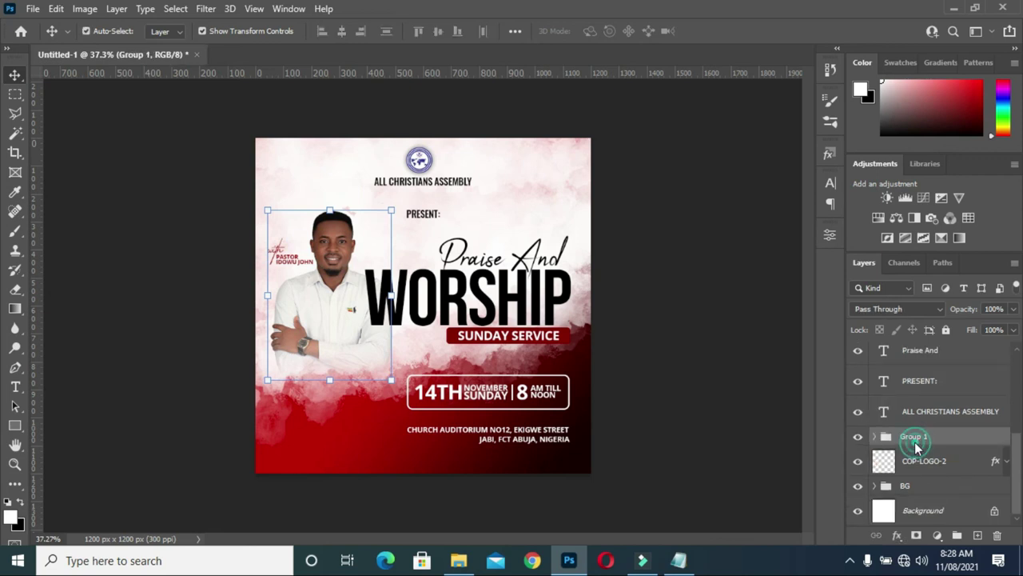
double_click(914, 436)
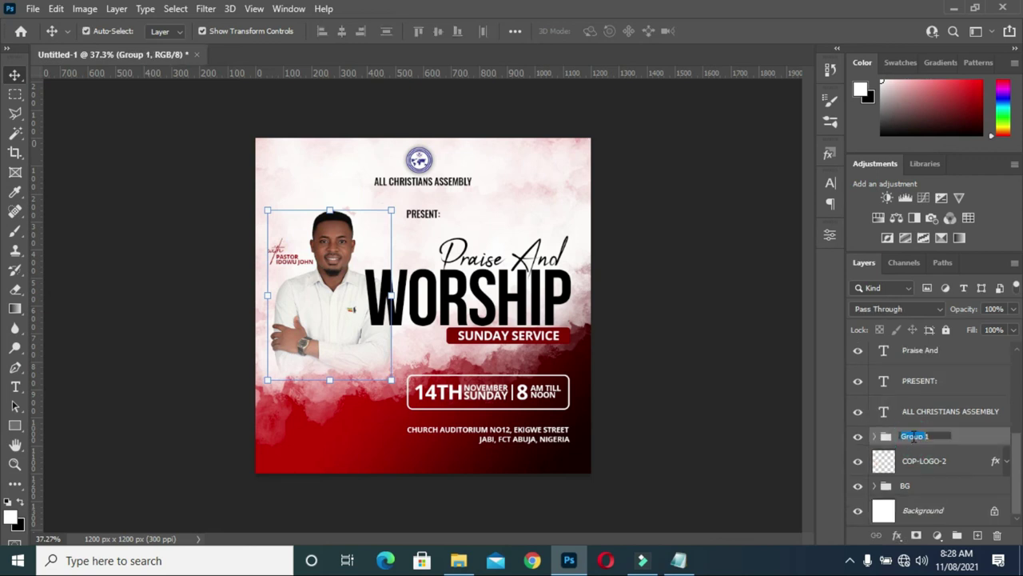
type("P")
key("Return")
left_click(656, 383)
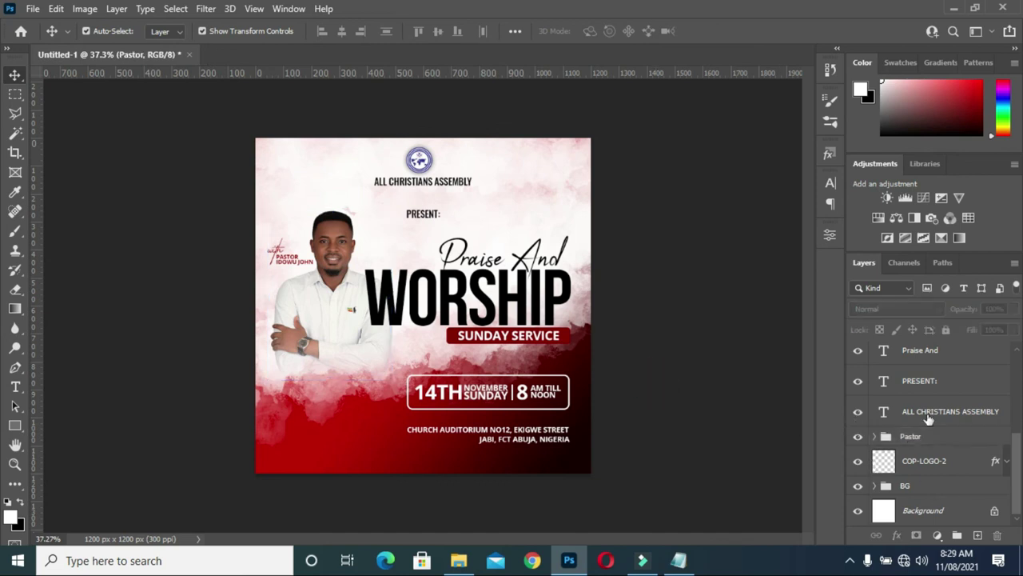
Group COP-LOGO-2, the church name and PRESENT: into a folder named Church.
scroll(927, 420, "up", 1)
left_click(943, 493)
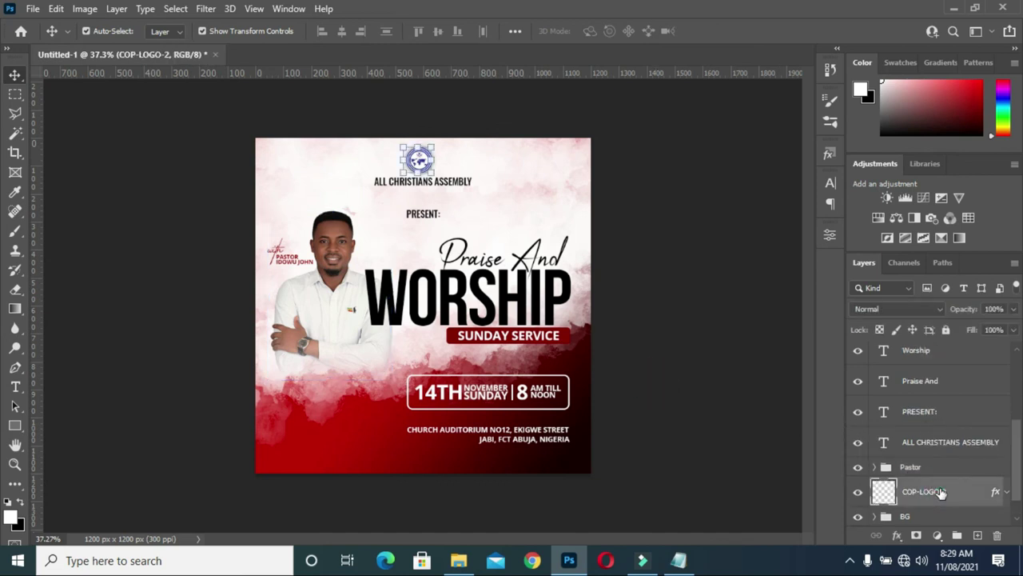
left_click_drag(943, 494, 933, 462)
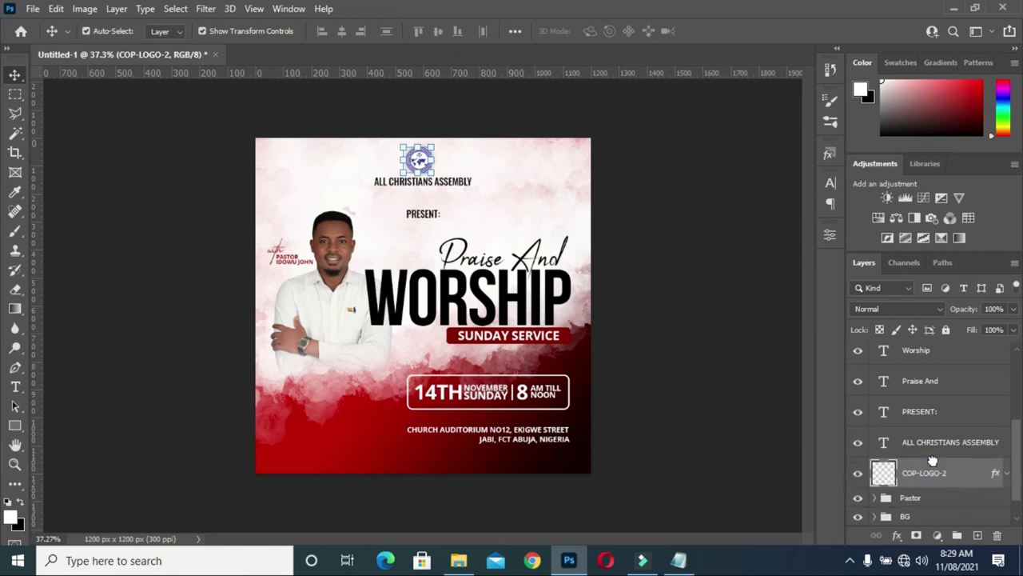
scroll(934, 459, "up", 1)
scroll(933, 456, "up", 1)
scroll(934, 455, "down", 2)
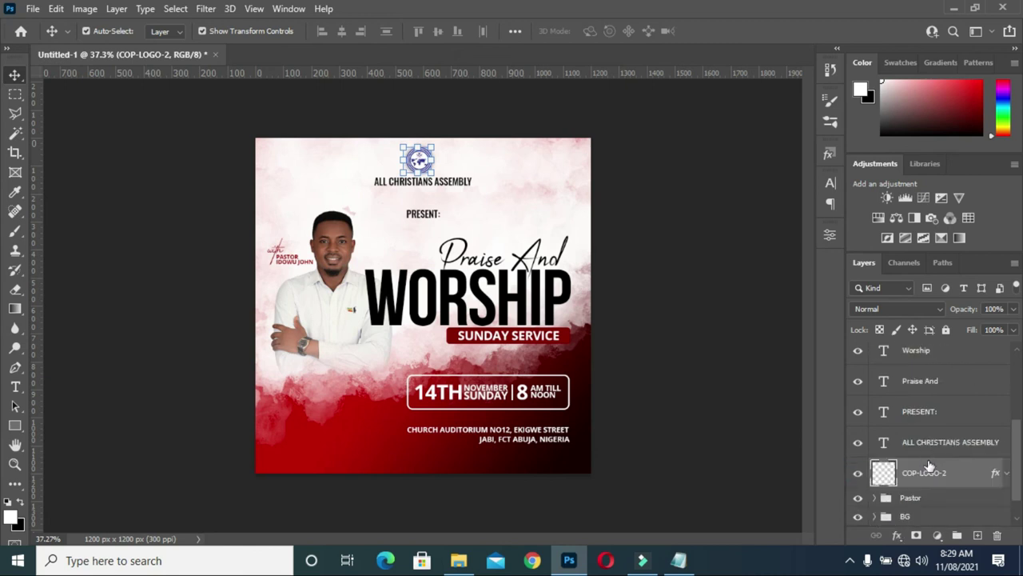
left_click(929, 411, "shift")
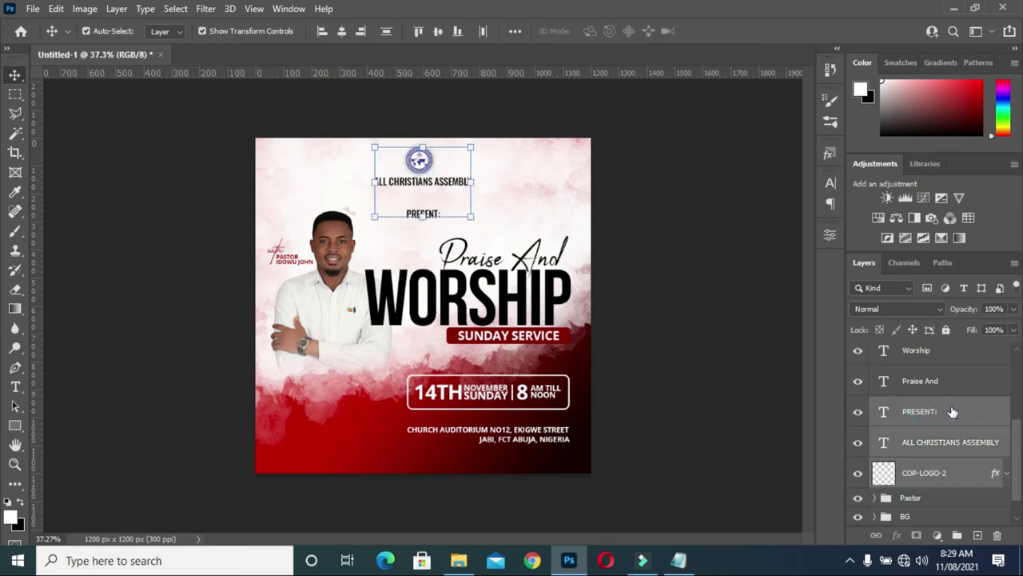
key("ctrl+g")
left_click(908, 452)
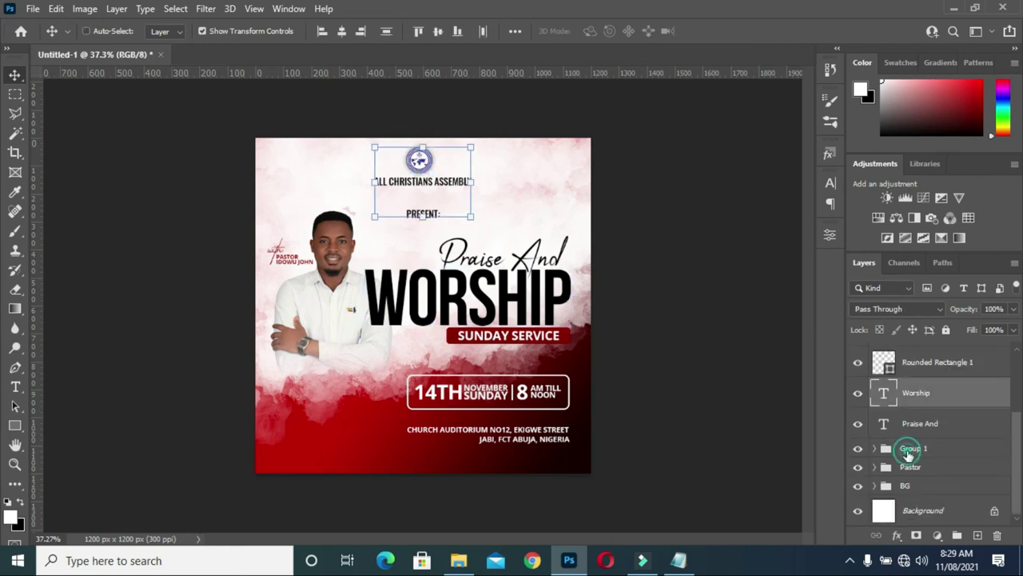
double_click(913, 450)
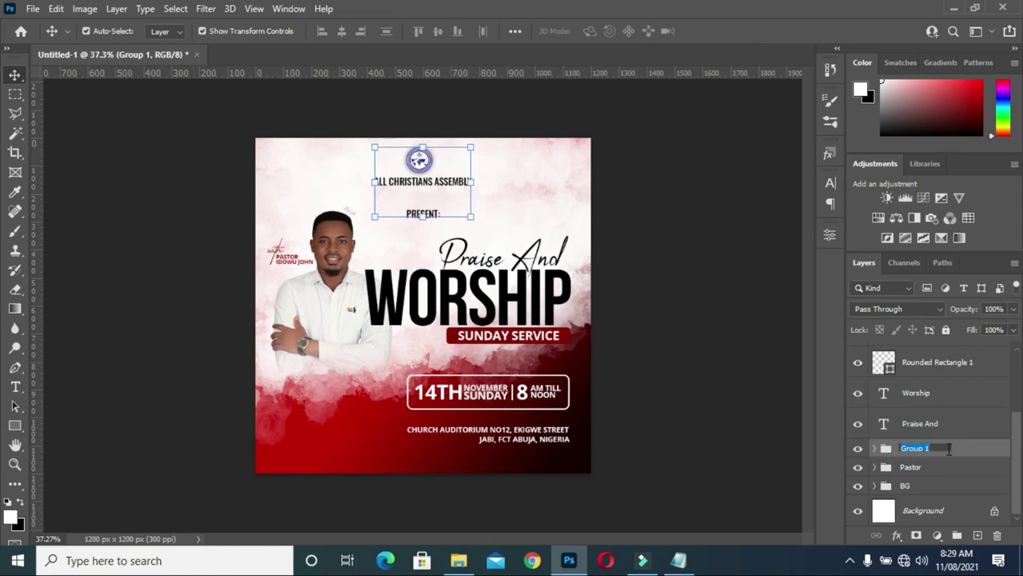
type("Church")
key("Return")
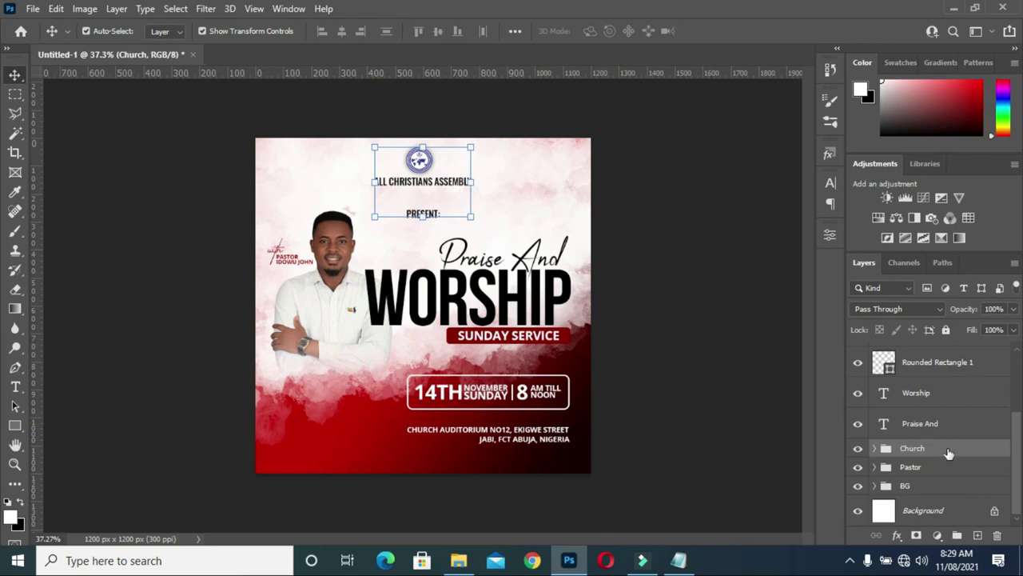
Group the two address line layers into a folder named Venue.
scroll(920, 432, "up", 1)
scroll(914, 432, "up", 1)
left_click(728, 356)
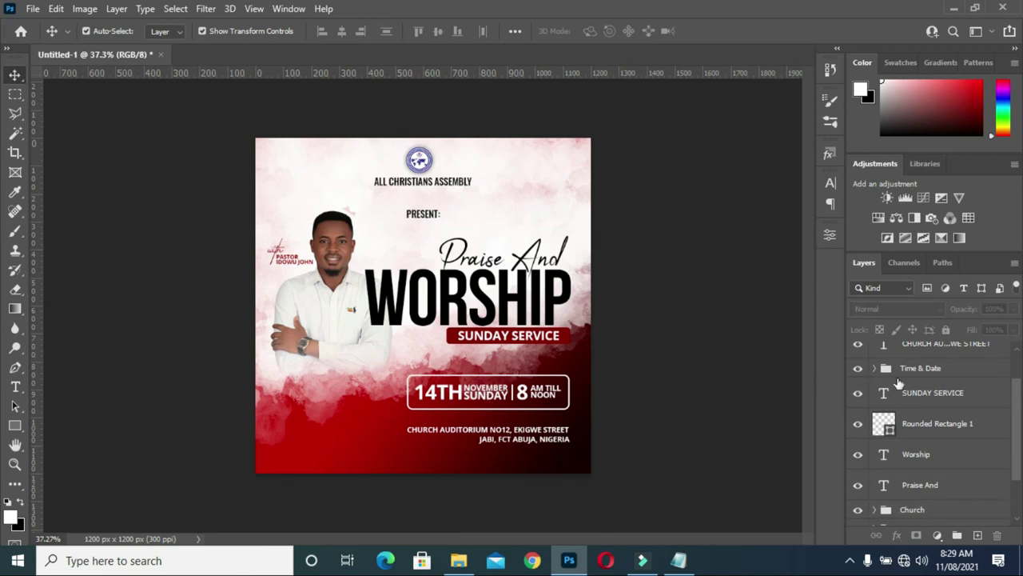
scroll(899, 385, "up", 1)
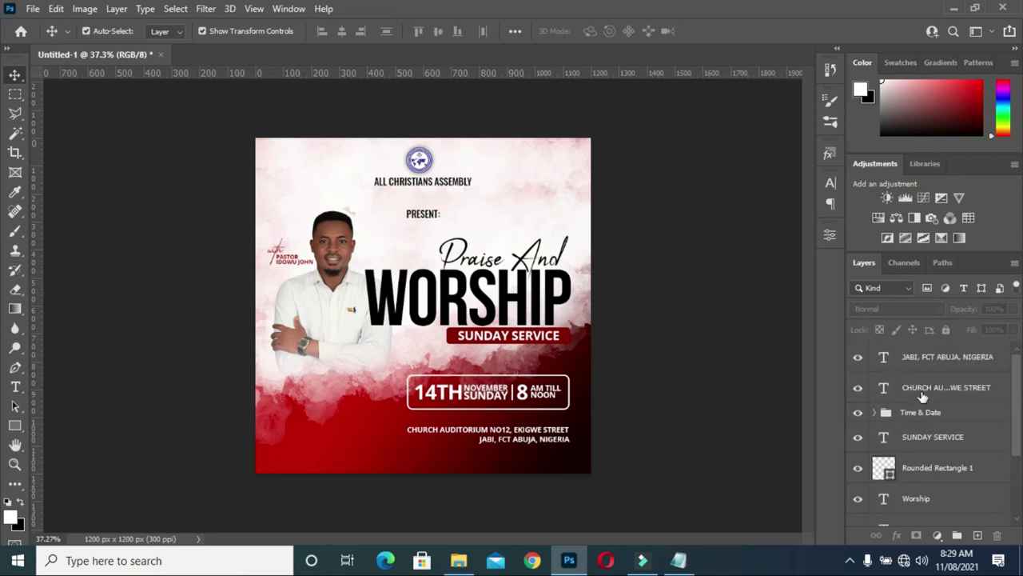
left_click(918, 362)
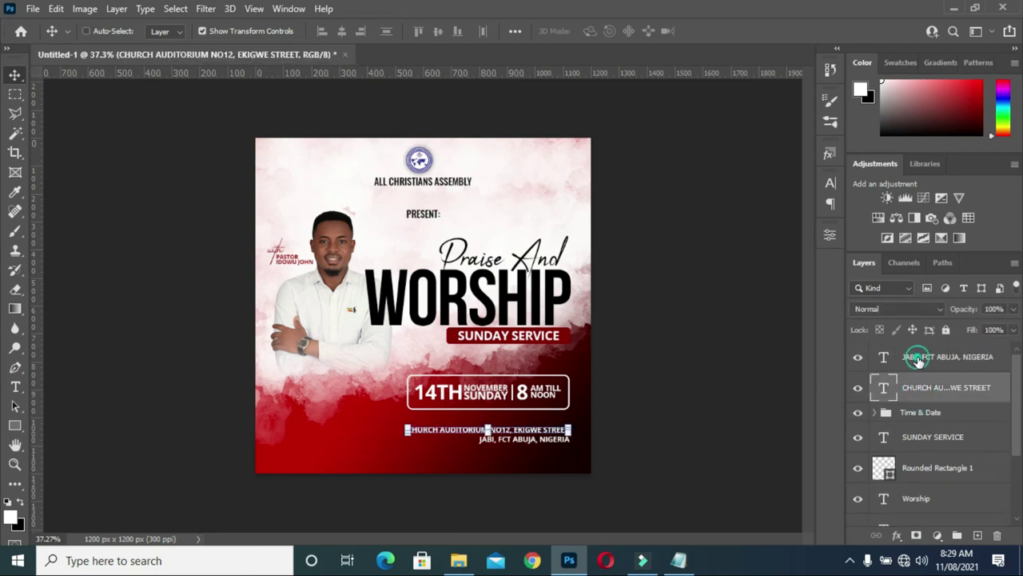
left_click(919, 362, "shift")
key("ctrl+g")
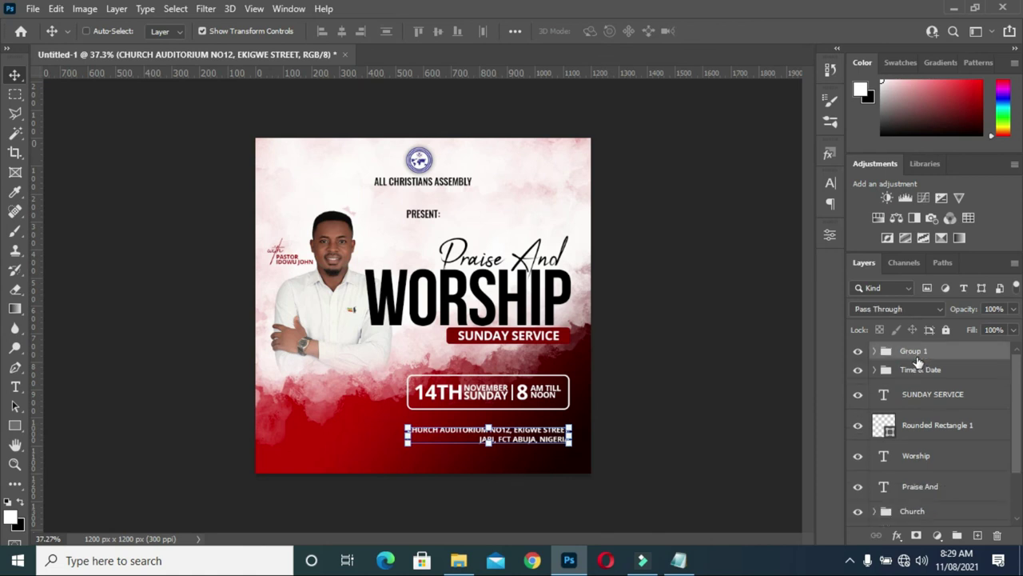
double_click(915, 352)
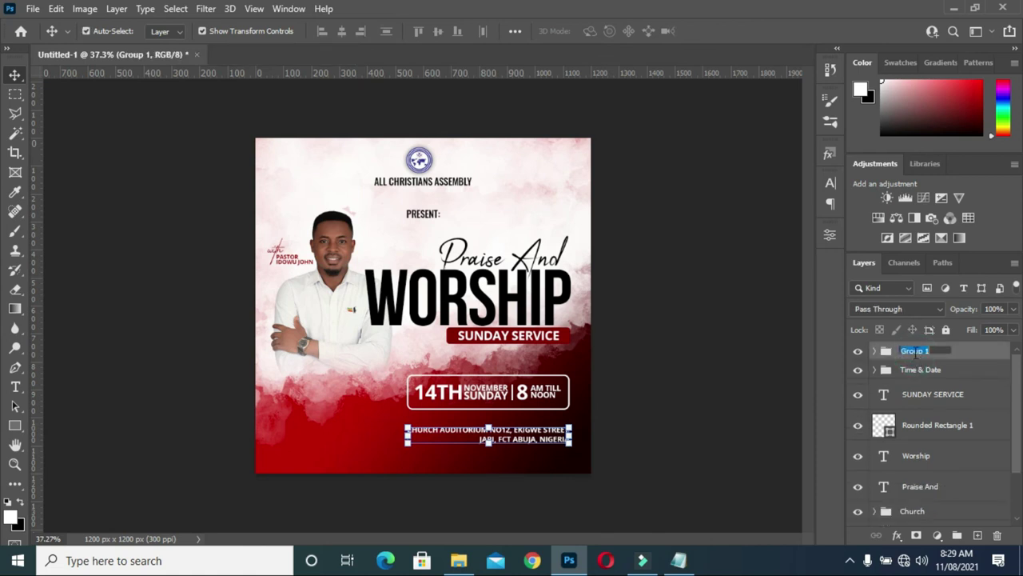
type("Venu")
key("Return")
Group the layers from SUNDAY SERVICE to Praise And into a folder named Text.
left_click(916, 400)
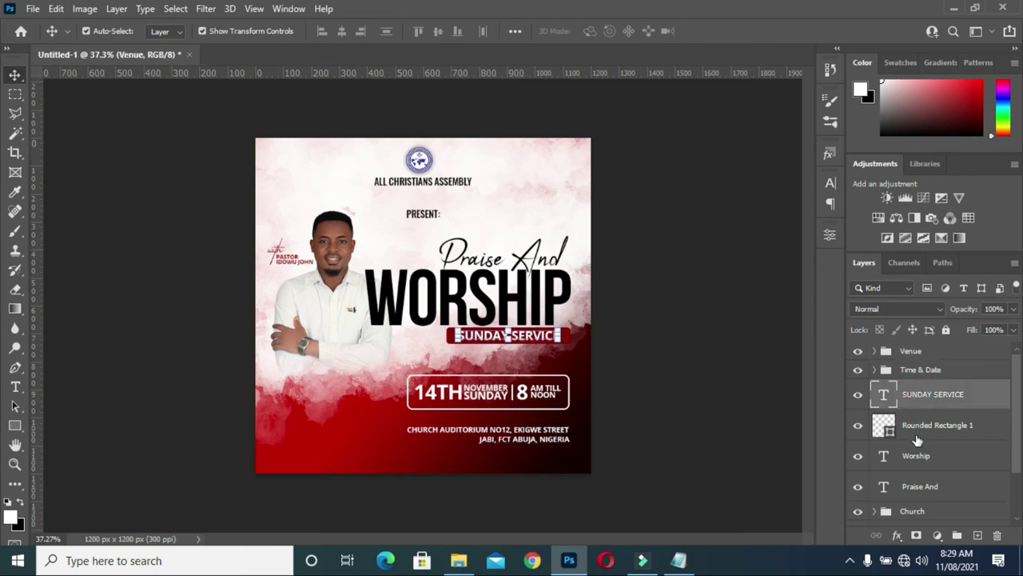
left_click(928, 488, "shift")
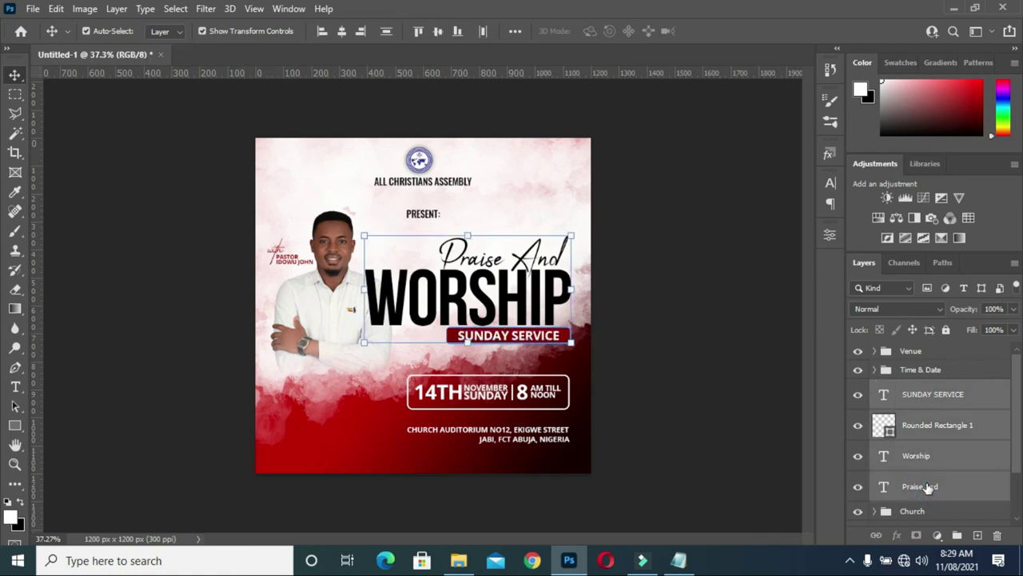
key("ctrl+g")
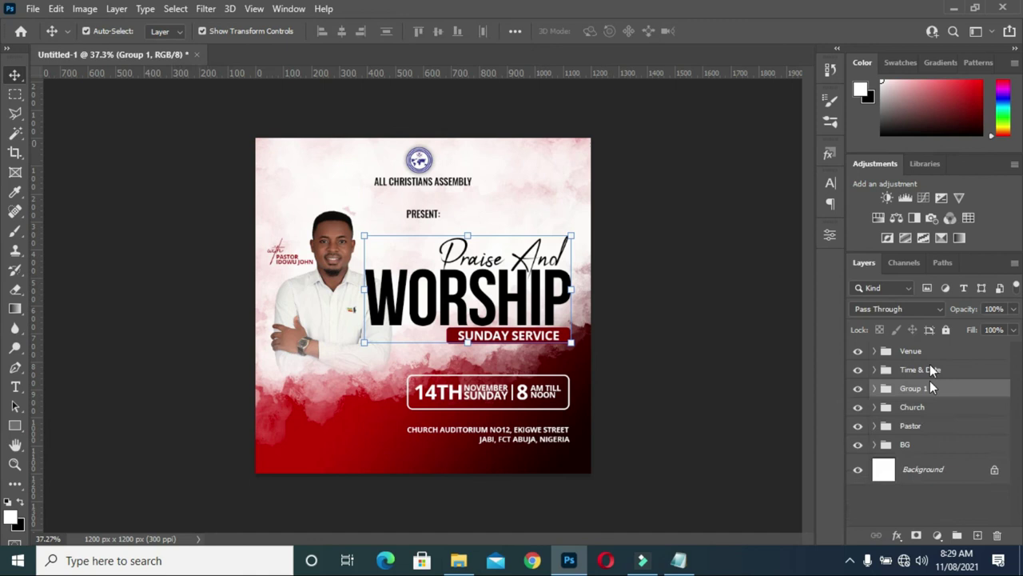
double_click(914, 388)
type("Te")
key("Return")
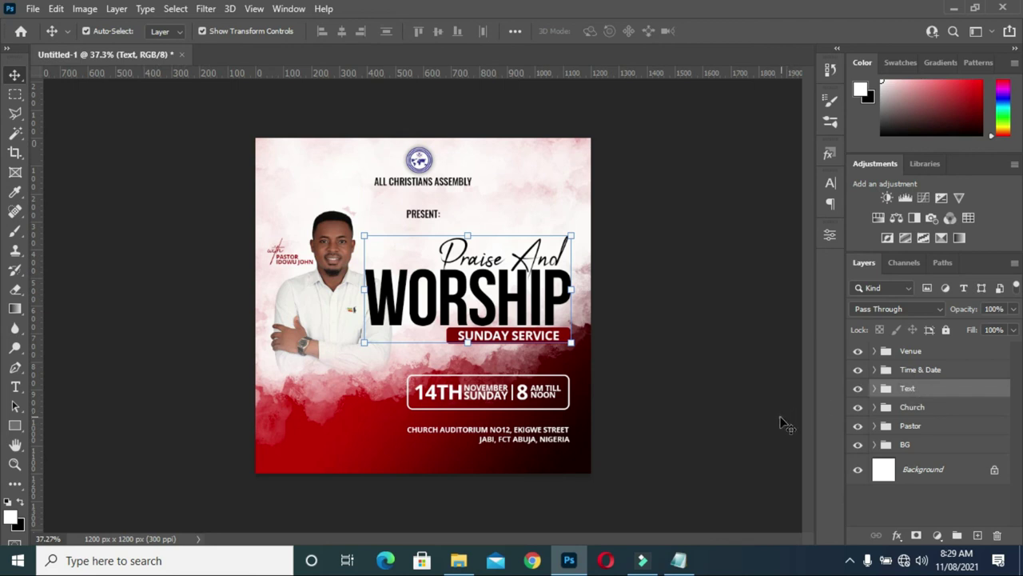
left_click(781, 422)
Scale the PRESENT: text beneath the church name down to about 83%.
left_click(729, 334)
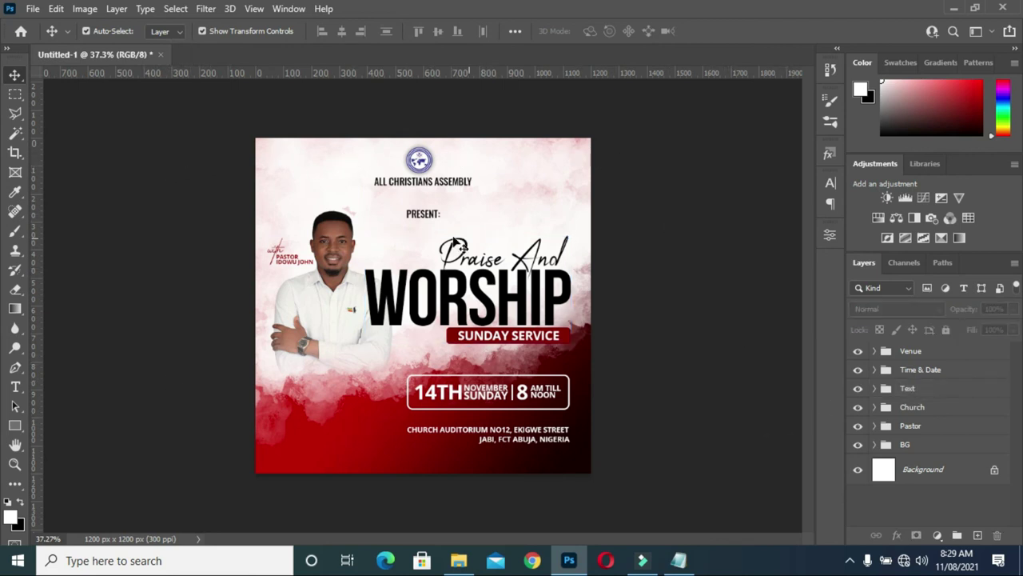
scroll(441, 224, "up", 2)
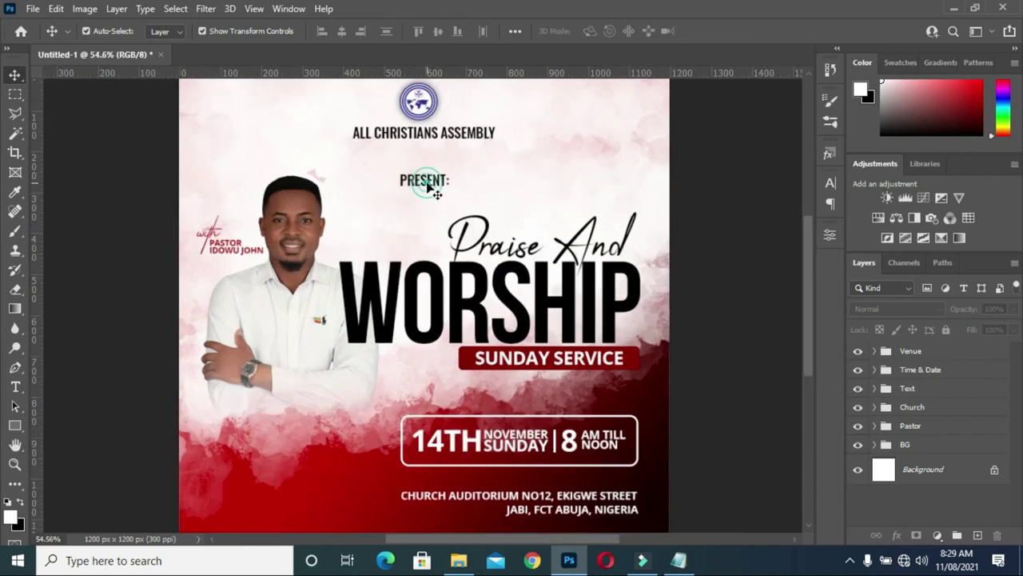
left_click(431, 184)
left_click(448, 173)
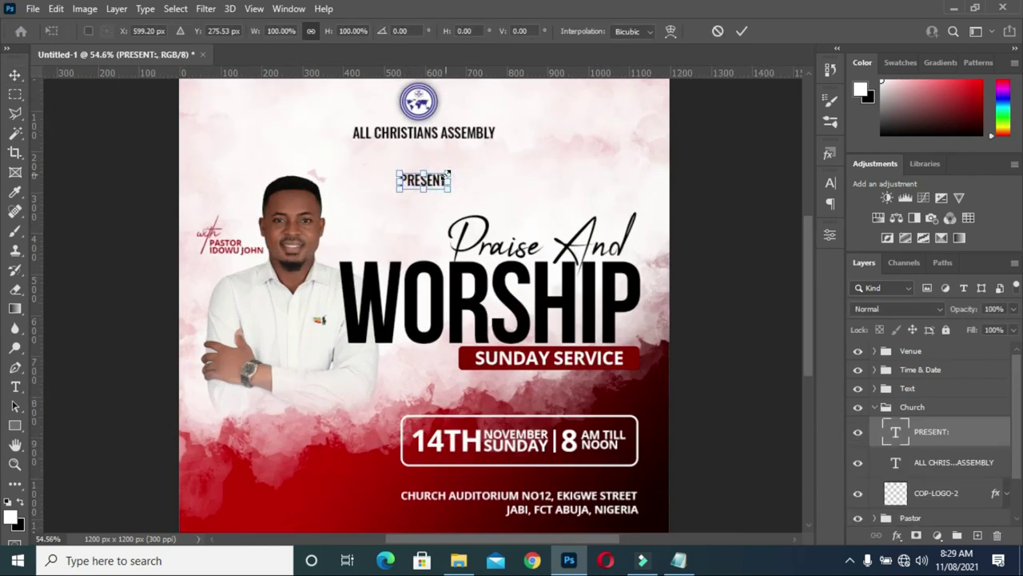
left_click_drag(449, 173, 445, 174)
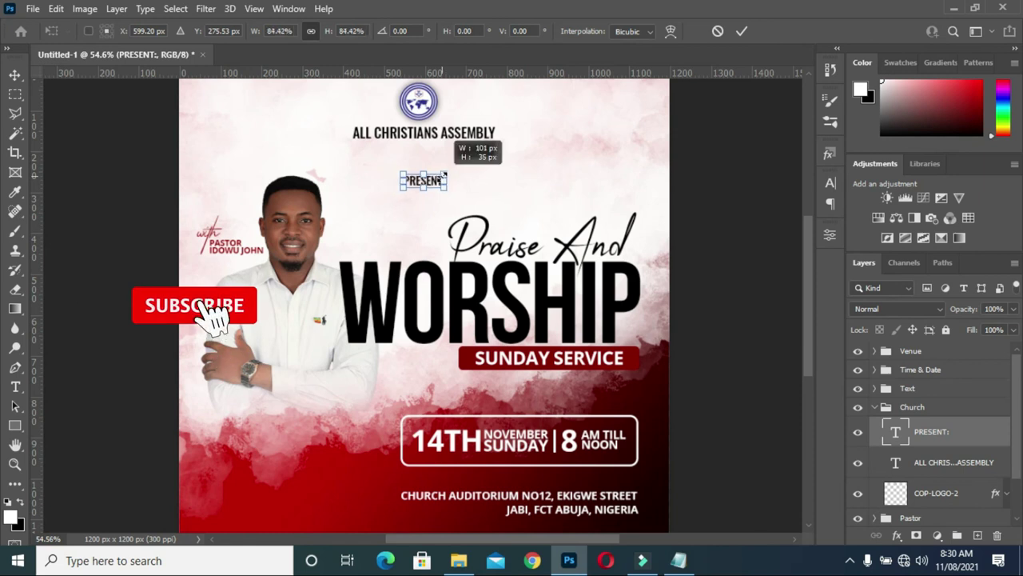
left_click(740, 30)
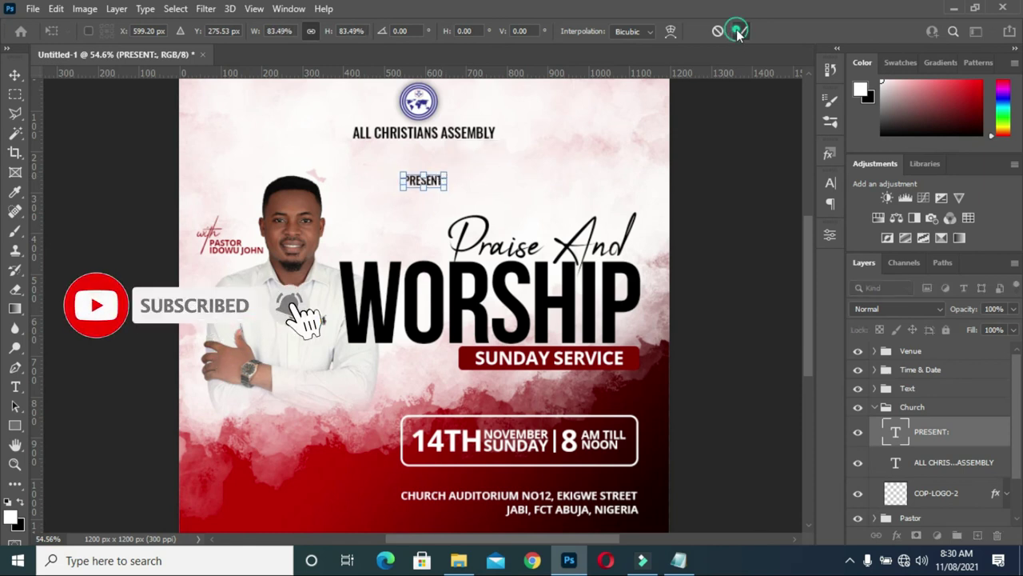
left_click(723, 155)
scroll(413, 171, "down", 3)
scroll(423, 240, "down", 3)
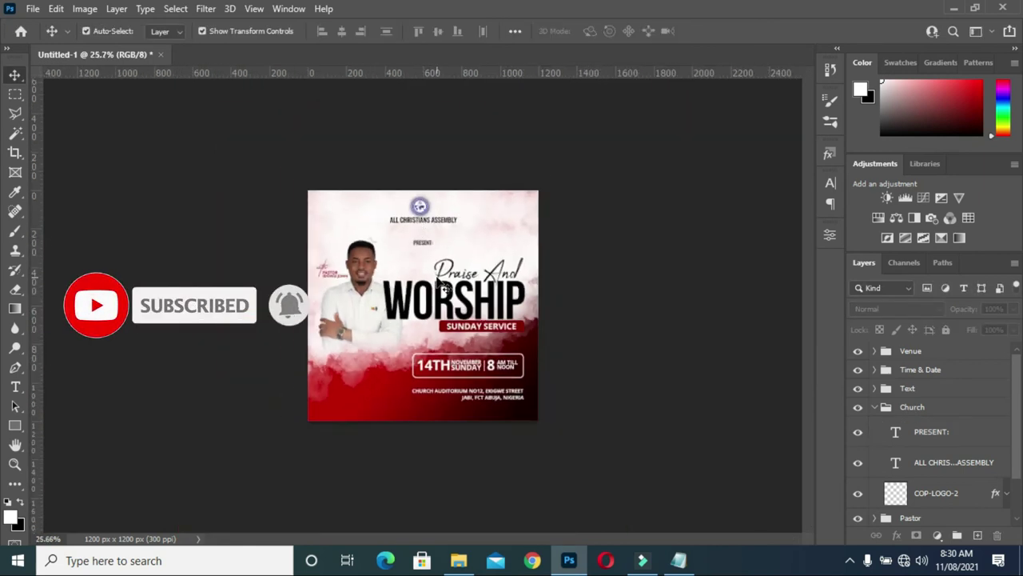
scroll(432, 260, "up", 3)
scroll(479, 251, "down", 1)
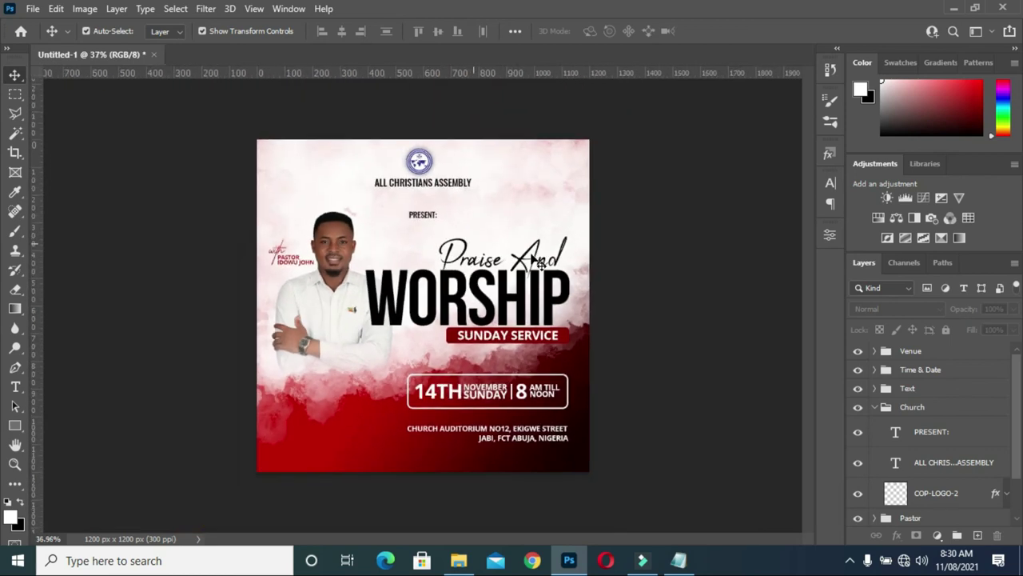
left_click(671, 326)
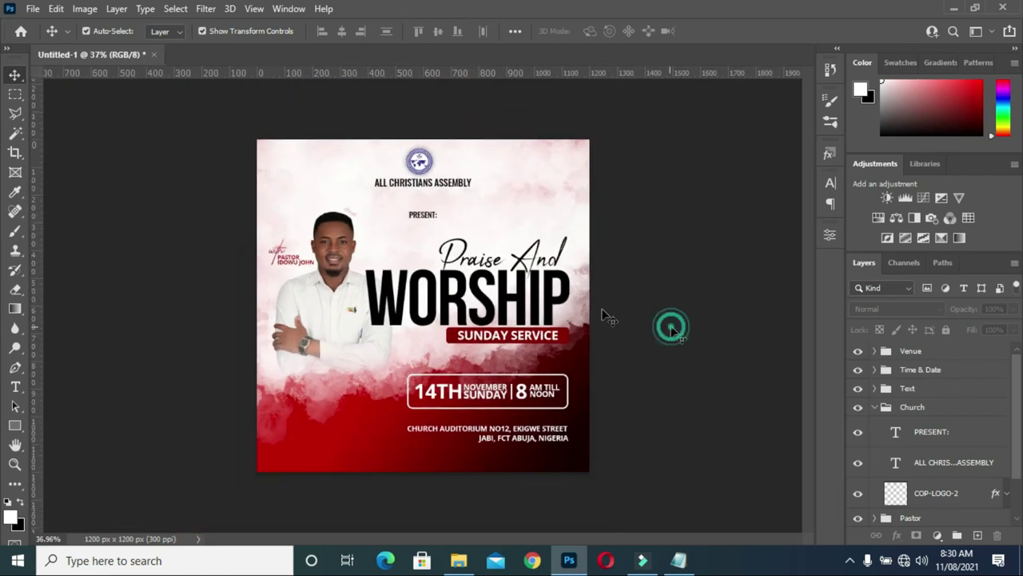
scroll(350, 294, "up", 1)
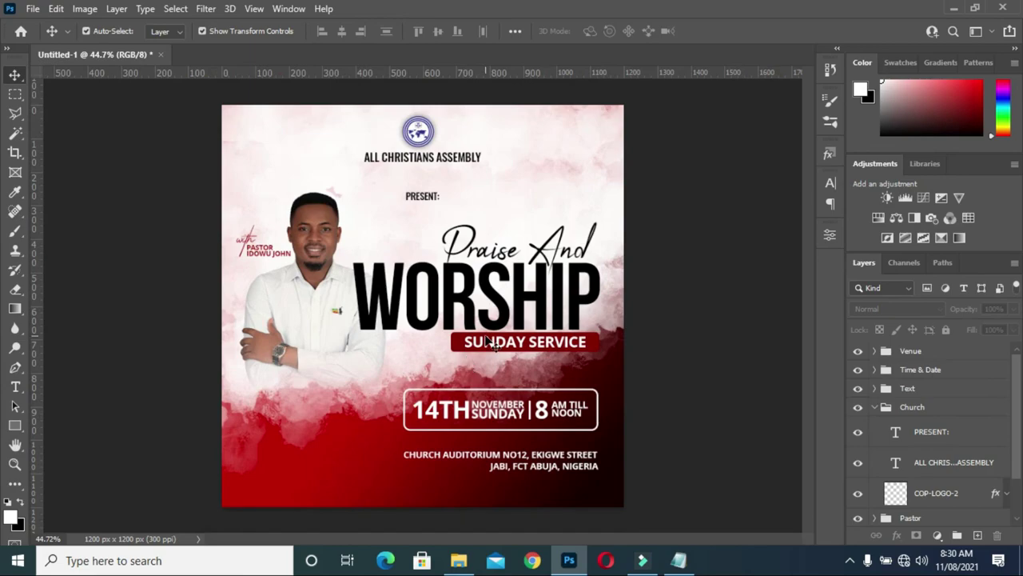